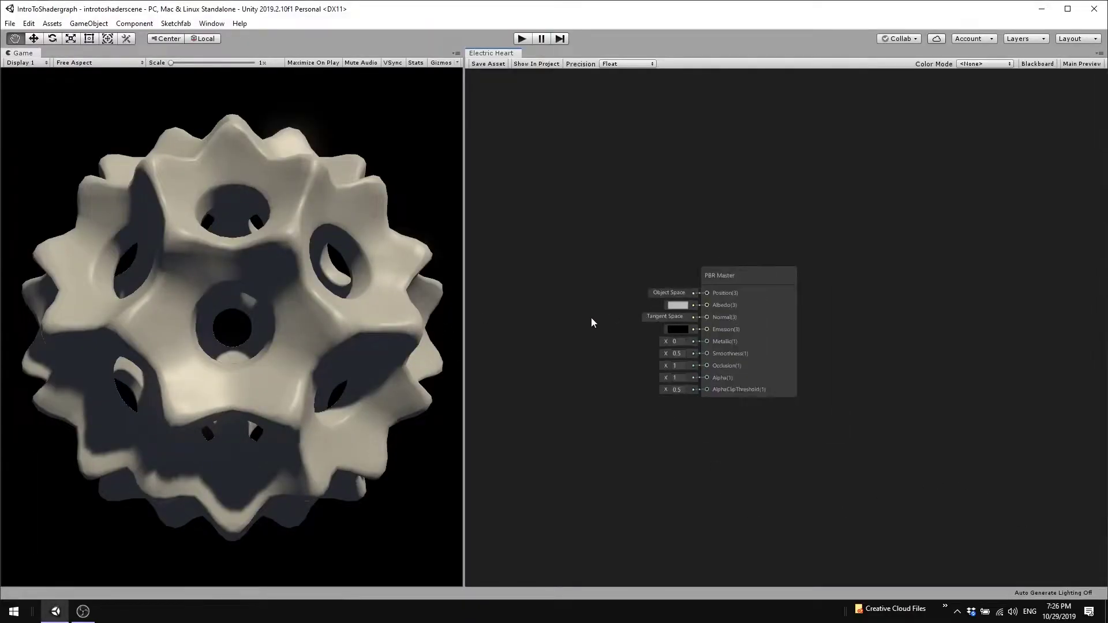
Add a Position node to the Electric Heart graph and set its Space to Object
{"action": "scroll", "coordinate": [590, 318], "scroll_direction": "down", "scroll_amount": 3}
{"action": "middle_click_drag", "start_coordinate": [608, 338], "coordinate": [771, 334]}
{"action": "scroll", "coordinate": [701, 300], "scroll_direction": "down", "scroll_amount": 2}
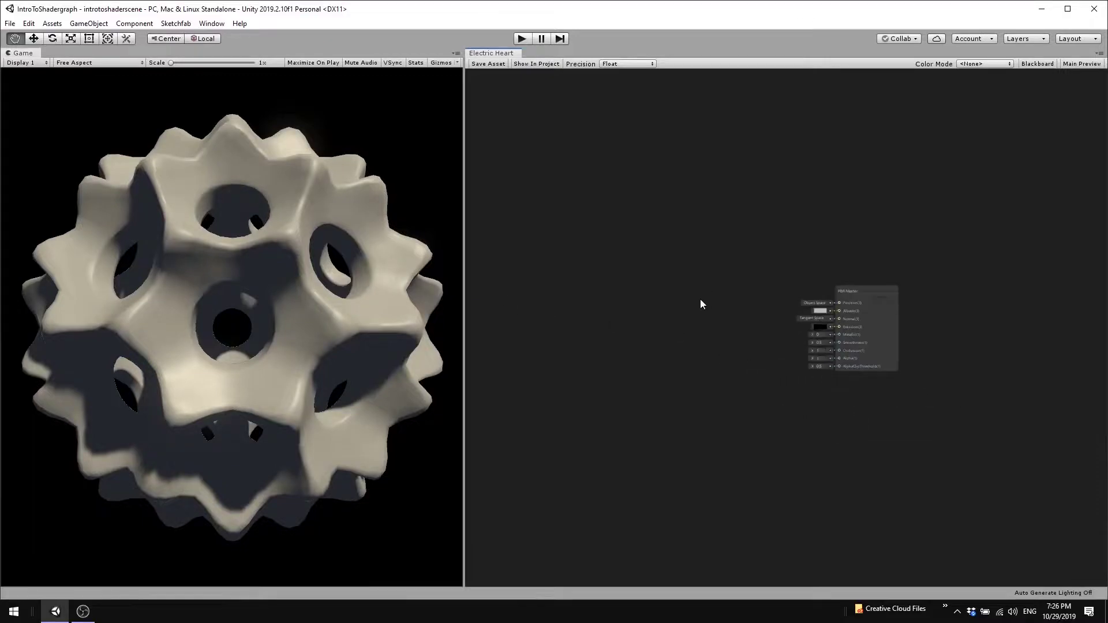
{"action": "middle_click_drag", "start_coordinate": [701, 299], "coordinate": [839, 338]}
{"action": "right_click", "coordinate": [517, 279]}
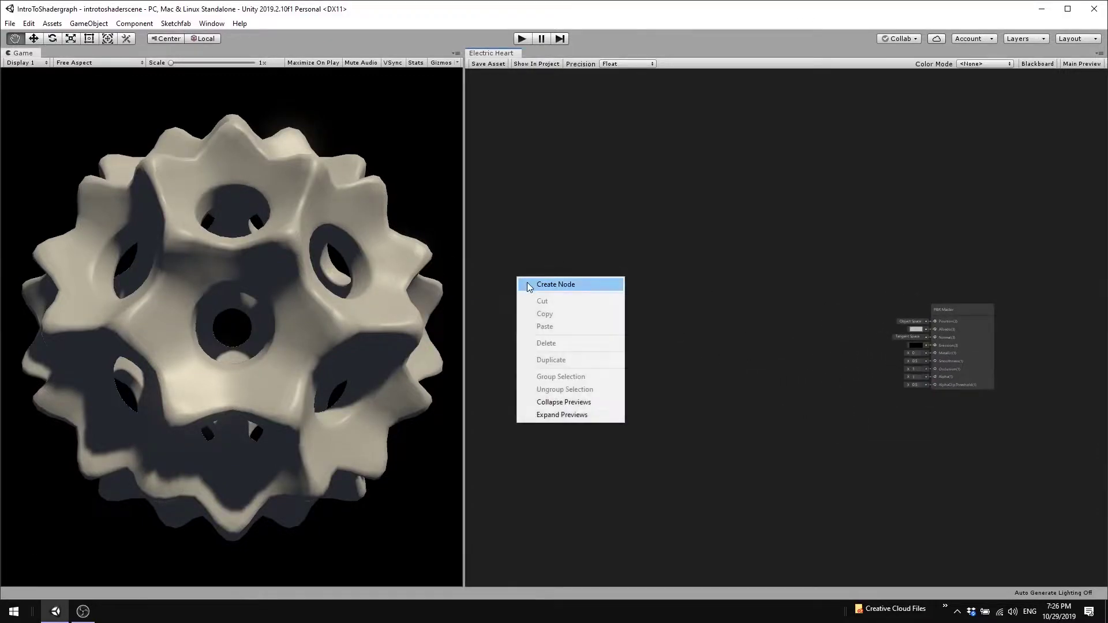
{"action": "left_click", "coordinate": [528, 282]}
{"action": "type", "text": "pos"}
{"action": "key", "text": "Return"}
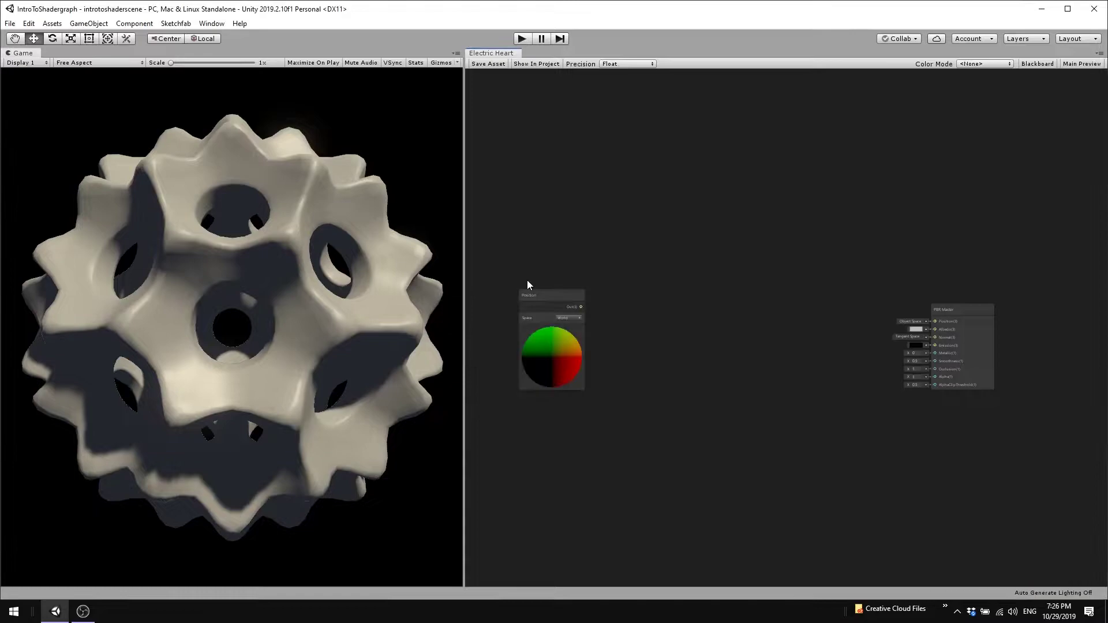
{"action": "scroll", "coordinate": [530, 282], "scroll_direction": "up", "scroll_amount": 2}
{"action": "scroll", "coordinate": [531, 285], "scroll_direction": "up", "scroll_amount": 2}
{"action": "left_click", "coordinate": [597, 347]}
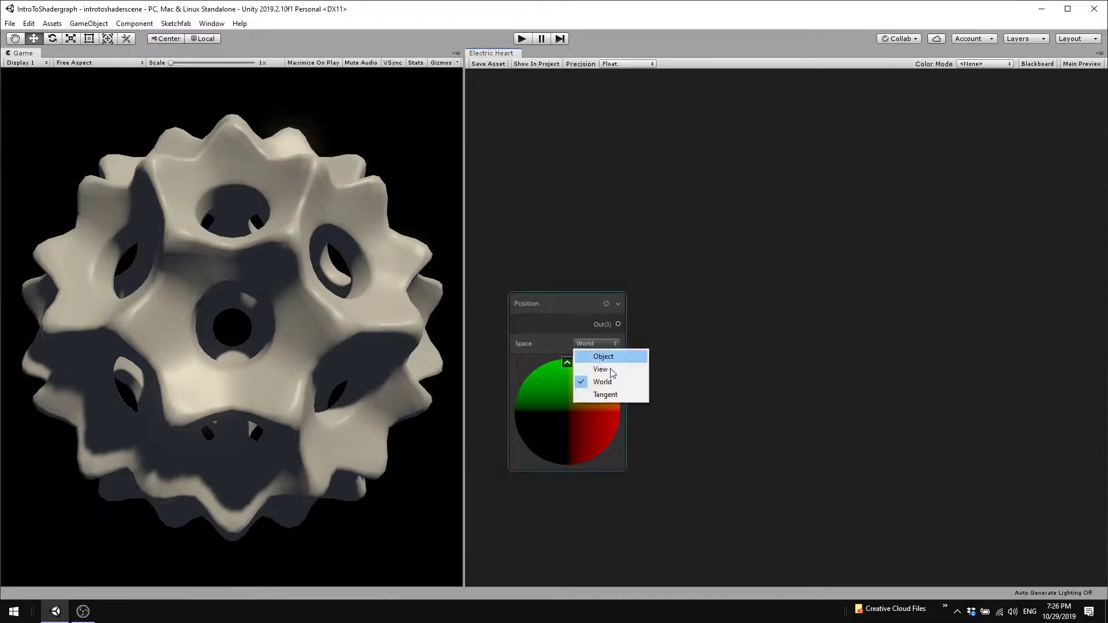
{"action": "left_click", "coordinate": [606, 356]}
{"action": "left_click_drag", "start_coordinate": [555, 312], "coordinate": [539, 232]}
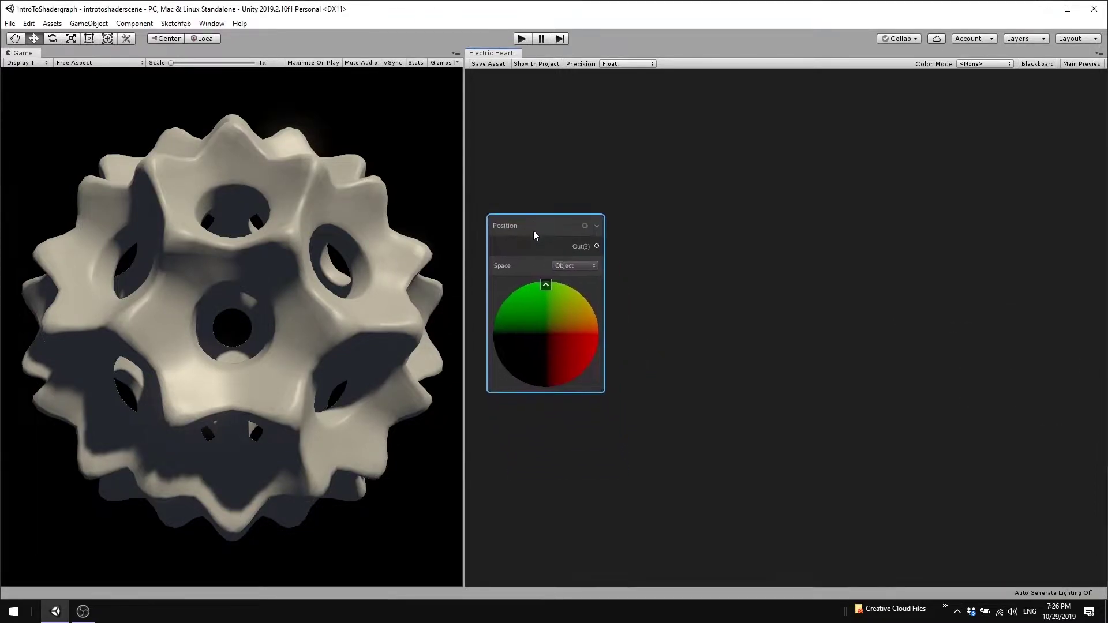
Add a Time node directly beneath the Position node
{"action": "right_click", "coordinate": [573, 435]}
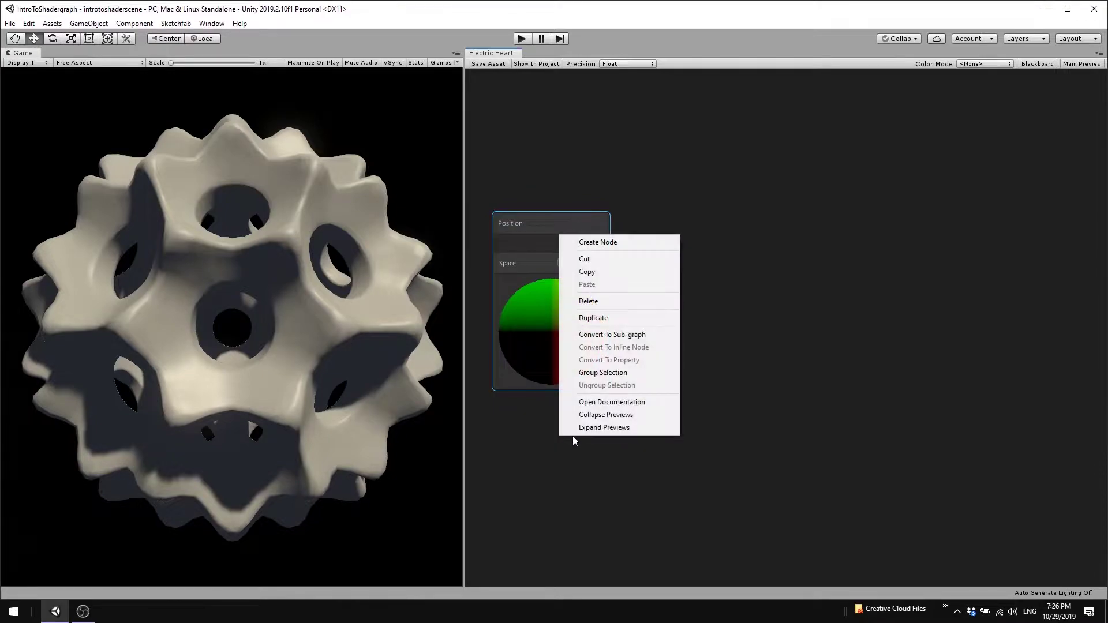
{"action": "left_click", "coordinate": [615, 242]}
{"action": "type", "text": "time"}
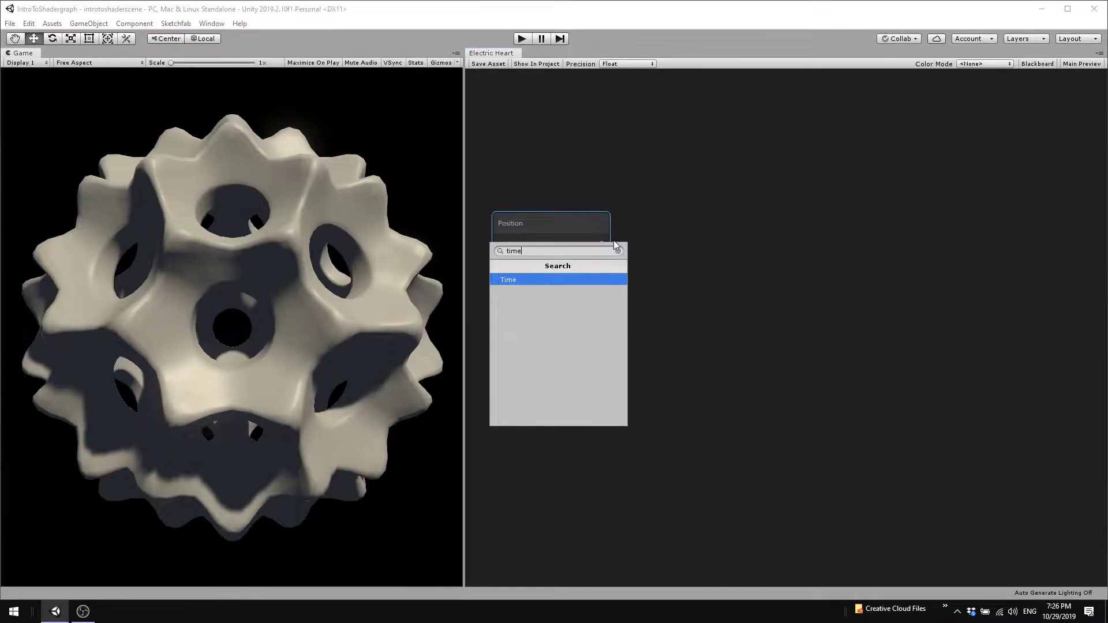
{"action": "type", "text": "\\"}
{"action": "type", "text": "time"}
{"action": "key", "text": "Return"}
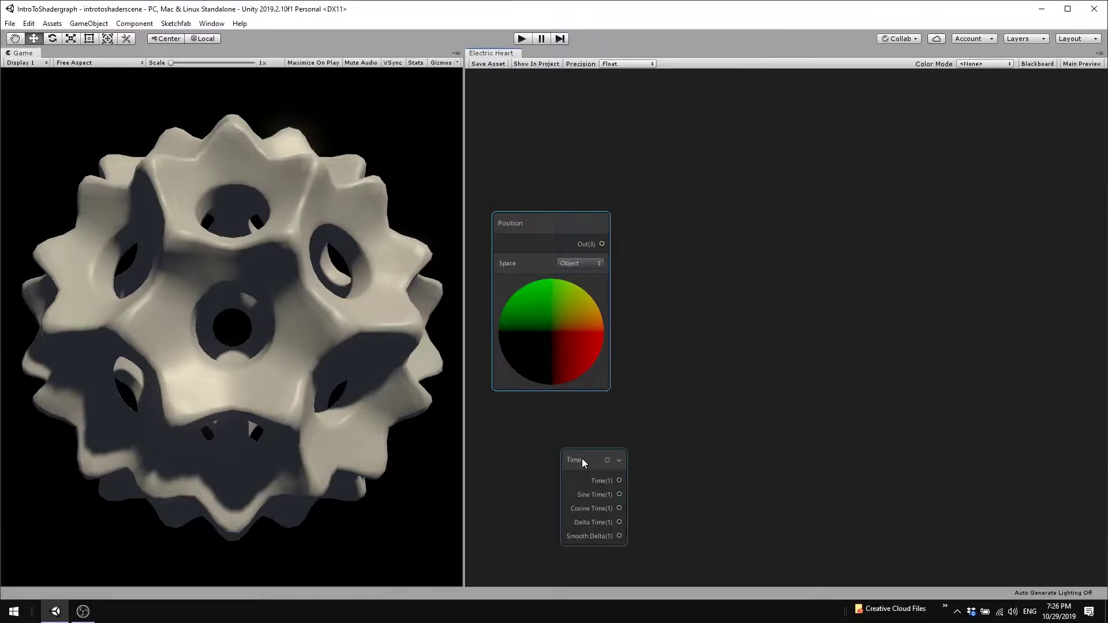
{"action": "left_click_drag", "start_coordinate": [582, 459], "coordinate": [544, 437]}
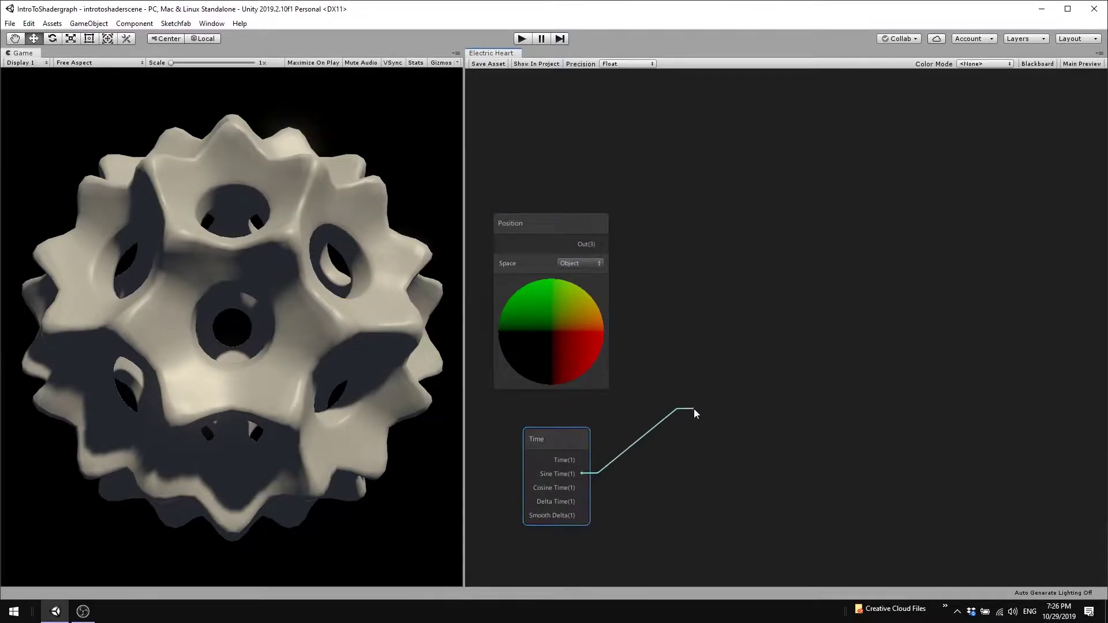
Create an Add node with Sine Time in its B input and Position Out(3) in A
{"action": "left_click_drag", "start_coordinate": [582, 473], "coordinate": [699, 396]}
{"action": "type", "text": "add"}
{"action": "key", "text": "Down"}
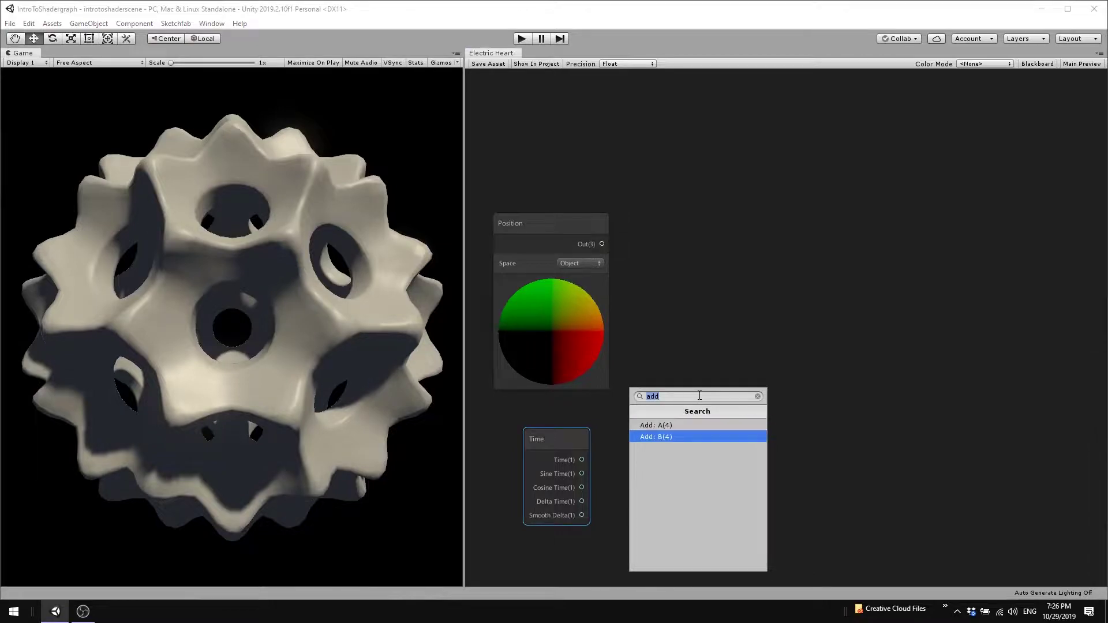
{"action": "key", "text": "Return"}
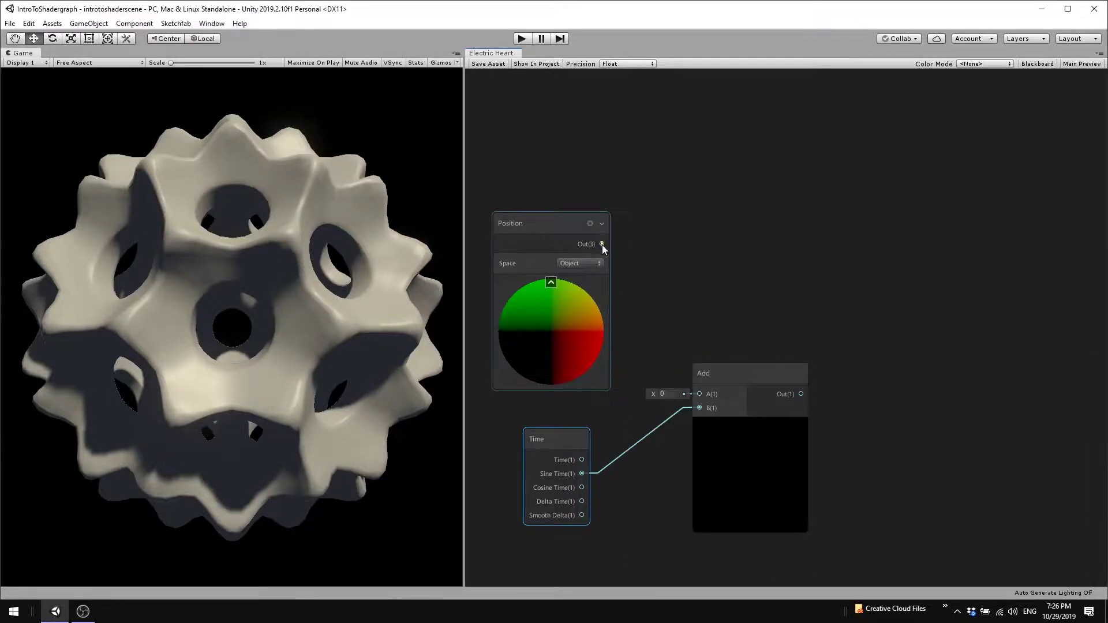
{"action": "mouse_move", "coordinate": [603, 244]}
{"action": "left_mouse_down"}
{"action": "mouse_move", "coordinate": [700, 395]}
{"action": "mouse_move", "coordinate": [702, 330]}
{"action": "left_mouse_up"}
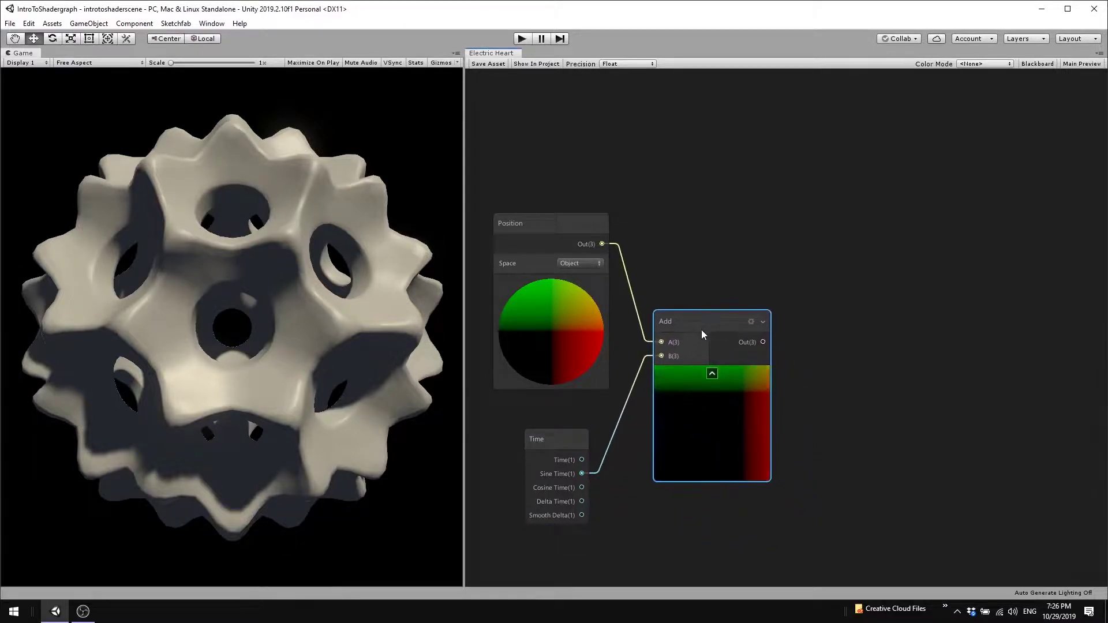
{"action": "scroll", "coordinate": [742, 447], "scroll_direction": "down", "scroll_amount": 2}
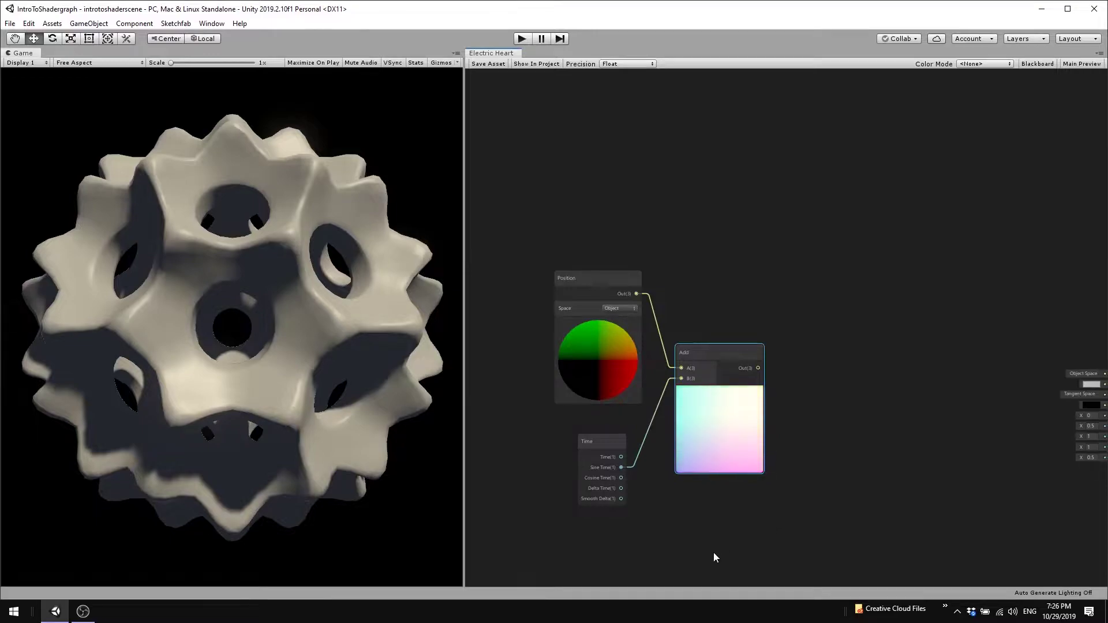
{"action": "middle_click_drag", "start_coordinate": [705, 539], "coordinate": [630, 574]}
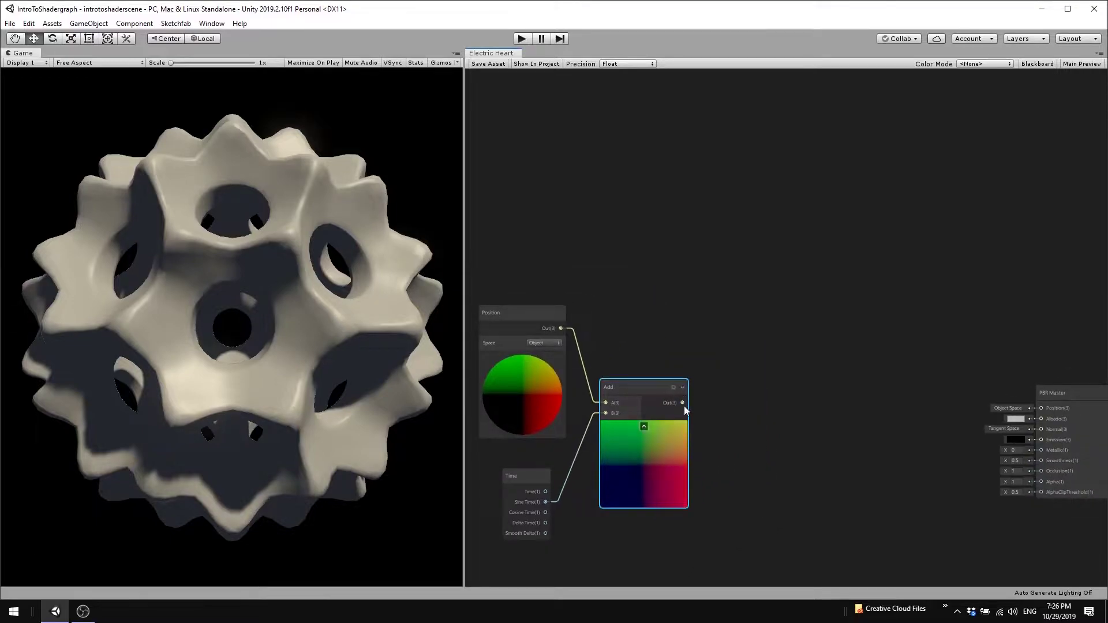
{"action": "left_click_drag", "start_coordinate": [683, 403], "coordinate": [725, 393]}
Create a Simple Noise node with the Add output feeding its UV input
{"action": "type", "text": "simpl"}
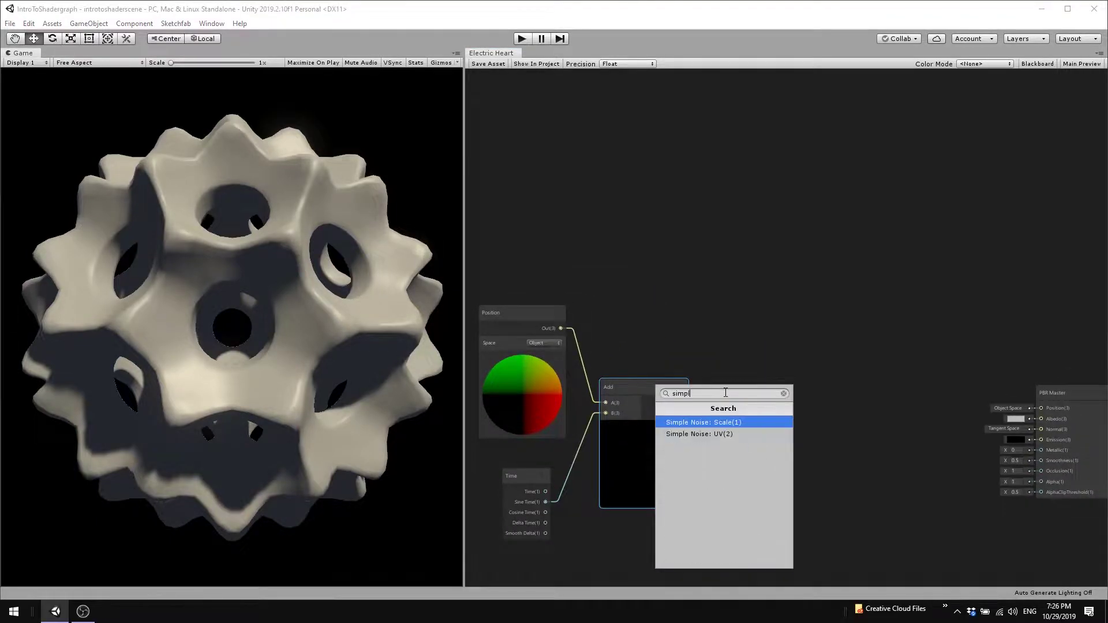
{"action": "key", "text": "Down"}
{"action": "key", "text": "Return"}
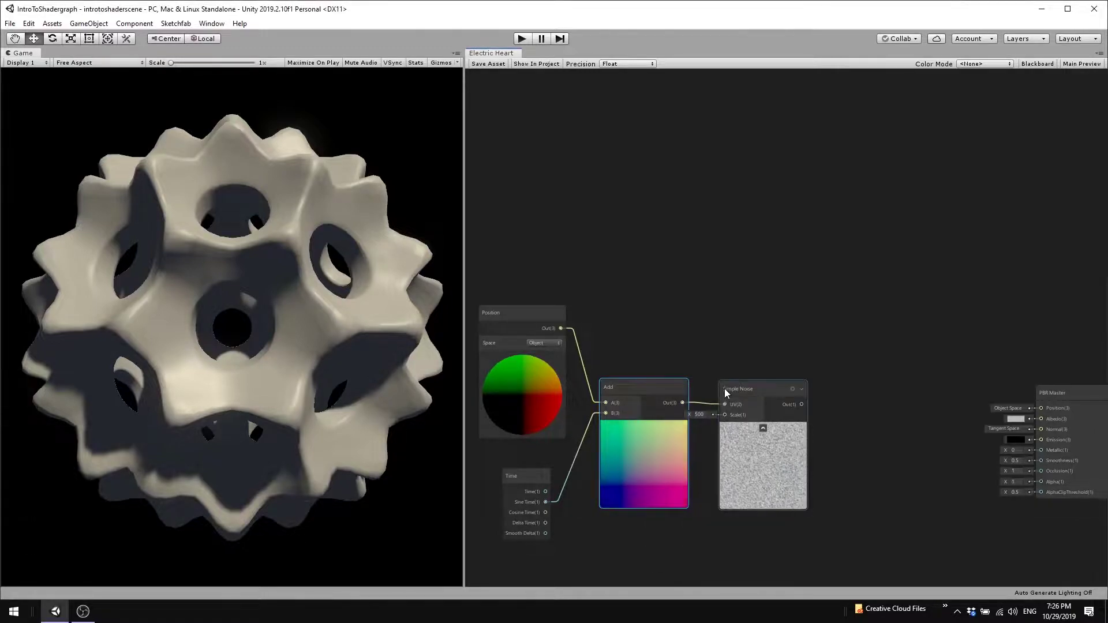
{"action": "left_click_drag", "start_coordinate": [751, 387], "coordinate": [789, 388]}
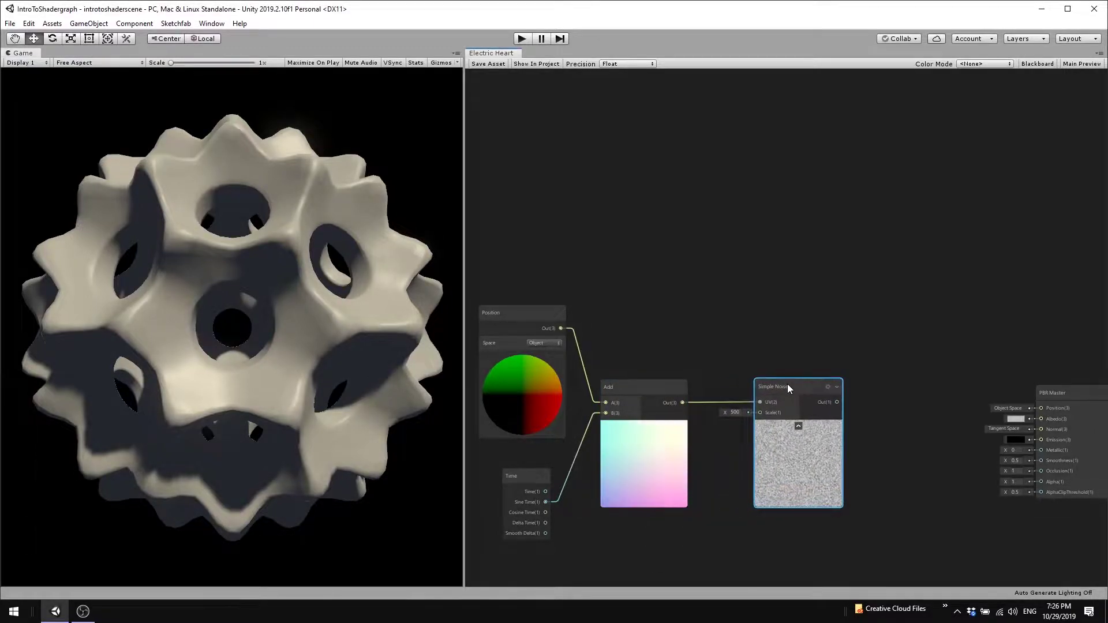
{"action": "middle_click_drag", "start_coordinate": [899, 345], "coordinate": [951, 306]}
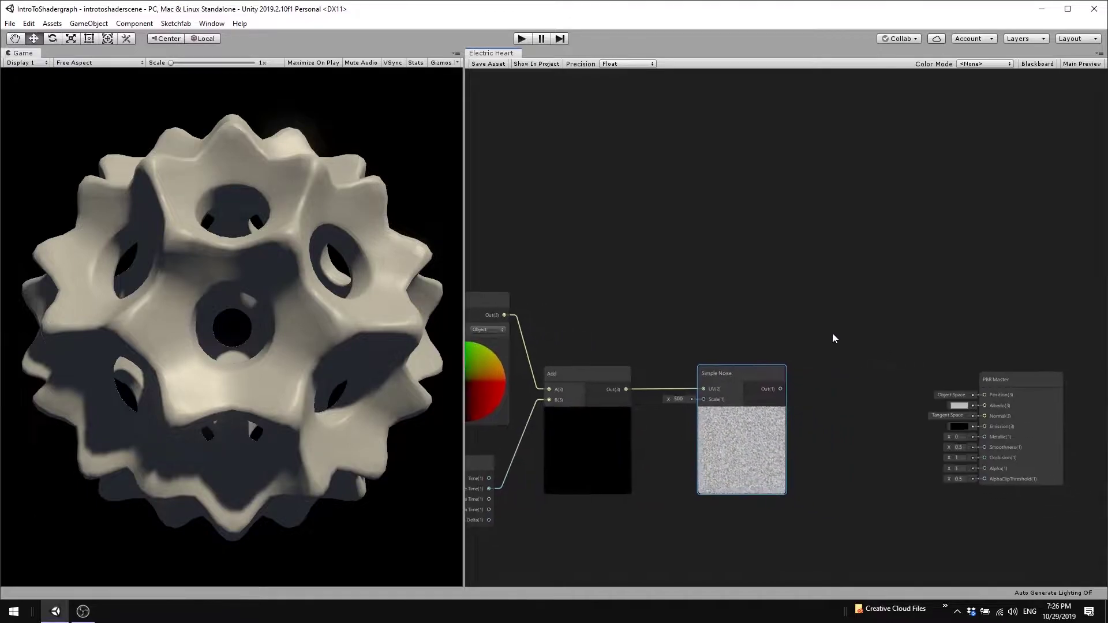
{"action": "scroll", "coordinate": [950, 306], "scroll_direction": "down", "scroll_amount": 2}
{"action": "middle_click_drag", "start_coordinate": [865, 283], "coordinate": [920, 287]}
Move Position, Time, Add and Simple Noise left together and set the noise Scale to 4
{"action": "left_click_drag", "start_coordinate": [629, 218], "coordinate": [975, 490]}
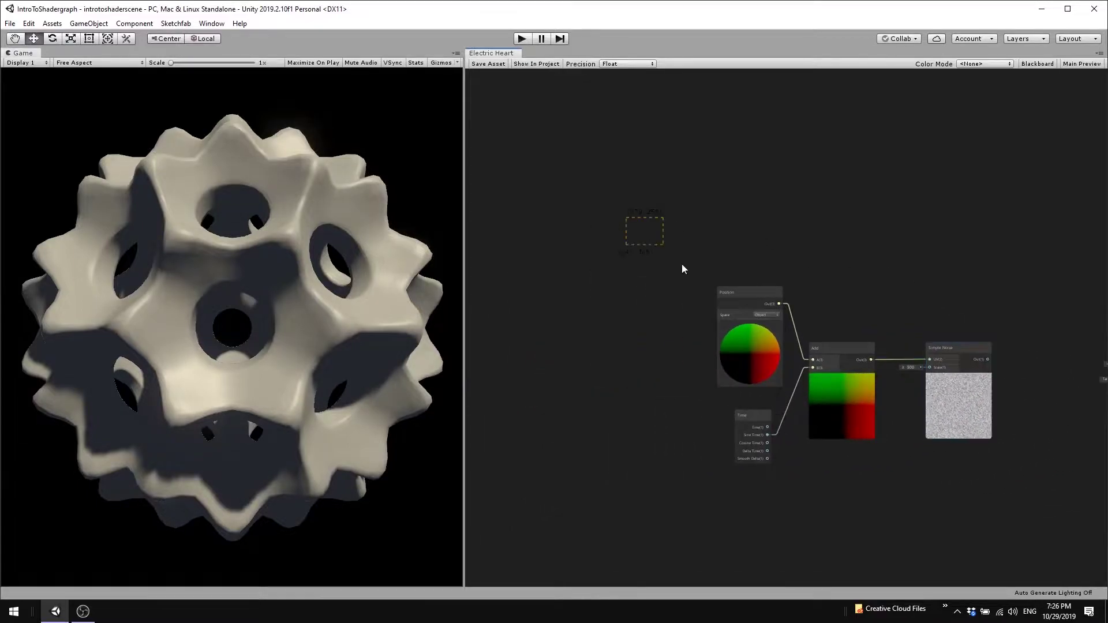
{"action": "left_click_drag", "start_coordinate": [953, 353], "coordinate": [760, 338]}
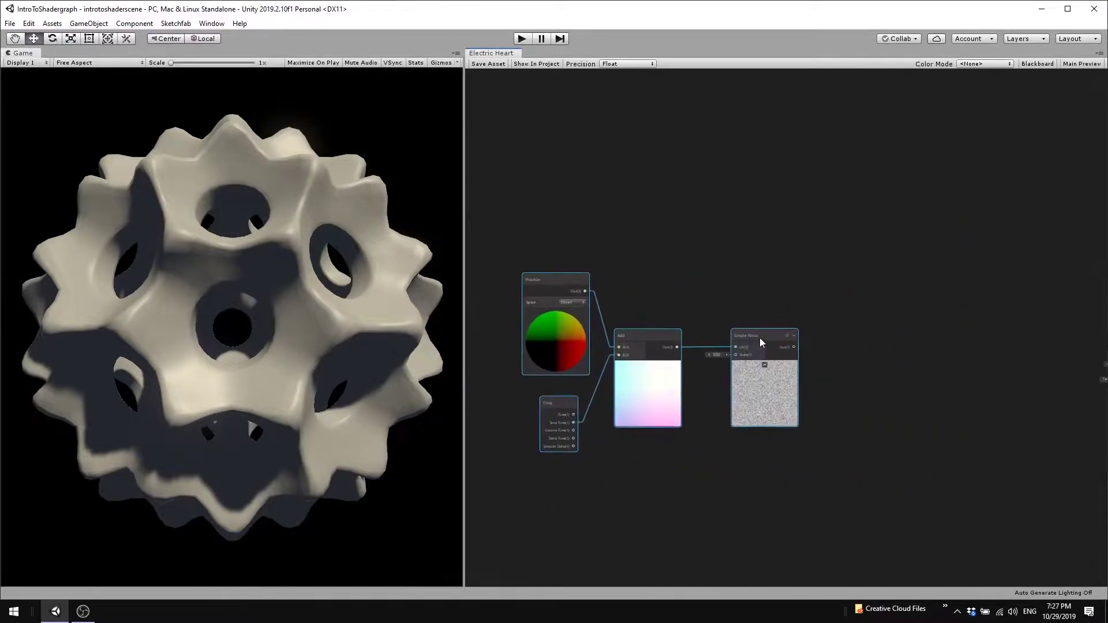
{"action": "left_click", "coordinate": [814, 355]}
{"action": "left_click", "coordinate": [791, 346]}
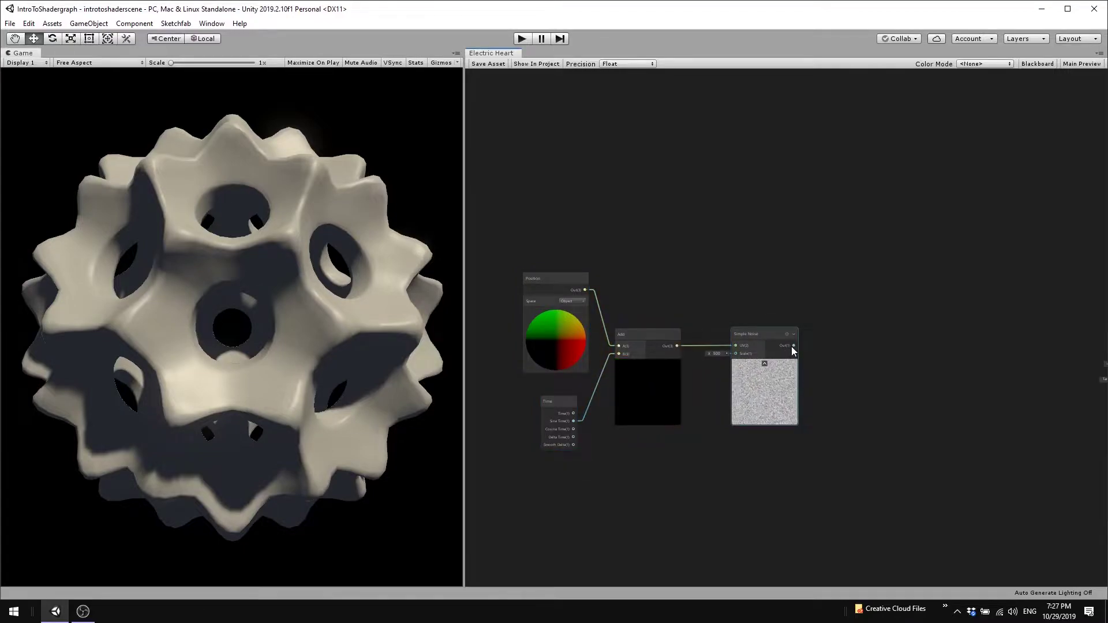
{"action": "type", "text": "4"}
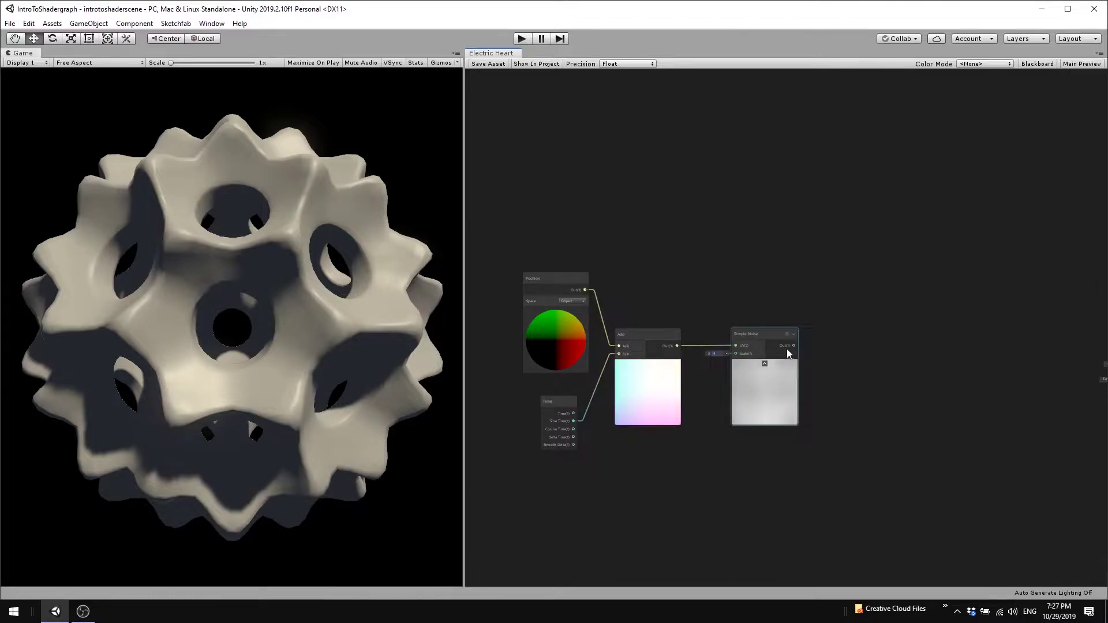
{"action": "left_click_drag", "start_coordinate": [794, 346], "coordinate": [863, 342]}
Create a Multiply node taking the Simple Noise output in its B input
{"action": "type", "text": "mul"}
{"action": "key", "text": "Down"}
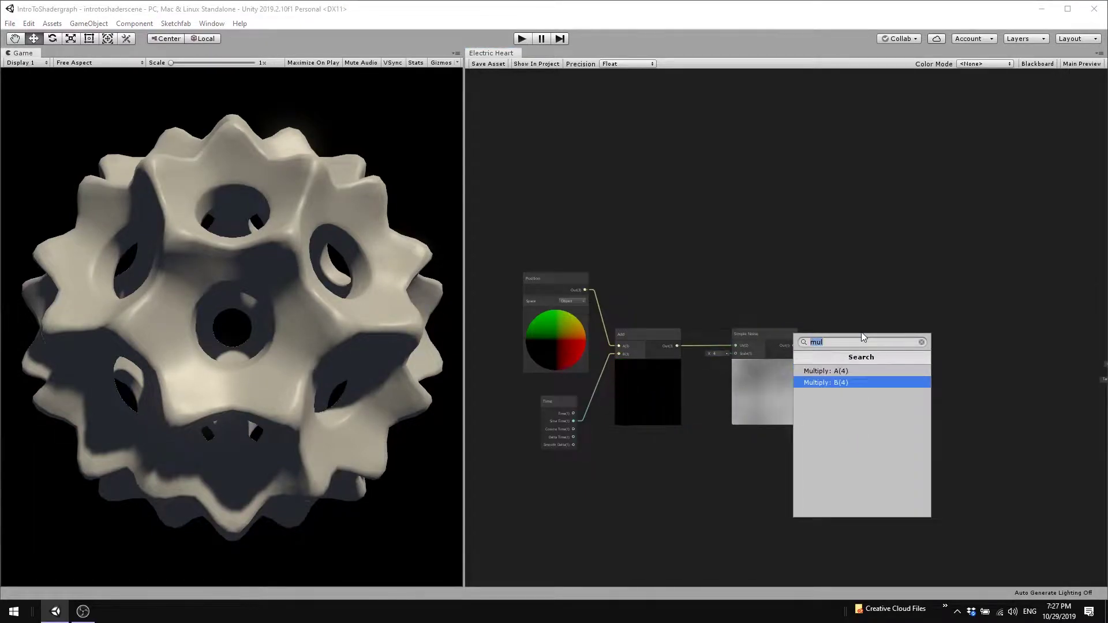
{"action": "key", "text": "Return"}
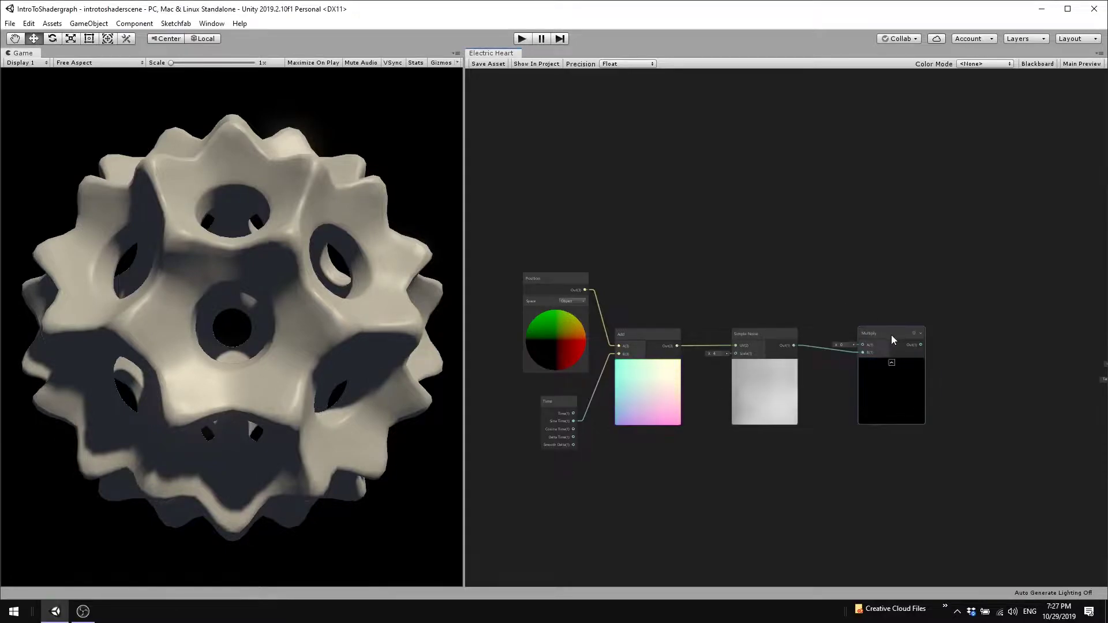
{"action": "left_click", "coordinate": [891, 334]}
{"action": "scroll", "coordinate": [817, 252], "scroll_direction": "down", "scroll_amount": 3}
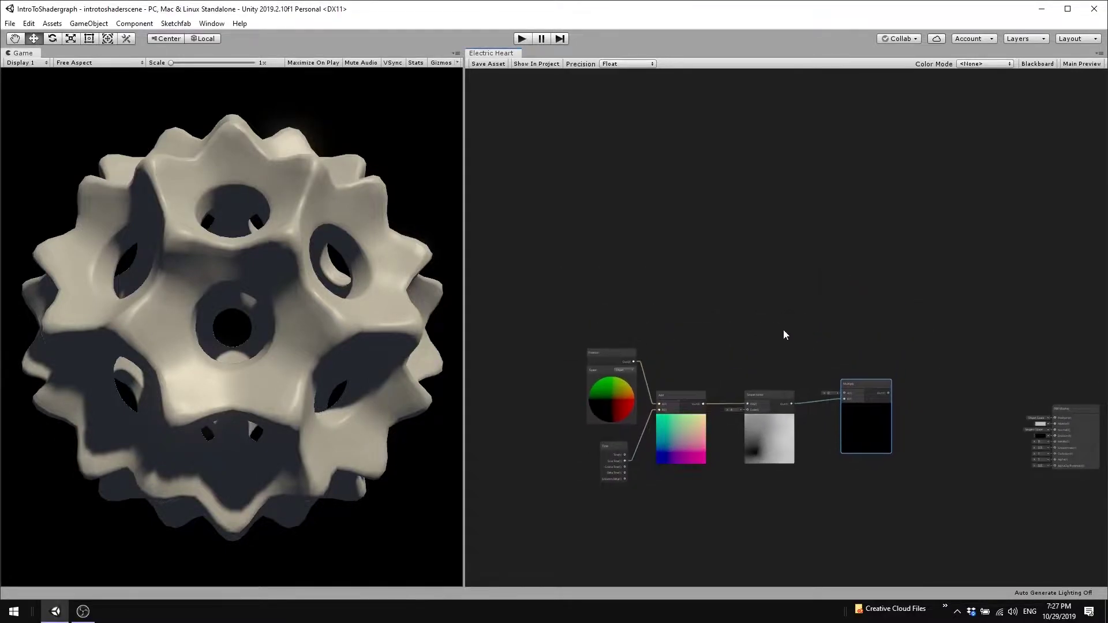
Add a Normal Vector node and place it beside the Simple Noise and Multiply nodes
{"action": "right_click", "coordinate": [777, 307]}
{"action": "left_click", "coordinate": [780, 307]}
{"action": "type", "text": "normal v"}
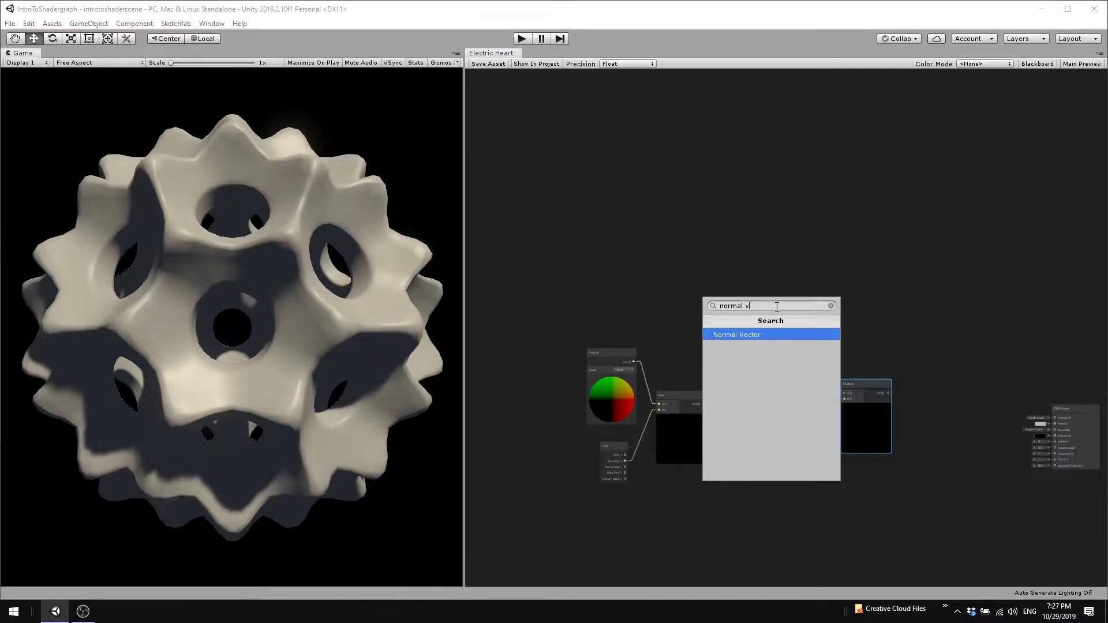
{"action": "key", "text": "Return"}
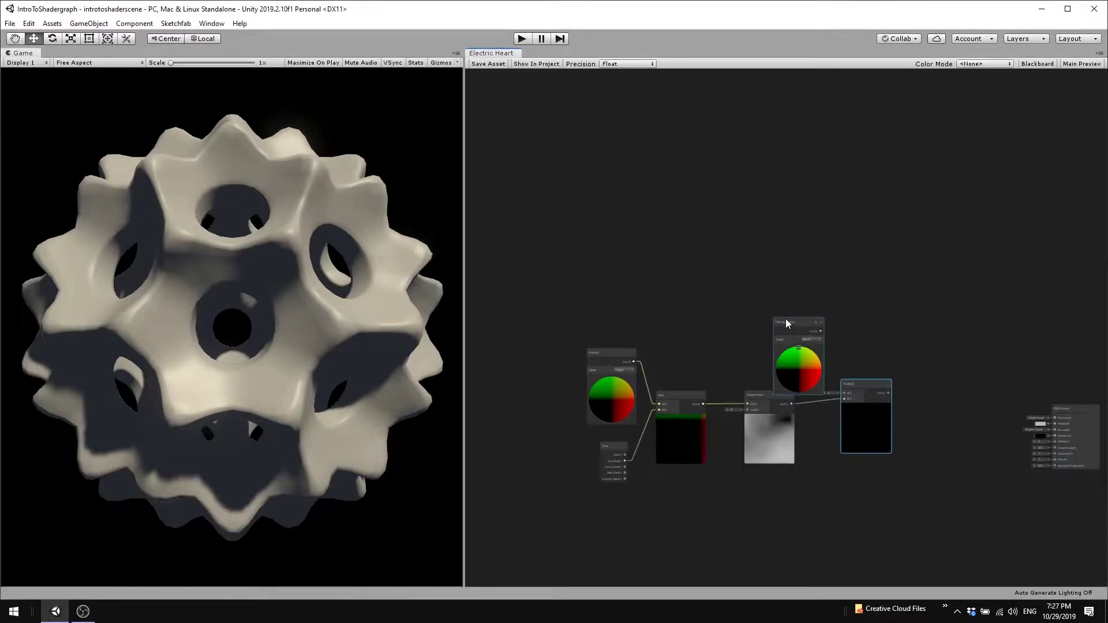
{"action": "mouse_move", "coordinate": [785, 319]}
{"action": "left_mouse_down"}
{"action": "mouse_move", "coordinate": [760, 307]}
{"action": "mouse_move", "coordinate": [845, 397]}
{"action": "left_mouse_up"}
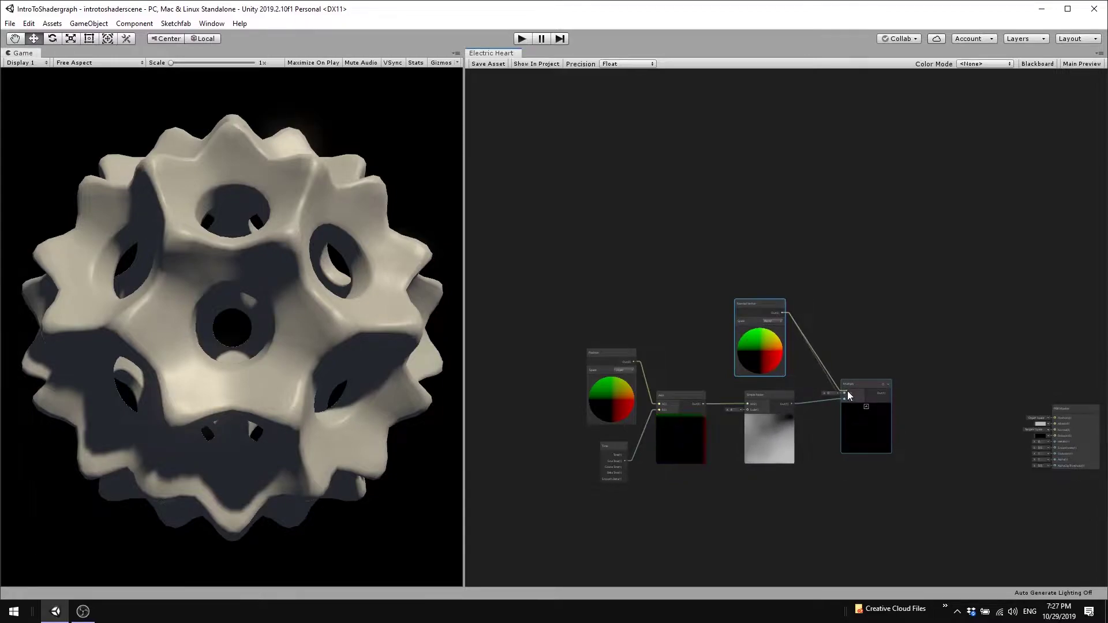
{"action": "scroll", "coordinate": [741, 318], "scroll_direction": "up", "scroll_amount": 3}
{"action": "scroll", "coordinate": [741, 319], "scroll_direction": "up", "scroll_amount": 1}
{"action": "left_click_drag", "start_coordinate": [780, 307], "coordinate": [804, 319]}
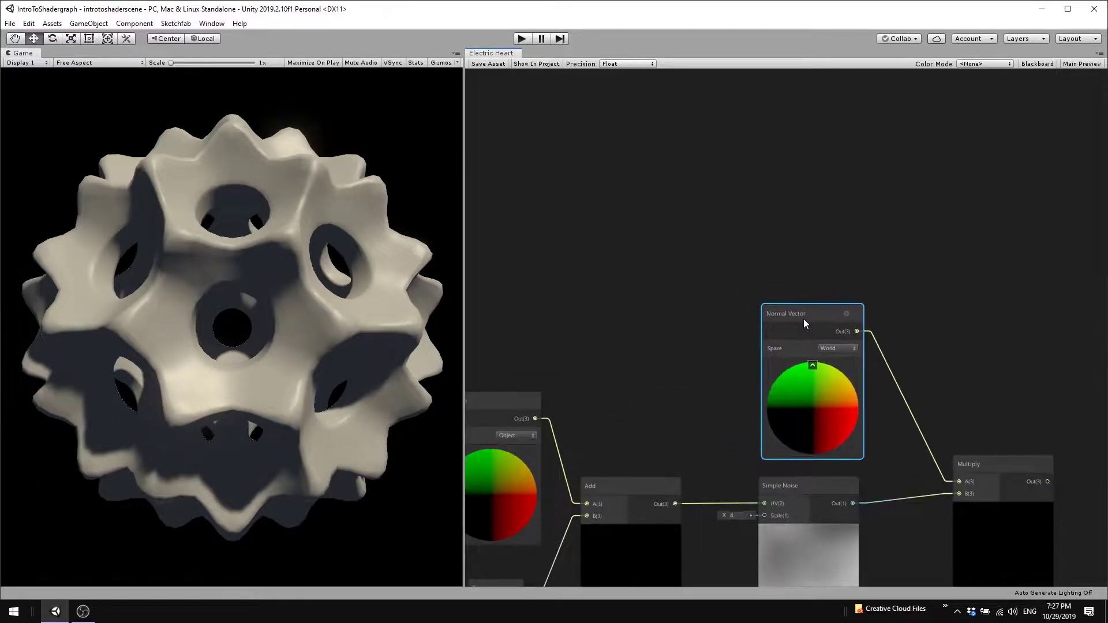
{"action": "scroll", "coordinate": [933, 375], "scroll_direction": "down", "scroll_amount": 2}
{"action": "scroll", "coordinate": [933, 376], "scroll_direction": "down", "scroll_amount": 3}
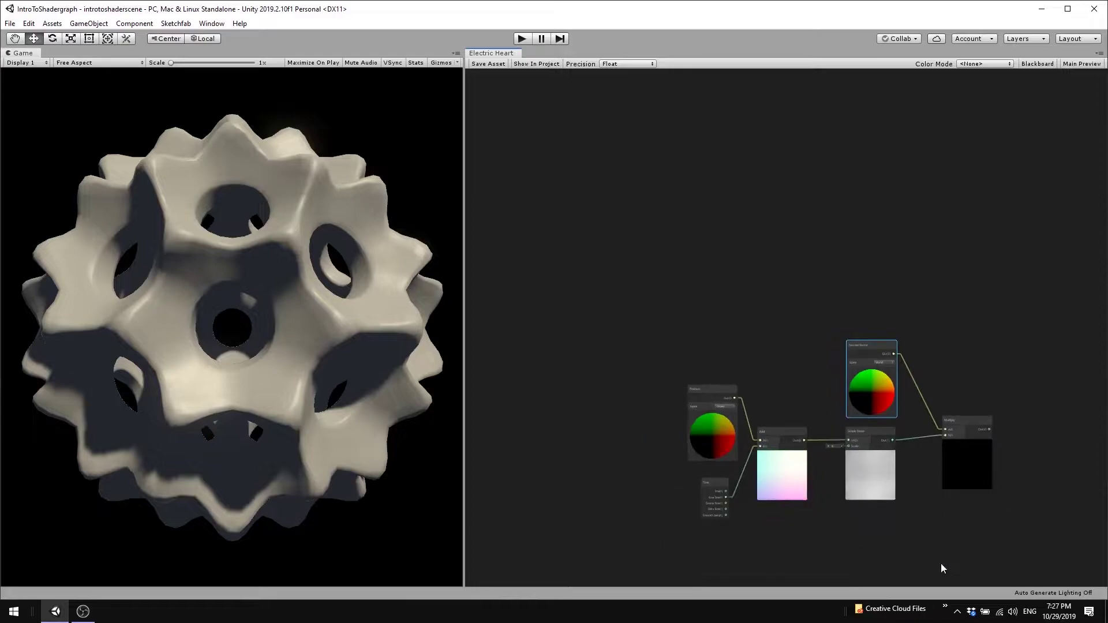
{"action": "mouse_move", "coordinate": [940, 530]}
{"action": "middle_mouse_down"}
{"action": "mouse_move", "coordinate": [927, 490]}
{"action": "mouse_move", "coordinate": [952, 416]}
{"action": "mouse_move", "coordinate": [794, 401]}
{"action": "middle_mouse_up"}
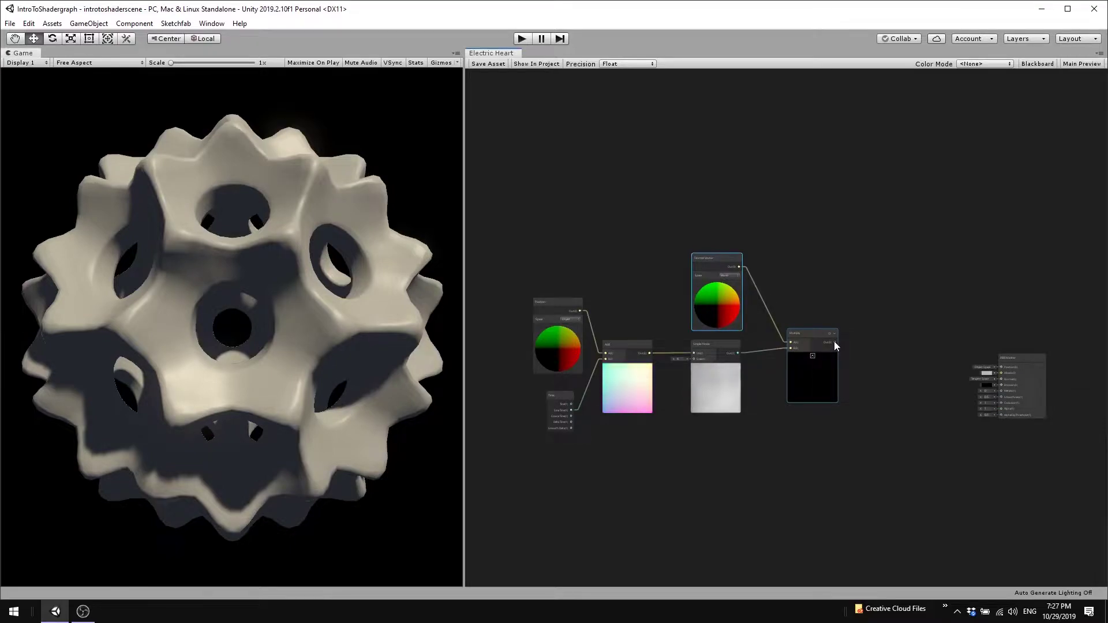
Create a second Multiply node from the first Multiply's output and position it lower
{"action": "left_click_drag", "start_coordinate": [834, 342], "coordinate": [875, 344]}
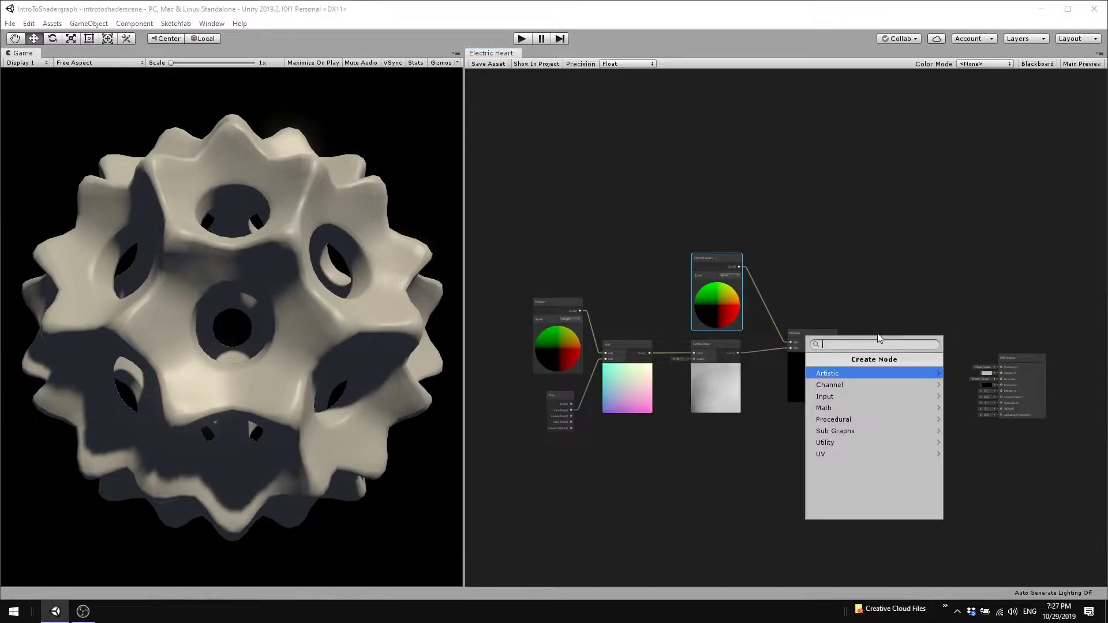
{"action": "type", "text": "mult"}
{"action": "key", "text": "Return"}
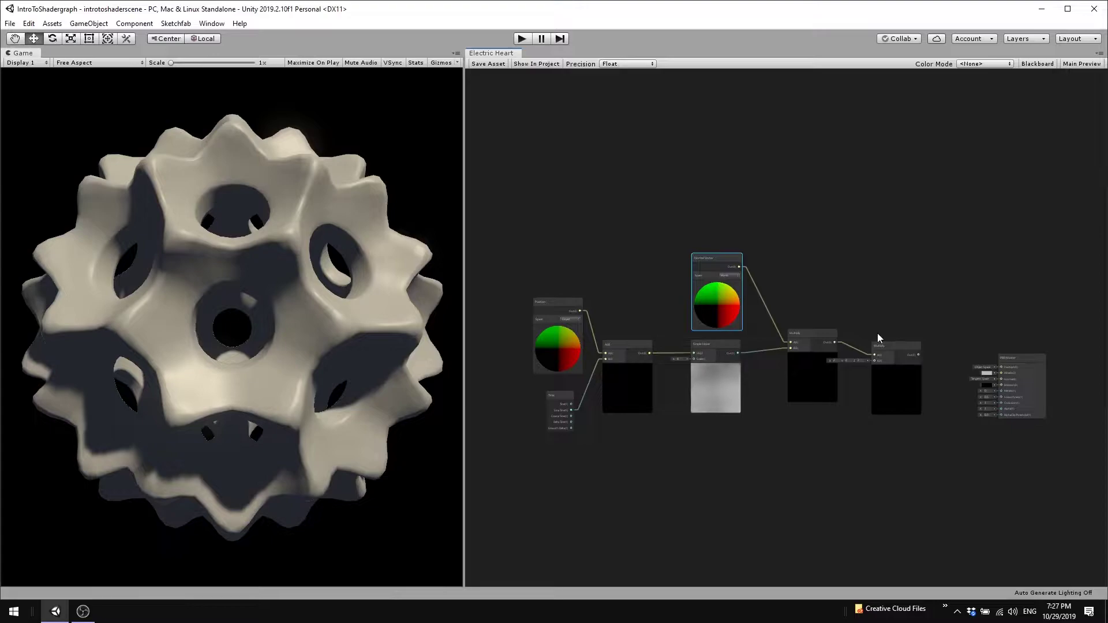
{"action": "left_click_drag", "start_coordinate": [892, 344], "coordinate": [894, 416]}
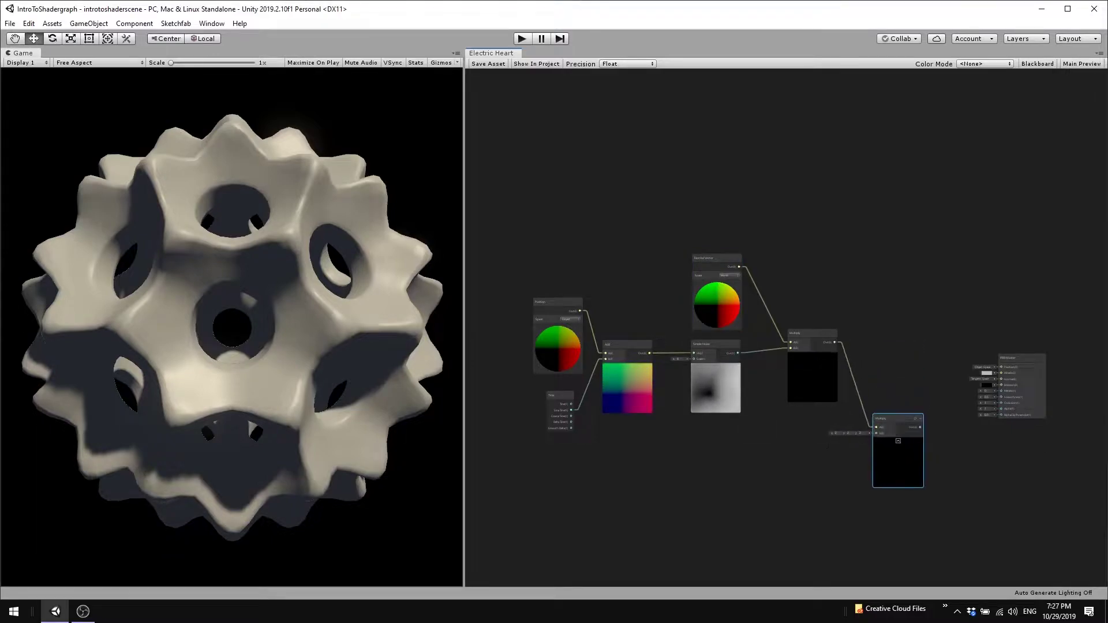
{"action": "middle_click_drag", "start_coordinate": [533, 501], "coordinate": [711, 461]}
{"action": "scroll", "coordinate": [722, 439], "scroll_direction": "up", "scroll_amount": 3}
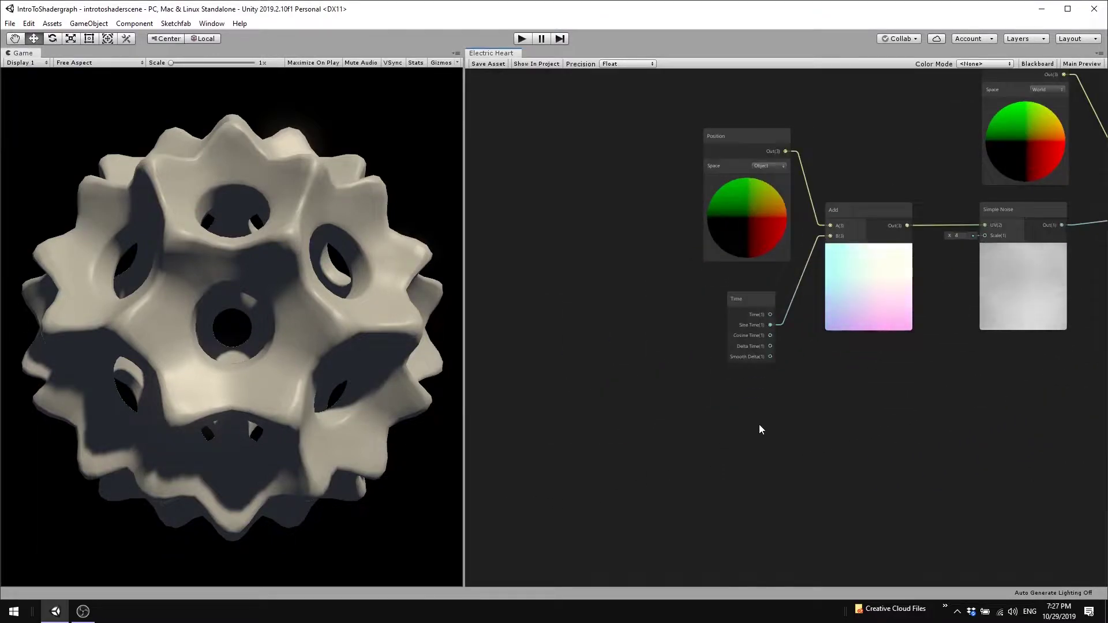
Create a BPM node and place it below the Time node
{"action": "right_click", "coordinate": [739, 437]}
{"action": "left_click", "coordinate": [786, 240]}
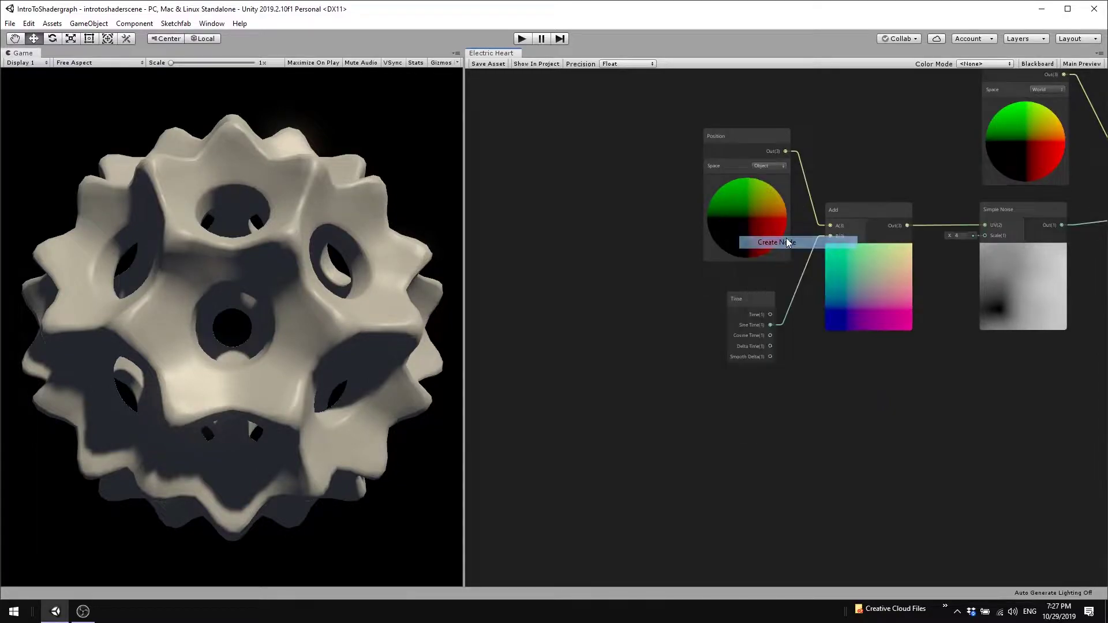
{"action": "key", "text": "Escape"}
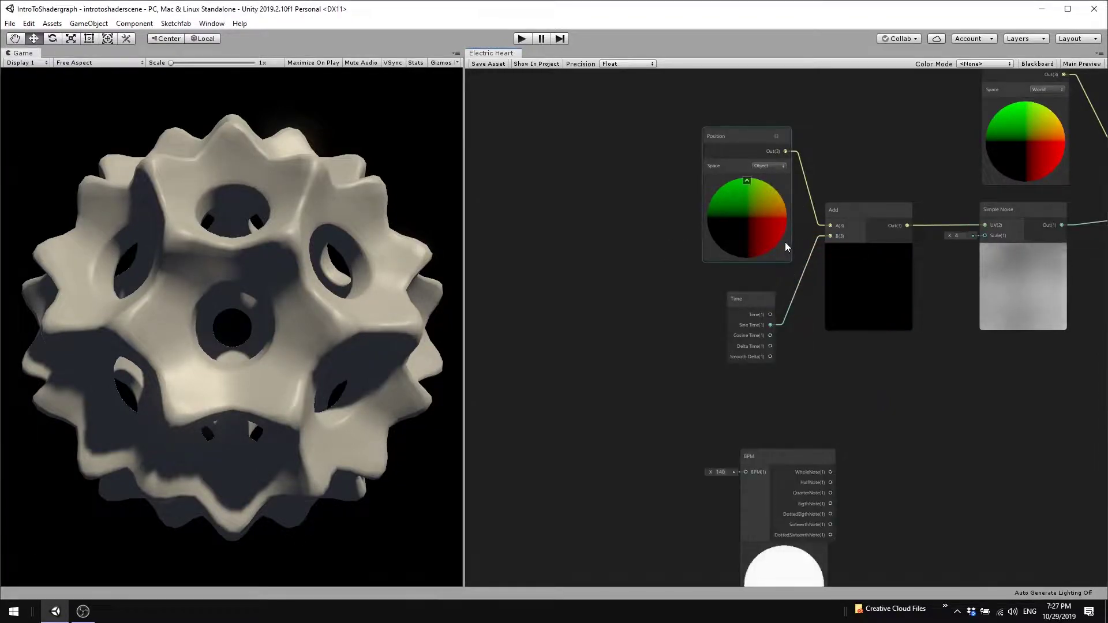
{"action": "left_click_drag", "start_coordinate": [800, 462], "coordinate": [691, 418]}
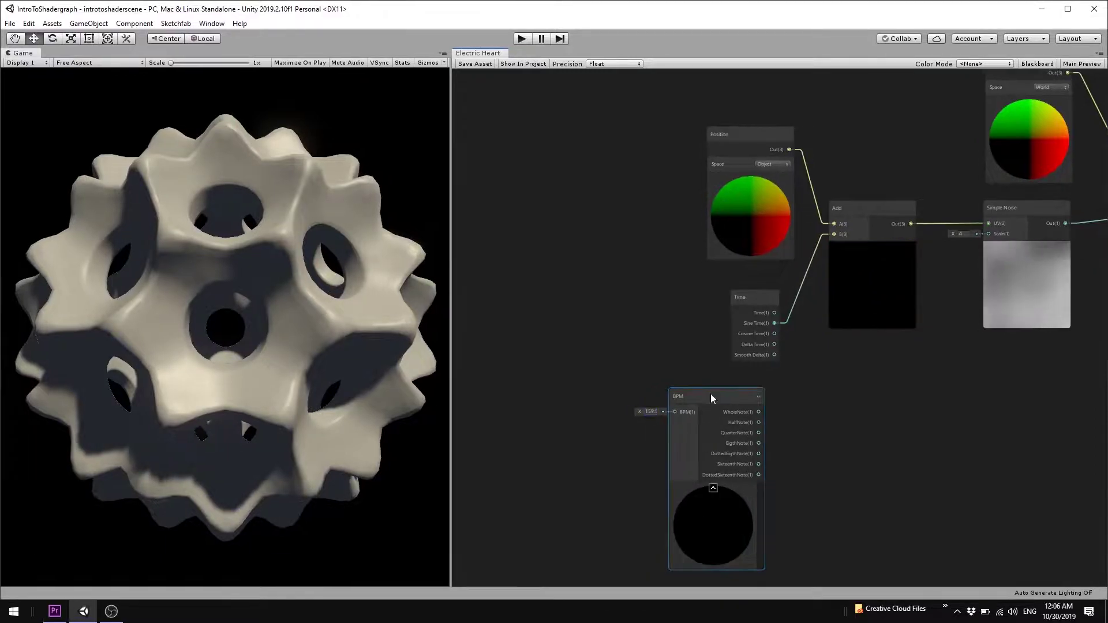
{"action": "left_click", "coordinate": [711, 398]}
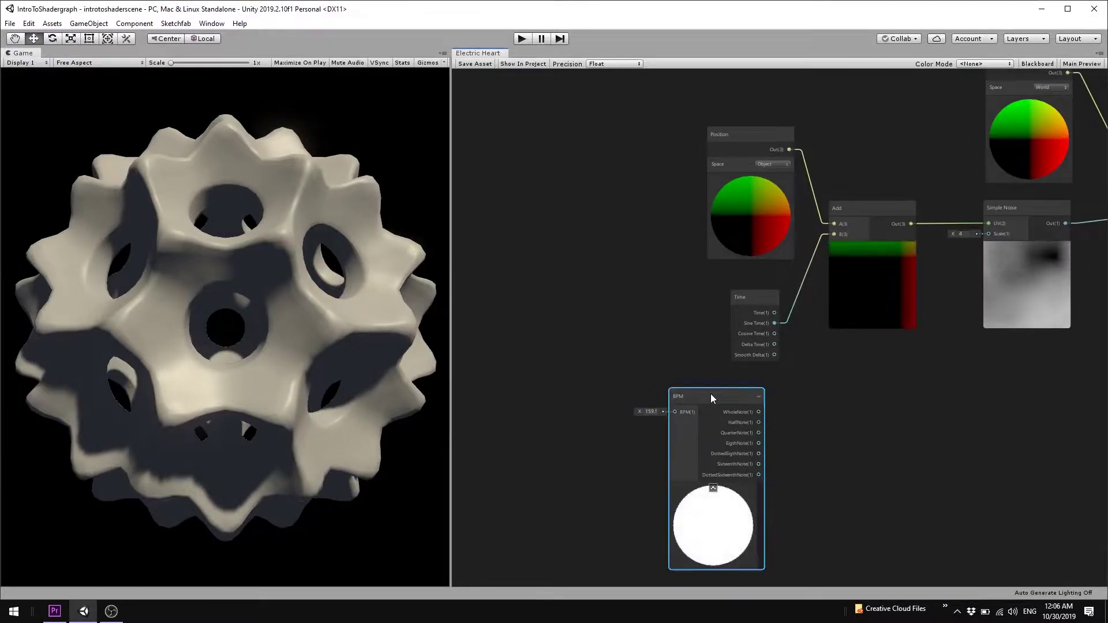
{"action": "double_click", "coordinate": [711, 397]}
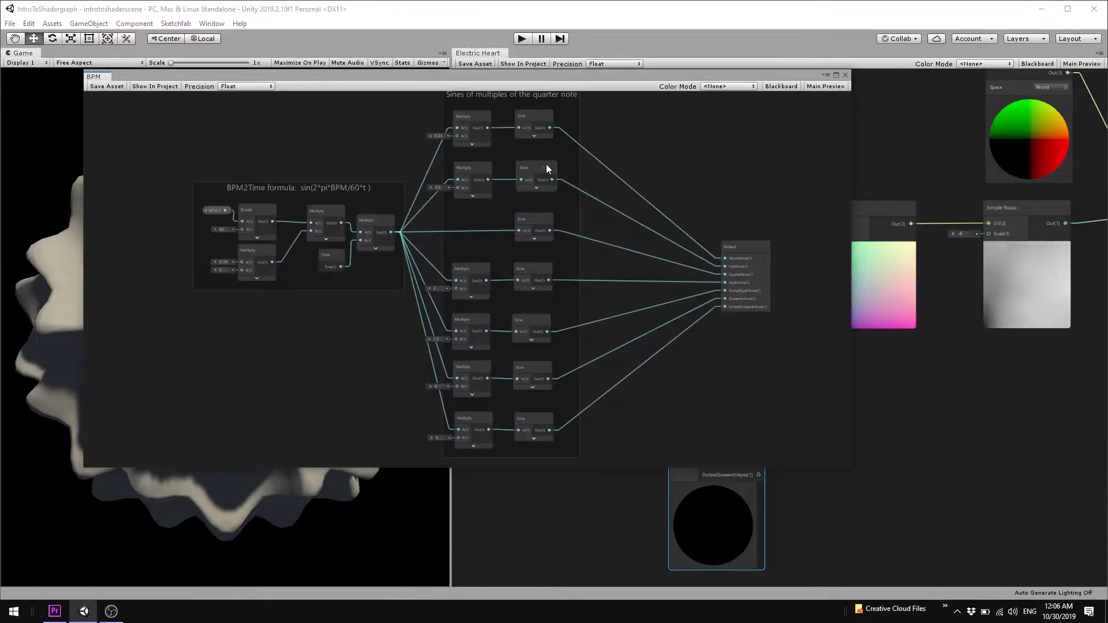
{"action": "scroll", "coordinate": [671, 237], "scroll_direction": "down", "scroll_amount": 2}
{"action": "scroll", "coordinate": [642, 227], "scroll_direction": "up", "scroll_amount": 4}
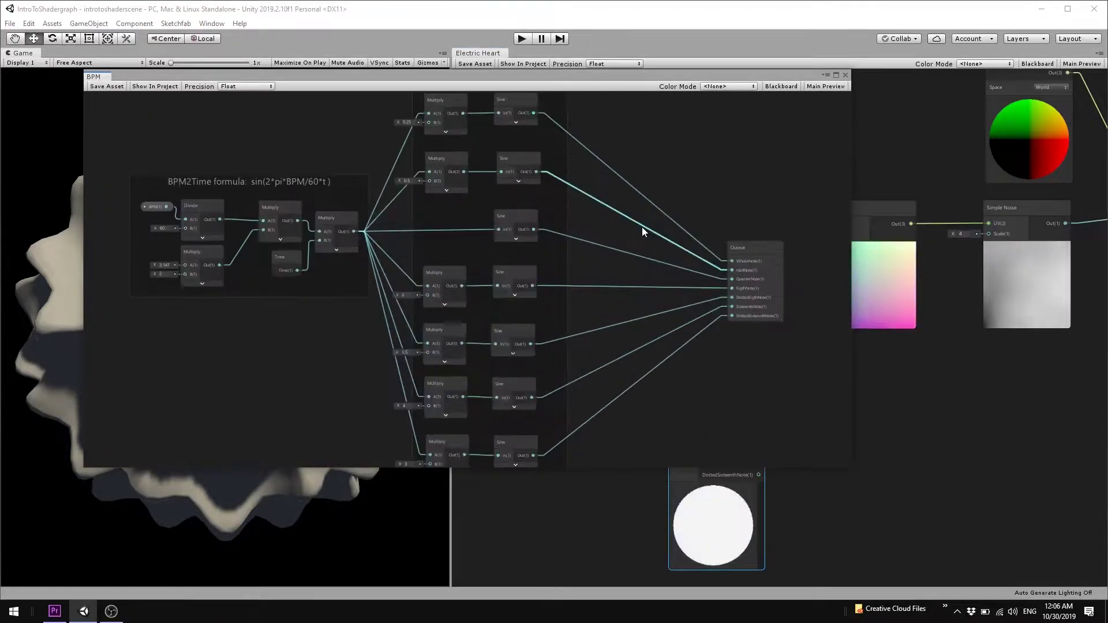
{"action": "scroll", "coordinate": [716, 295], "scroll_direction": "up", "scroll_amount": 2}
{"action": "scroll", "coordinate": [283, 297], "scroll_direction": "up", "scroll_amount": 1}
{"action": "scroll", "coordinate": [260, 301], "scroll_direction": "up", "scroll_amount": 2}
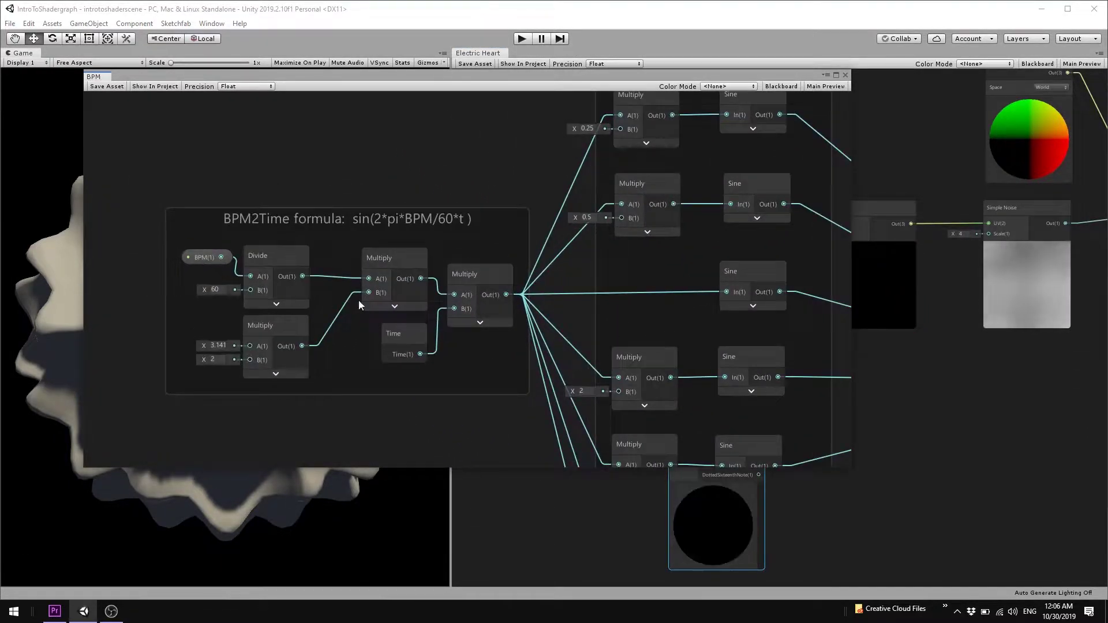
{"action": "mouse_move", "coordinate": [824, 239]}
{"action": "middle_mouse_down"}
{"action": "mouse_move", "coordinate": [612, 300]}
{"action": "mouse_move", "coordinate": [591, 5]}
{"action": "middle_mouse_up"}
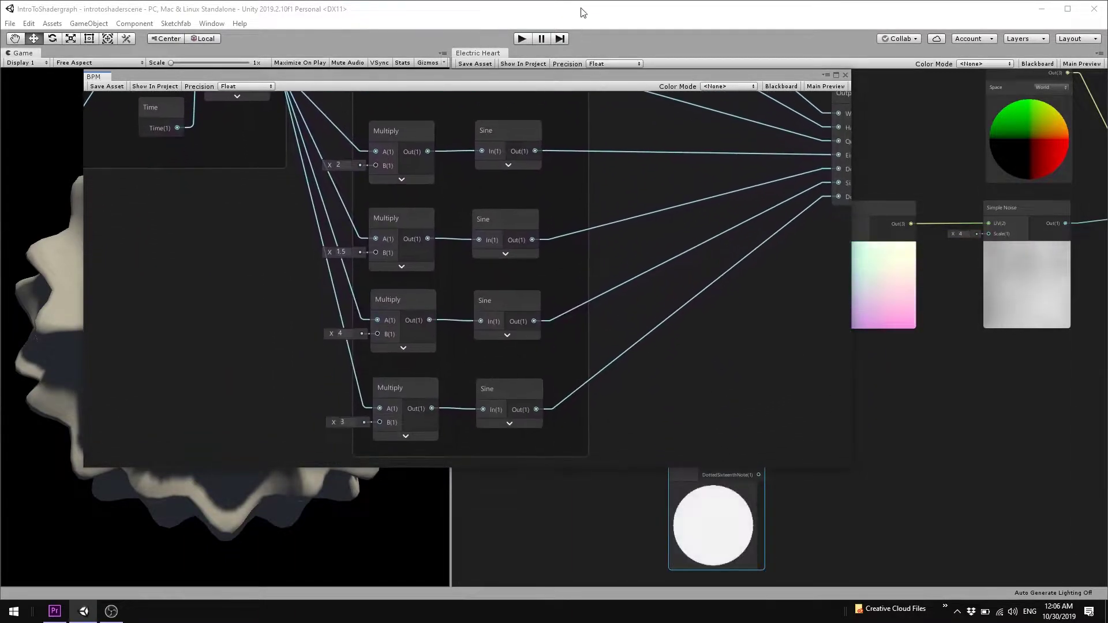
{"action": "middle_click_drag", "start_coordinate": [816, 209], "coordinate": [451, 313]}
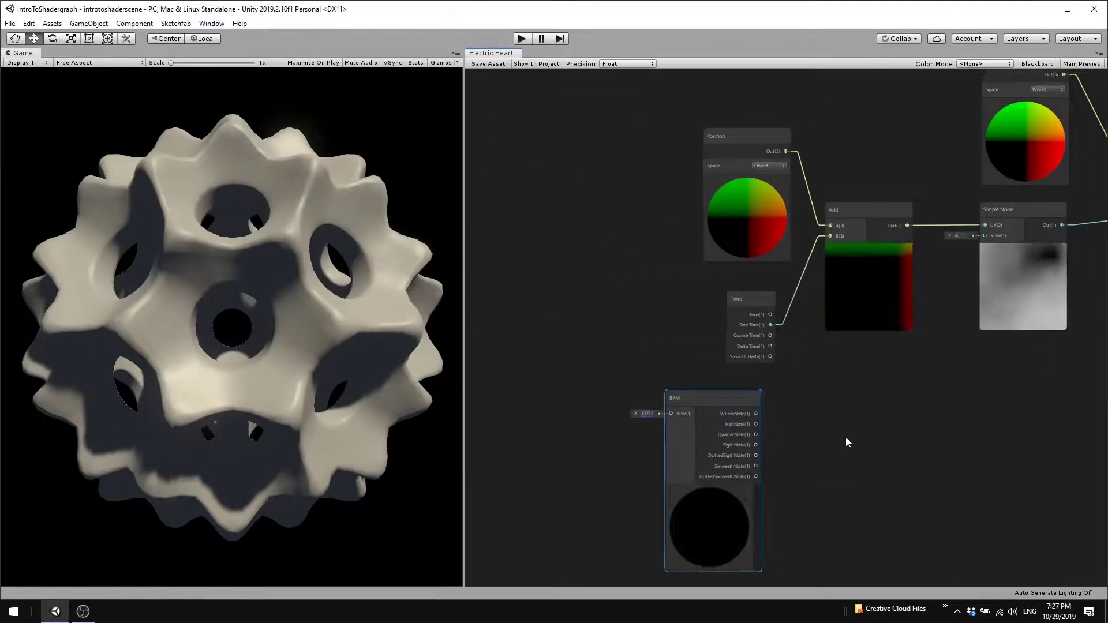
Multiply BPM's HalfNote by 0.1 and wire the result into the right Multiply's B input
{"action": "middle_click_drag", "start_coordinate": [879, 432], "coordinate": [704, 366]}
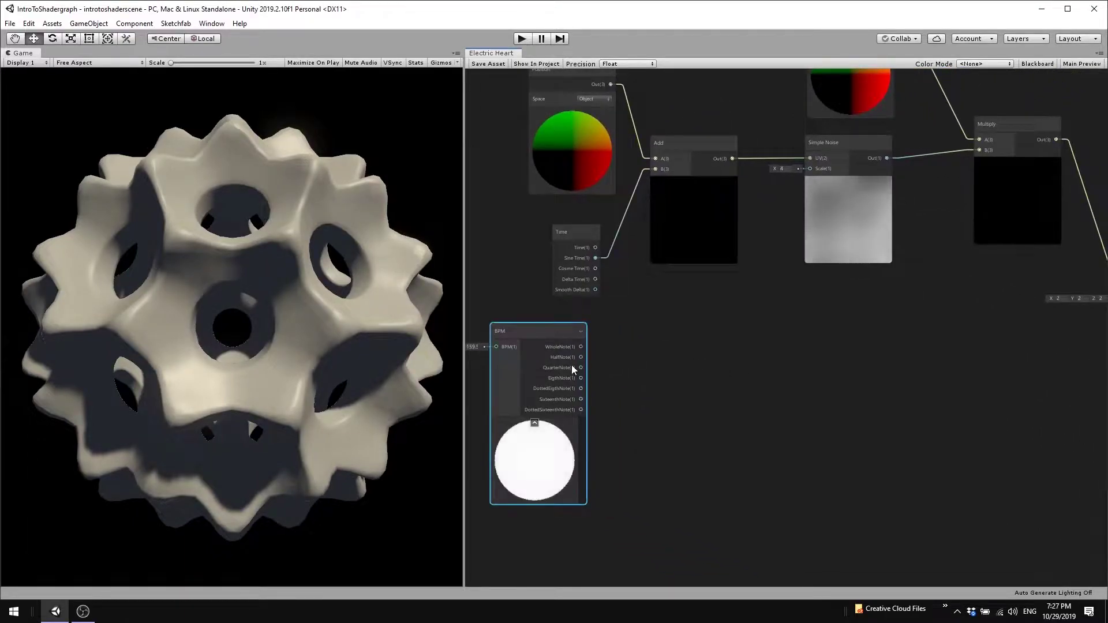
{"action": "left_click_drag", "start_coordinate": [580, 358], "coordinate": [670, 360]}
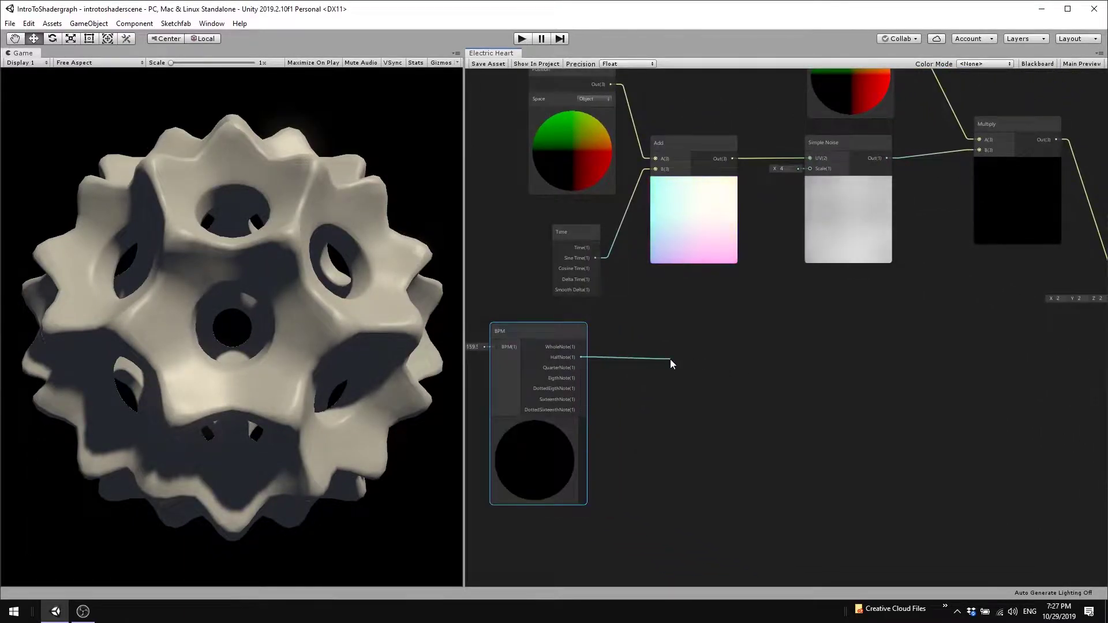
{"action": "type", "text": "multiply"}
{"action": "key", "text": "Return"}
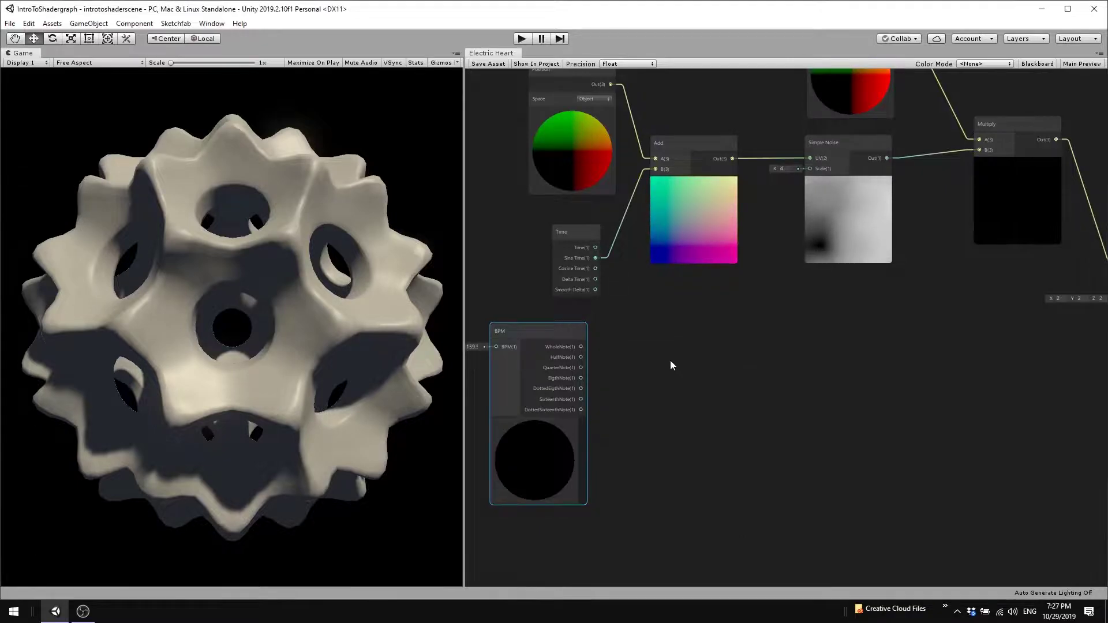
{"action": "left_click_drag", "start_coordinate": [713, 355], "coordinate": [722, 349]}
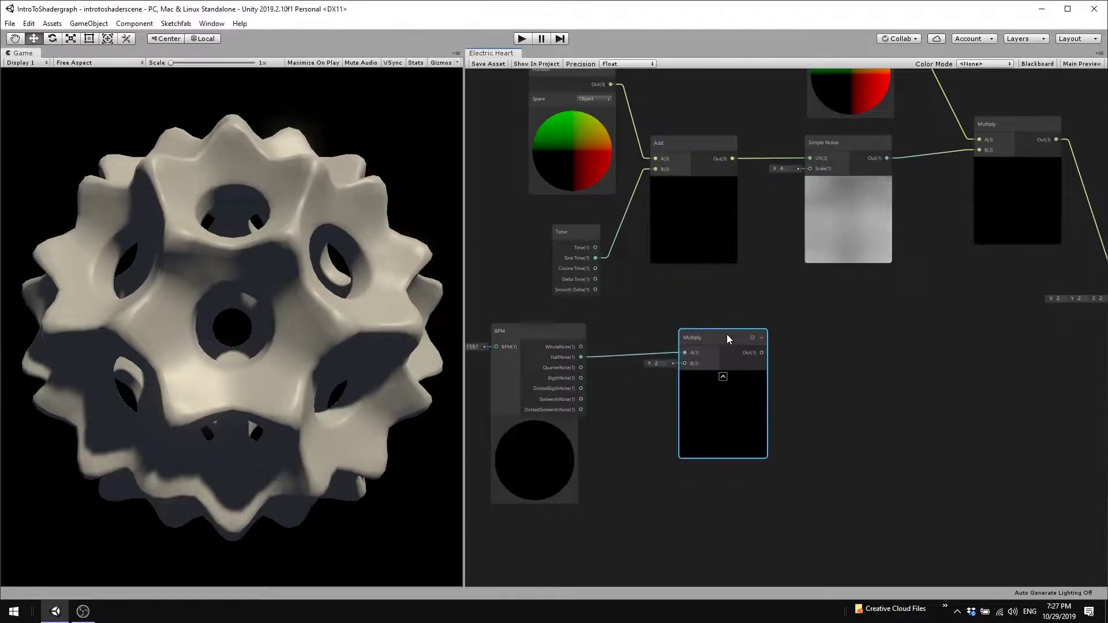
{"action": "left_click", "coordinate": [662, 374]}
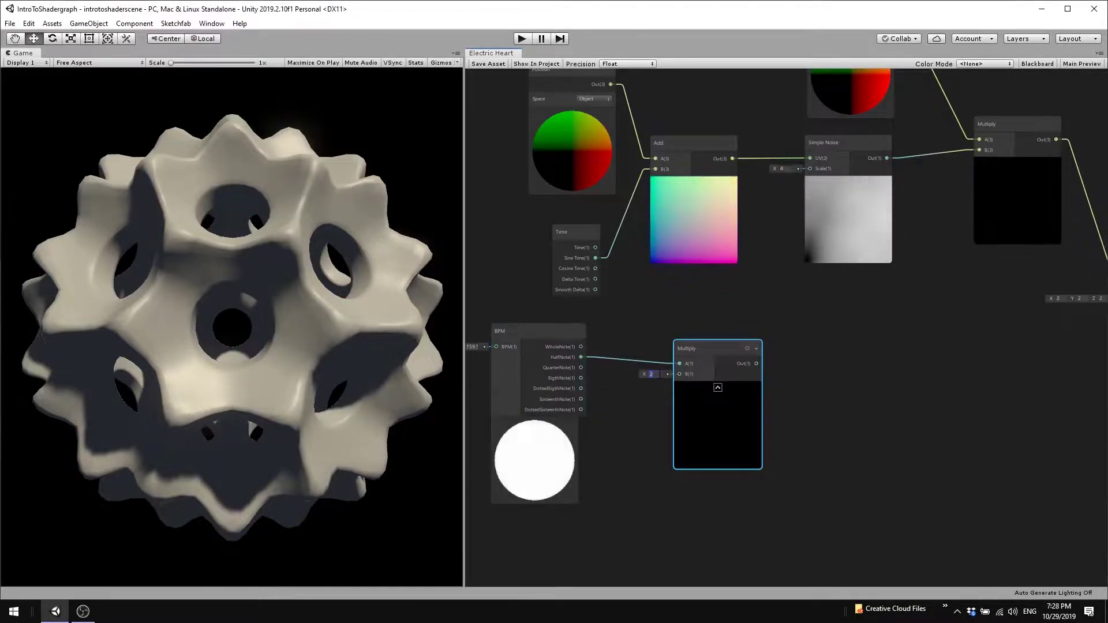
{"action": "type", "text": "0.1"}
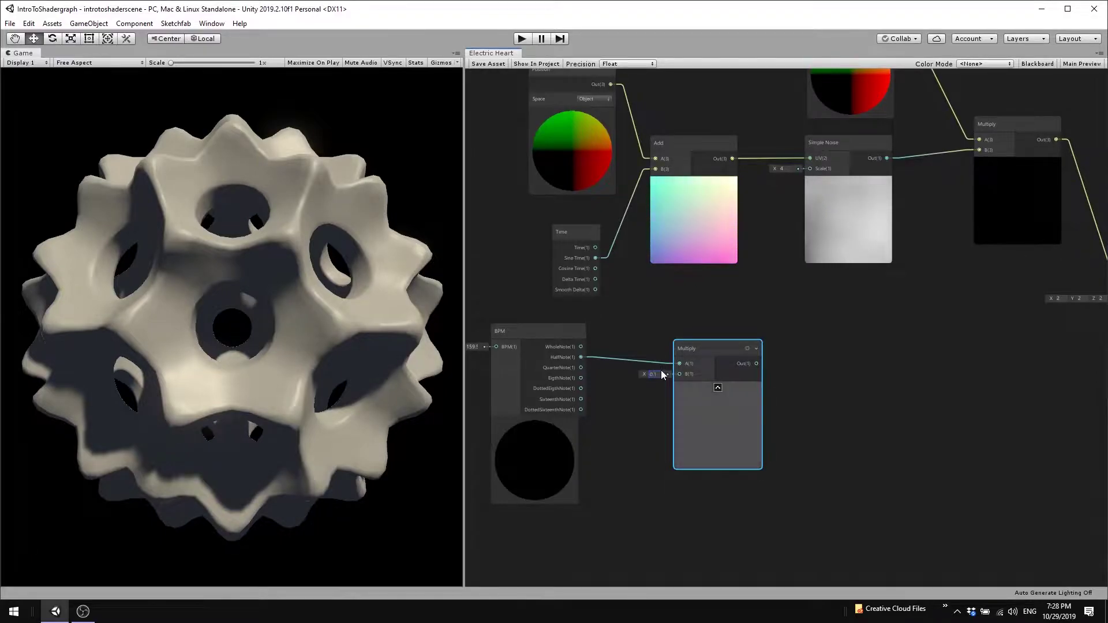
{"action": "middle_click_drag", "start_coordinate": [854, 399], "coordinate": [752, 383]}
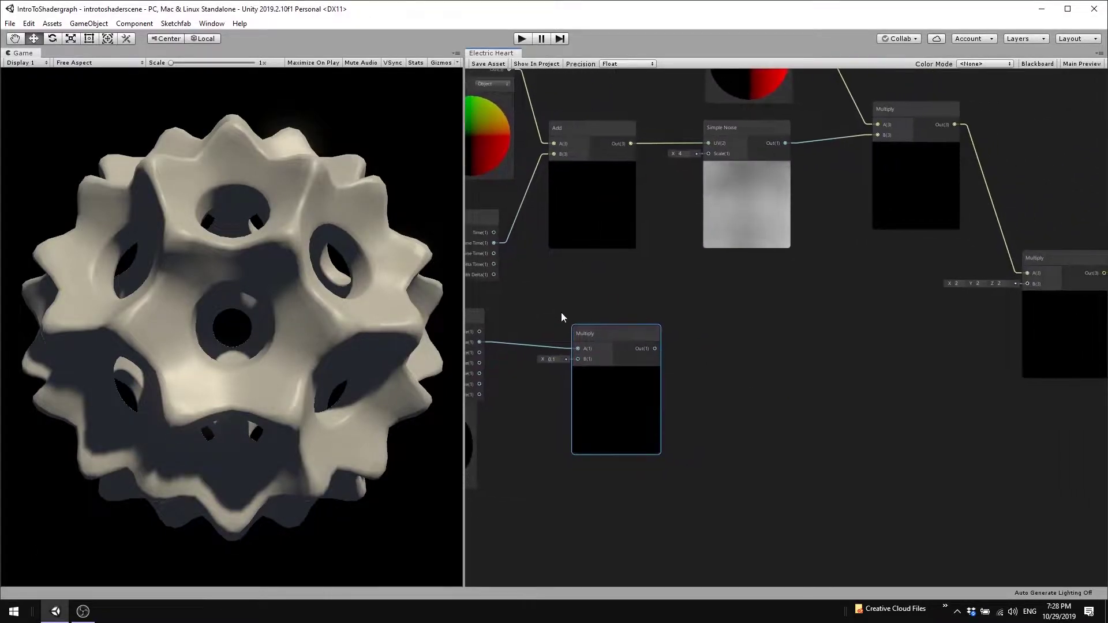
{"action": "left_click_drag", "start_coordinate": [654, 348], "coordinate": [1024, 284]}
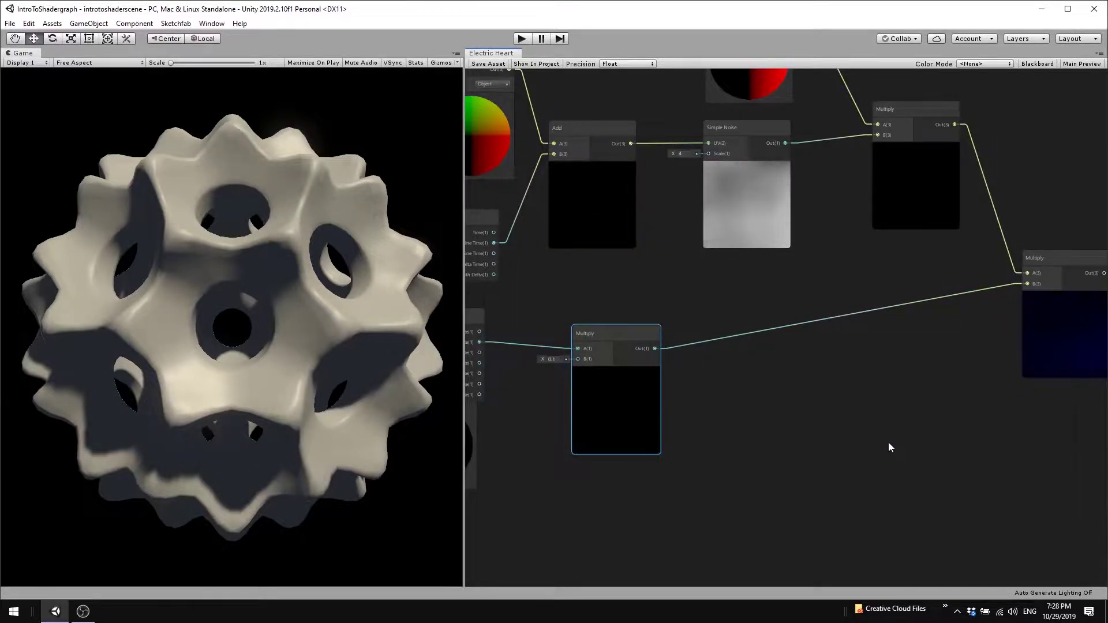
{"action": "scroll", "coordinate": [892, 439], "scroll_direction": "down", "scroll_amount": 3}
Create an Add node fed by the lower Multiply node's output
{"action": "middle_click_drag", "start_coordinate": [892, 438], "coordinate": [730, 440]}
{"action": "scroll", "coordinate": [885, 355], "scroll_direction": "up", "scroll_amount": 3}
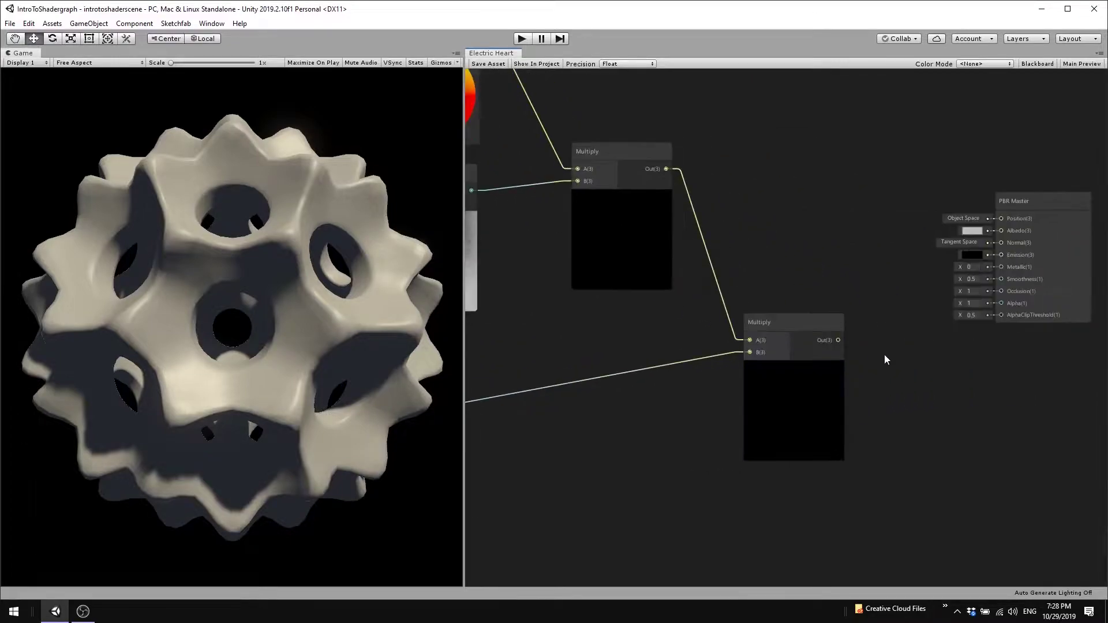
{"action": "mouse_move", "coordinate": [838, 340]}
{"action": "left_mouse_down"}
{"action": "mouse_move", "coordinate": [1003, 218]}
{"action": "mouse_move", "coordinate": [889, 358]}
{"action": "left_mouse_up"}
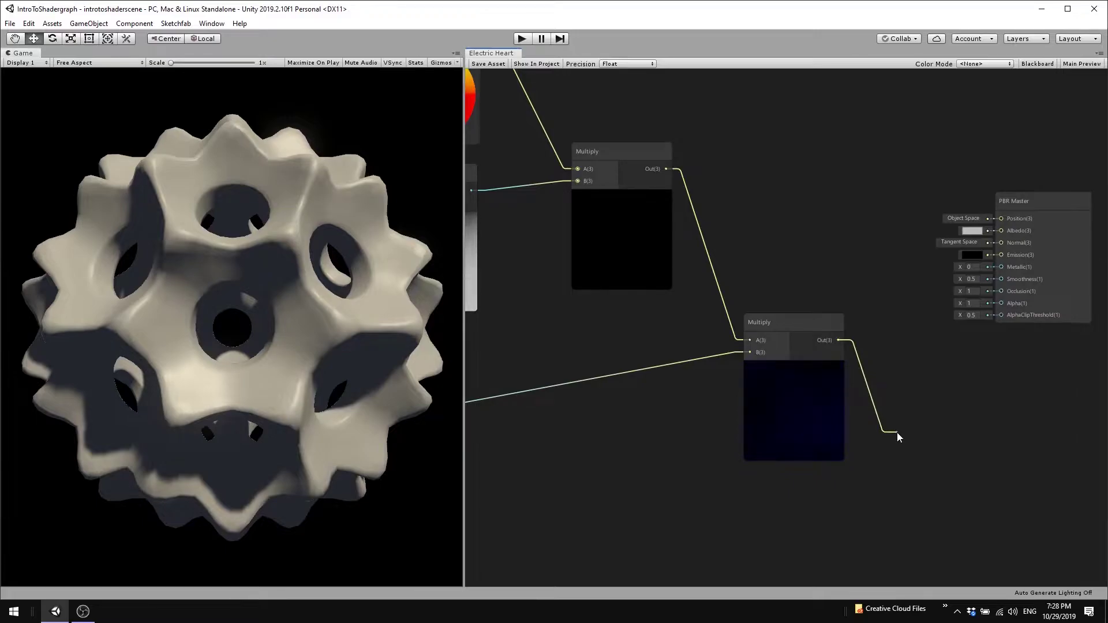
{"action": "left_click_drag", "start_coordinate": [897, 437], "coordinate": [940, 428]}
{"action": "type", "text": "a"}
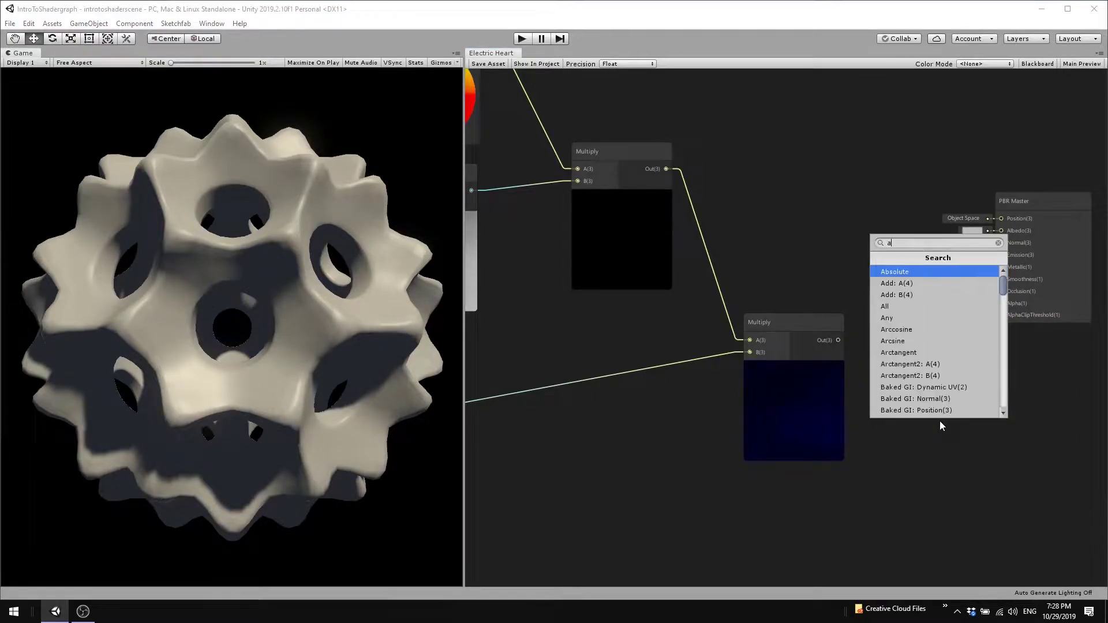
{"action": "type", "text": "dd"}
{"action": "key", "text": "Return"}
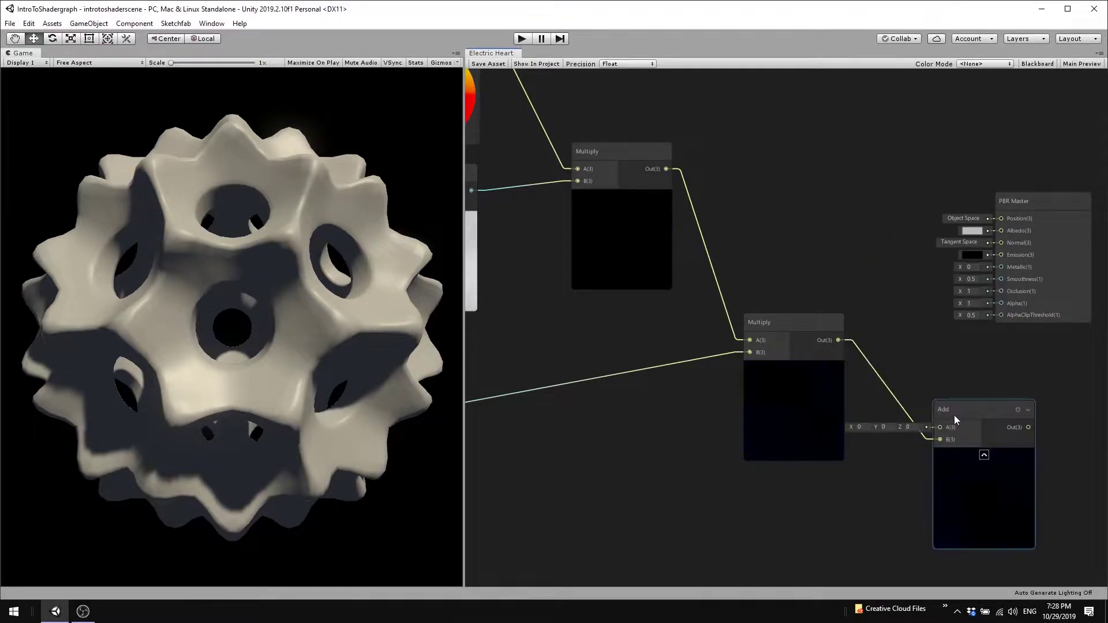
{"action": "left_click_drag", "start_coordinate": [966, 411], "coordinate": [977, 361]}
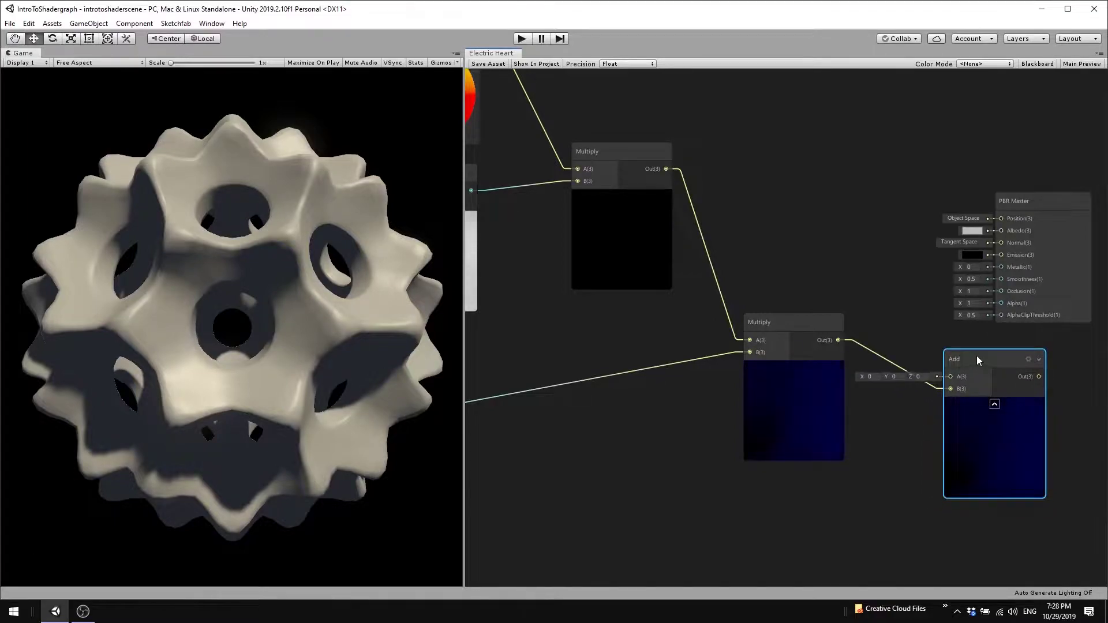
Wire a new World-space Position into Add's A input and Add's output into PBR Master Position
{"action": "right_click", "coordinate": [832, 243]}
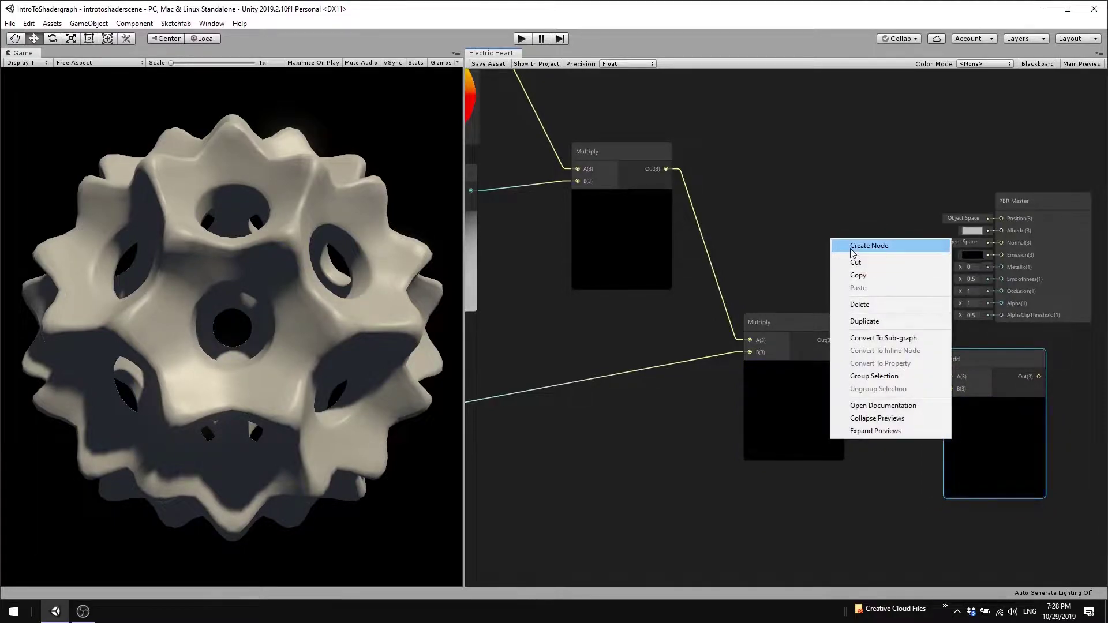
{"action": "left_click", "coordinate": [850, 245]}
{"action": "type", "text": "position"}
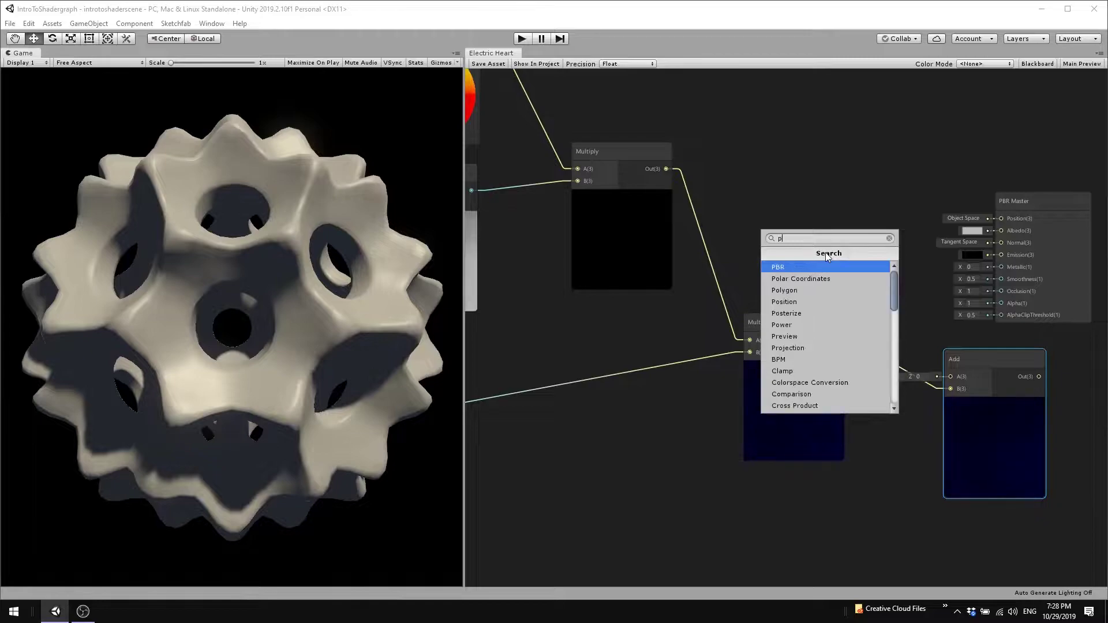
{"action": "key", "text": "Return"}
{"action": "left_click_drag", "start_coordinate": [862, 265], "coordinate": [775, 151]}
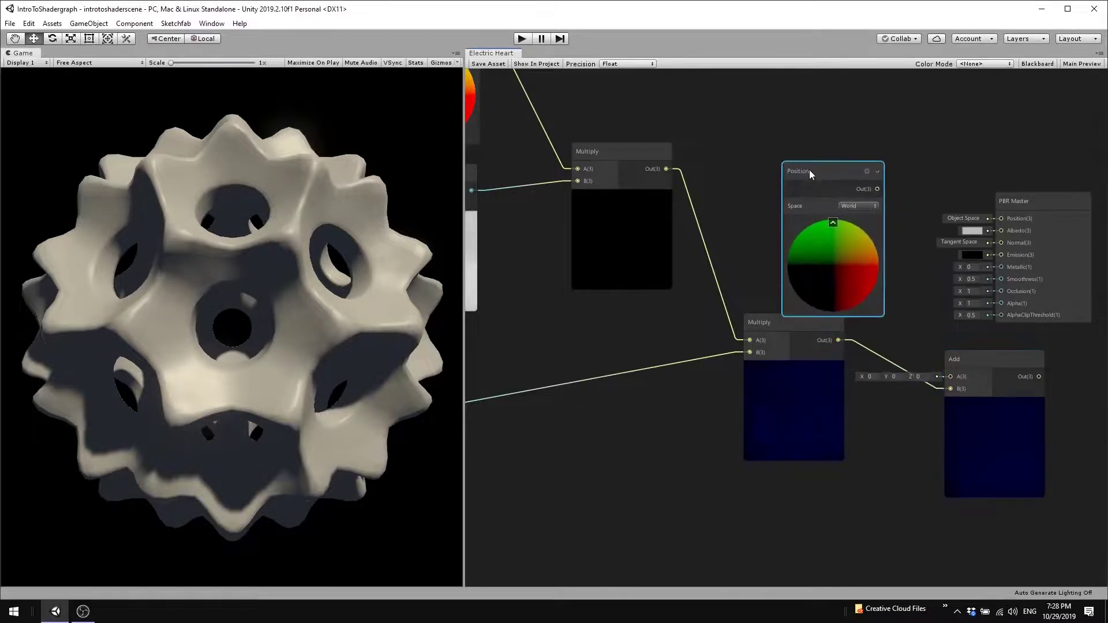
{"action": "left_click_drag", "start_coordinate": [841, 166], "coordinate": [951, 378]}
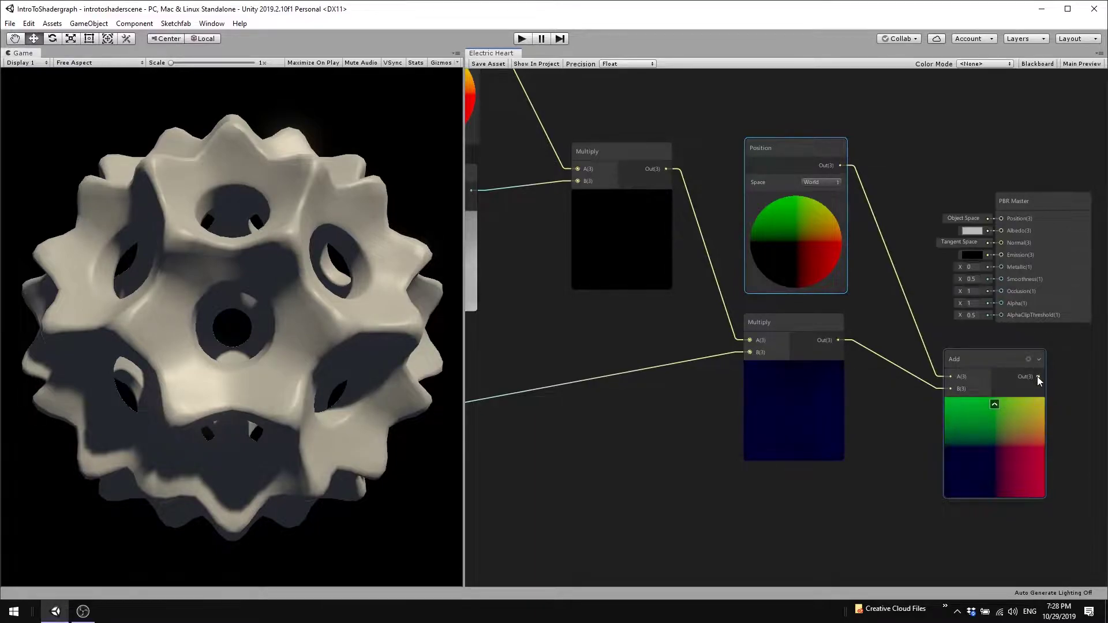
{"action": "left_click_drag", "start_coordinate": [1037, 376], "coordinate": [1001, 219]}
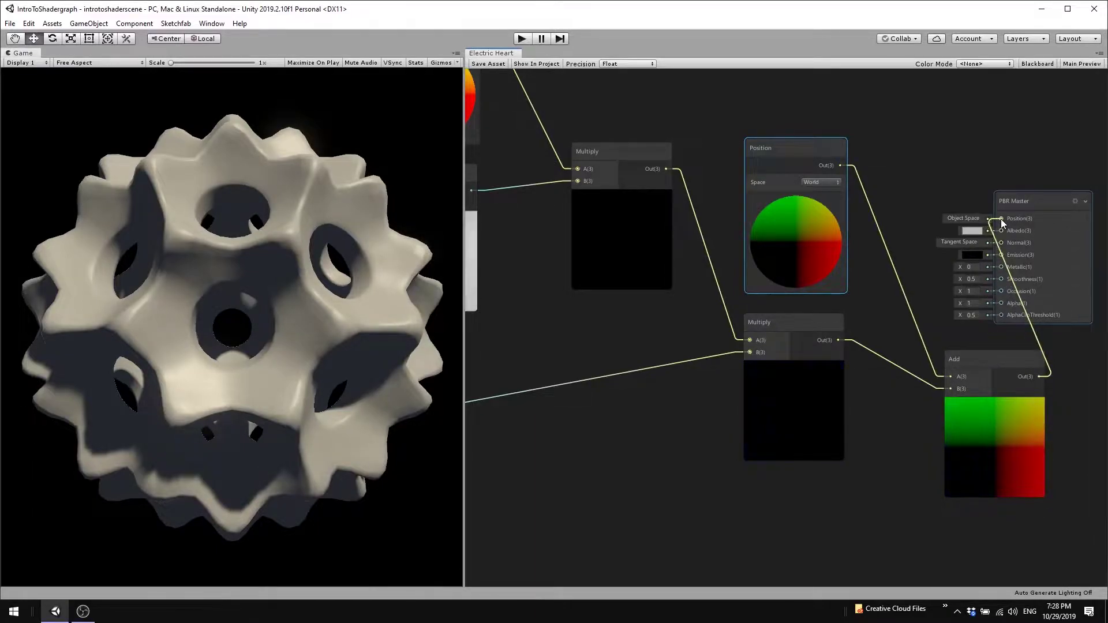
{"action": "left_click", "coordinate": [823, 186]}
{"action": "left_click", "coordinate": [827, 195]}
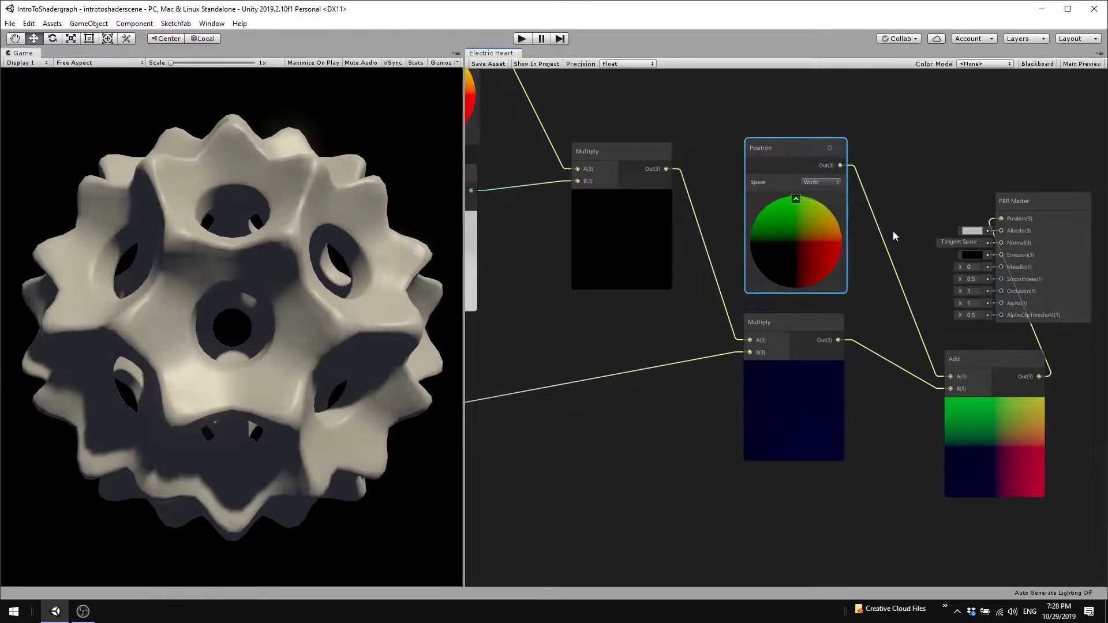
{"action": "scroll", "coordinate": [883, 323], "scroll_direction": "down", "scroll_amount": 5}
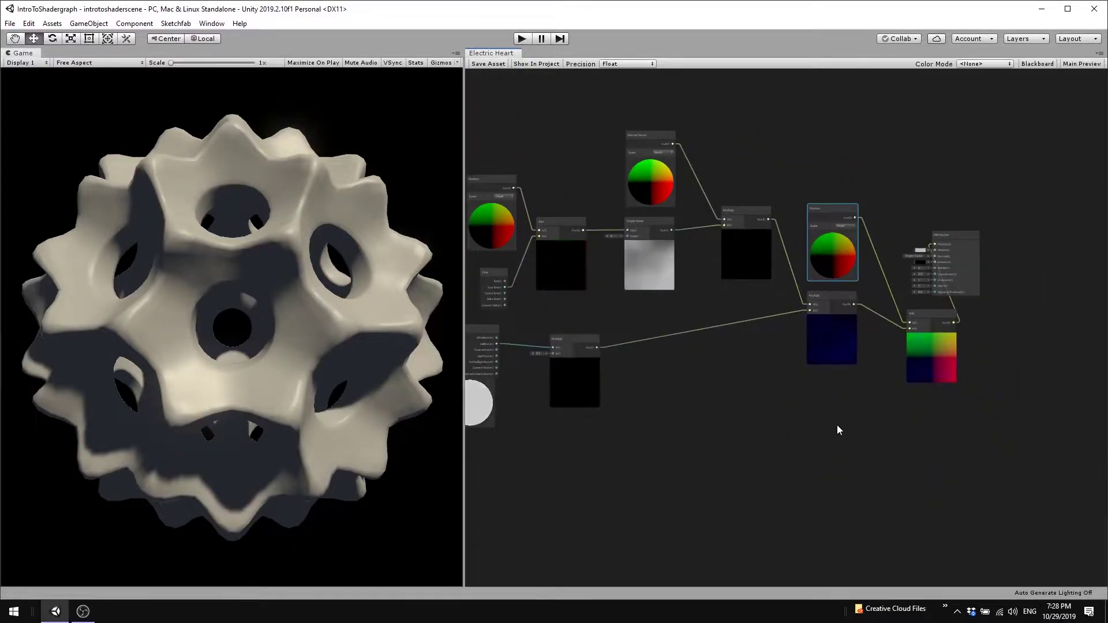
Shift the displacement nodes left and bring the Add node closer to PBR Master
{"action": "scroll", "coordinate": [846, 393], "scroll_direction": "down", "scroll_amount": 1}
{"action": "left_click_drag", "start_coordinate": [833, 416], "coordinate": [479, 199]}
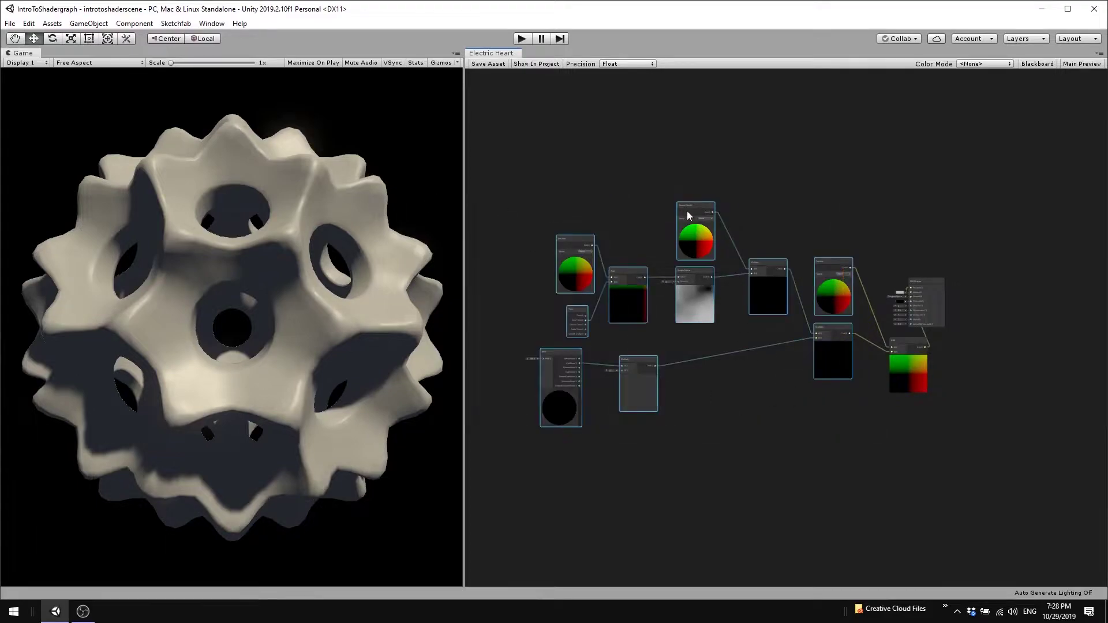
{"action": "left_click_drag", "start_coordinate": [821, 264], "coordinate": [720, 249]}
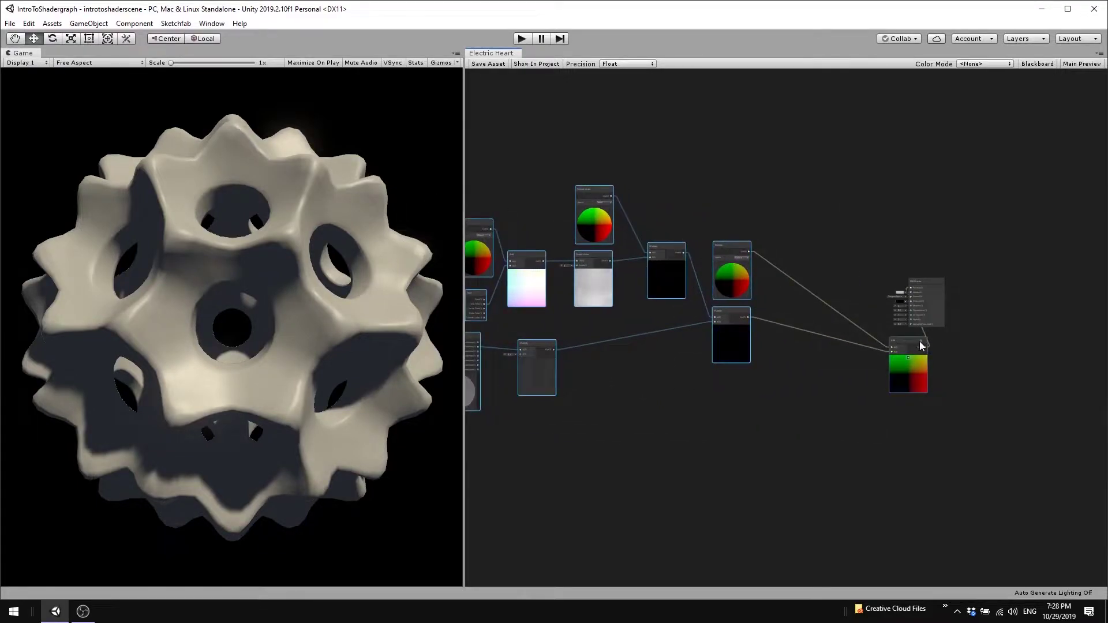
{"action": "left_click_drag", "start_coordinate": [905, 345], "coordinate": [788, 281]}
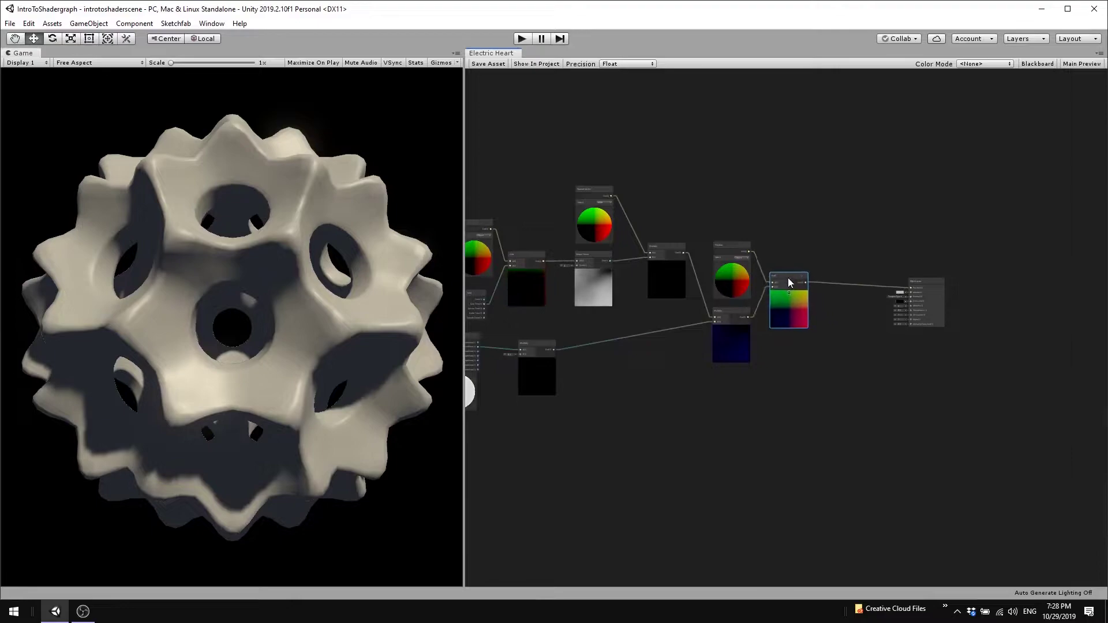
{"action": "scroll", "coordinate": [632, 411], "scroll_direction": "down", "scroll_amount": 2}
{"action": "middle_click_drag", "start_coordinate": [632, 410], "coordinate": [737, 411]}
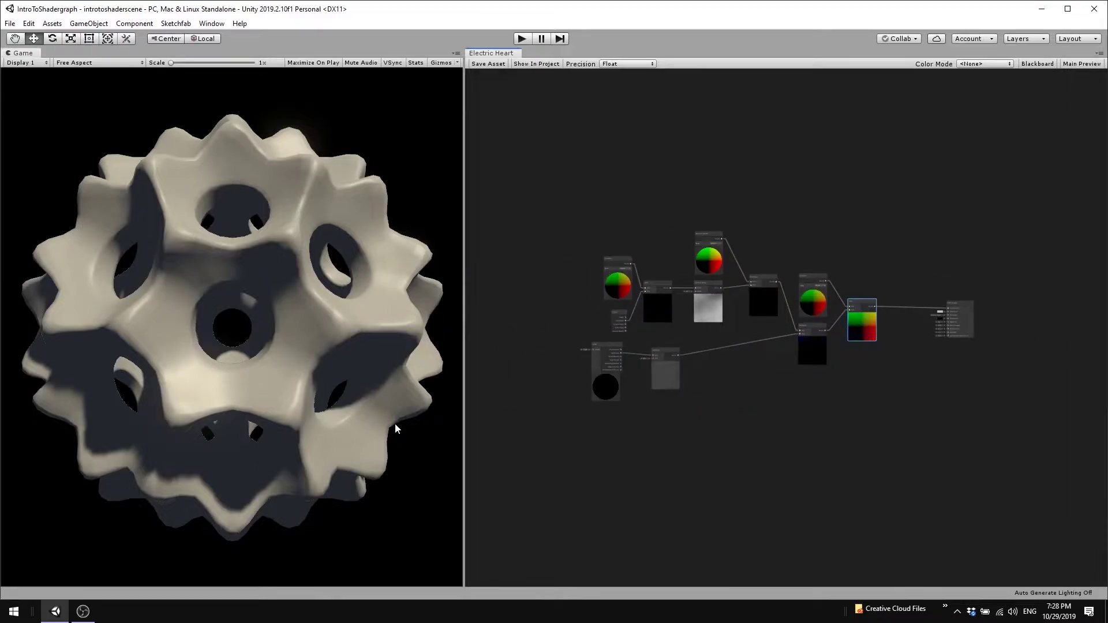
Group the selected displacement nodes under the title 'Vertex Displacement'
{"action": "left_click_drag", "start_coordinate": [636, 324], "coordinate": [882, 184]}
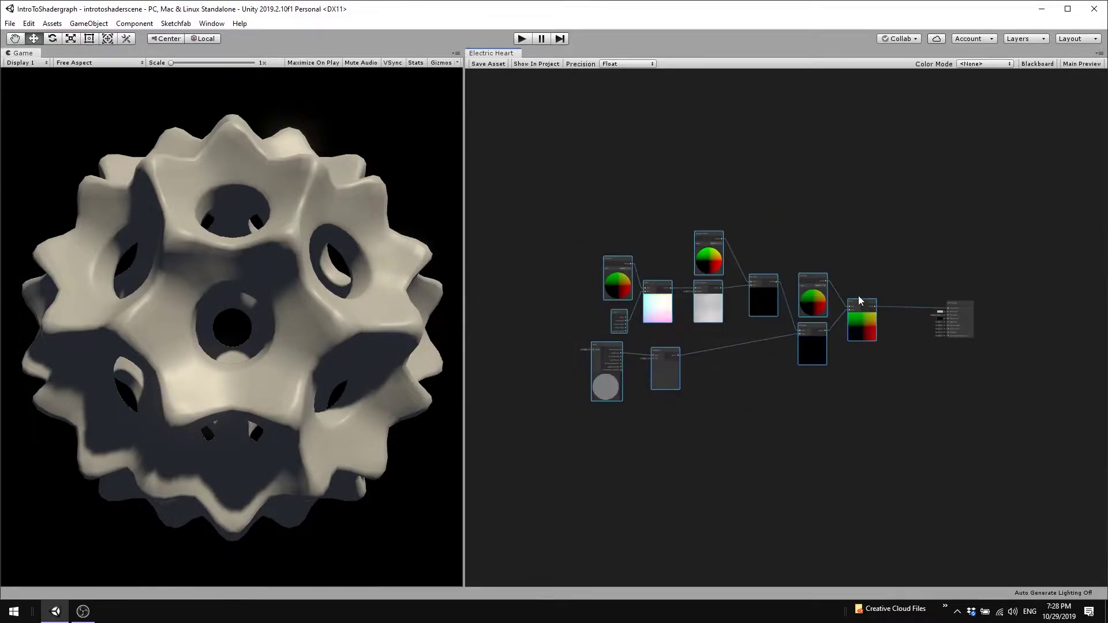
{"action": "right_click", "coordinate": [856, 325]}
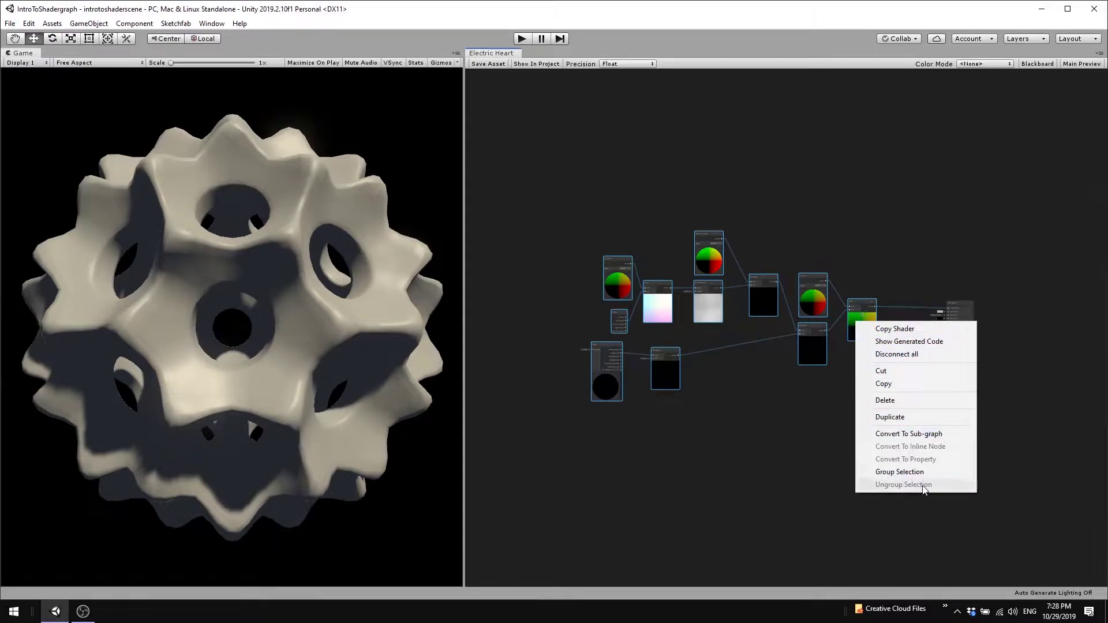
{"action": "left_click", "coordinate": [906, 473]}
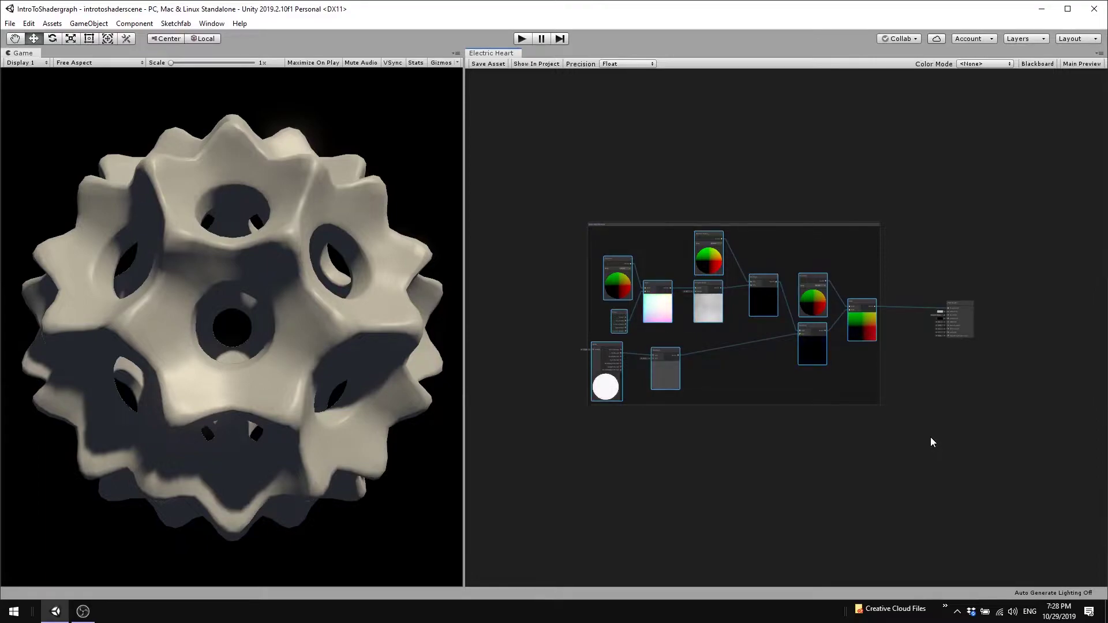
{"action": "key", "text": "Return"}
Move the Vertex Displacement group up and left, then save the shader graph asset
{"action": "scroll", "coordinate": [736, 206], "scroll_direction": "up", "scroll_amount": 2}
{"action": "scroll", "coordinate": [735, 206], "scroll_direction": "up", "scroll_amount": 1}
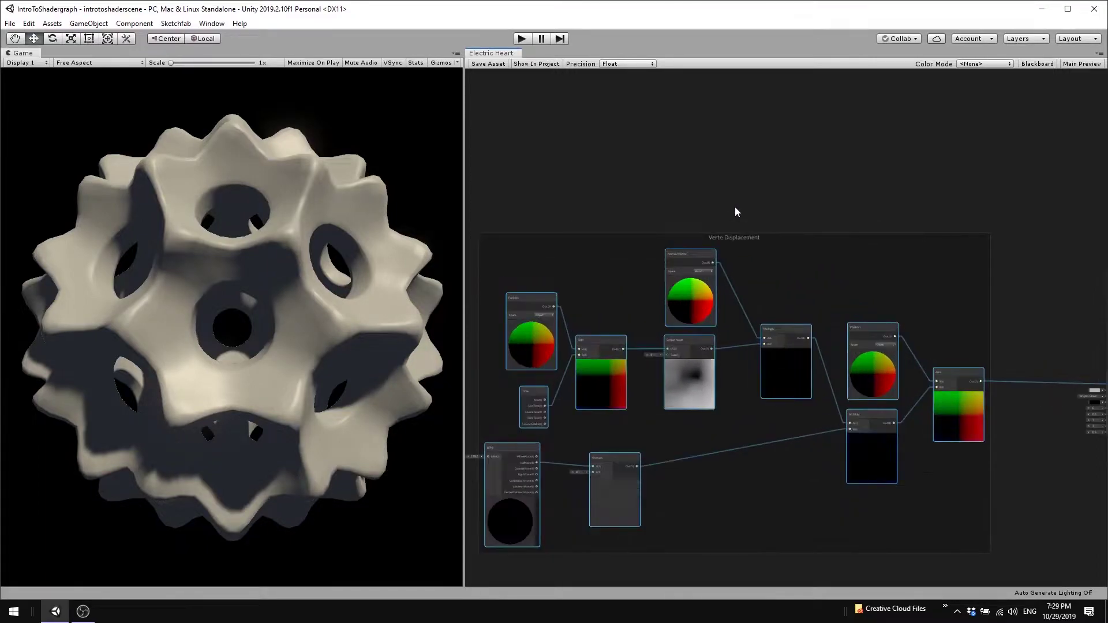
{"action": "scroll", "coordinate": [736, 206], "scroll_direction": "down", "scroll_amount": 1}
{"action": "mouse_move", "coordinate": [749, 239]}
{"action": "left_mouse_down"}
{"action": "mouse_move", "coordinate": [746, 207]}
{"action": "mouse_move", "coordinate": [794, 190]}
{"action": "left_mouse_up"}
{"action": "left_click_drag", "start_coordinate": [774, 205], "coordinate": [763, 151]}
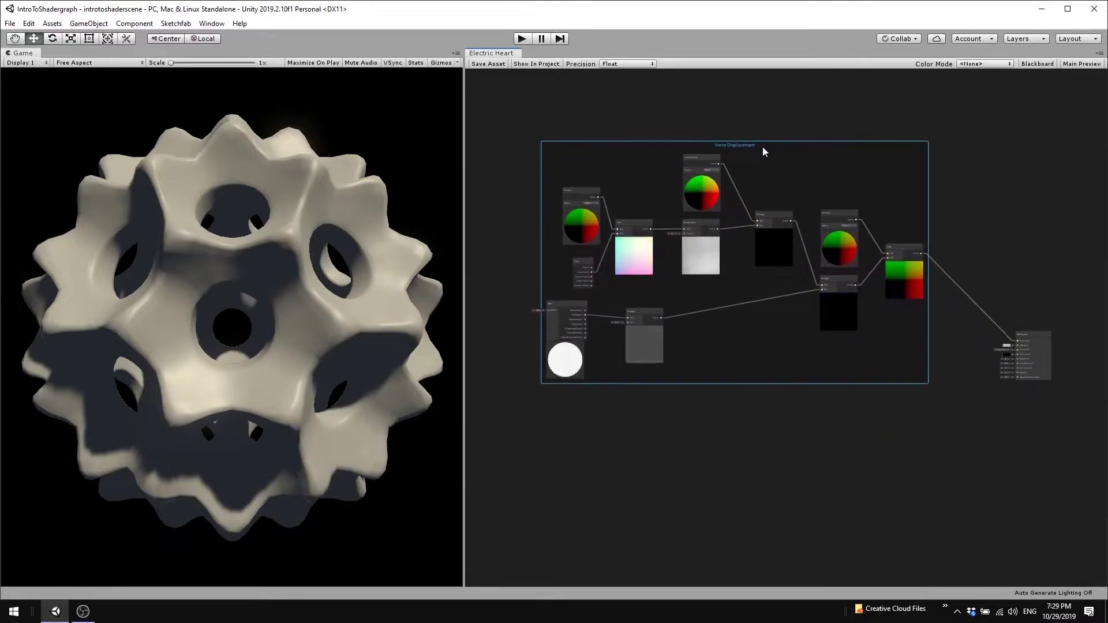
{"action": "left_click", "coordinate": [499, 65]}
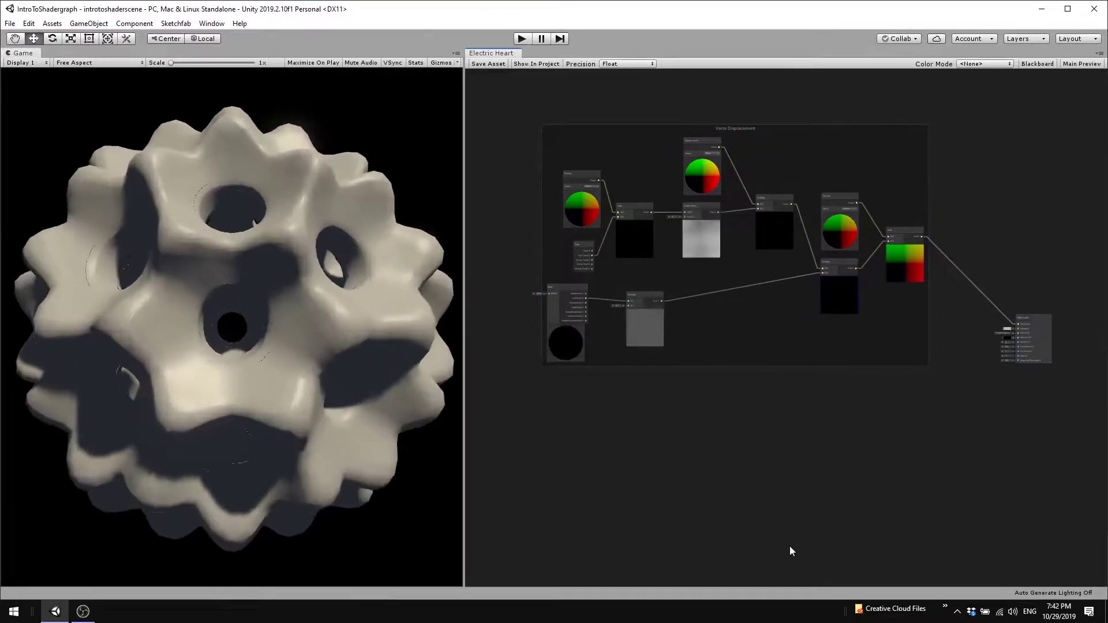
Create a Vector 2 node with X 0.5 and Y 0.1
{"action": "middle_click_drag", "start_coordinate": [578, 517], "coordinate": [643, 344]}
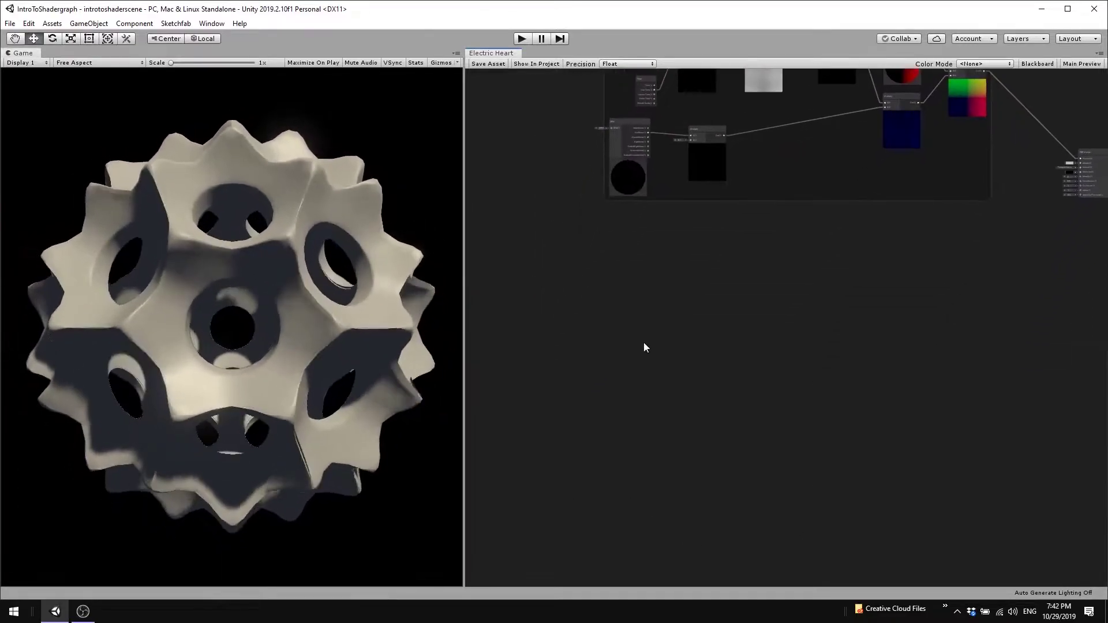
{"action": "right_click", "coordinate": [648, 251]}
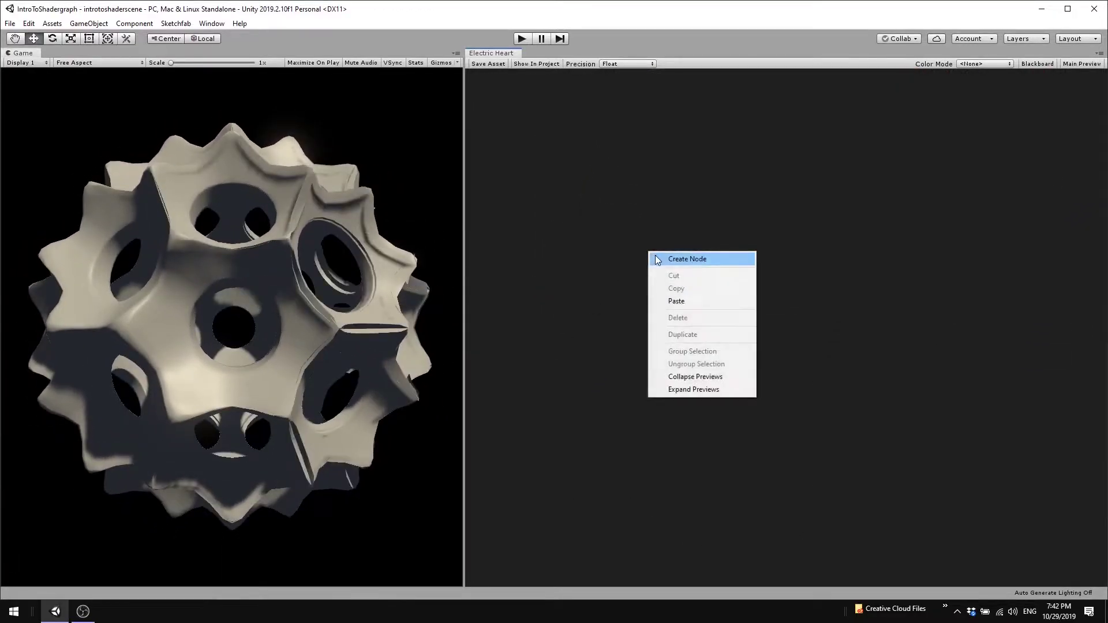
{"action": "left_click", "coordinate": [653, 259]}
{"action": "type", "text": "vector"}
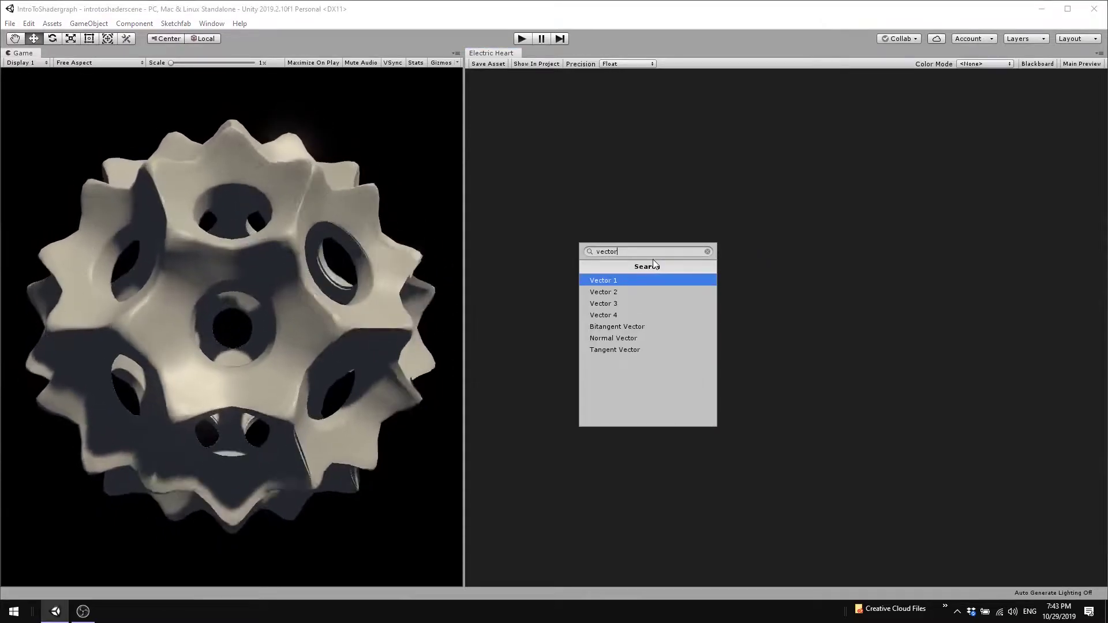
{"action": "key", "text": "Down"}
{"action": "key", "text": "Return"}
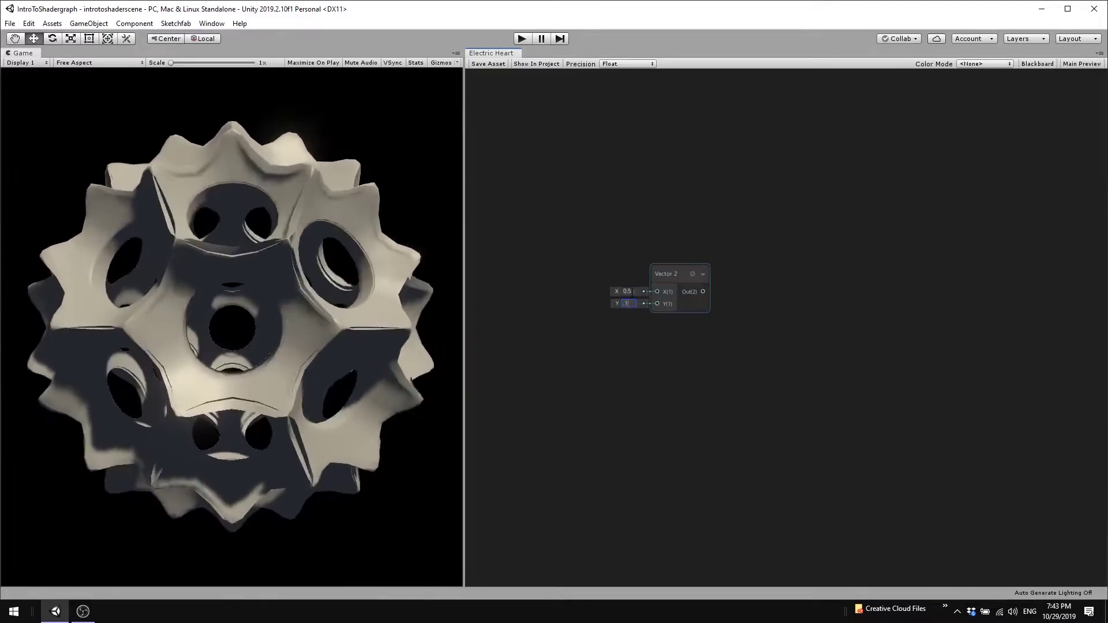
{"action": "type", "text": "0.1"}
{"action": "key", "text": "Return"}
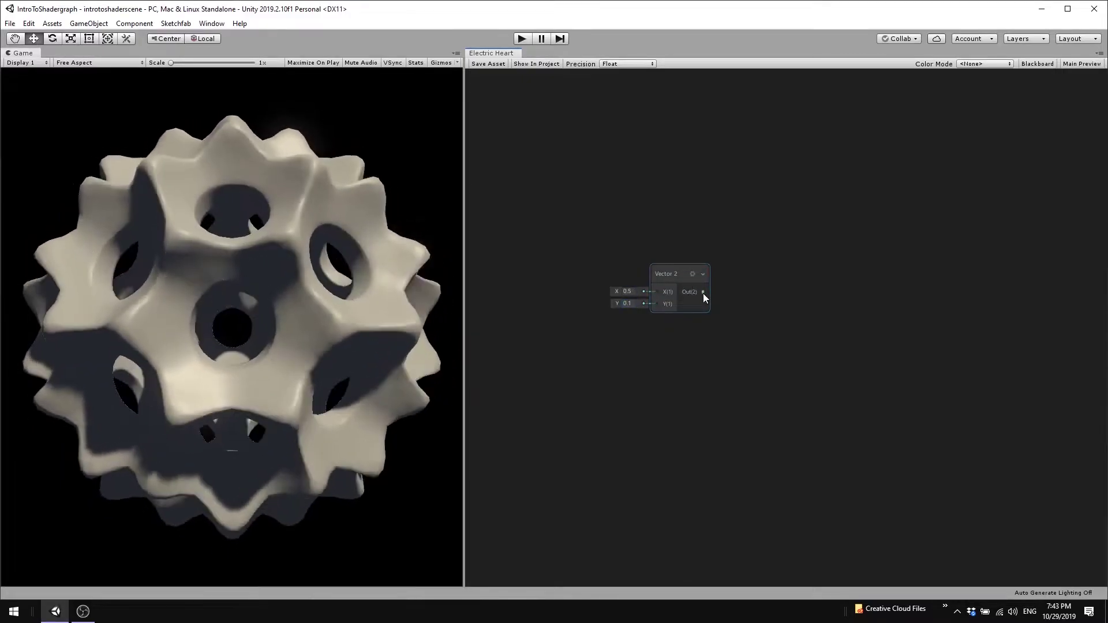
Split the Vector 2 and wire its R and G into a new Vector 4's X and Y
{"action": "left_click_drag", "start_coordinate": [703, 292], "coordinate": [754, 290]}
{"action": "key", "text": "Return"}
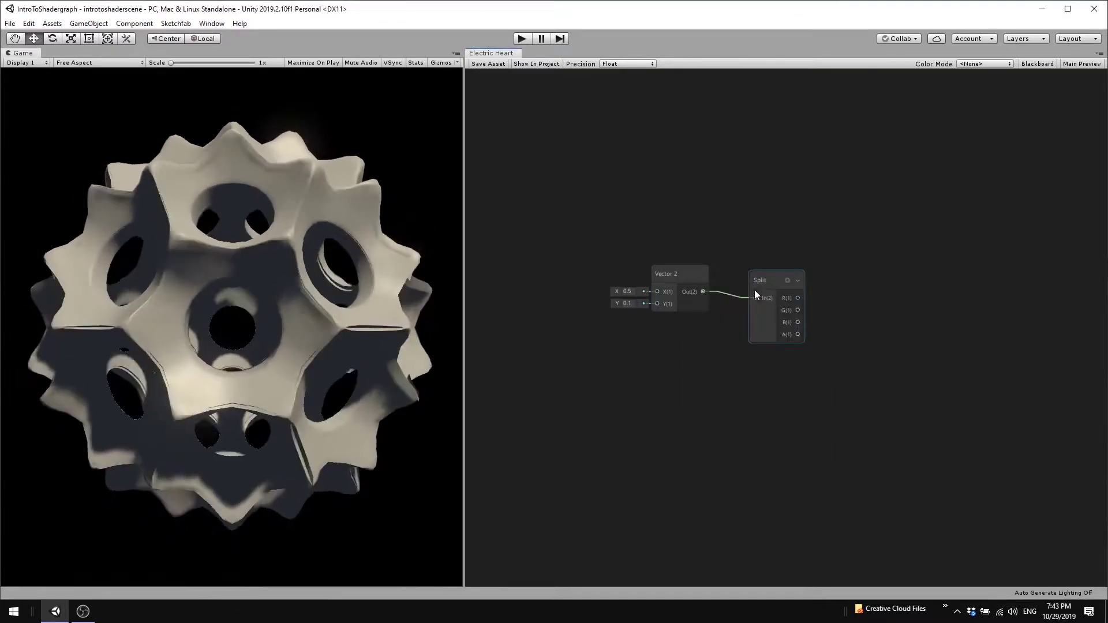
{"action": "left_click_drag", "start_coordinate": [777, 280], "coordinate": [916, 292]}
{"action": "type", "text": "vector"}
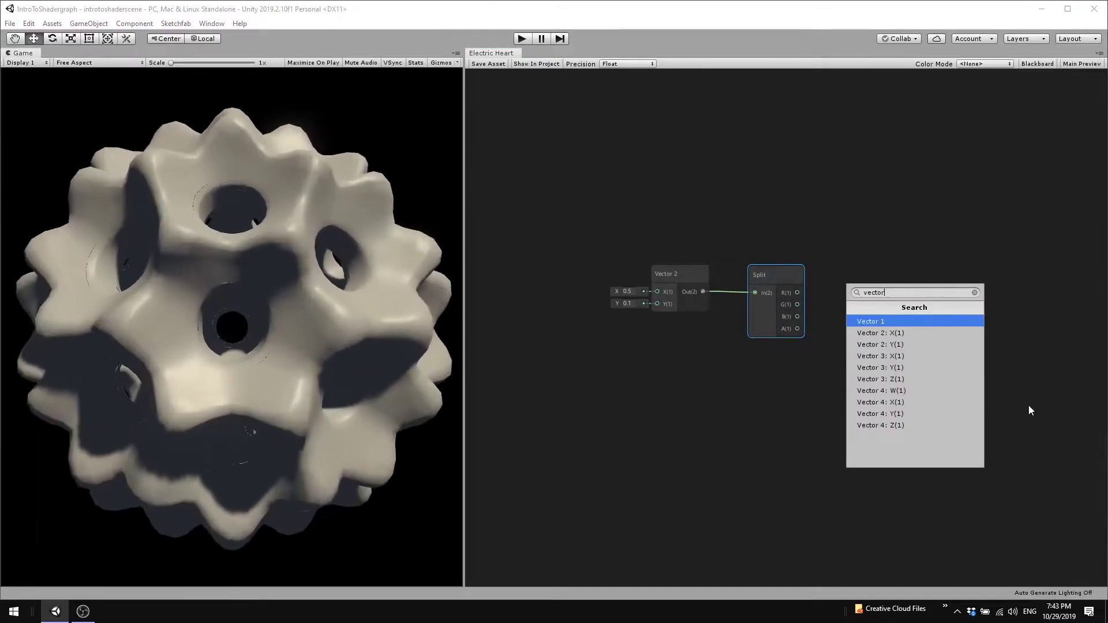
{"action": "left_click", "coordinate": [945, 403]}
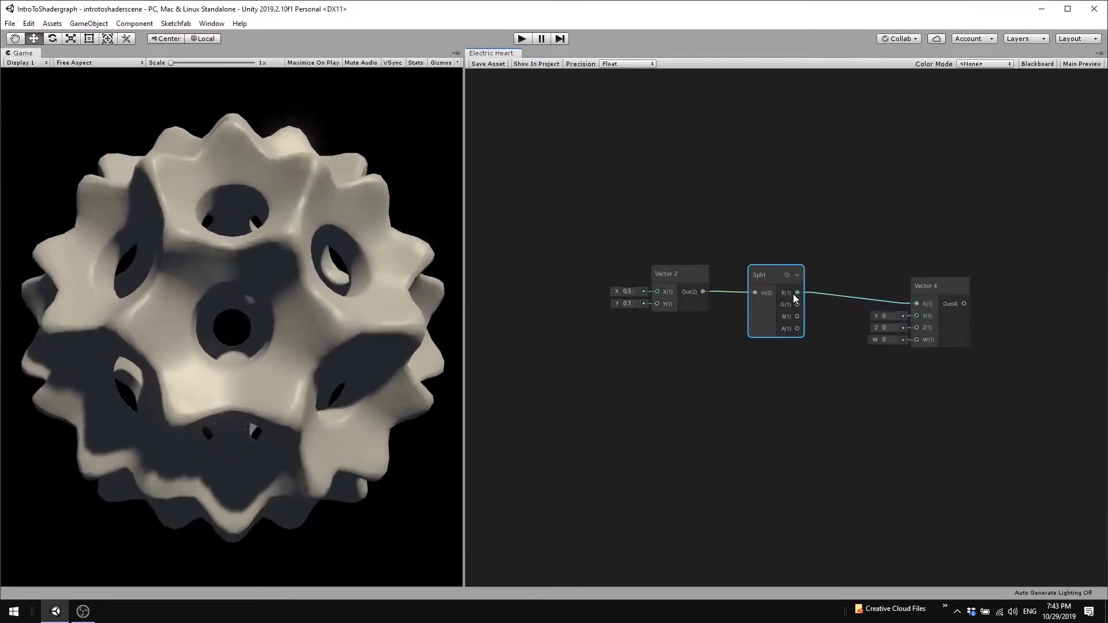
{"action": "mouse_move", "coordinate": [797, 305]}
{"action": "left_mouse_down"}
{"action": "mouse_move", "coordinate": [922, 317]}
{"action": "mouse_move", "coordinate": [927, 281]}
{"action": "left_mouse_up"}
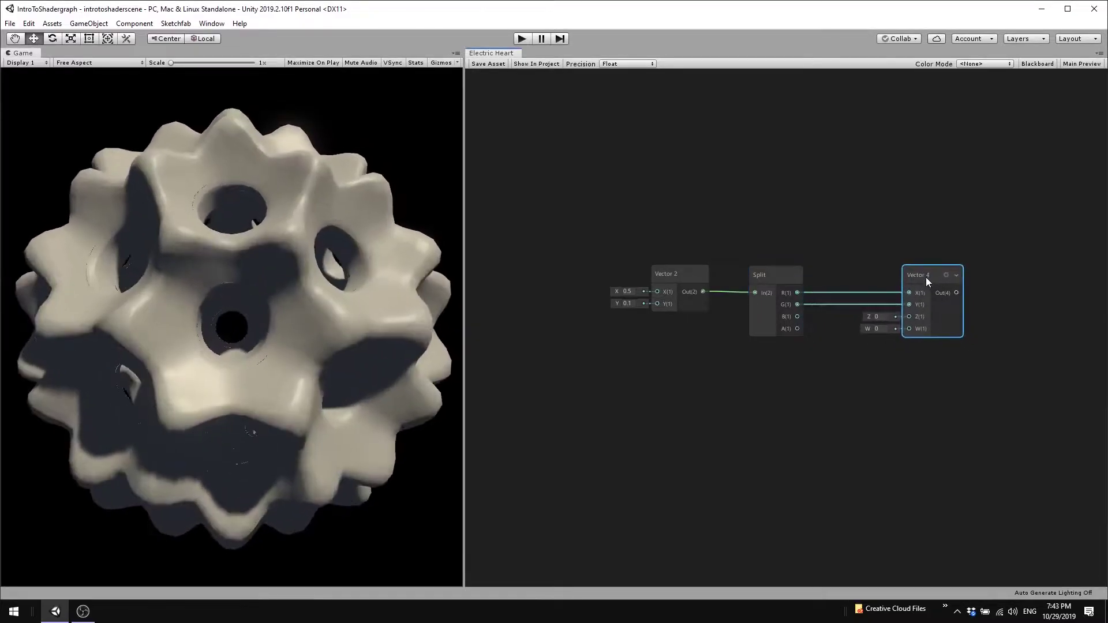
Create a Sphere Mask node fed by the Vector 4 output
{"action": "middle_click_drag", "start_coordinate": [855, 375], "coordinate": [671, 446]}
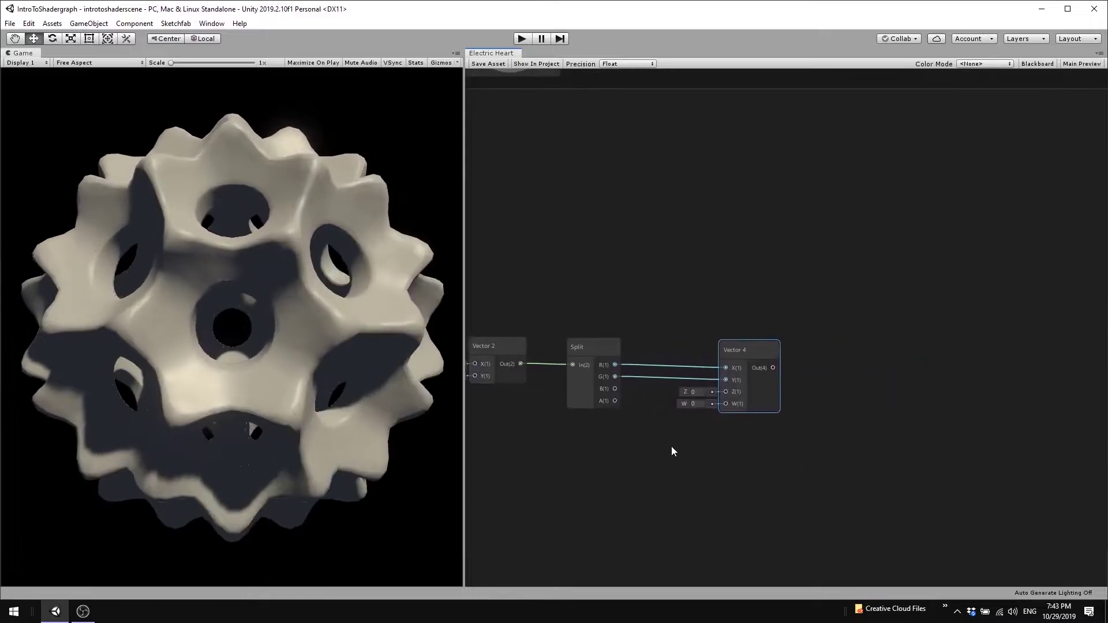
{"action": "left_click_drag", "start_coordinate": [766, 362], "coordinate": [870, 355]}
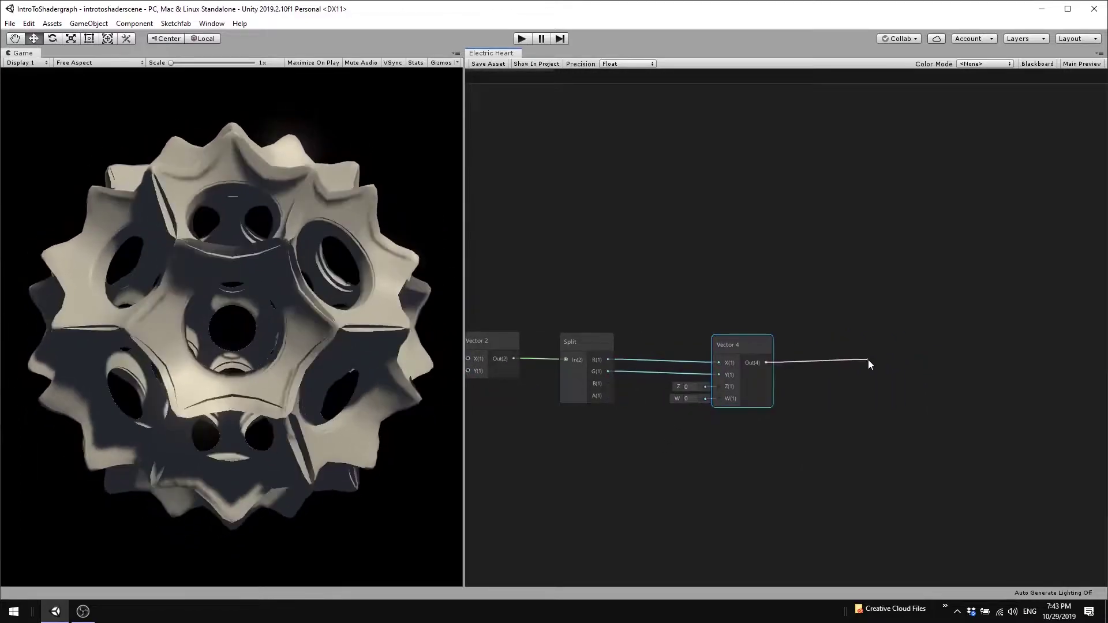
{"action": "type", "text": "sphere mask"}
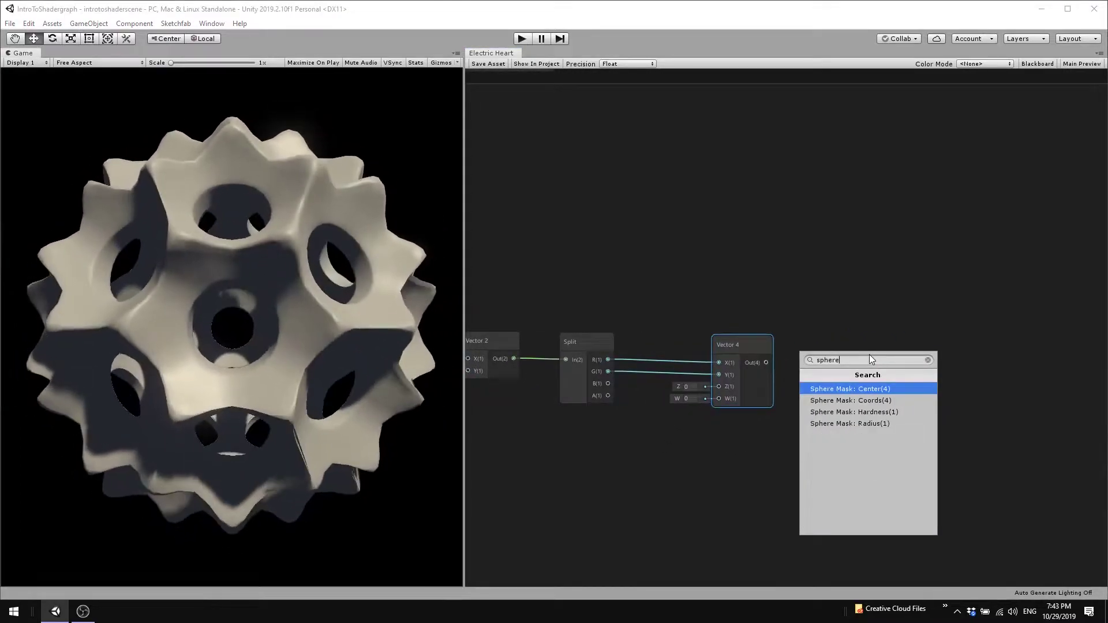
{"action": "key", "text": "Return"}
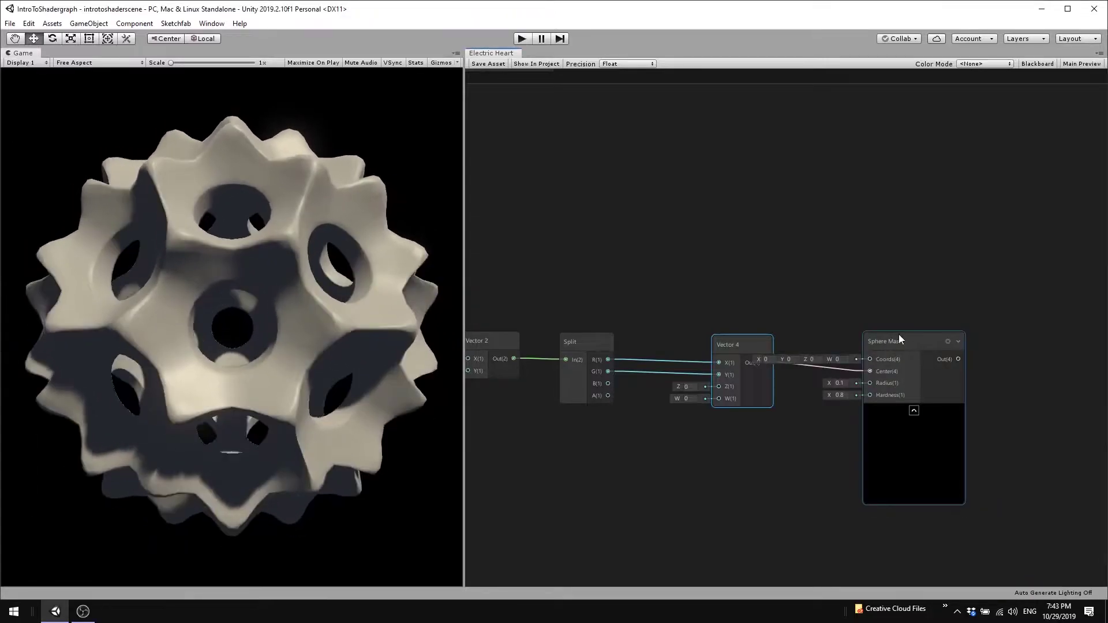
{"action": "left_click_drag", "start_coordinate": [904, 338], "coordinate": [924, 334]}
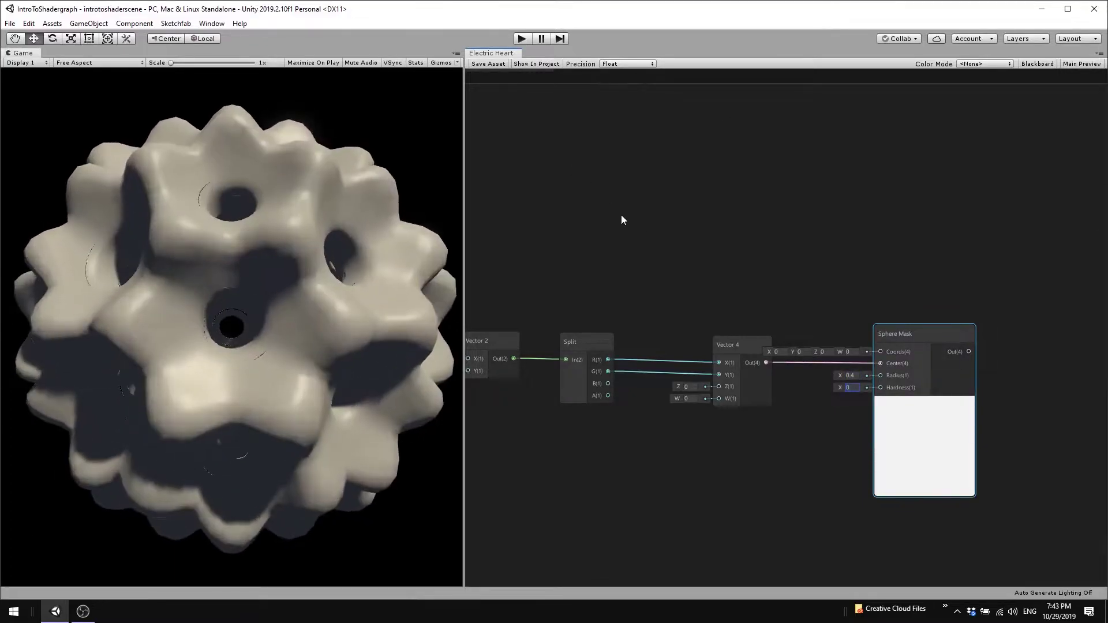
Add a UV node and connect its Out(4) to the Sphere Mask's Coords
{"action": "right_click", "coordinate": [715, 232]}
{"action": "left_click", "coordinate": [727, 237]}
{"action": "type", "text": "uv"}
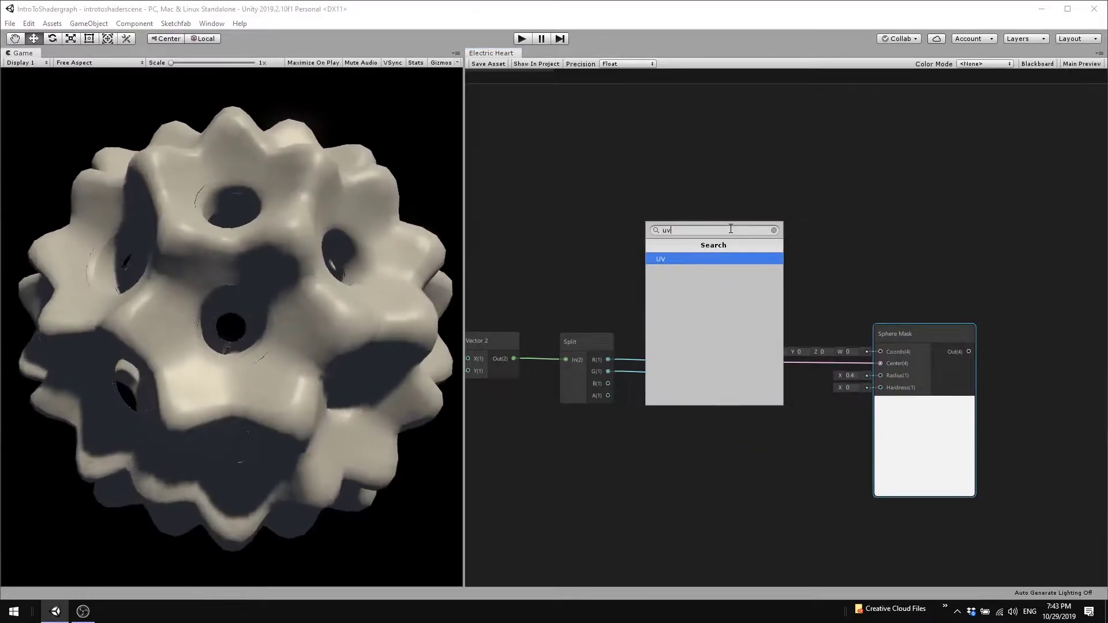
{"action": "key", "text": "Return"}
{"action": "left_click_drag", "start_coordinate": [736, 247], "coordinate": [714, 180]}
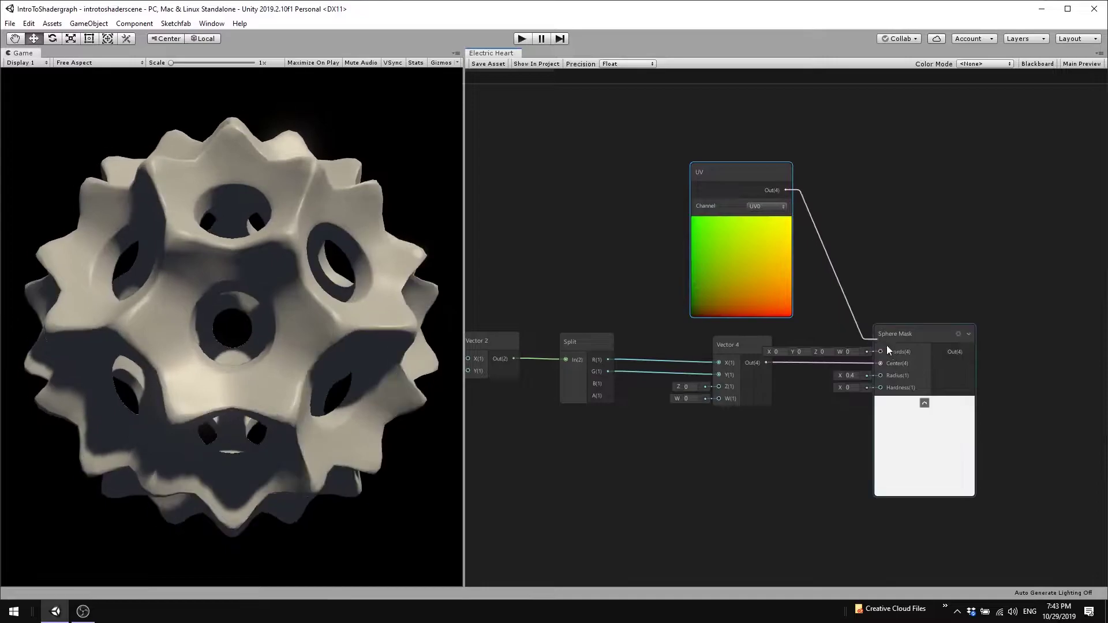
{"action": "left_click_drag", "start_coordinate": [887, 346], "coordinate": [889, 351]}
{"action": "mouse_move", "coordinate": [926, 280]}
{"action": "middle_mouse_down"}
{"action": "mouse_move", "coordinate": [719, 236]}
{"action": "mouse_move", "coordinate": [587, 227]}
{"action": "middle_mouse_up"}
{"action": "mouse_move", "coordinate": [581, 280]}
{"action": "left_mouse_down"}
{"action": "mouse_move", "coordinate": [682, 299]}
{"action": "mouse_move", "coordinate": [686, 283]}
{"action": "left_mouse_up"}
Add a Lerp node with the Sphere Mask feeding its T input
{"action": "type", "text": "lerp"}
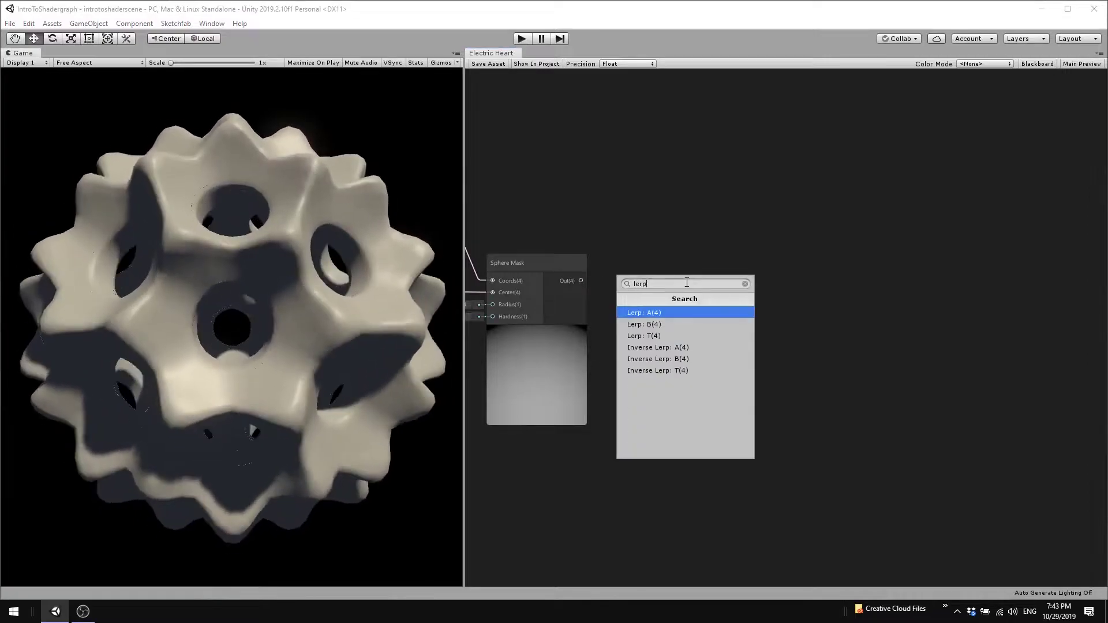
{"action": "key", "text": "Down"}
{"action": "key", "text": "Down"}
{"action": "key", "text": "Return"}
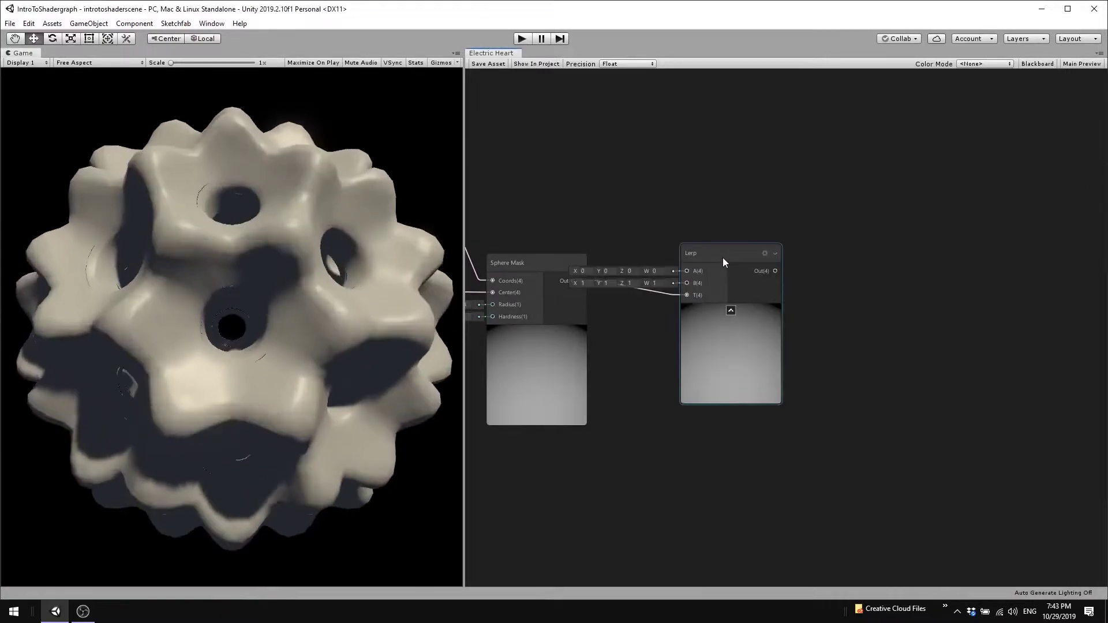
{"action": "left_click_drag", "start_coordinate": [723, 257], "coordinate": [734, 246]}
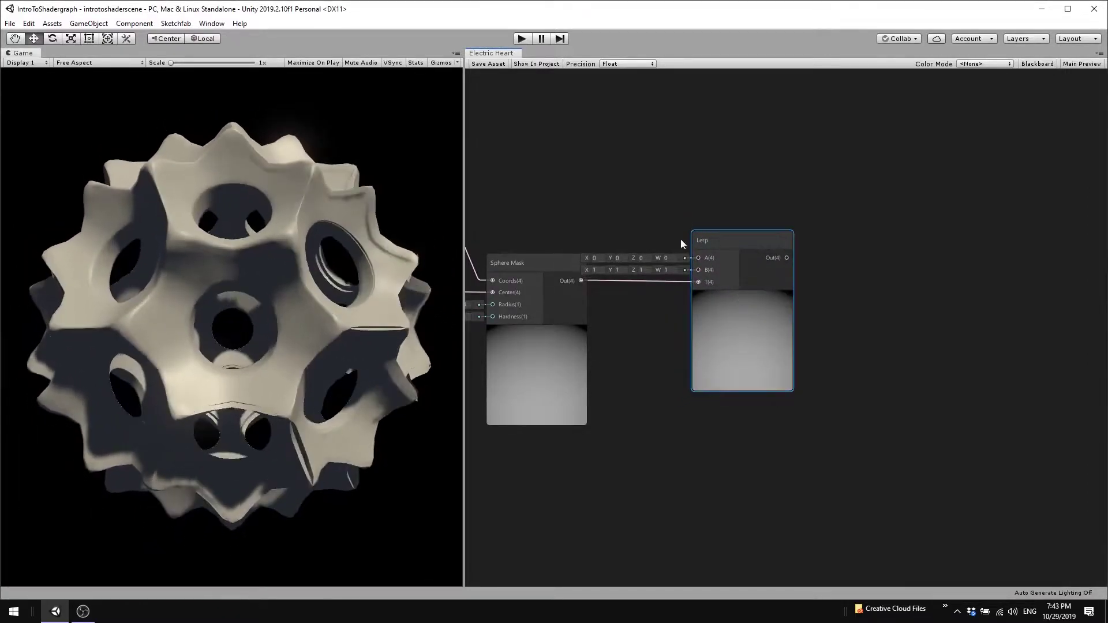
Create an HDR-mode Color node wired into the Lerp's A input
{"action": "left_click_drag", "start_coordinate": [698, 257], "coordinate": [640, 173]}
{"action": "type", "text": "color"}
{"action": "key", "text": "Return"}
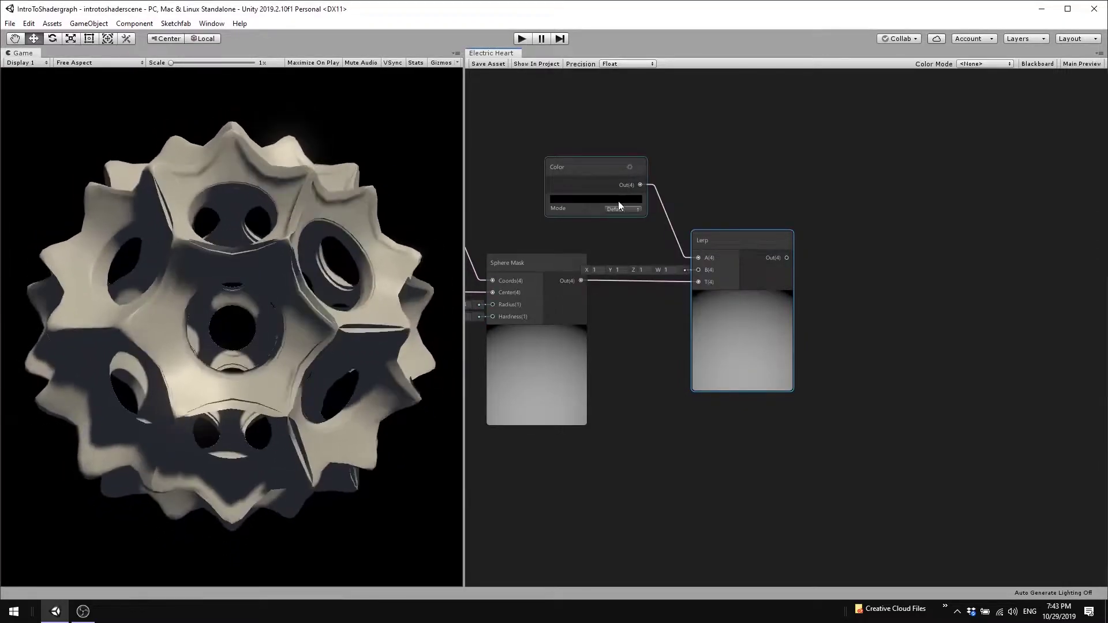
{"action": "left_click", "coordinate": [617, 209]}
{"action": "left_click", "coordinate": [621, 233]}
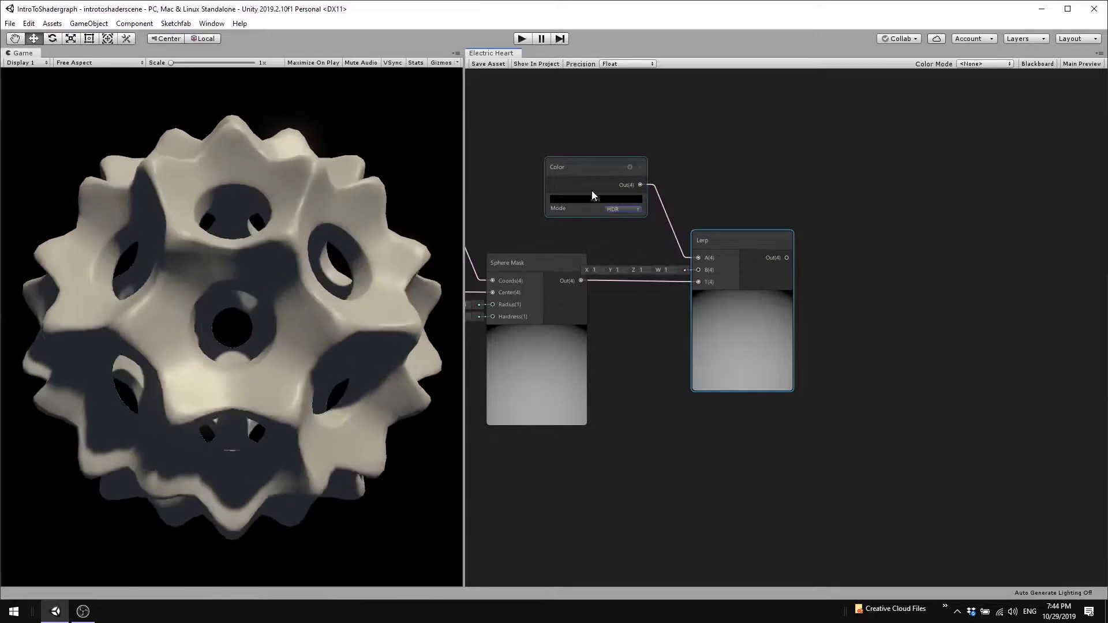
Set that Color to blue with HSV 236, 95, 91
{"action": "left_click", "coordinate": [590, 198]}
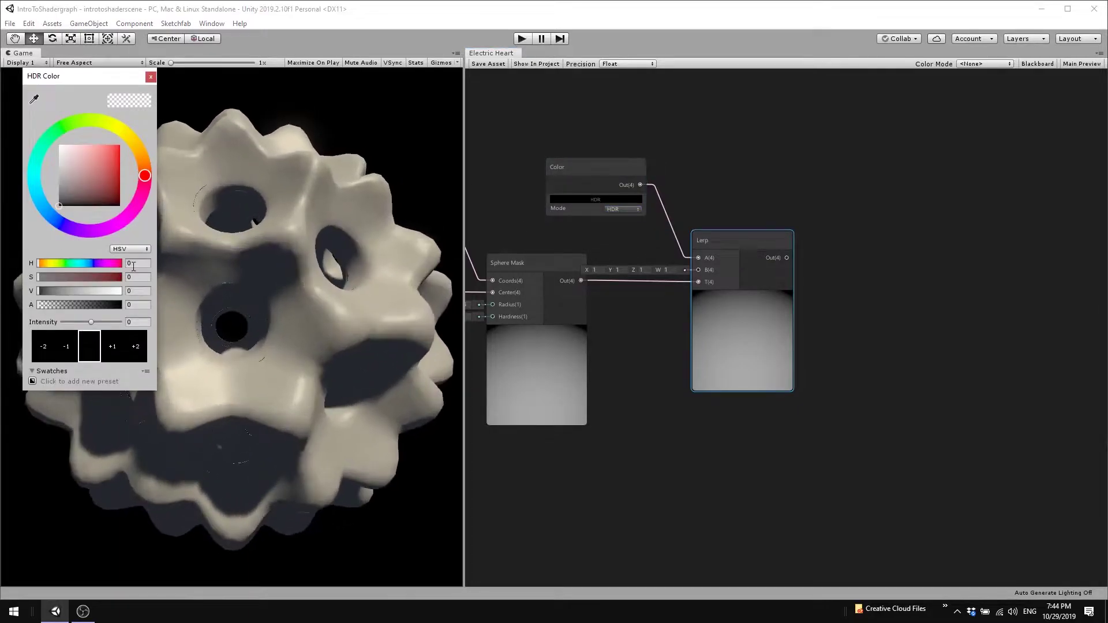
{"action": "left_click", "coordinate": [133, 266]}
{"action": "type", "text": "23"}
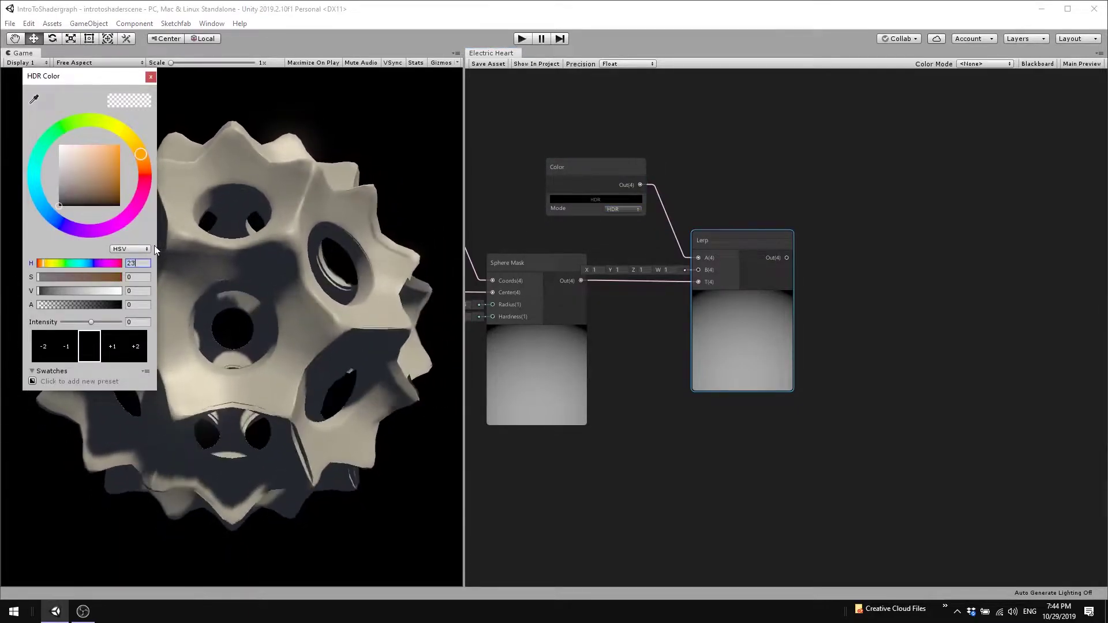
{"action": "type", "text": "6"}
{"action": "key", "text": "Tab"}
{"action": "type", "text": "95"}
{"action": "key", "text": "Tab"}
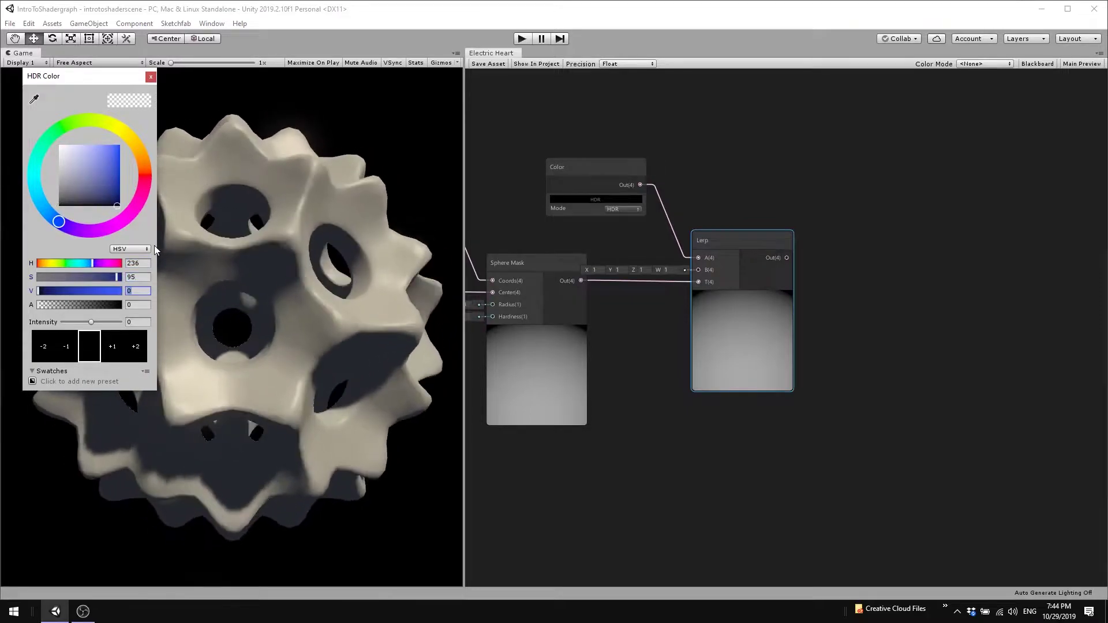
{"action": "type", "text": "91"}
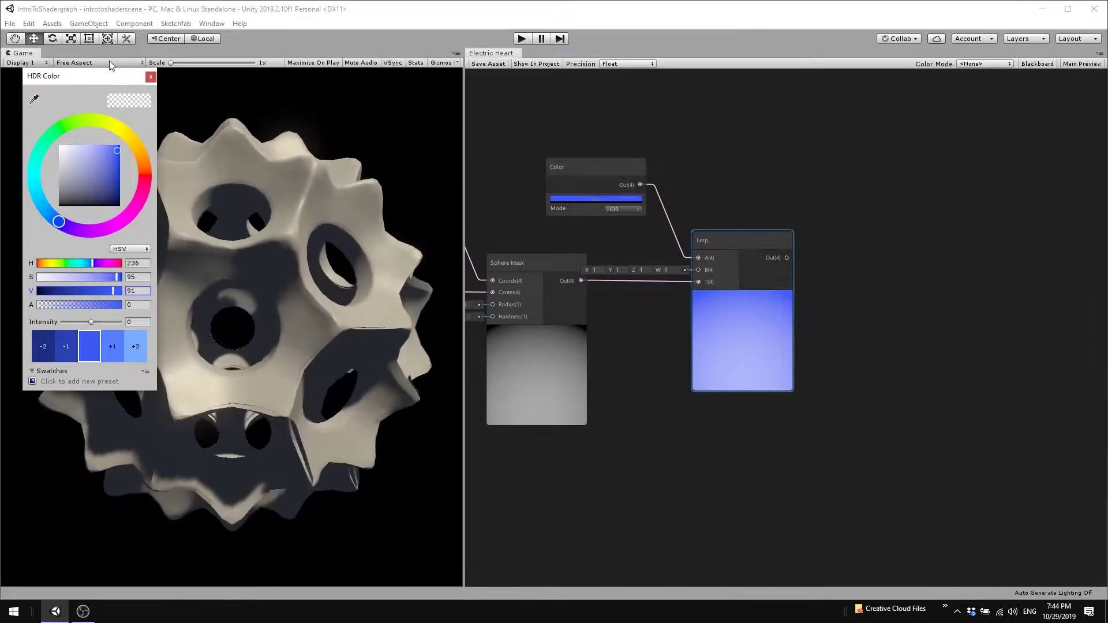
{"action": "left_click", "coordinate": [149, 76]}
{"action": "left_click_drag", "start_coordinate": [592, 164], "coordinate": [599, 126]}
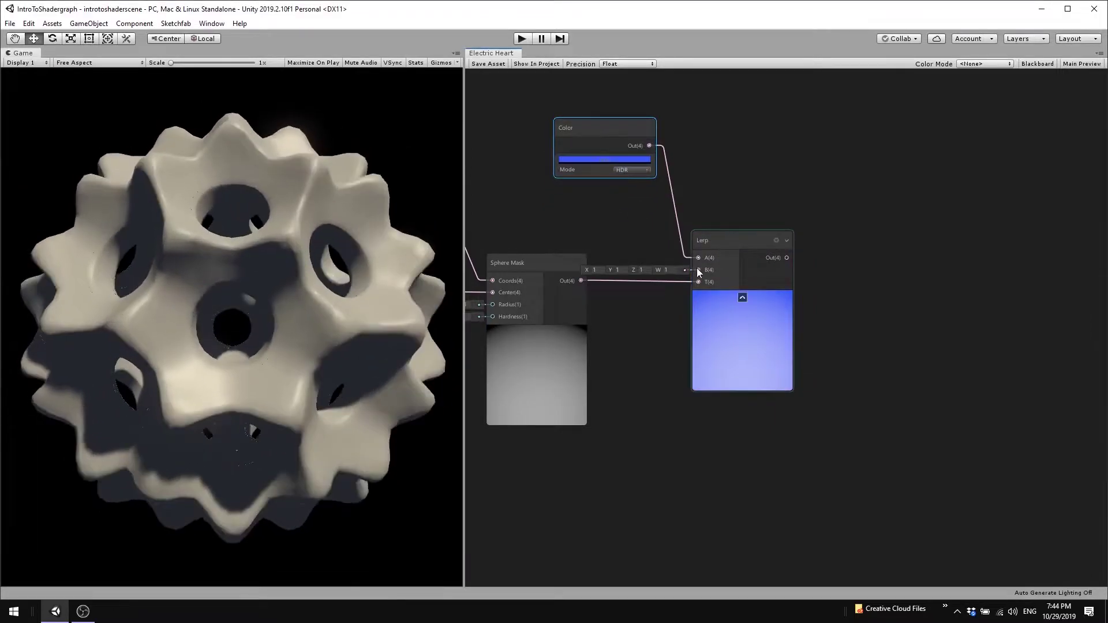
Create a second HDR-mode Color node wired into the Lerp's B input
{"action": "left_click_drag", "start_coordinate": [700, 273], "coordinate": [604, 200]}
{"action": "type", "text": "colo"}
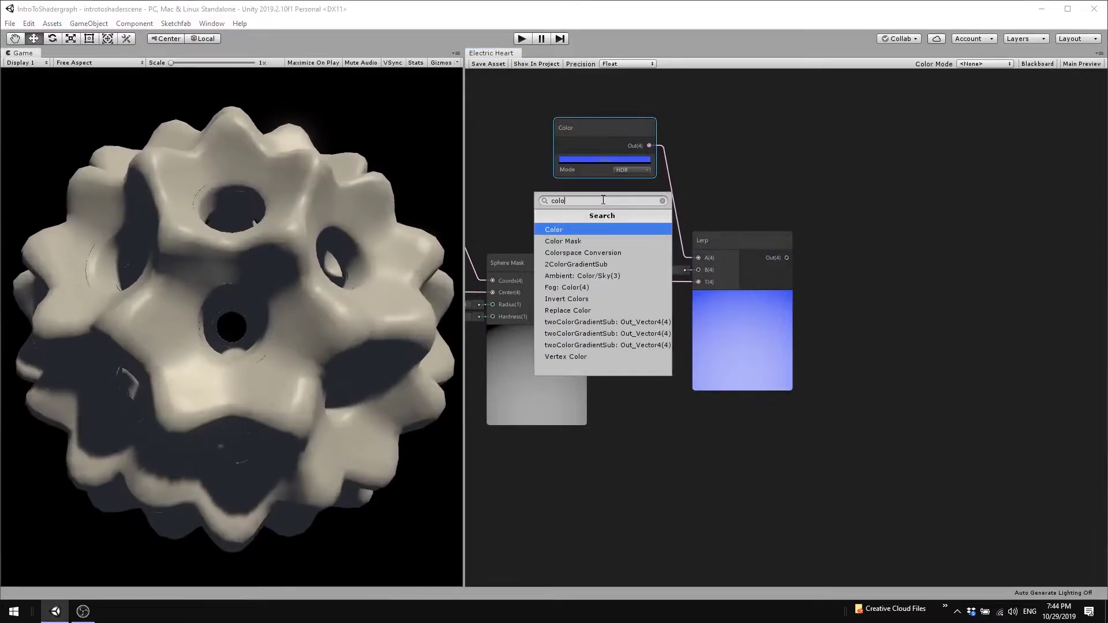
{"action": "key", "text": "Return"}
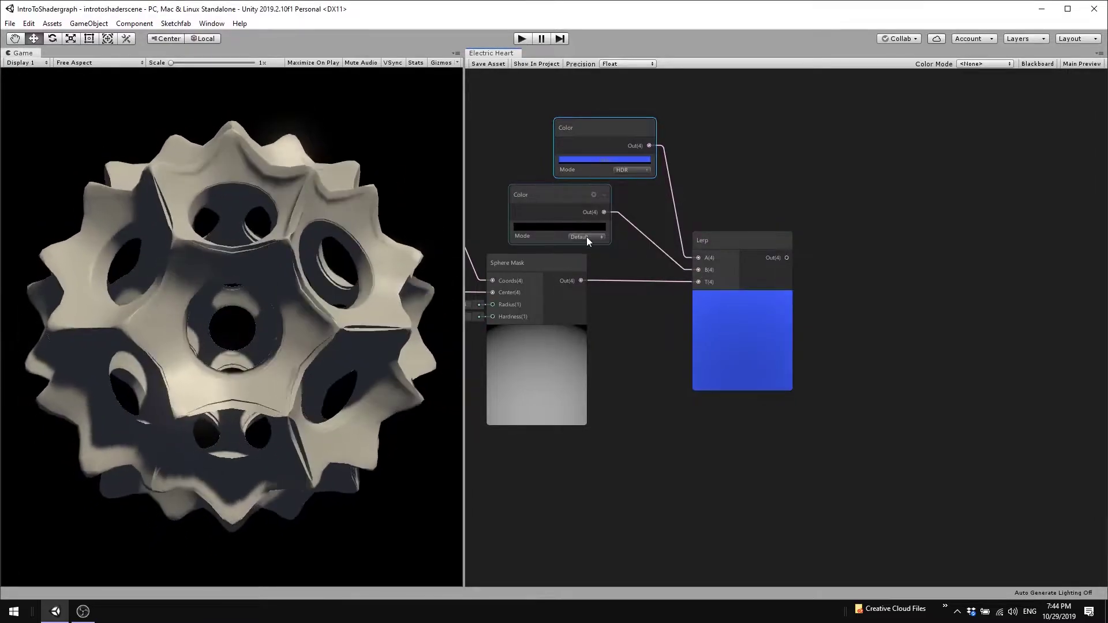
{"action": "left_click", "coordinate": [587, 237]}
{"action": "left_click", "coordinate": [602, 256]}
Make it magenta: H 290, S 91, V 75, intensity 1.3614
{"action": "left_click", "coordinate": [526, 224]}
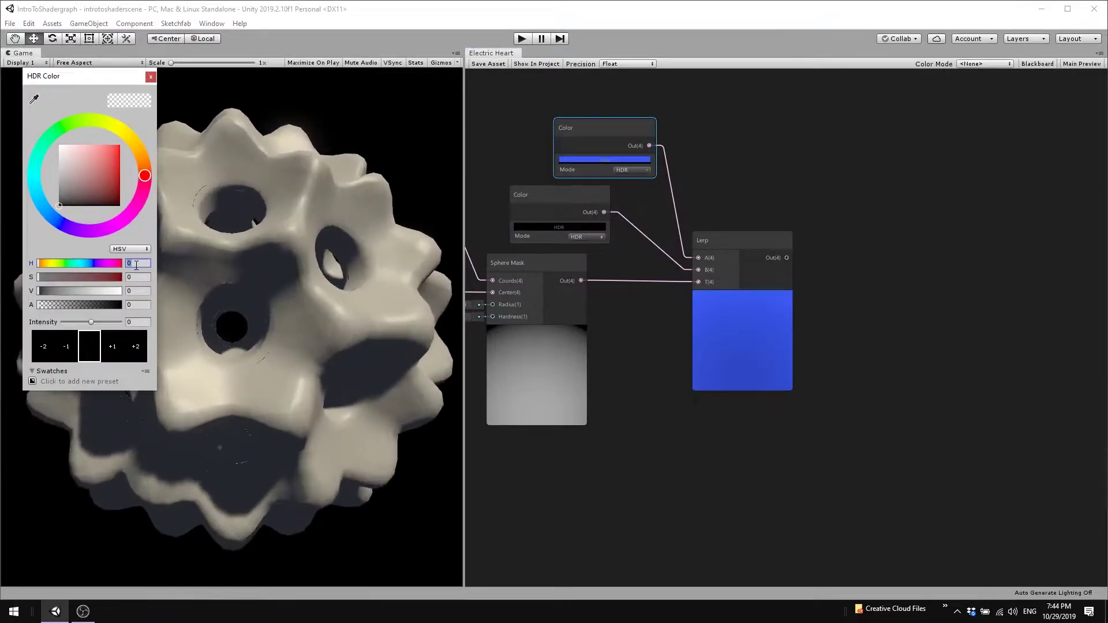
{"action": "type", "text": "290"}
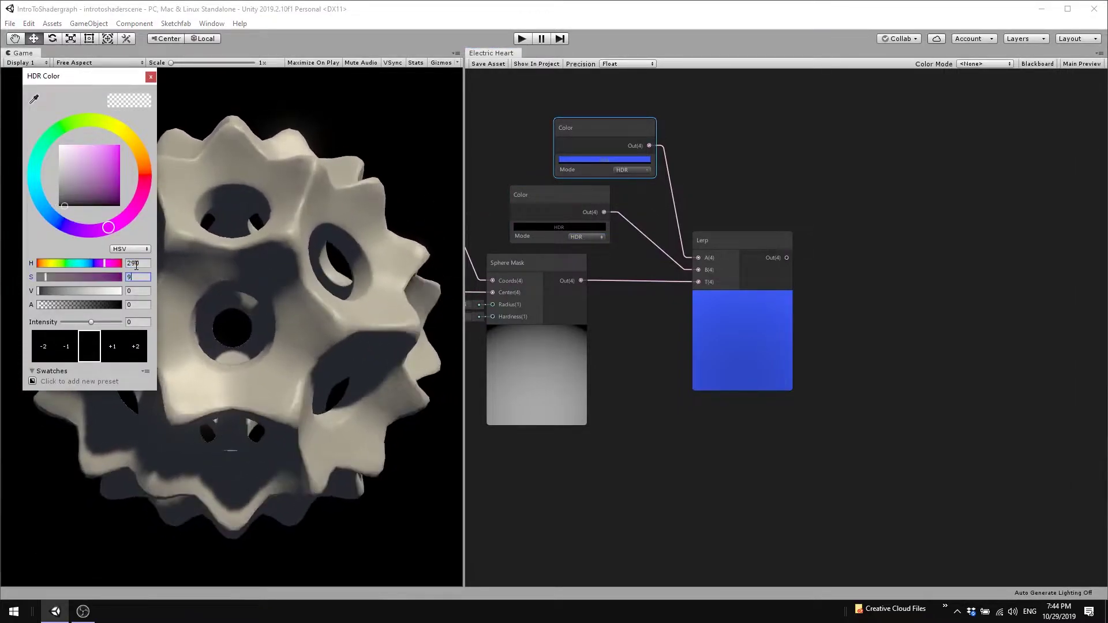
{"action": "type", "text": "91"}
{"action": "key", "text": "Tab"}
{"action": "type", "text": "75"}
{"action": "key", "text": "Tab"}
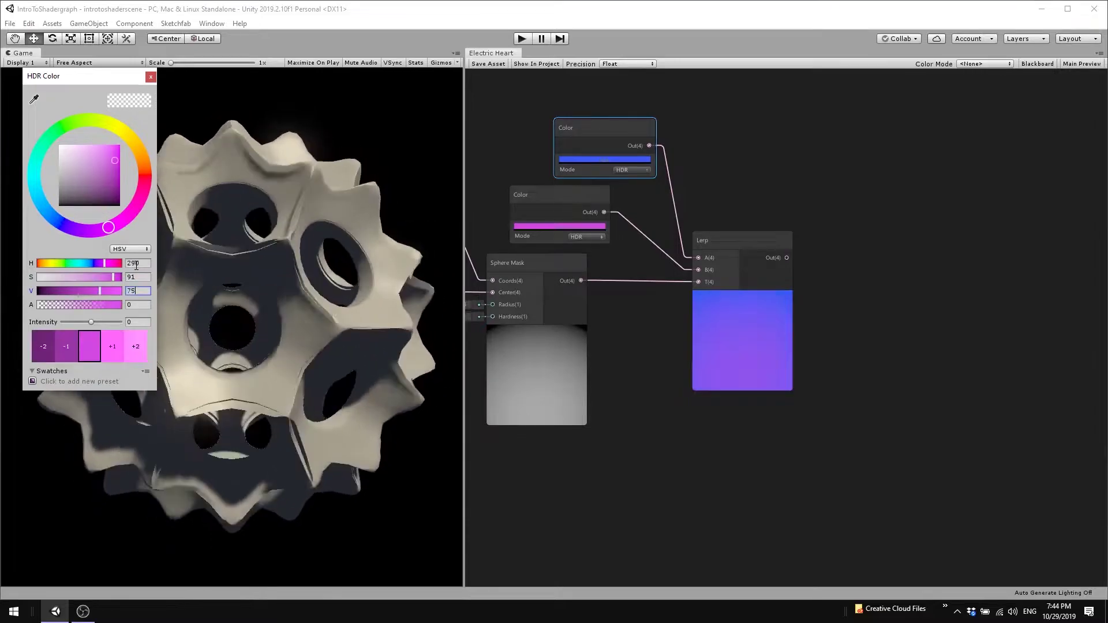
{"action": "type", "text": "100"}
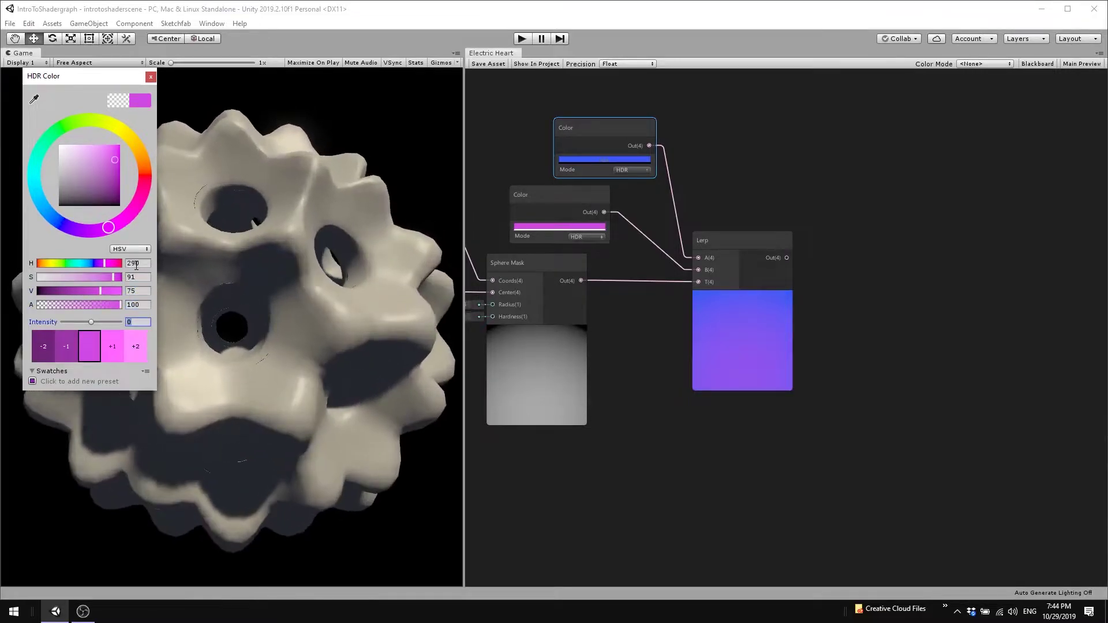
{"action": "type", "text": "1.36"}
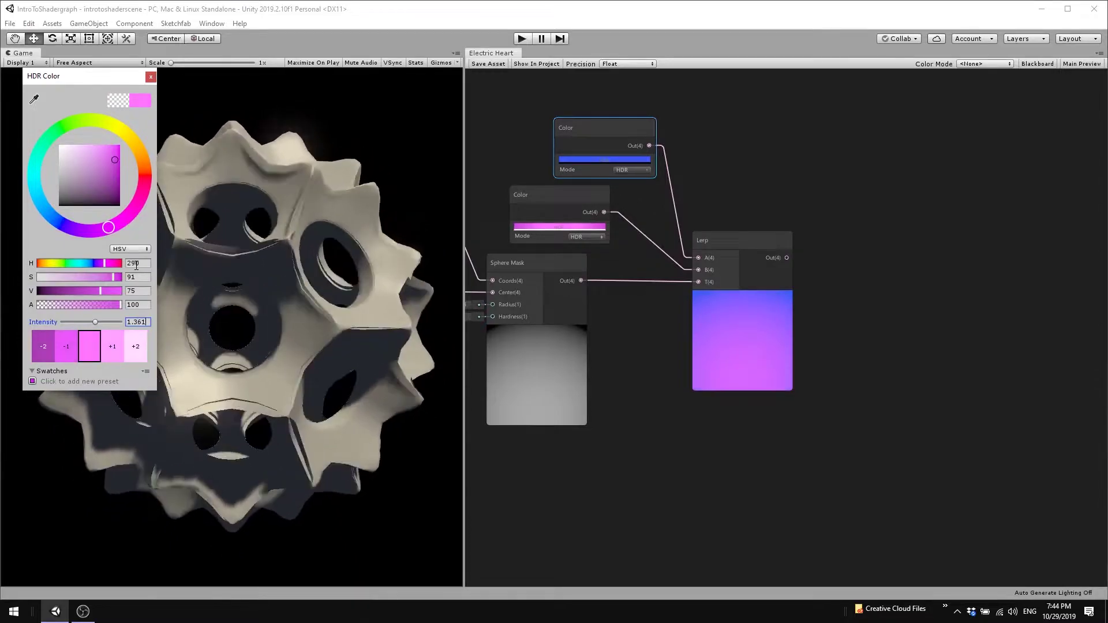
{"action": "type", "text": "1"}
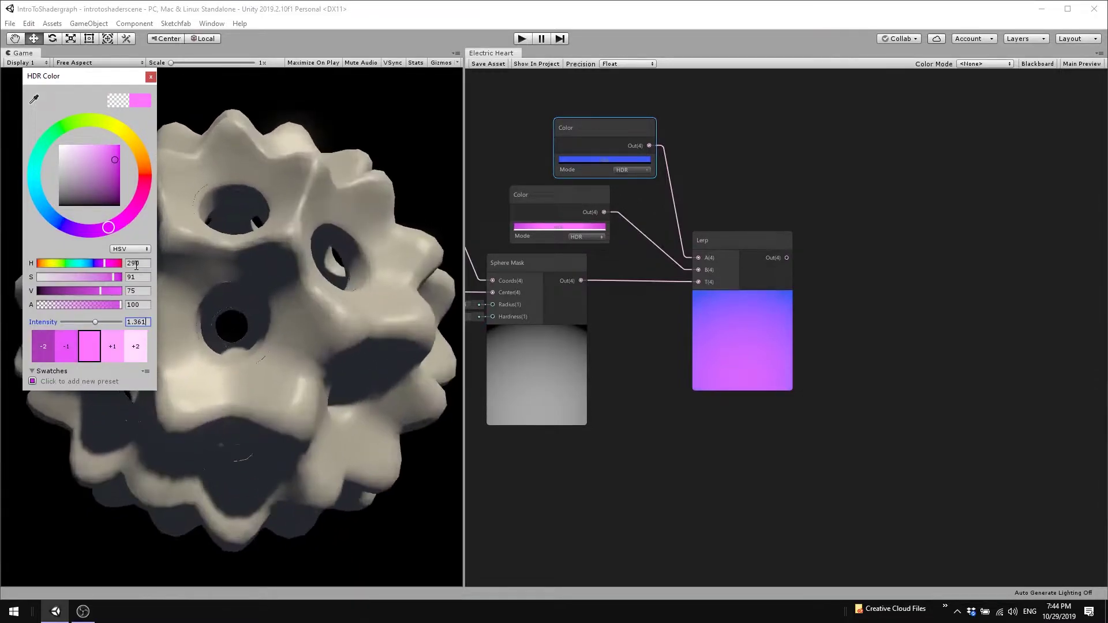
{"action": "type", "text": "4"}
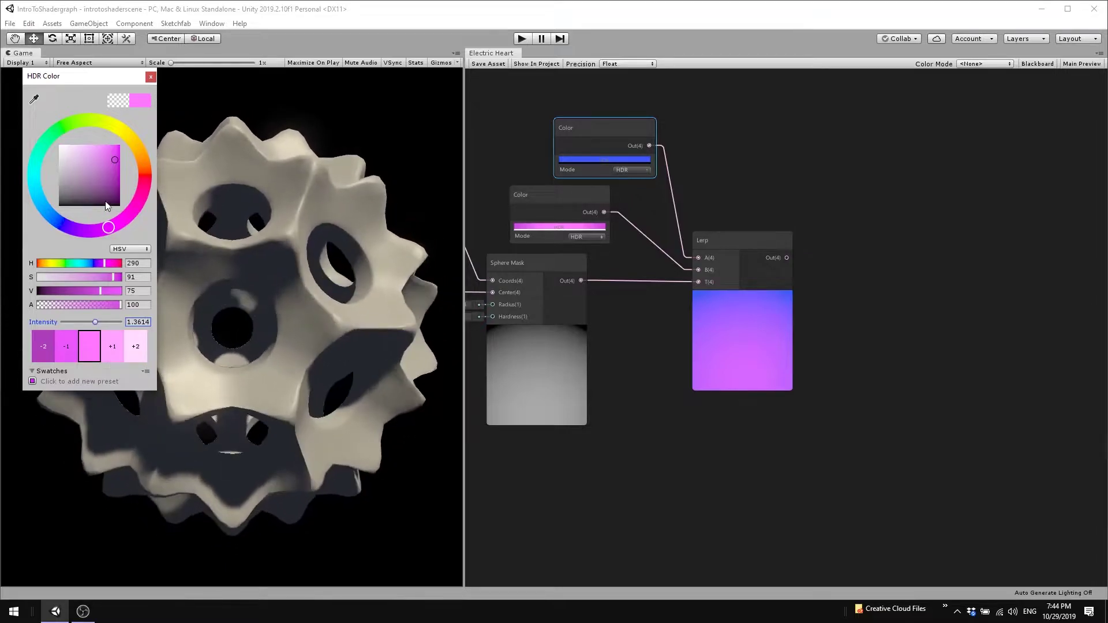
{"action": "left_click", "coordinate": [149, 78]}
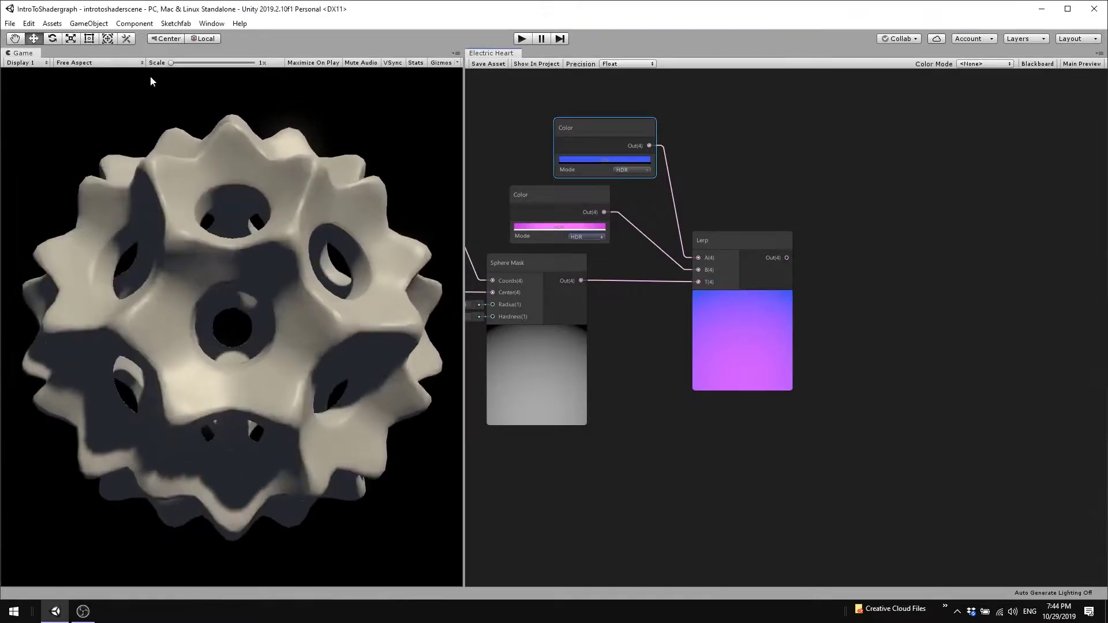
Connect the Lerp output to the PBR Master's Albedo input
{"action": "left_click_drag", "start_coordinate": [548, 200], "coordinate": [594, 200]}
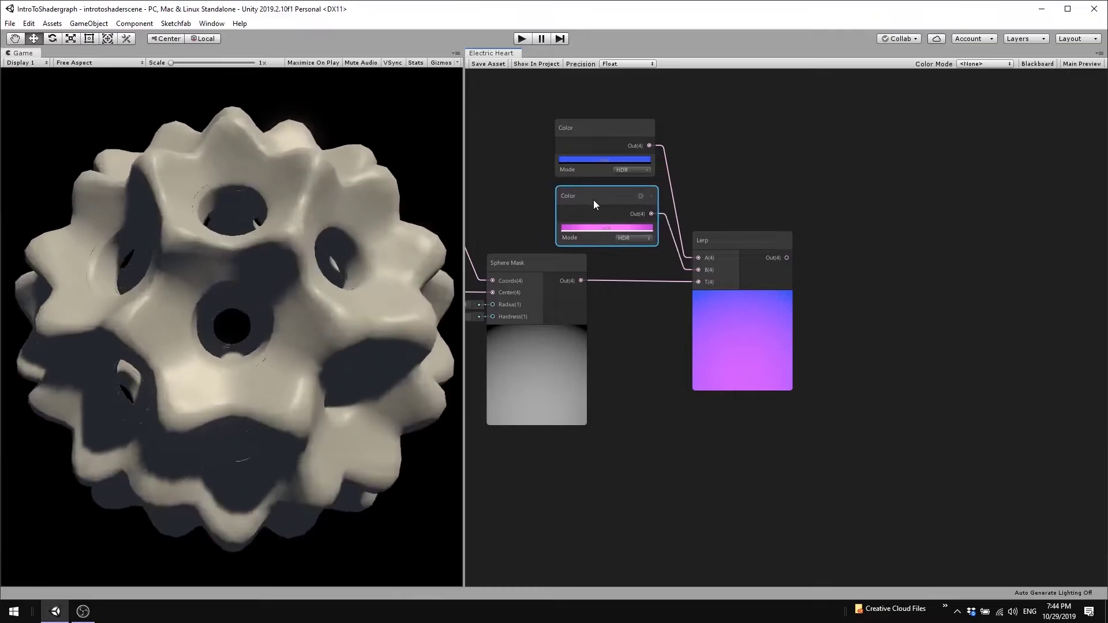
{"action": "scroll", "coordinate": [877, 268], "scroll_direction": "down", "scroll_amount": 3}
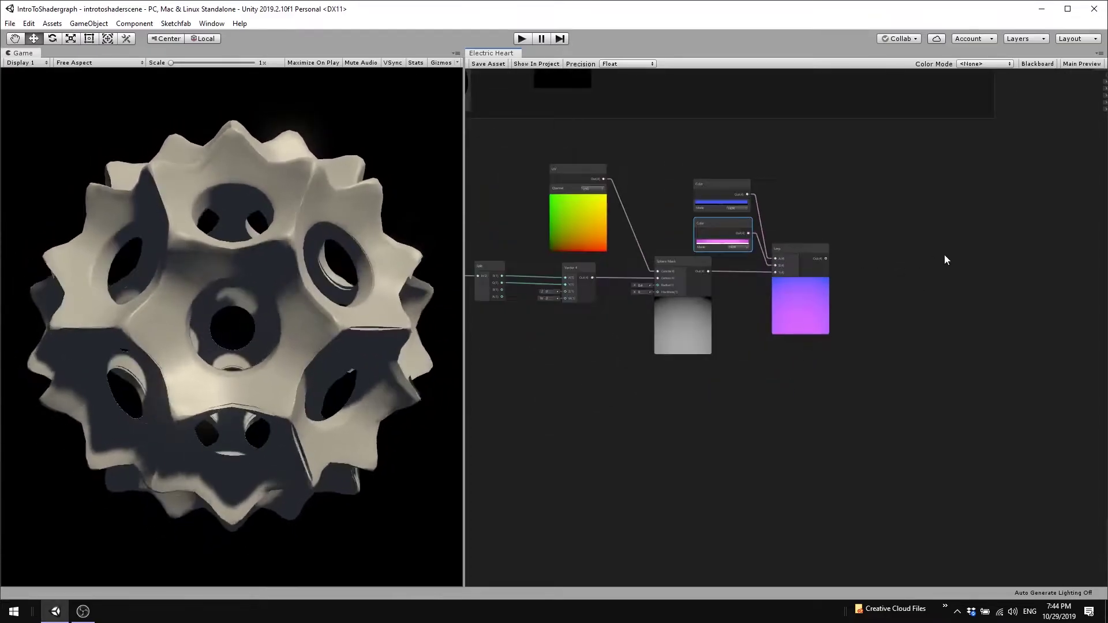
{"action": "mouse_move", "coordinate": [945, 255]}
{"action": "middle_mouse_down"}
{"action": "mouse_move", "coordinate": [912, 344]}
{"action": "mouse_move", "coordinate": [750, 407]}
{"action": "middle_mouse_up"}
{"action": "scroll", "coordinate": [912, 344], "scroll_direction": "down", "scroll_amount": 2}
{"action": "scroll", "coordinate": [736, 410], "scroll_direction": "up", "scroll_amount": 2}
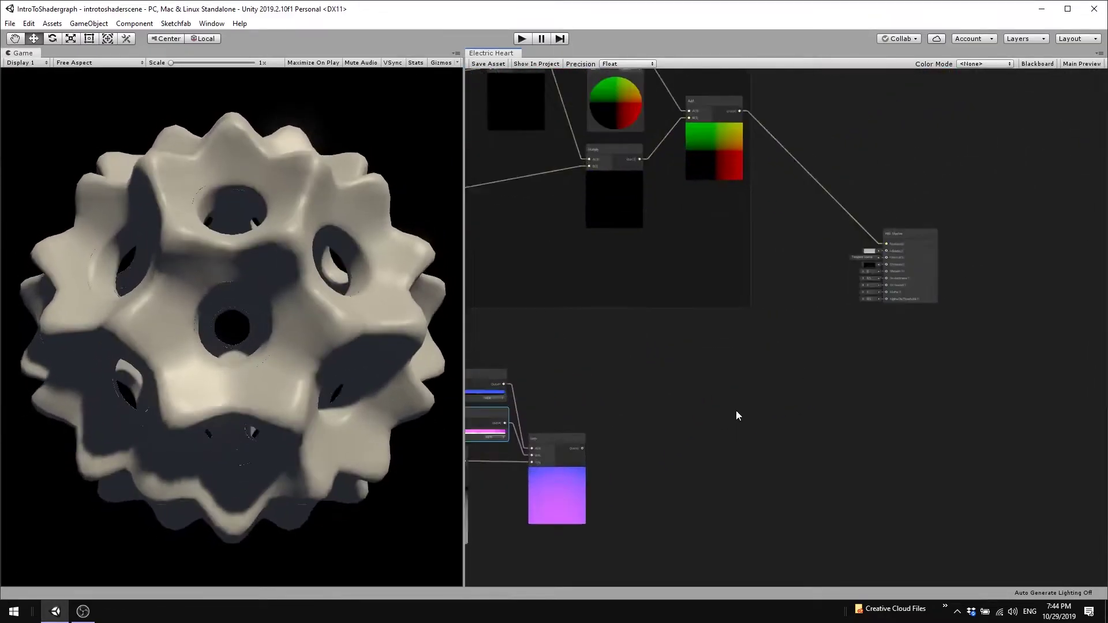
{"action": "scroll", "coordinate": [736, 410], "scroll_direction": "up", "scroll_amount": 1}
{"action": "left_click_drag", "start_coordinate": [560, 454], "coordinate": [911, 227]}
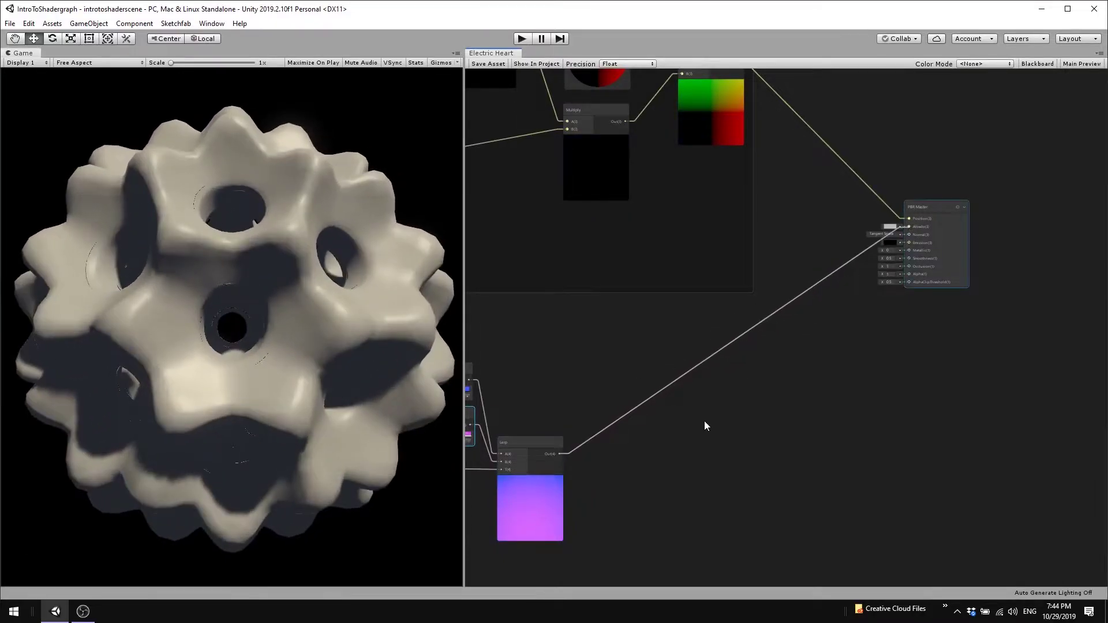
Group the gradient nodes under the title 'Two Color Gradient'
{"action": "scroll", "coordinate": [706, 423], "scroll_direction": "down", "scroll_amount": 4}
{"action": "middle_click_drag", "start_coordinate": [707, 424], "coordinate": [892, 429]}
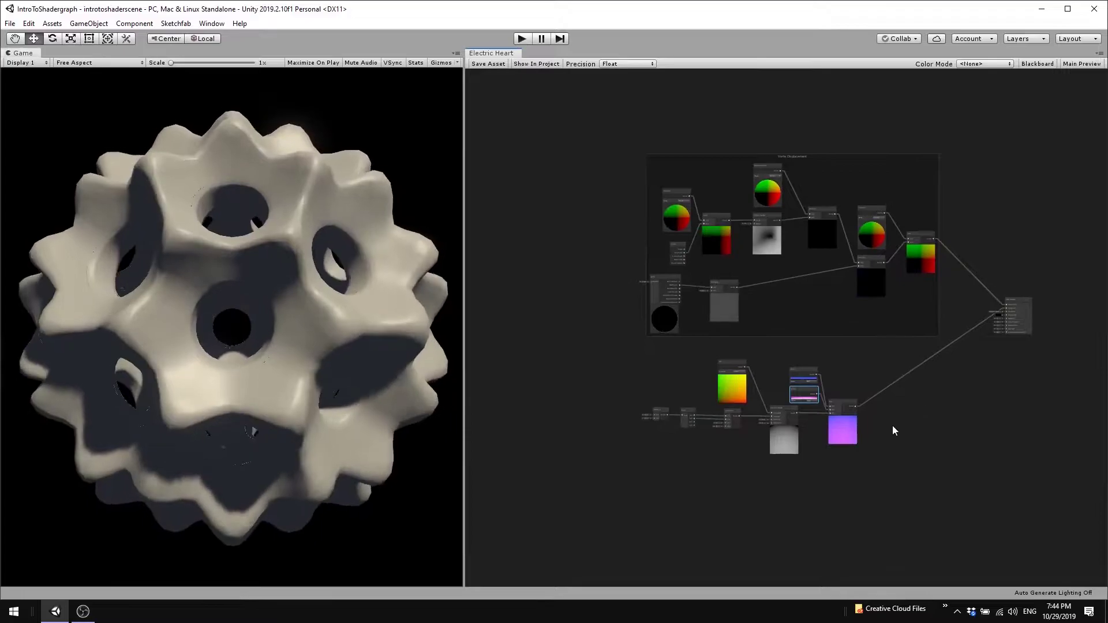
{"action": "left_click_drag", "start_coordinate": [866, 470], "coordinate": [632, 344]}
{"action": "right_click", "coordinate": [841, 432]}
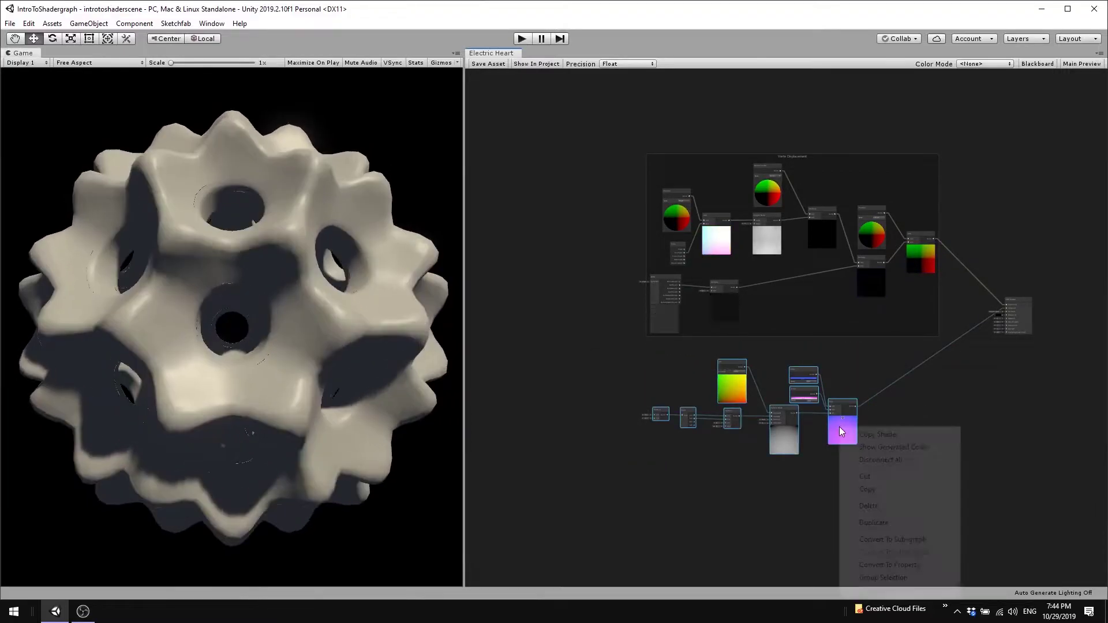
{"action": "left_click", "coordinate": [871, 577]}
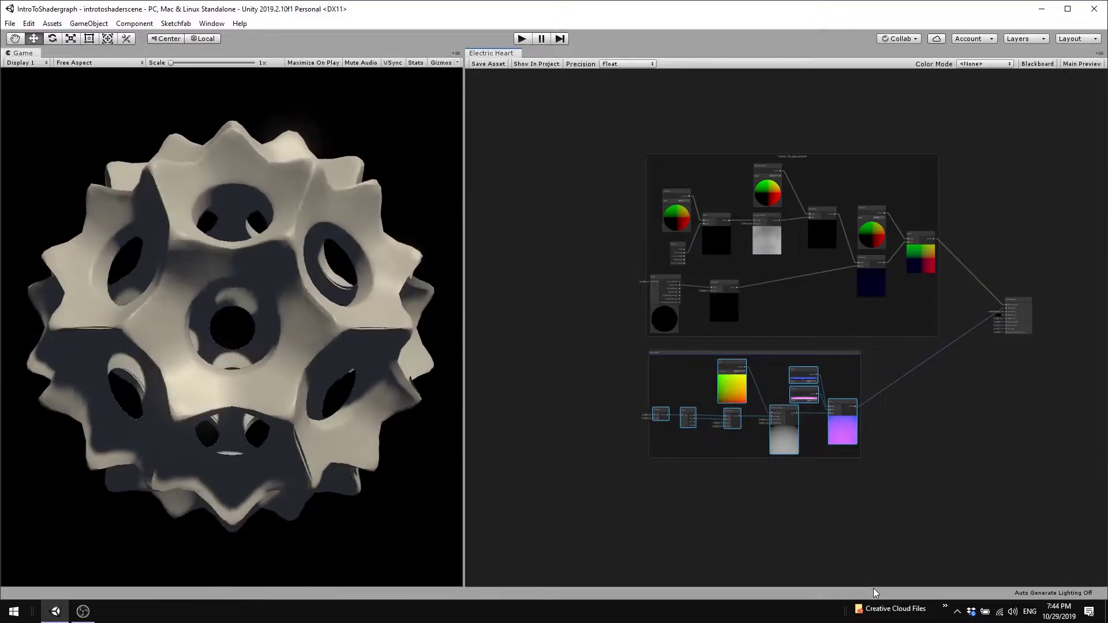
{"action": "scroll", "coordinate": [796, 406], "scroll_direction": "up", "scroll_amount": 1}
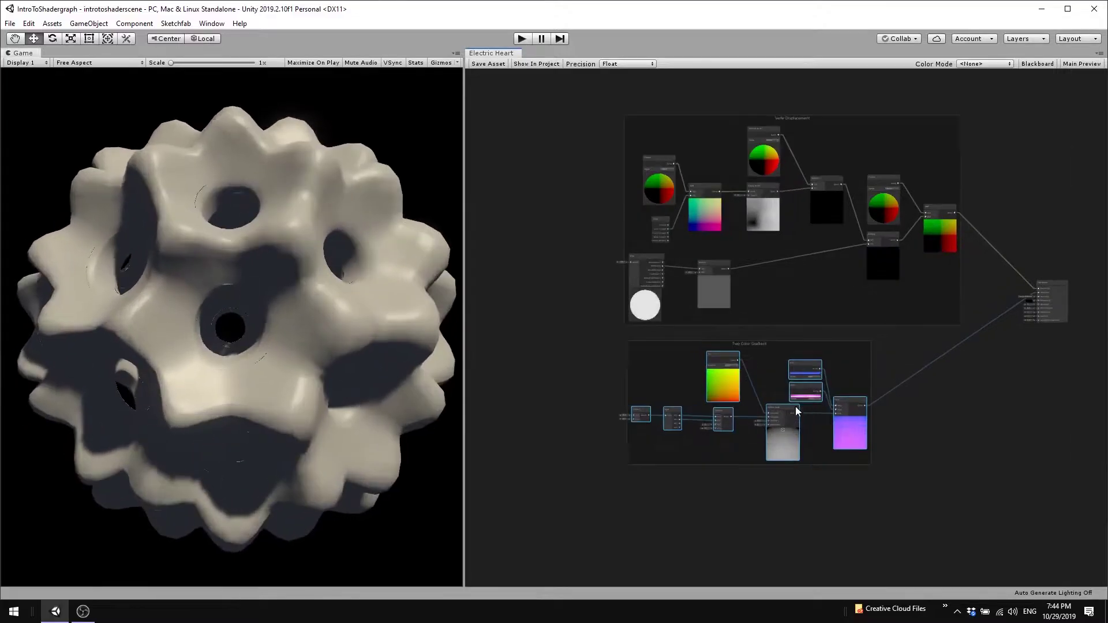
{"action": "scroll", "coordinate": [789, 381], "scroll_direction": "up", "scroll_amount": 4}
{"action": "scroll", "coordinate": [722, 254], "scroll_direction": "down", "scroll_amount": 2}
{"action": "middle_click_drag", "start_coordinate": [705, 261], "coordinate": [836, 279]}
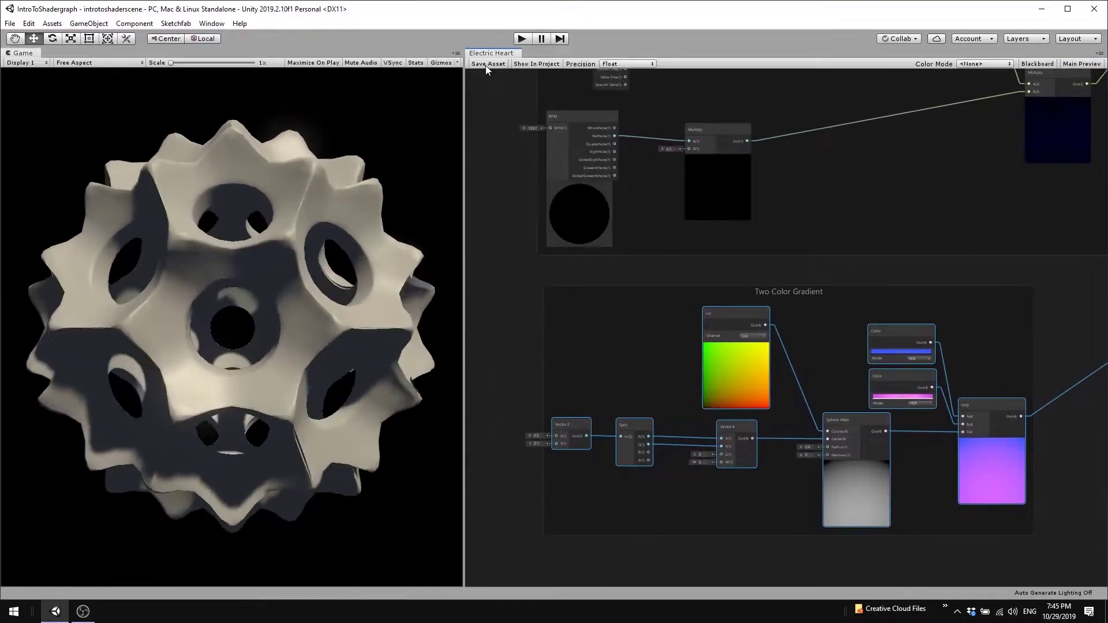
Save the graph, then copy and paste the UV through Sphere Mask nodes
{"action": "left_click", "coordinate": [487, 64]}
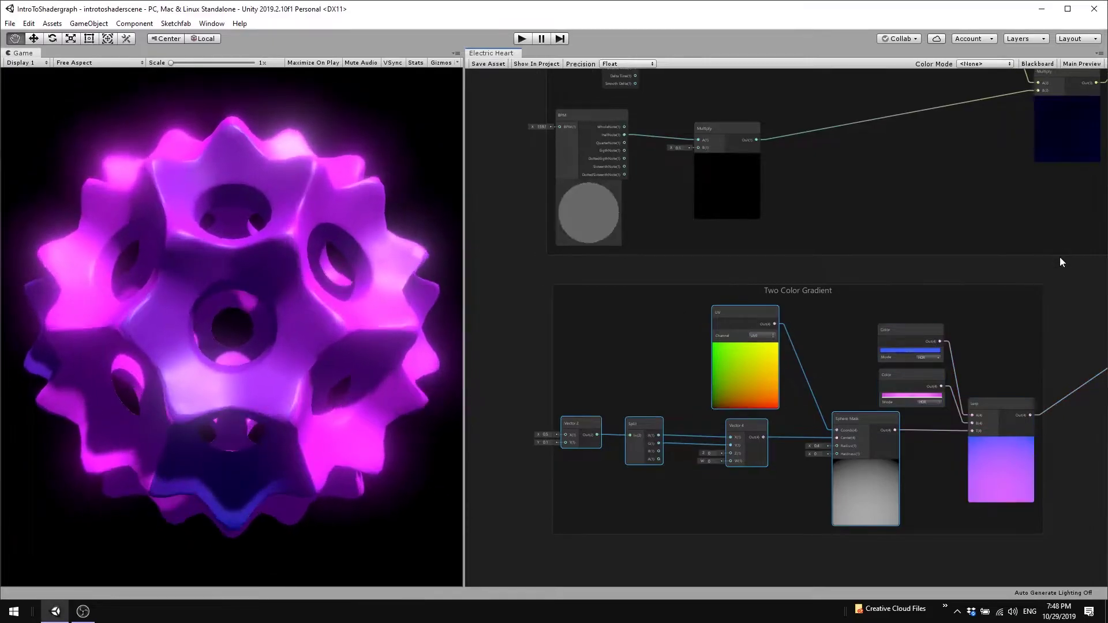
{"action": "left_click", "coordinate": [1060, 263]}
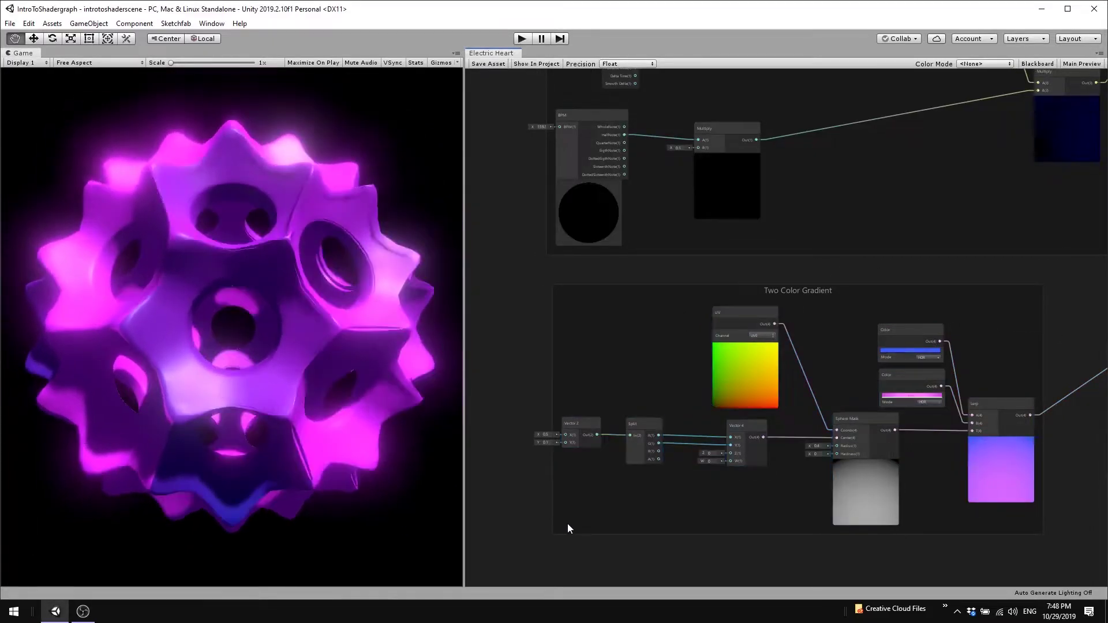
{"action": "left_click_drag", "start_coordinate": [567, 524], "coordinate": [852, 370]}
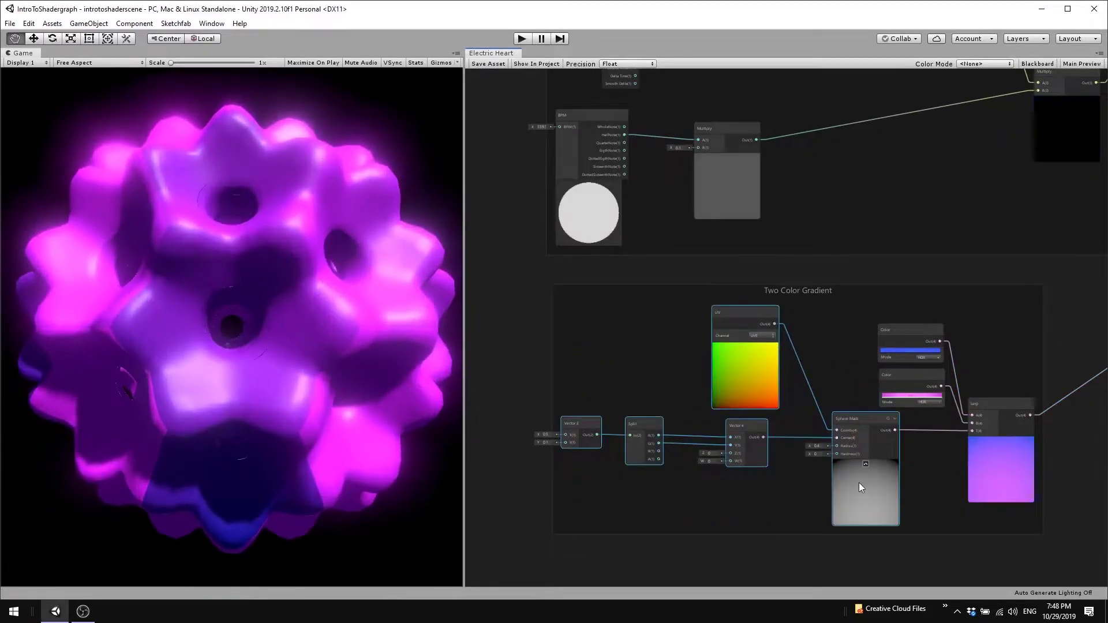
{"action": "right_click", "coordinate": [859, 483]}
{"action": "left_click", "coordinate": [892, 369]}
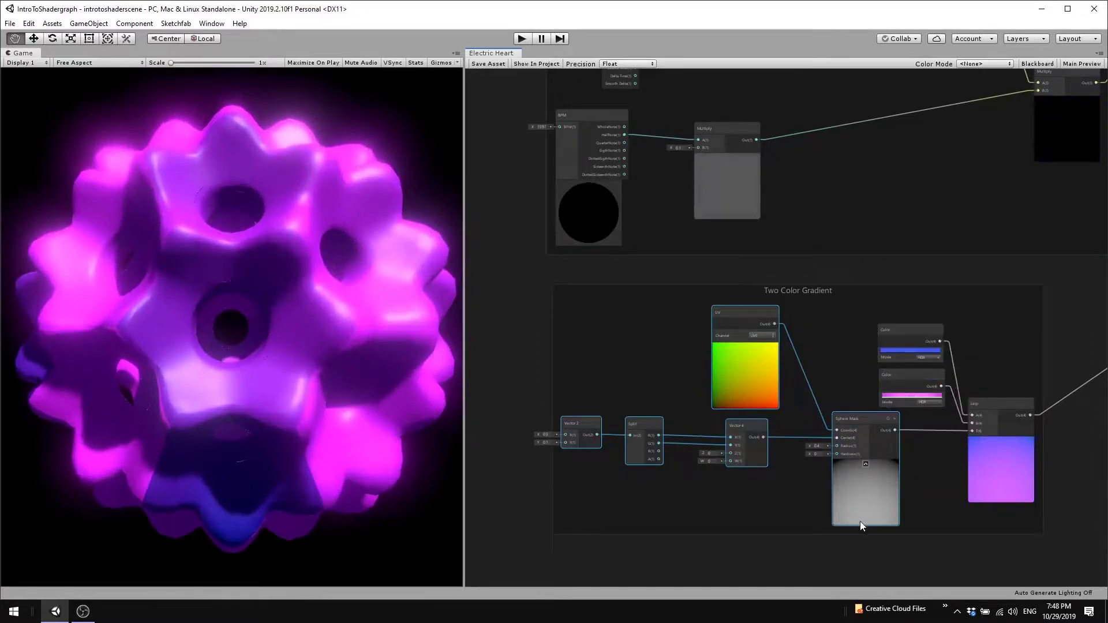
{"action": "right_click", "coordinate": [795, 569]}
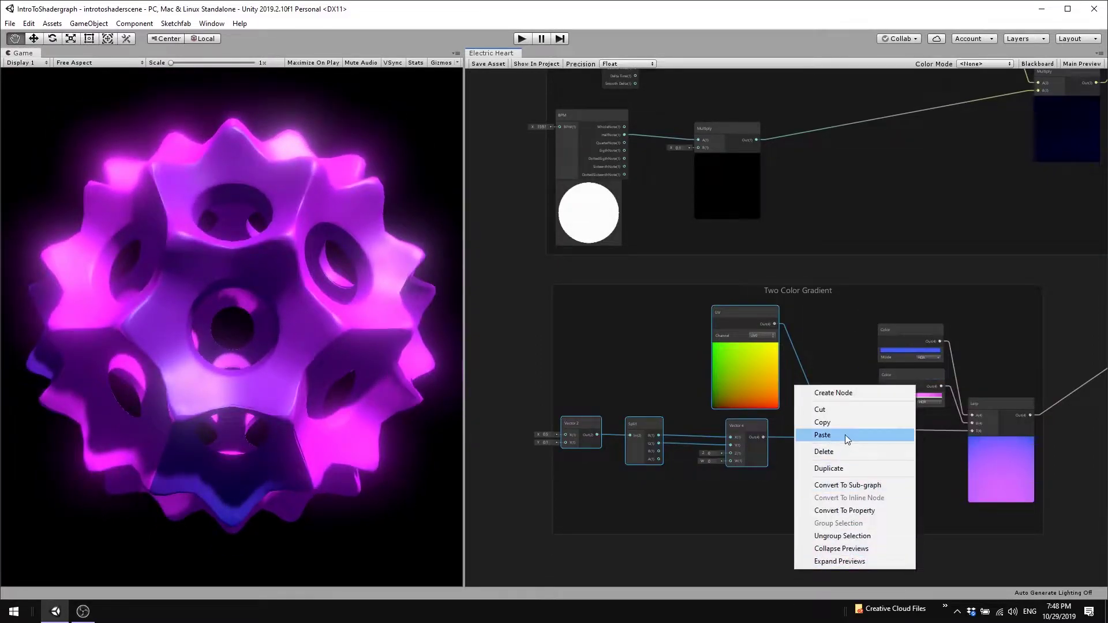
{"action": "left_click", "coordinate": [845, 434]}
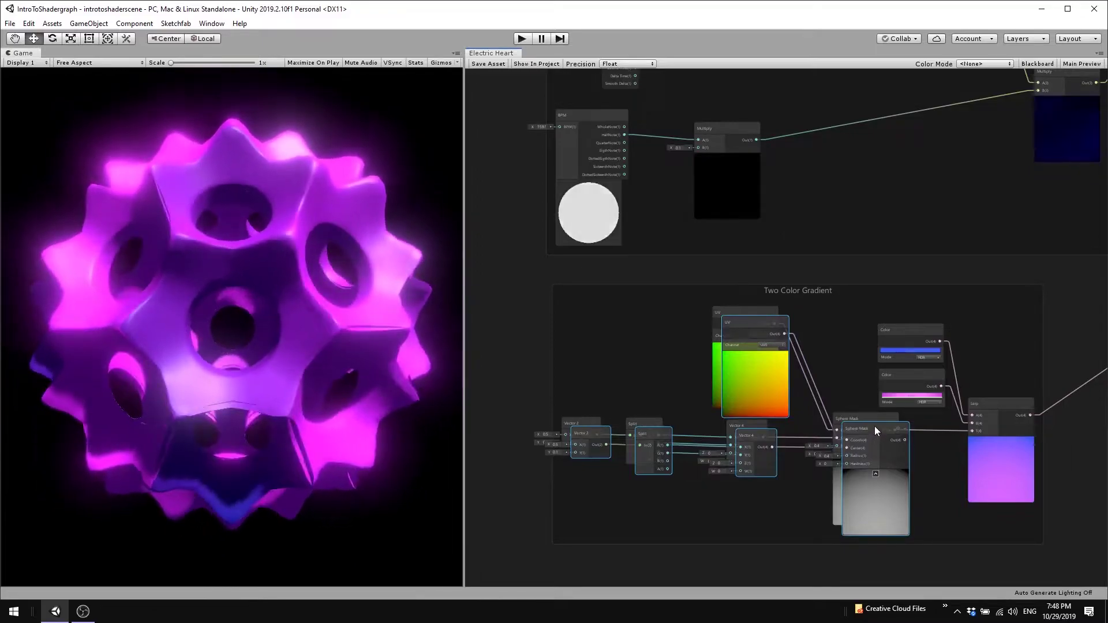
{"action": "mouse_move", "coordinate": [874, 426]}
{"action": "left_mouse_down"}
{"action": "mouse_move", "coordinate": [779, 621]}
{"action": "mouse_move", "coordinate": [847, 435]}
{"action": "left_mouse_up"}
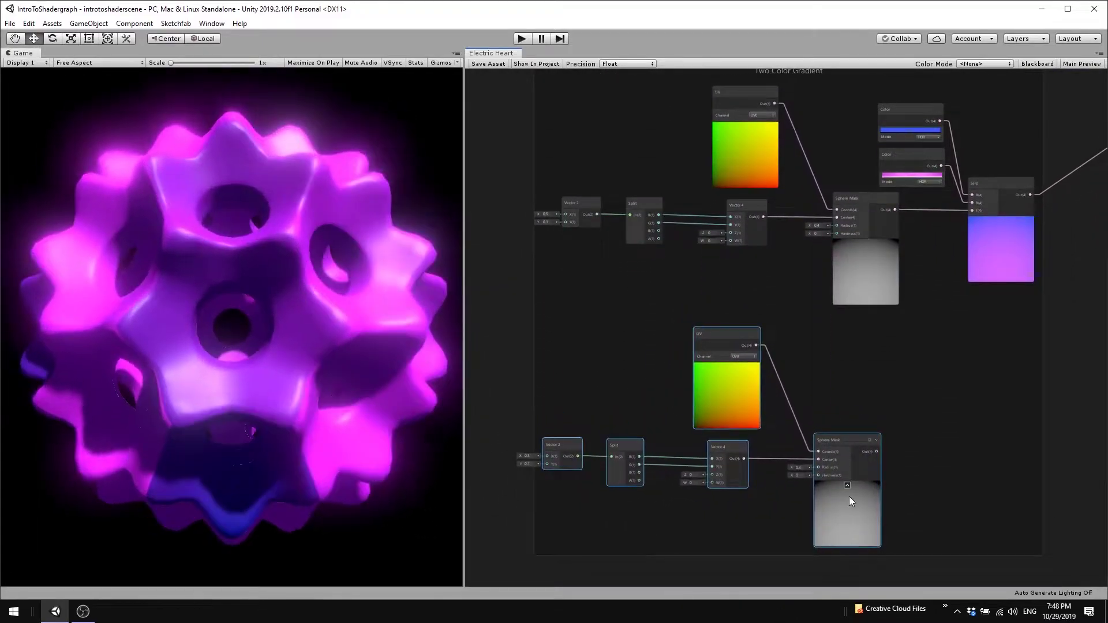
Group the pasted nodes and place them below the original group
{"action": "right_click", "coordinate": [850, 498]}
{"action": "left_click", "coordinate": [869, 488]}
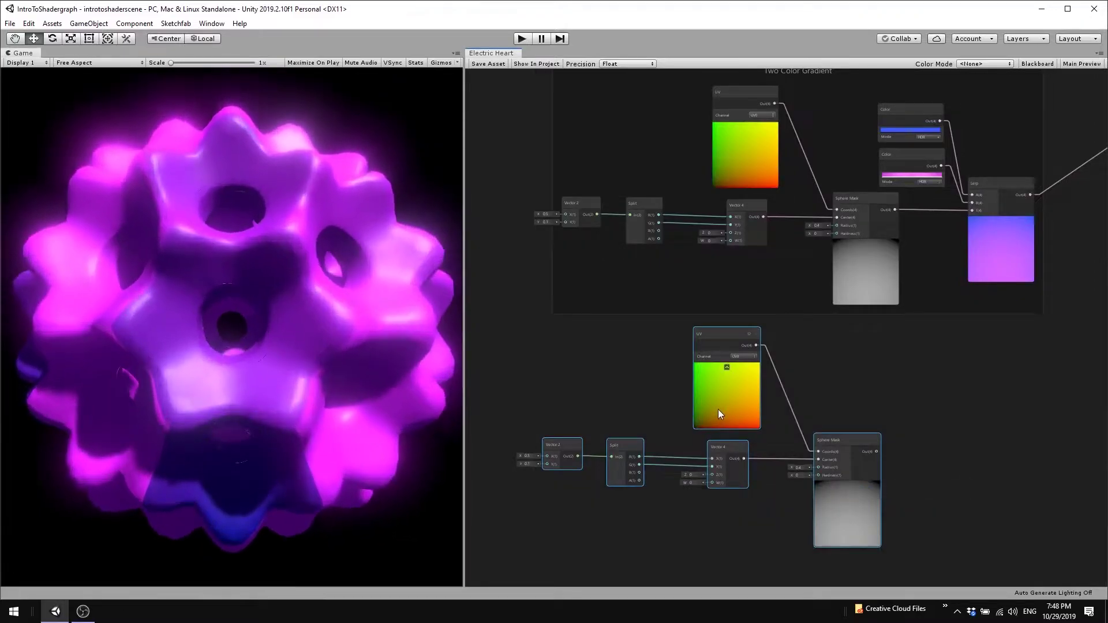
{"action": "mouse_move", "coordinate": [712, 390]}
{"action": "left_mouse_down"}
{"action": "mouse_move", "coordinate": [432, 406]}
{"action": "mouse_move", "coordinate": [521, 400]}
{"action": "left_mouse_up"}
{"action": "middle_click_drag", "start_coordinate": [489, 542], "coordinate": [627, 521]}
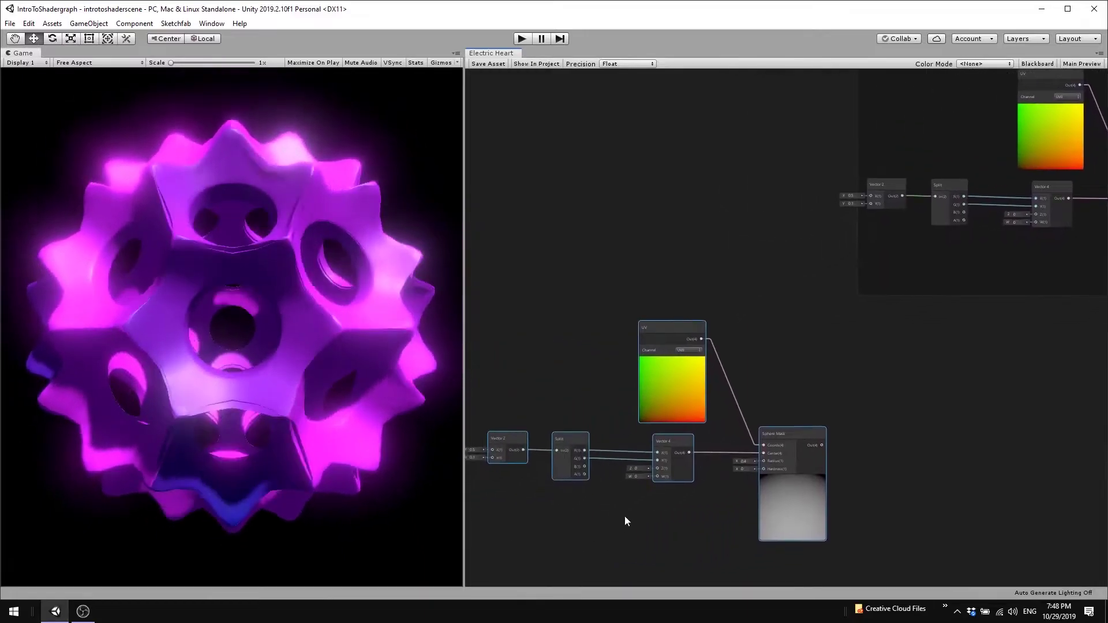
{"action": "scroll", "coordinate": [641, 461], "scroll_direction": "up", "scroll_amount": 3}
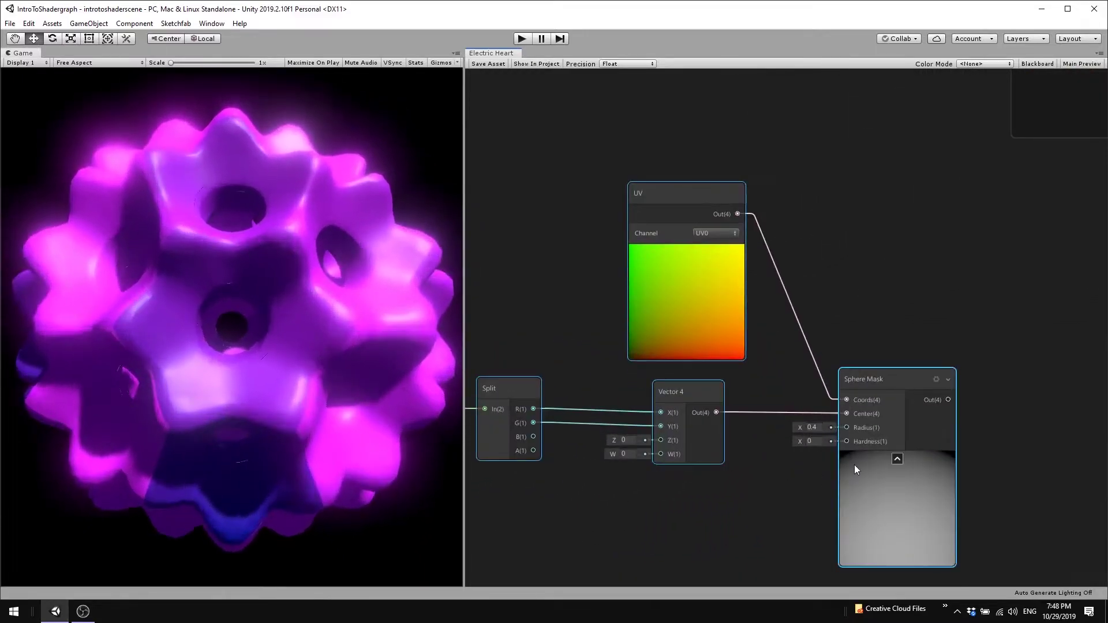
Set the copied Sphere Mask's radius to 0.2
{"action": "left_click", "coordinate": [812, 427]}
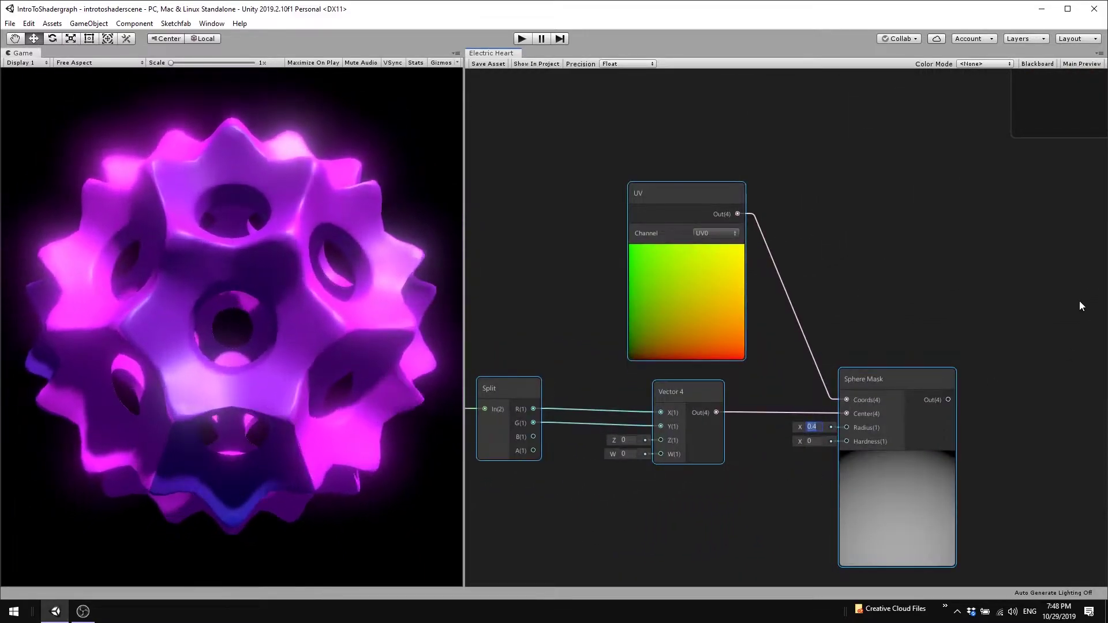
{"action": "type", "text": "0.2"}
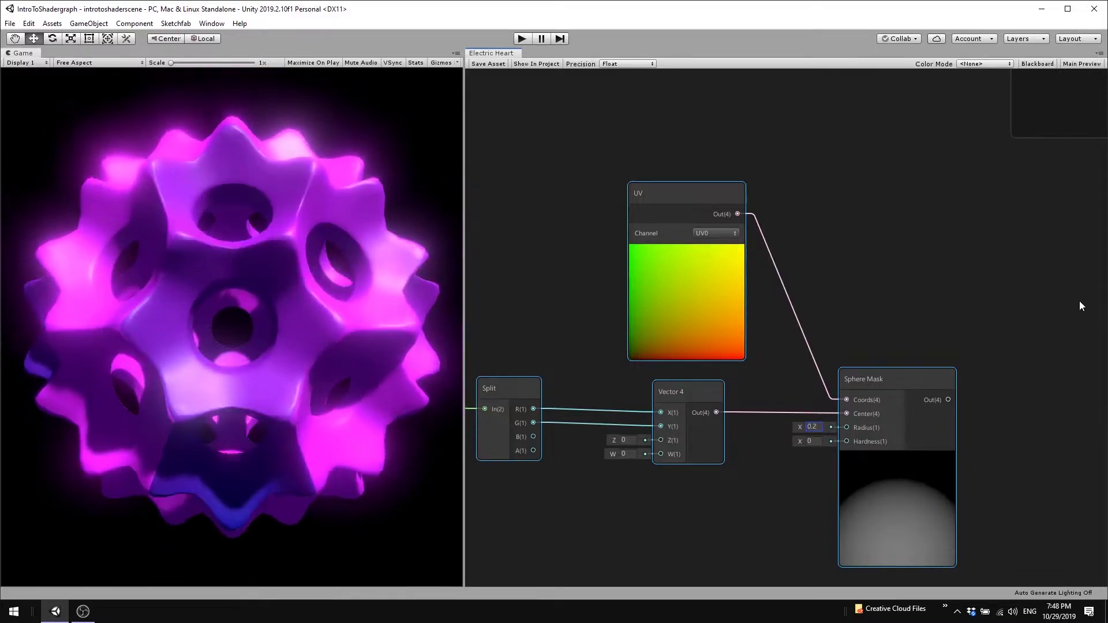
{"action": "scroll", "coordinate": [962, 290], "scroll_direction": "down", "scroll_amount": 5}
{"action": "mouse_move", "coordinate": [1009, 349]}
{"action": "middle_mouse_down"}
{"action": "mouse_move", "coordinate": [857, 377]}
{"action": "mouse_move", "coordinate": [826, 419]}
{"action": "middle_mouse_up"}
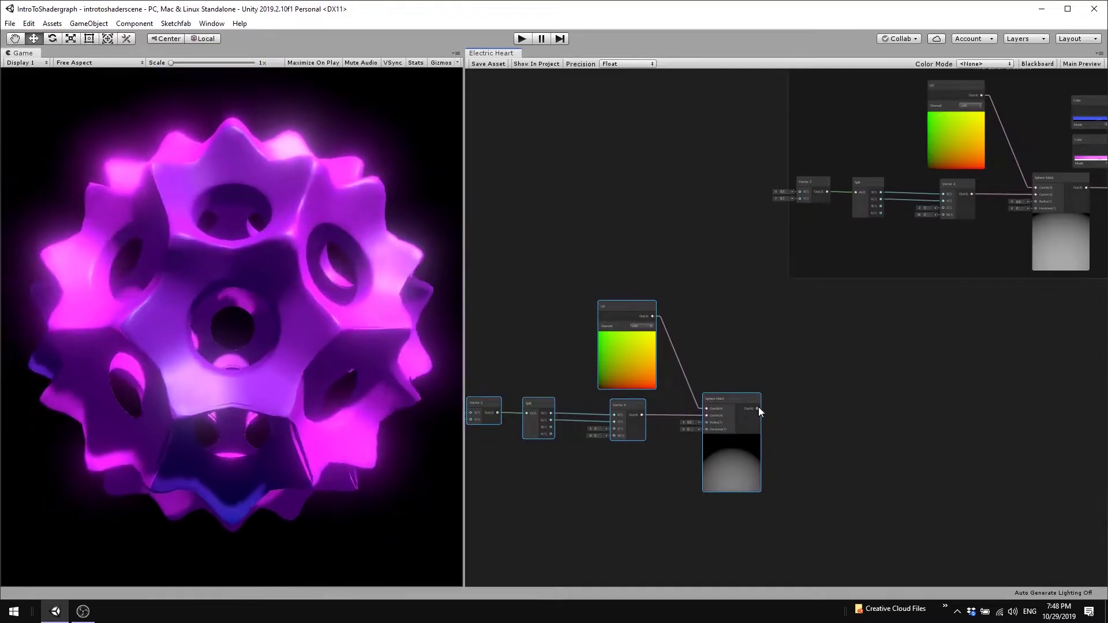
Add a Lerp node driven by the copied Sphere Mask
{"action": "left_click_drag", "start_coordinate": [757, 408], "coordinate": [834, 411]}
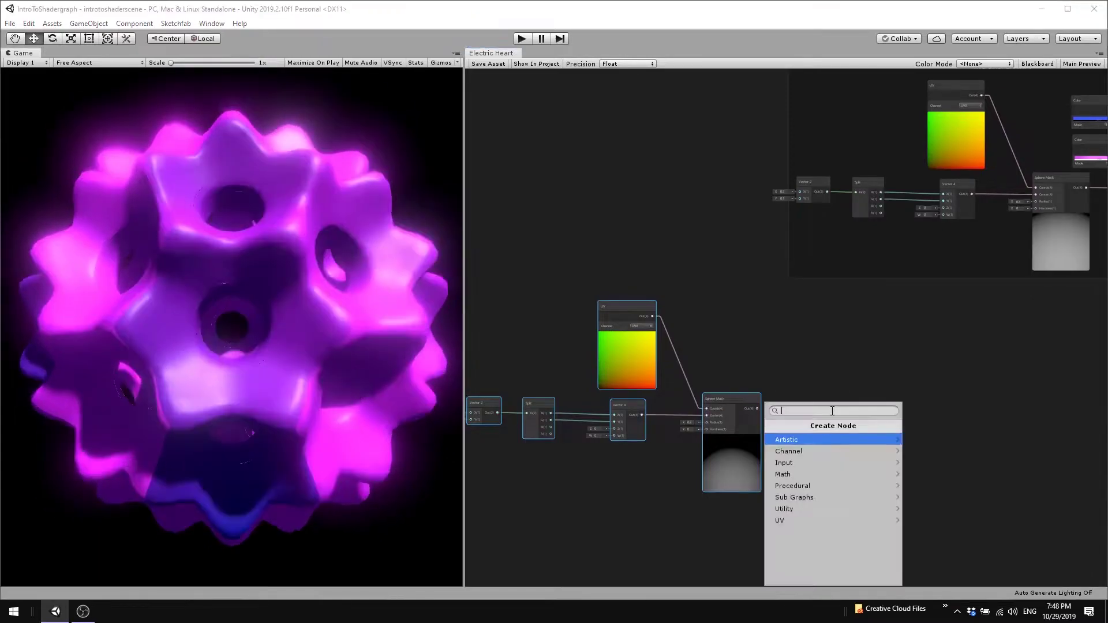
{"action": "type", "text": "lerp"}
{"action": "key", "text": "Down"}
{"action": "key", "text": "Return"}
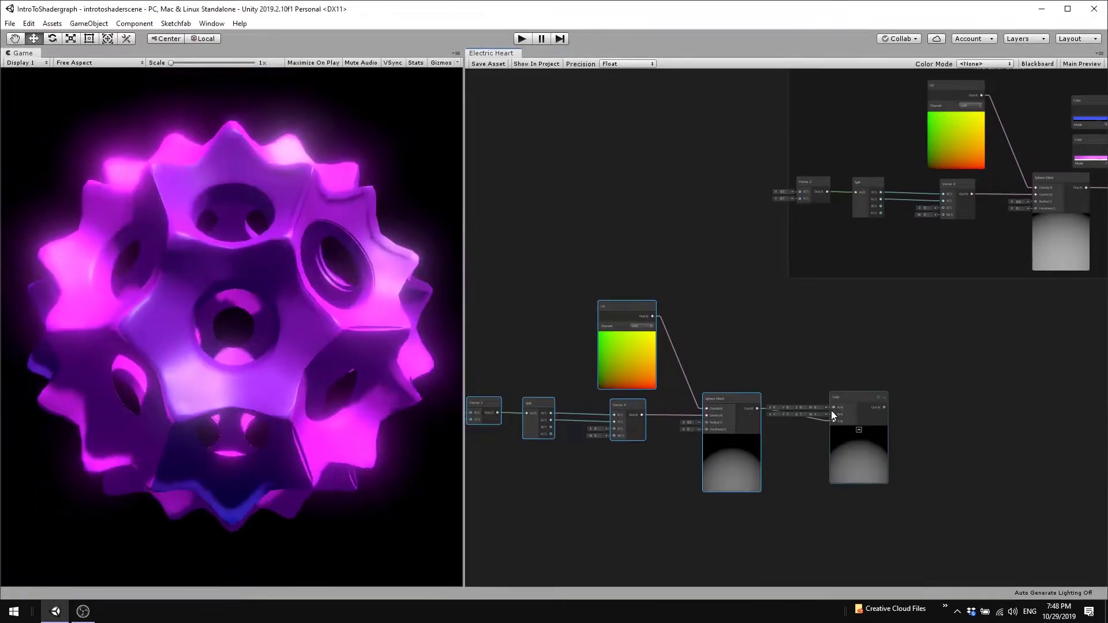
{"action": "mouse_move", "coordinate": [840, 403]}
{"action": "left_mouse_down"}
{"action": "mouse_move", "coordinate": [863, 389]}
{"action": "mouse_move", "coordinate": [785, 341]}
{"action": "left_mouse_up"}
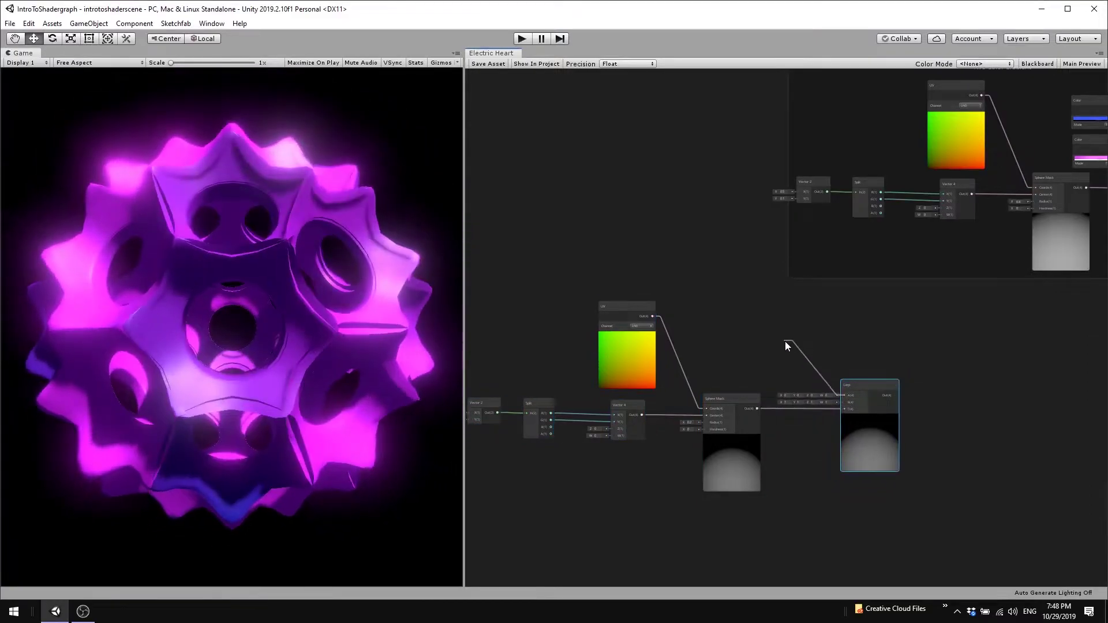
Create an HDR-mode Color node wired into this Lerp's A input
{"action": "type", "text": "color"}
{"action": "key", "text": "Return"}
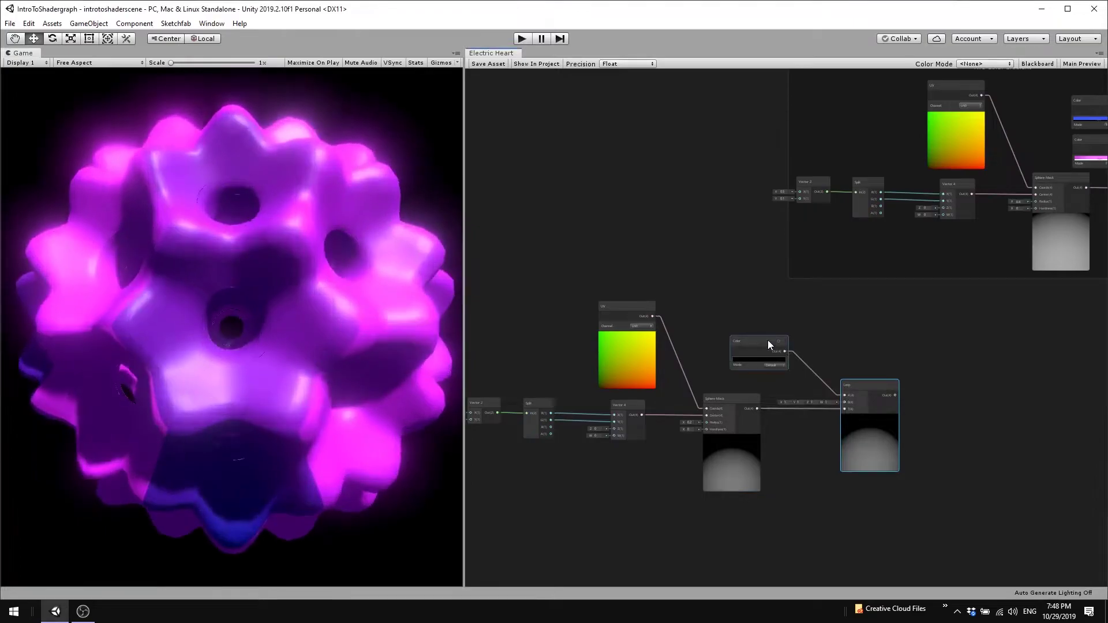
{"action": "scroll", "coordinate": [768, 344], "scroll_direction": "up", "scroll_amount": 3}
{"action": "left_click", "coordinate": [784, 387]}
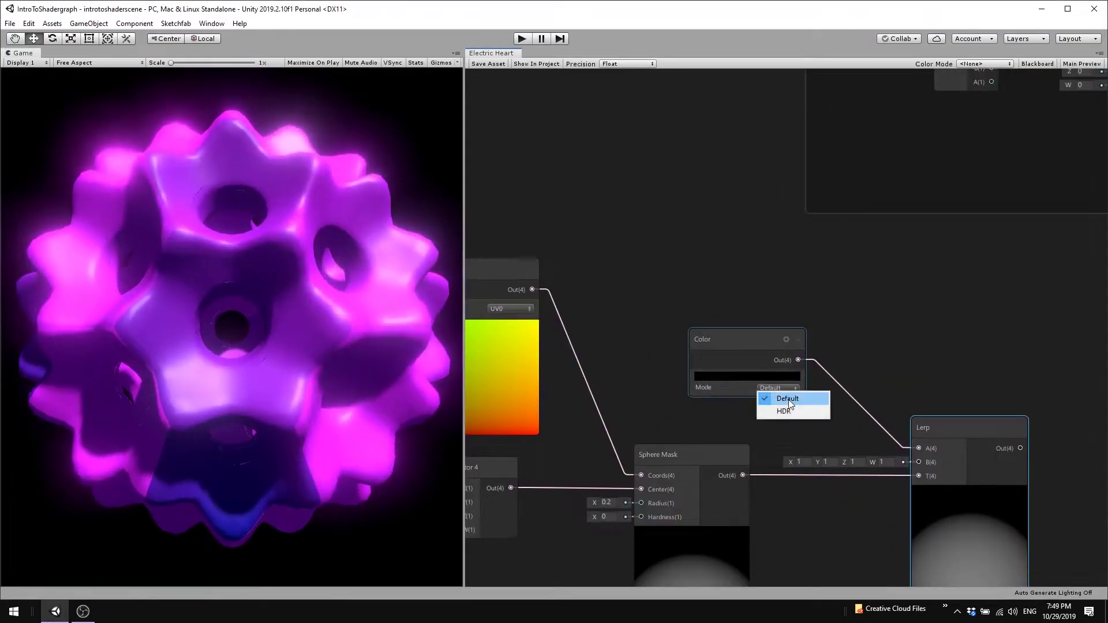
{"action": "left_click", "coordinate": [786, 411]}
Set the Color to blue with HSV 236, 95, 91
{"action": "left_click", "coordinate": [758, 376]}
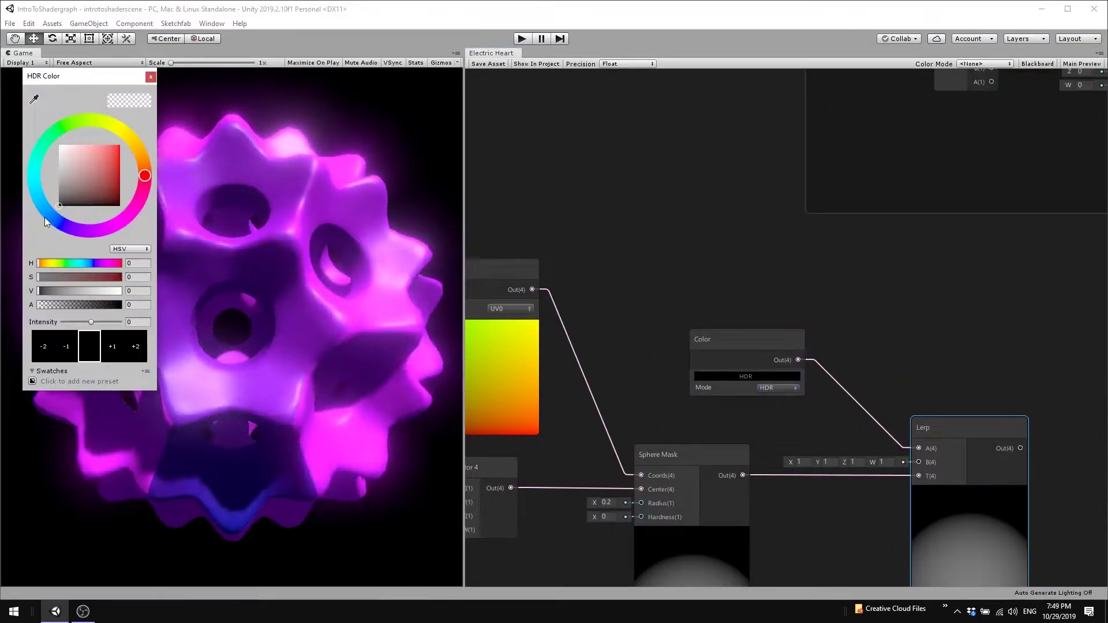
{"action": "left_click", "coordinate": [138, 263]}
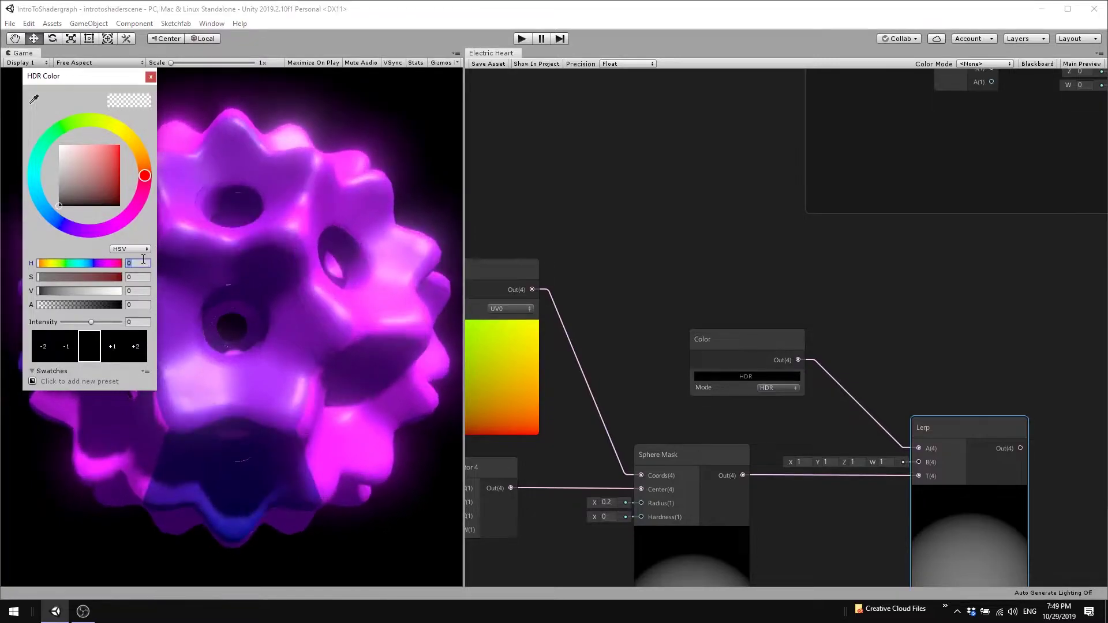
{"action": "type", "text": "236"}
{"action": "key", "text": "Tab"}
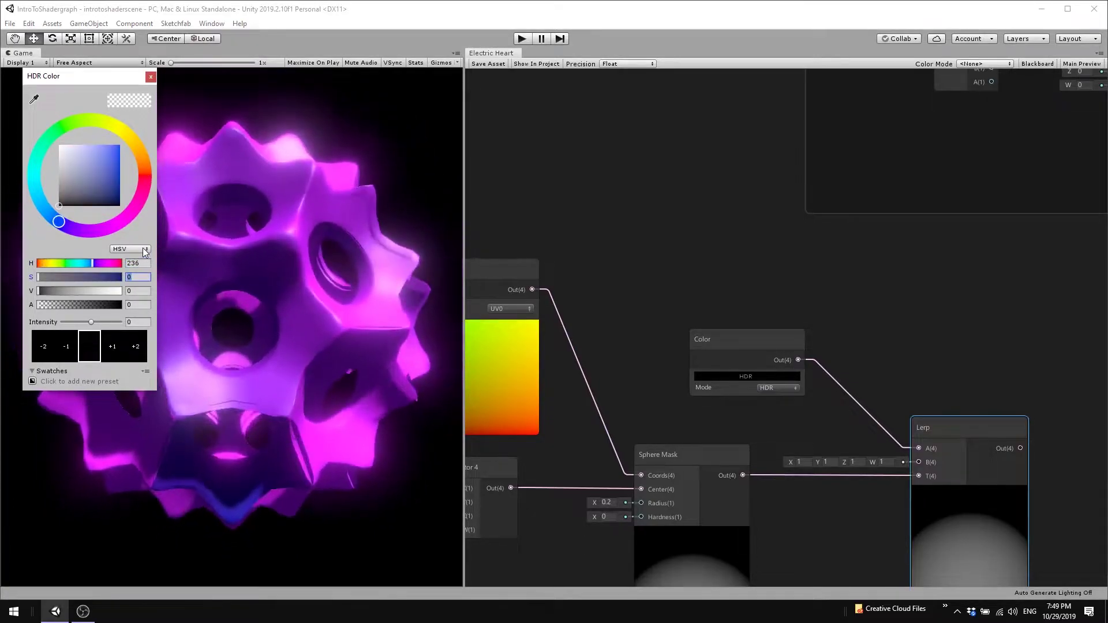
{"action": "type", "text": "95"}
{"action": "key", "text": "Tab"}
{"action": "type", "text": "91"}
{"action": "key", "text": "Tab"}
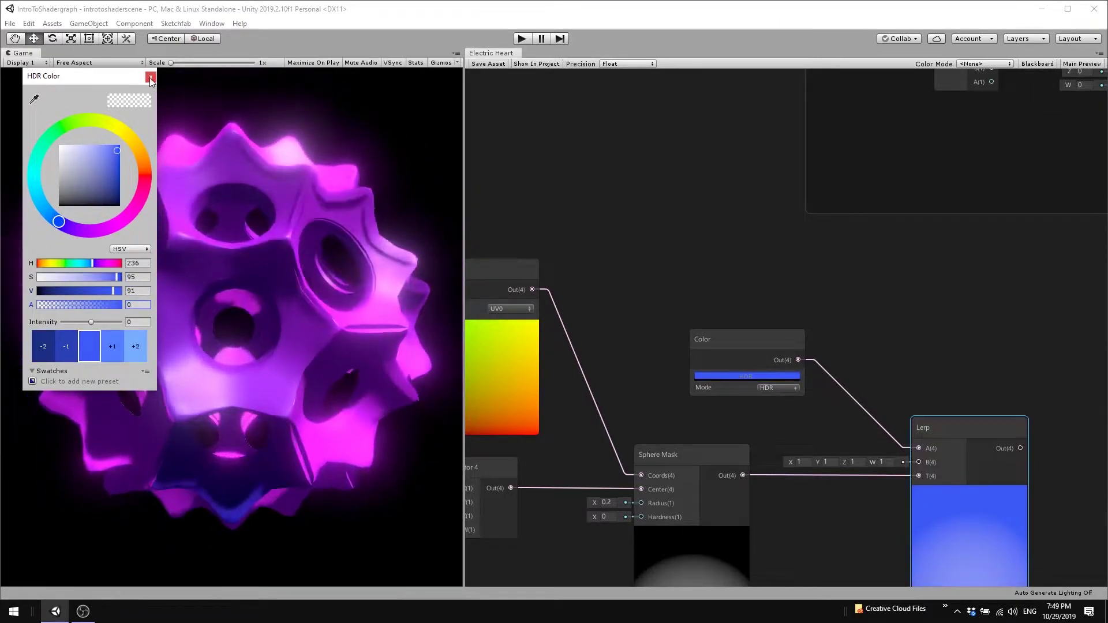
{"action": "left_click", "coordinate": [150, 77]}
{"action": "left_click", "coordinate": [723, 342]}
Duplicate the blue Color node and connect the copy to the Lerp's B input
{"action": "key", "text": "ctrl+d"}
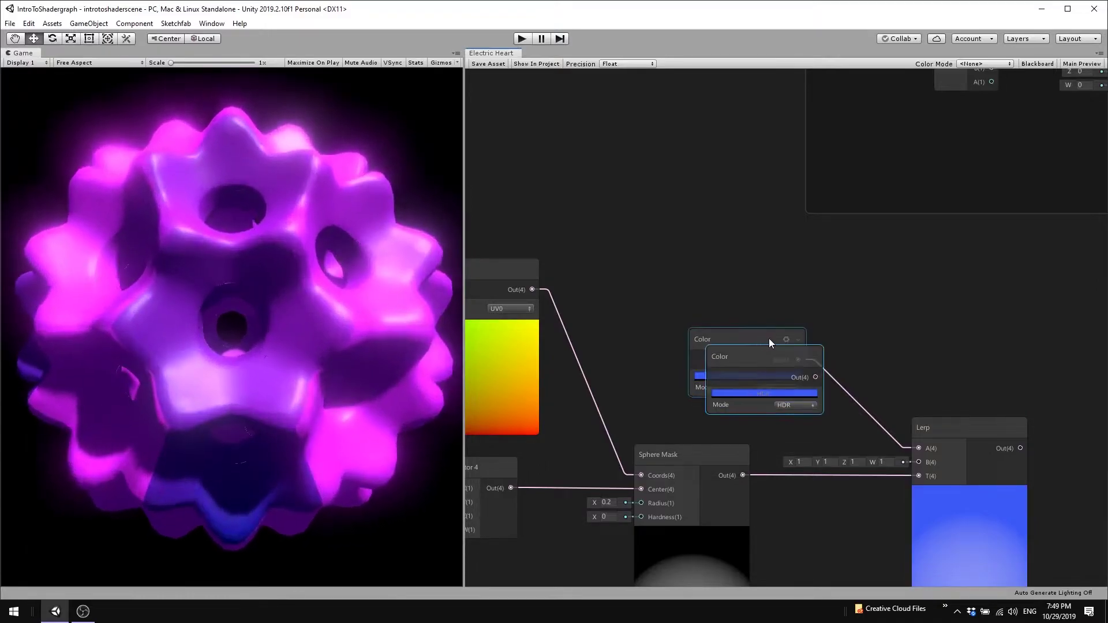
{"action": "mouse_move", "coordinate": [782, 358]}
{"action": "left_mouse_down"}
{"action": "mouse_move", "coordinate": [736, 419]}
{"action": "mouse_move", "coordinate": [919, 462]}
{"action": "left_mouse_up"}
{"action": "left_click_drag", "start_coordinate": [920, 465], "coordinate": [920, 461]}
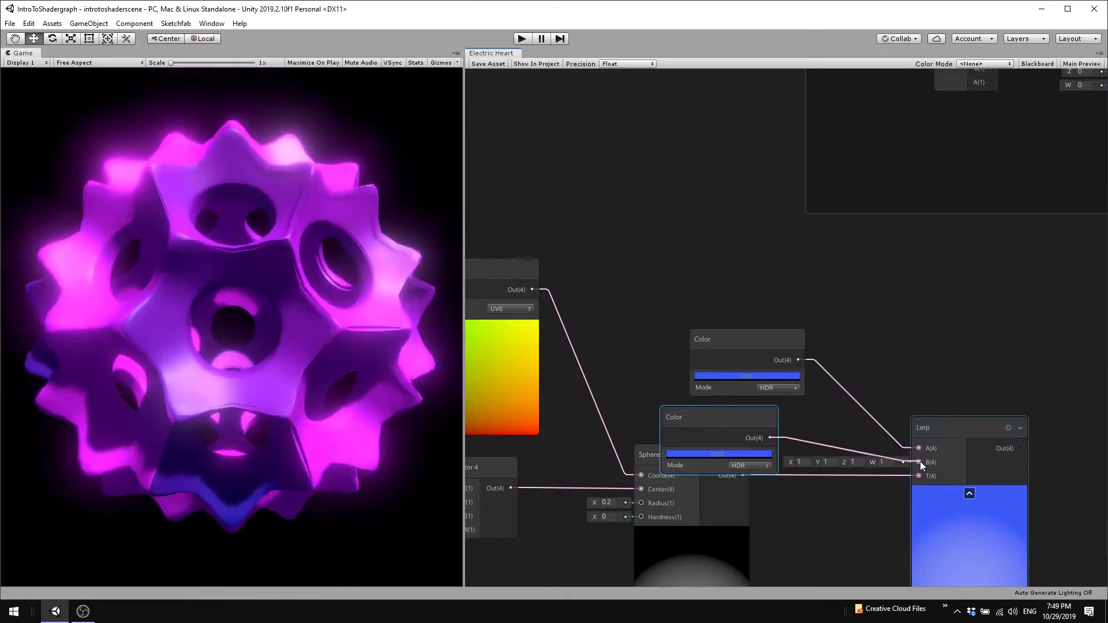
{"action": "left_click_drag", "start_coordinate": [703, 414], "coordinate": [737, 411]}
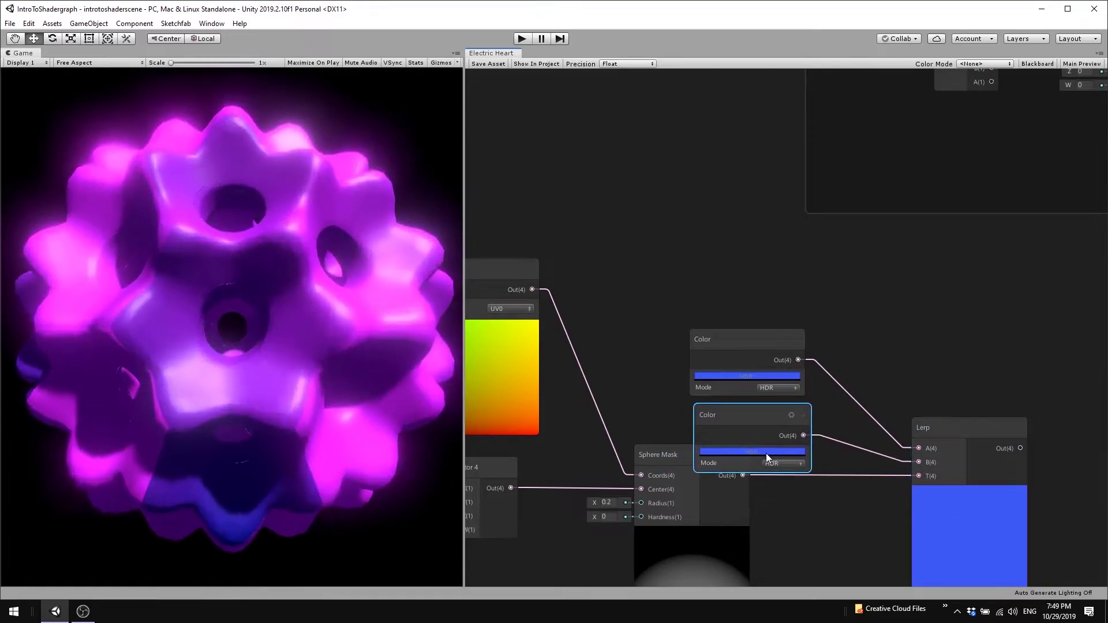
Set it to cyan-green: H 134, S 93, V 75, alpha 100, intensity 1.9919
{"action": "left_click", "coordinate": [764, 449]}
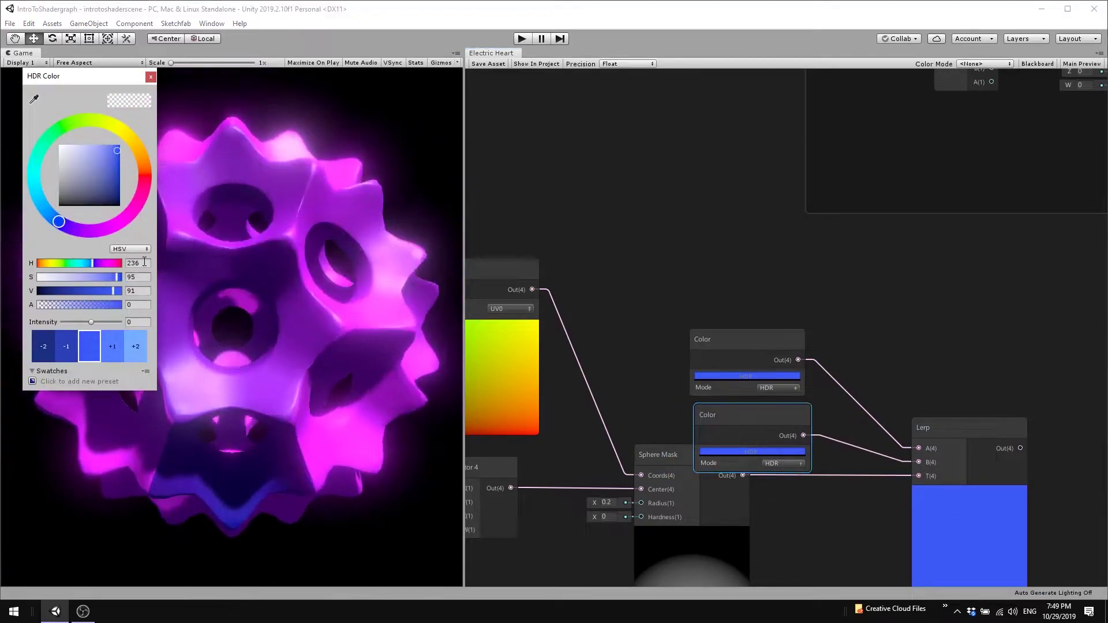
{"action": "left_click", "coordinate": [145, 263]}
{"action": "type", "text": "134"}
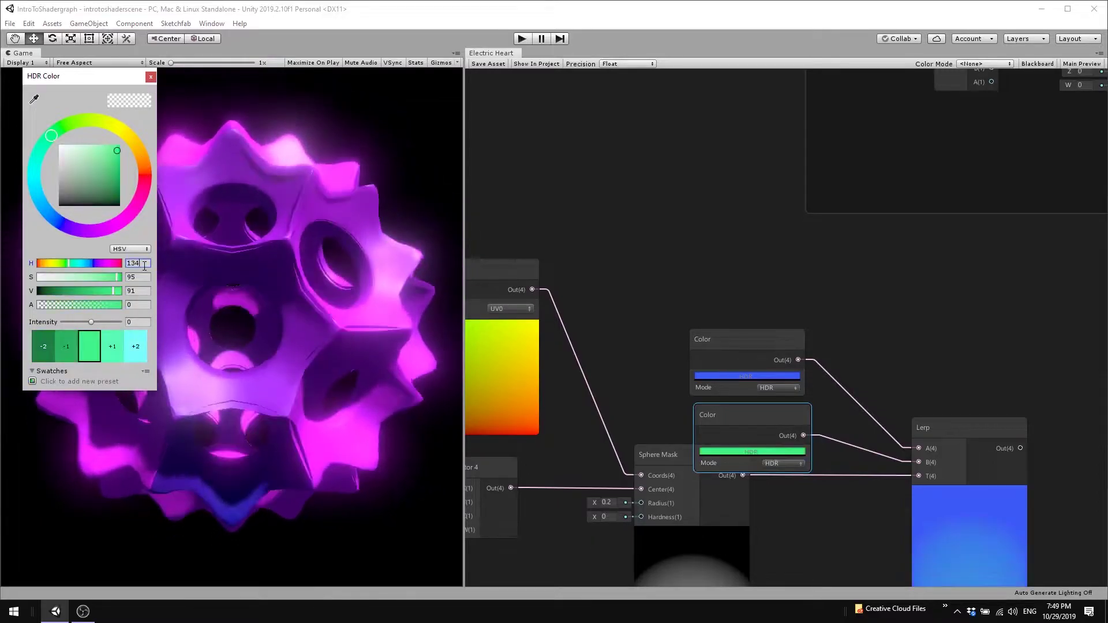
{"action": "key", "text": "Tab"}
{"action": "type", "text": "9"}
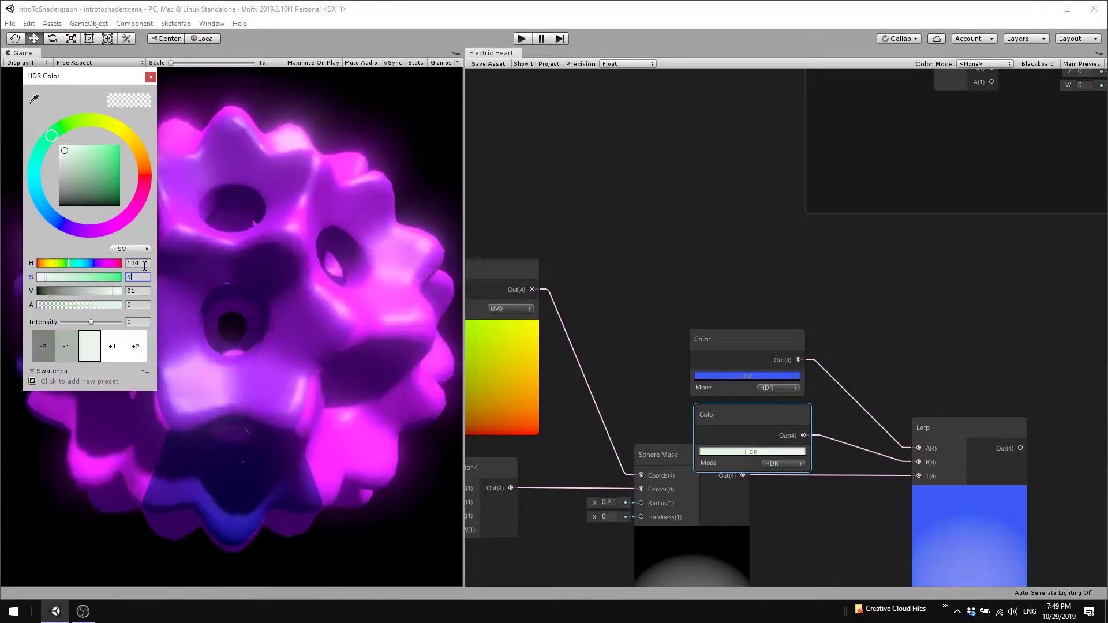
{"action": "type", "text": "3"}
{"action": "key", "text": "Tab"}
{"action": "type", "text": "75"}
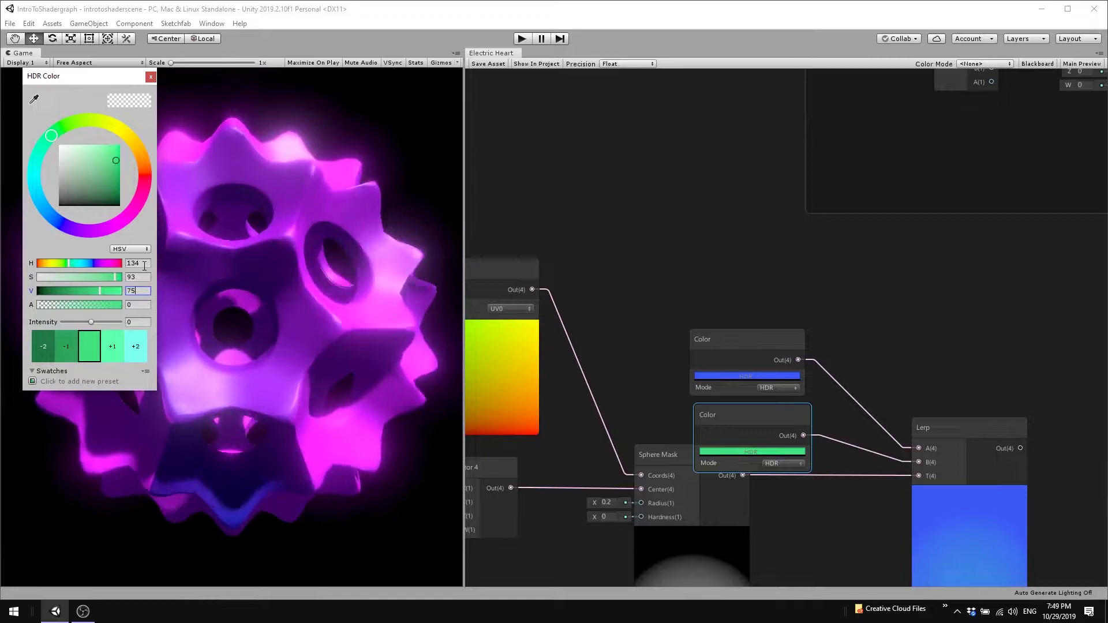
{"action": "key", "text": "Tab"}
{"action": "type", "text": "100"}
{"action": "key", "text": "Tab"}
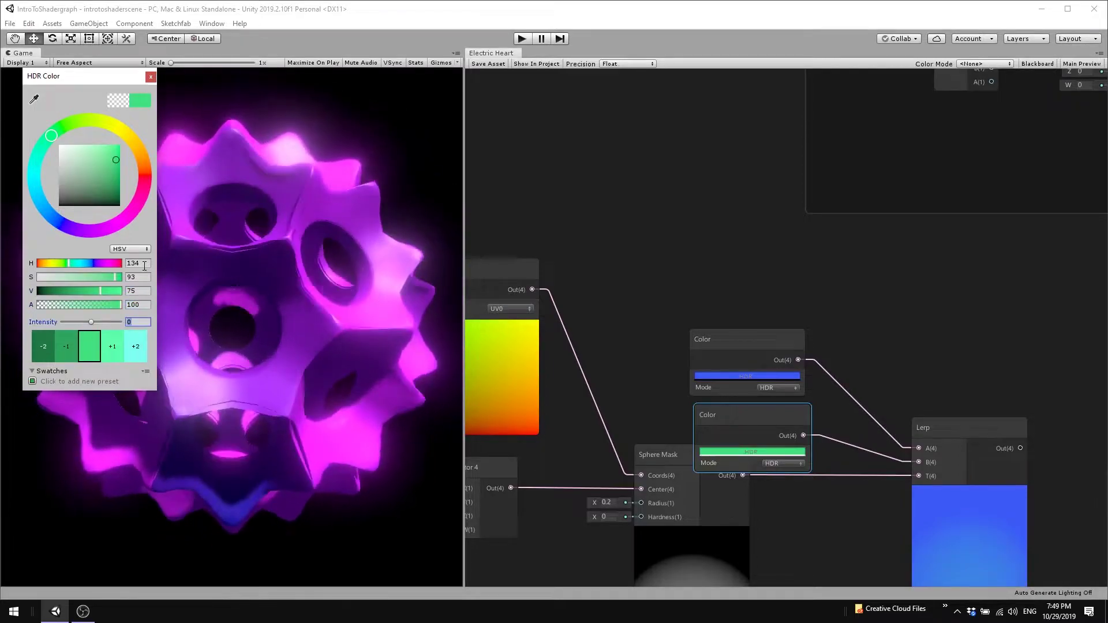
{"action": "type", "text": "1.9"}
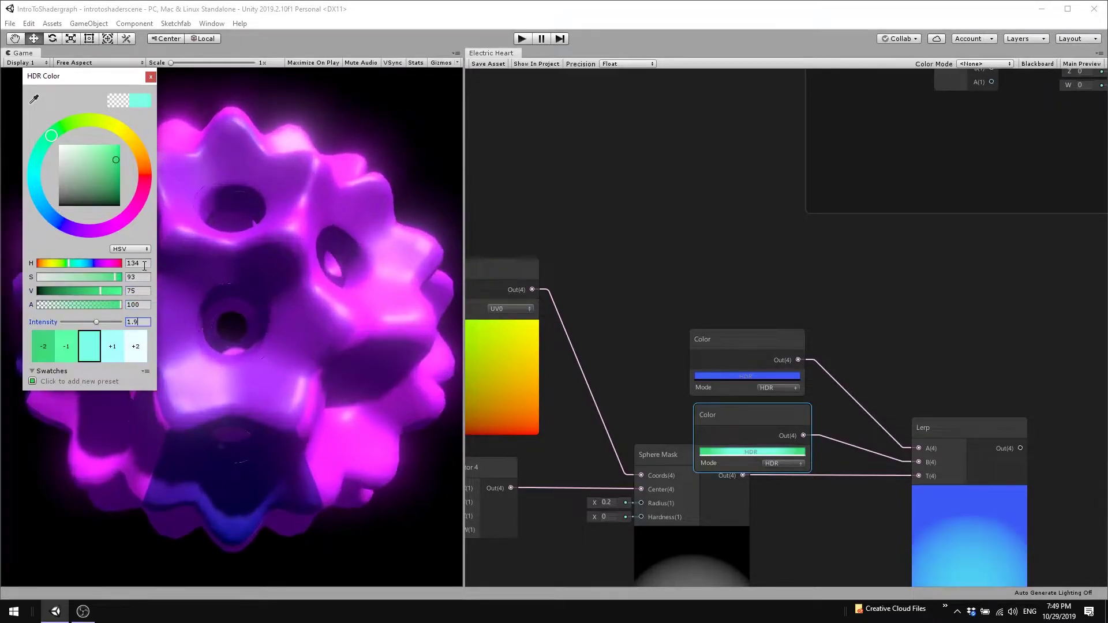
{"action": "type", "text": "919"}
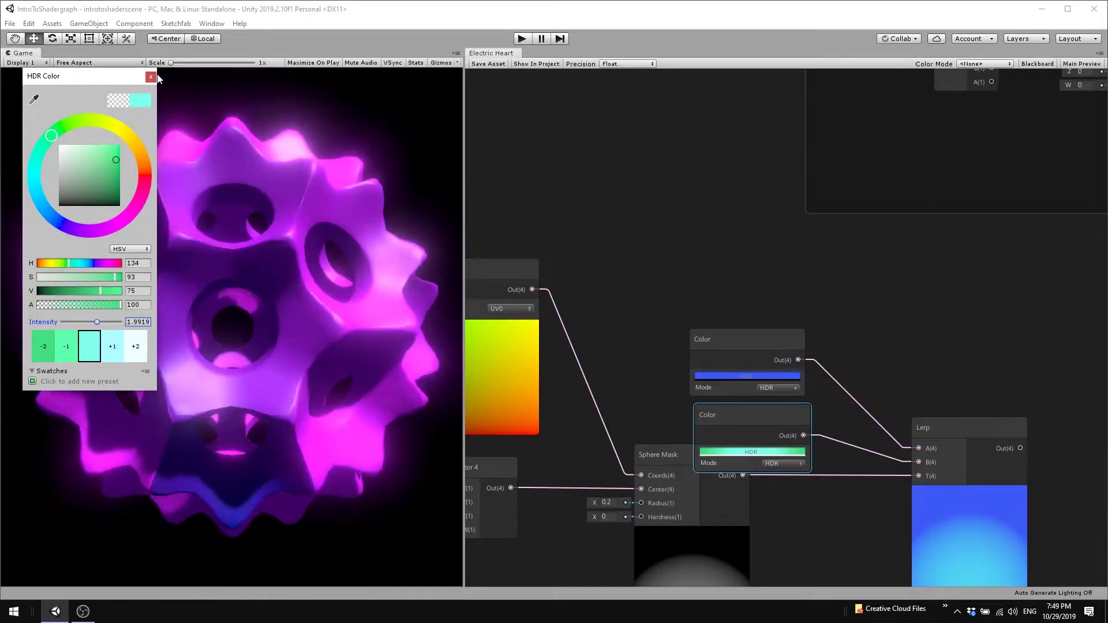
{"action": "left_click", "coordinate": [150, 76]}
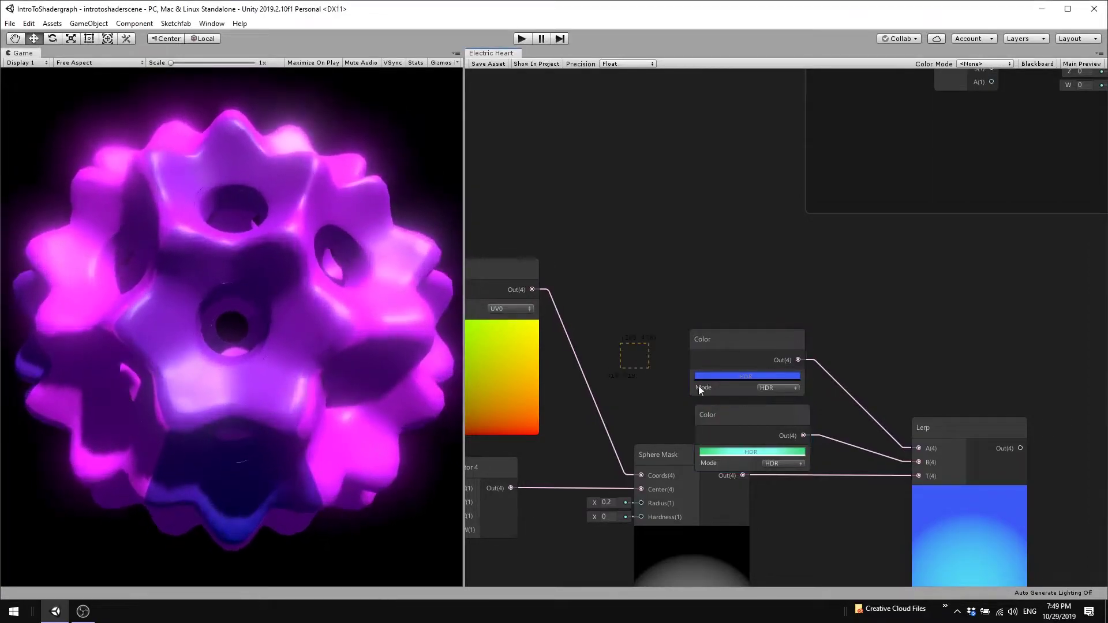
Add a Multiply node after the blue-to-cyan Lerp
{"action": "left_click_drag", "start_coordinate": [749, 419], "coordinate": [810, 402]}
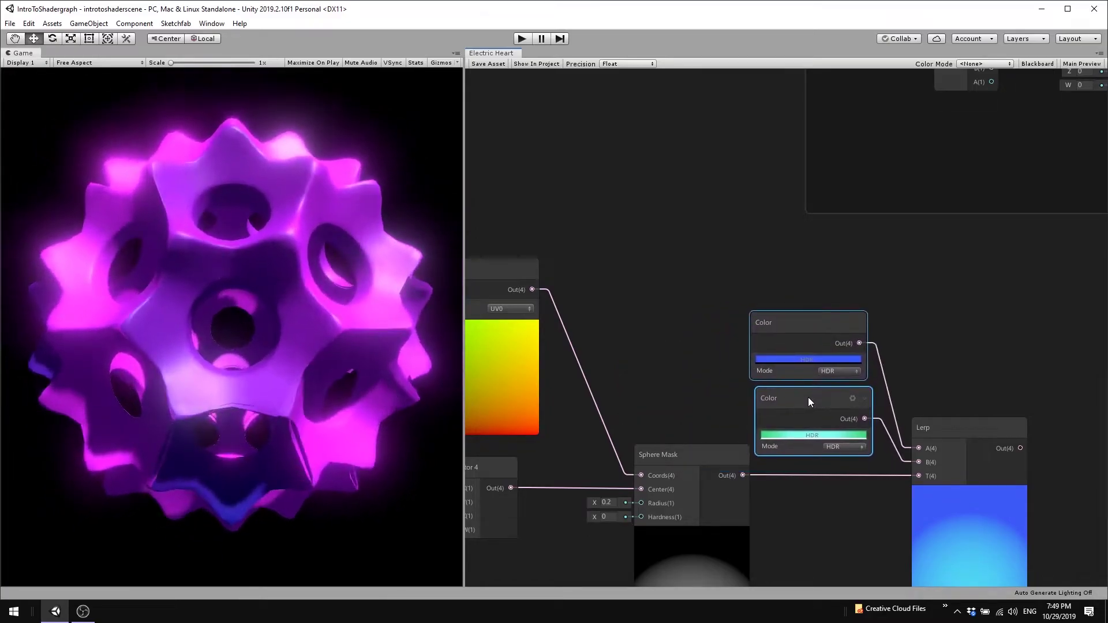
{"action": "scroll", "coordinate": [809, 410], "scroll_direction": "down", "scroll_amount": 3}
{"action": "scroll", "coordinate": [881, 549], "scroll_direction": "down", "scroll_amount": 1}
{"action": "middle_click_drag", "start_coordinate": [831, 524], "coordinate": [656, 535]}
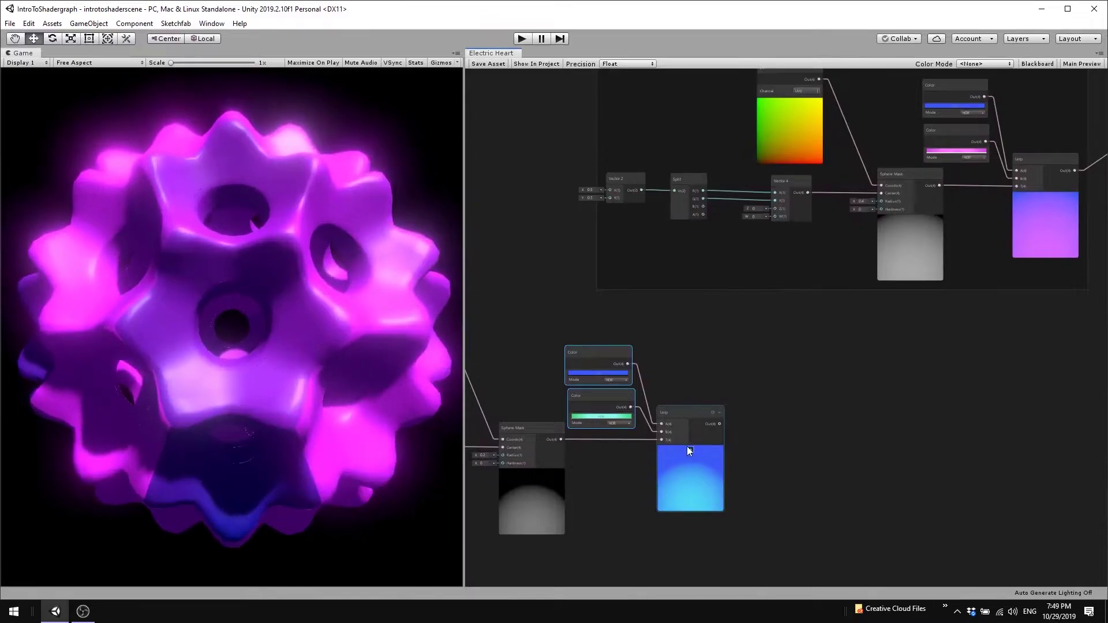
{"action": "key", "text": "space"}
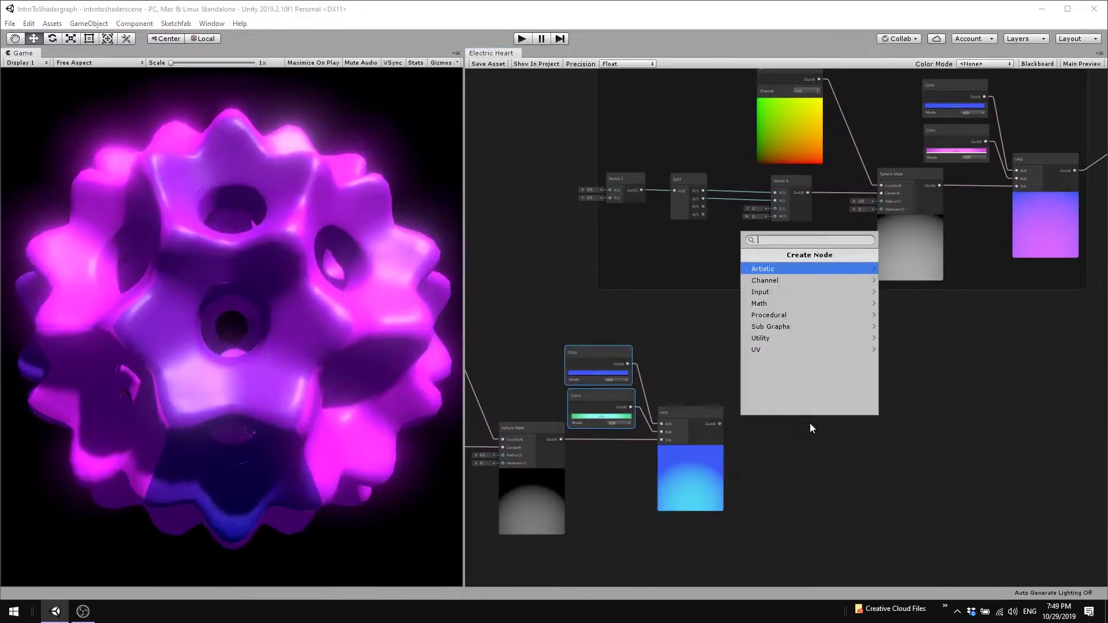
{"action": "type", "text": "multiply"}
{"action": "key", "text": "Down"}
{"action": "key", "text": "Return"}
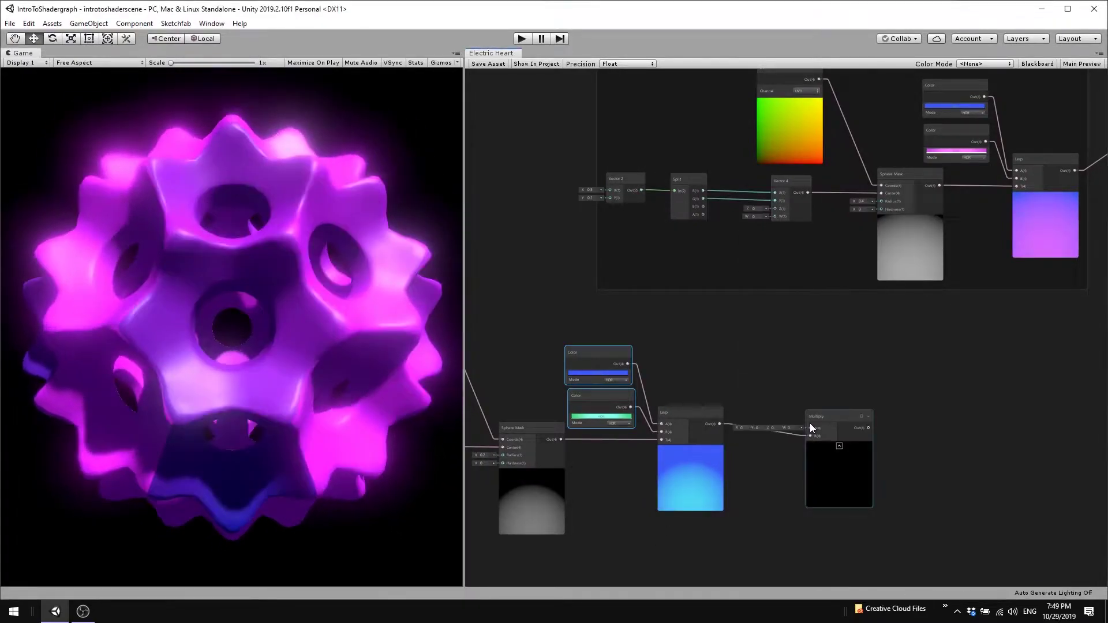
{"action": "mouse_move", "coordinate": [837, 417]}
{"action": "left_mouse_down"}
{"action": "mouse_move", "coordinate": [844, 394]}
{"action": "mouse_move", "coordinate": [786, 384]}
{"action": "left_mouse_up"}
Feed a Fresnel Effect with collapsed preview into the Multiply's B input
{"action": "type", "text": "fres"}
{"action": "key", "text": "Return"}
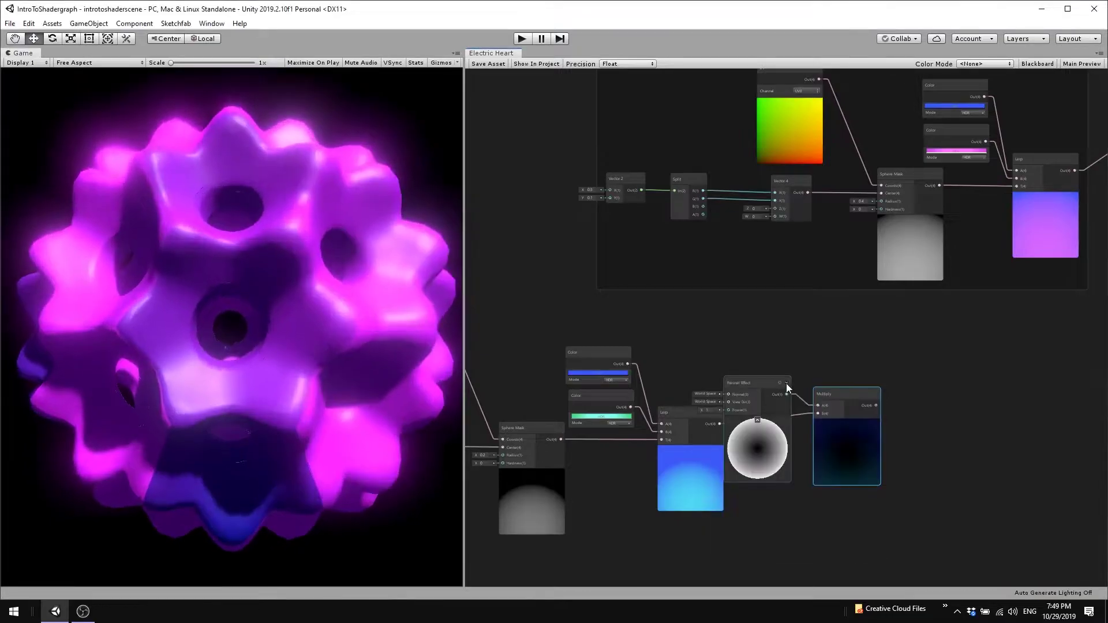
{"action": "left_click_drag", "start_coordinate": [777, 345], "coordinate": [775, 331]}
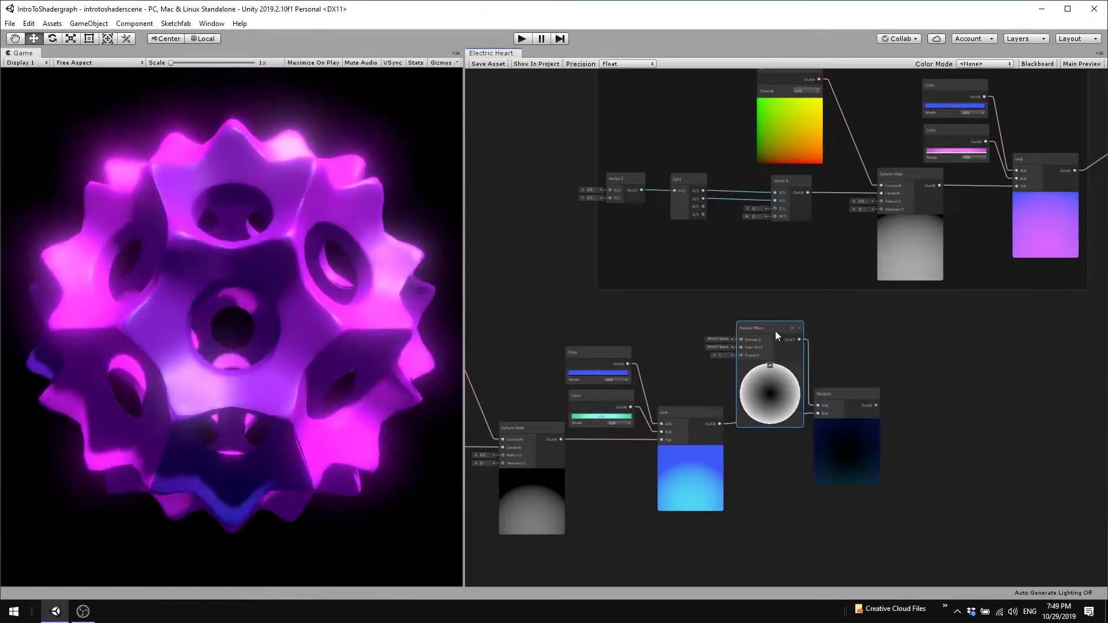
{"action": "left_click", "coordinate": [770, 365]}
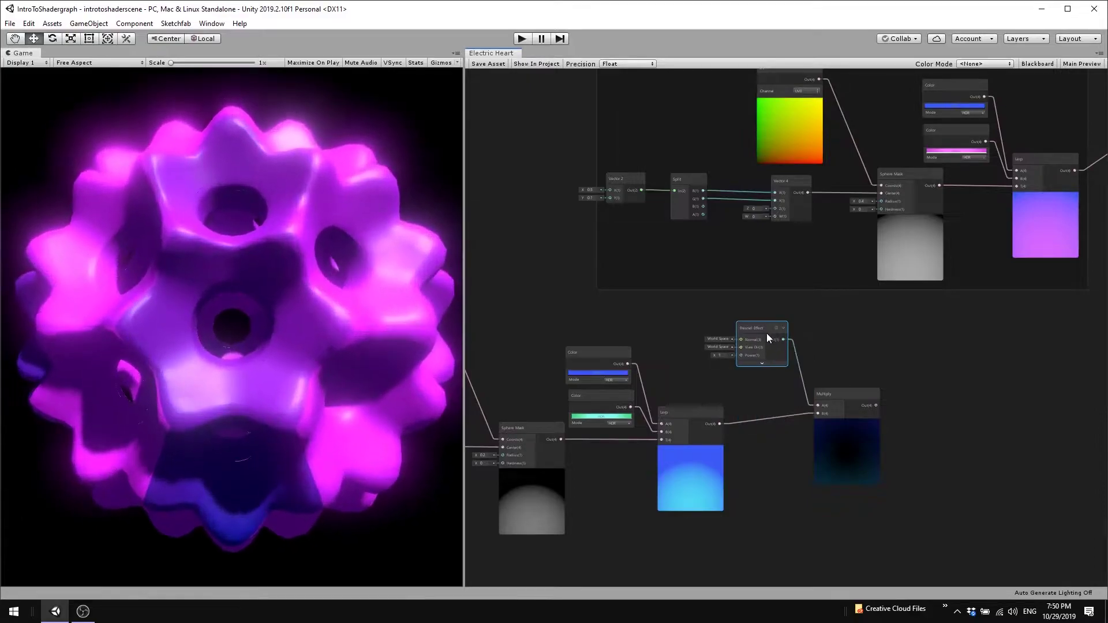
{"action": "left_click_drag", "start_coordinate": [762, 327], "coordinate": [840, 345]}
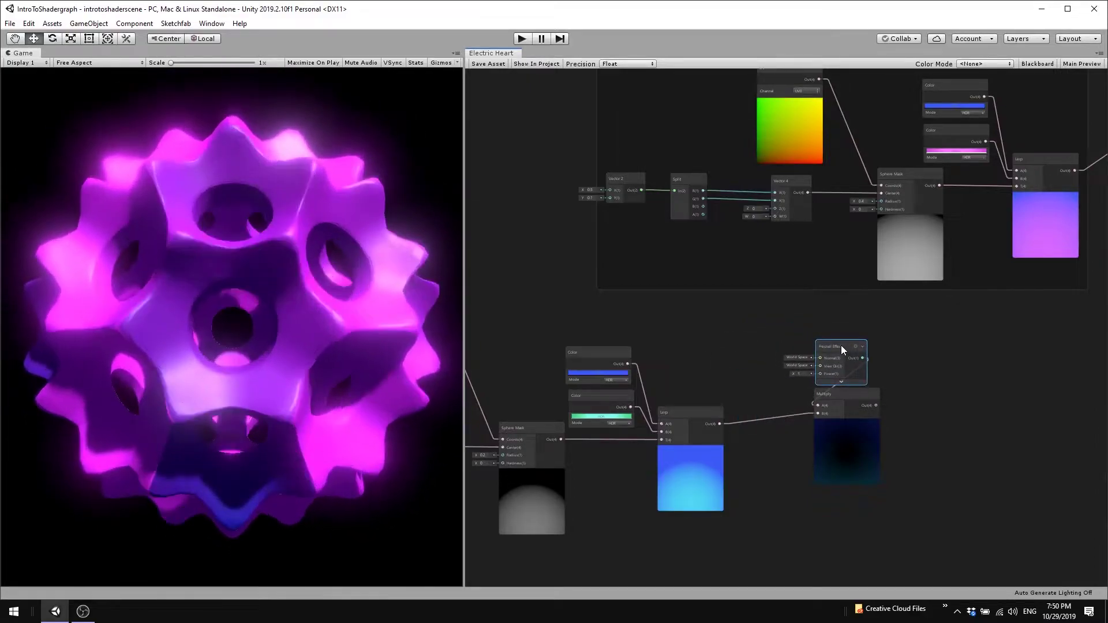
Add a second Multiply node fed by the first Multiply's output
{"action": "middle_click_drag", "start_coordinate": [984, 422], "coordinate": [795, 451]}
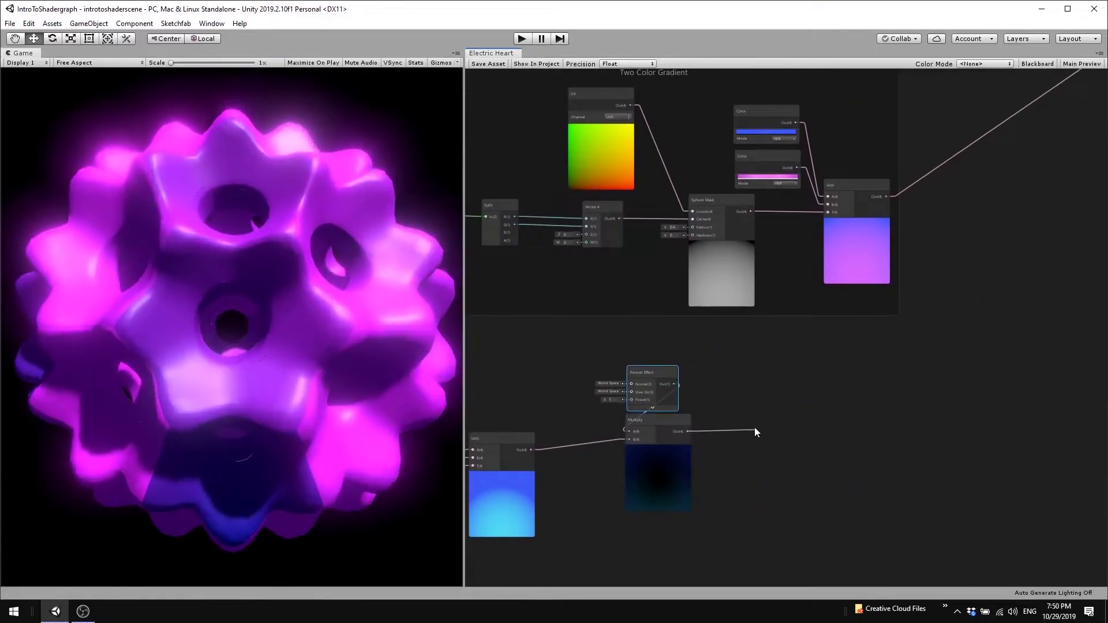
{"action": "mouse_move", "coordinate": [687, 431]}
{"action": "left_mouse_down"}
{"action": "mouse_move", "coordinate": [754, 418]}
{"action": "mouse_move", "coordinate": [779, 428]}
{"action": "left_mouse_up"}
{"action": "type", "text": "multiply"}
{"action": "key", "text": "Return"}
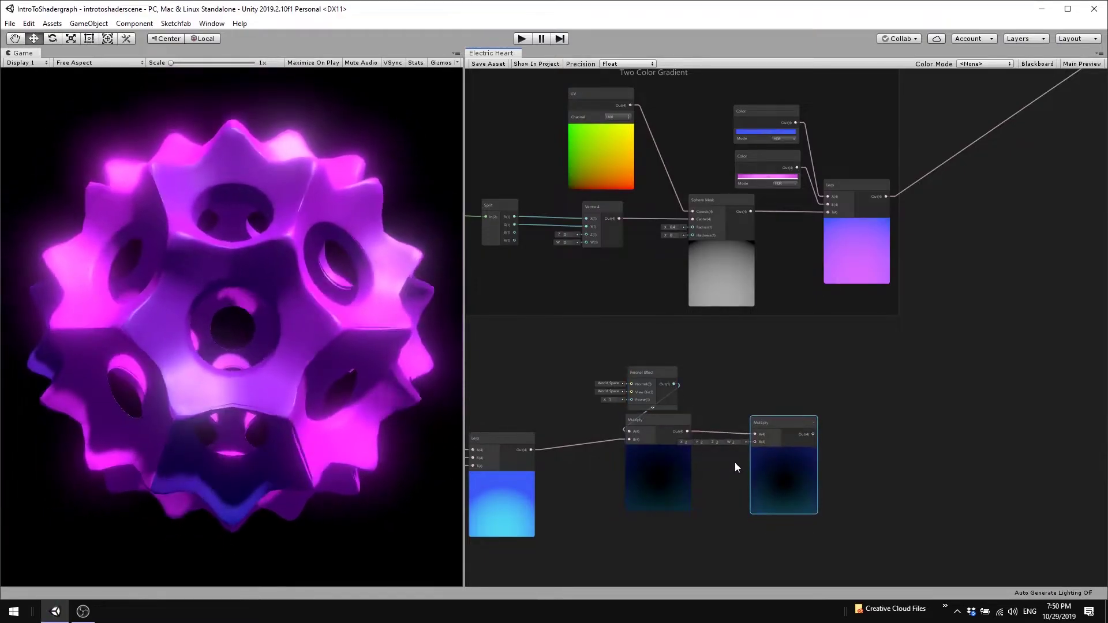
{"action": "scroll", "coordinate": [783, 456], "scroll_direction": "down", "scroll_amount": 5}
{"action": "mouse_move", "coordinate": [730, 508]}
{"action": "middle_mouse_down"}
{"action": "mouse_move", "coordinate": [878, 440]}
{"action": "mouse_move", "coordinate": [762, 441]}
{"action": "middle_mouse_up"}
{"action": "scroll", "coordinate": [817, 446], "scroll_direction": "up", "scroll_amount": 5}
Add a BPM node with its BPM set to 159.5
{"action": "right_click", "coordinate": [763, 436]}
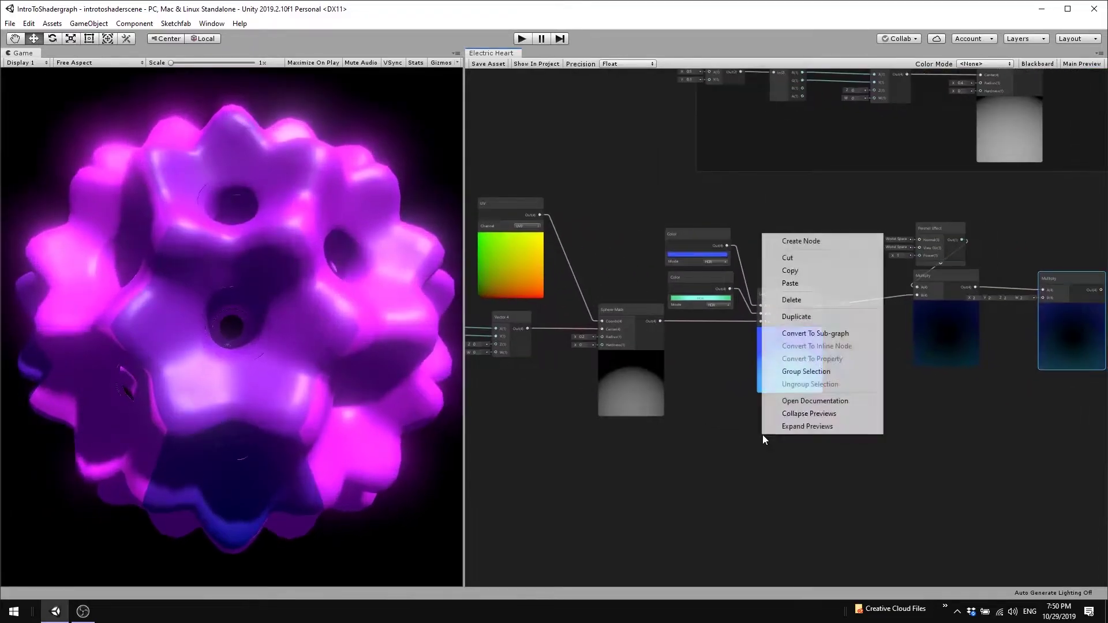
{"action": "left_click", "coordinate": [802, 238]}
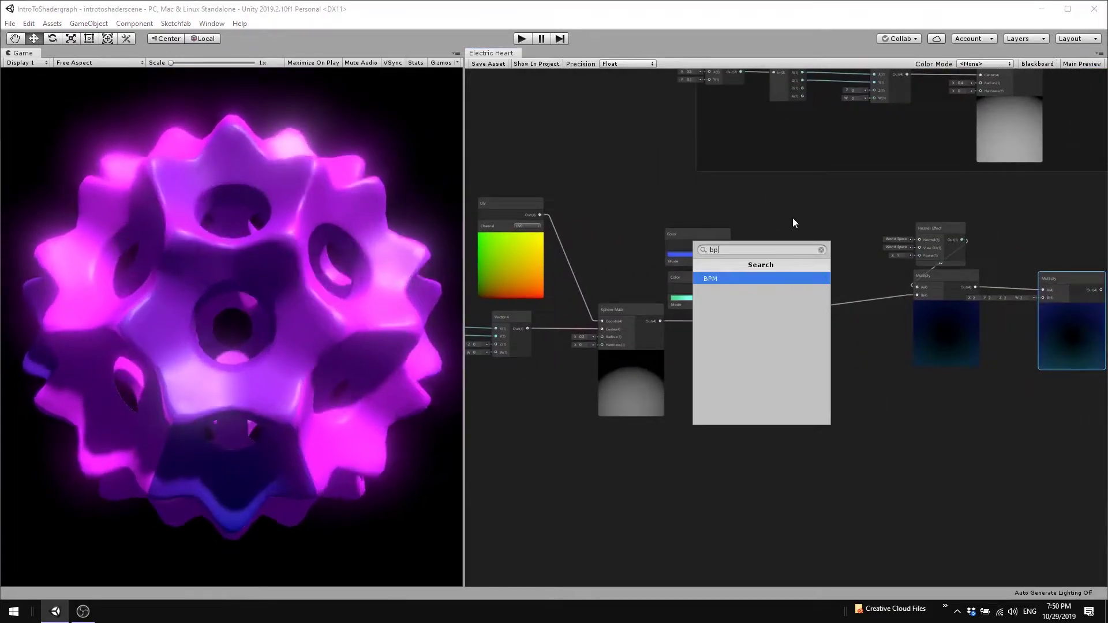
{"action": "left_click", "coordinate": [793, 222]}
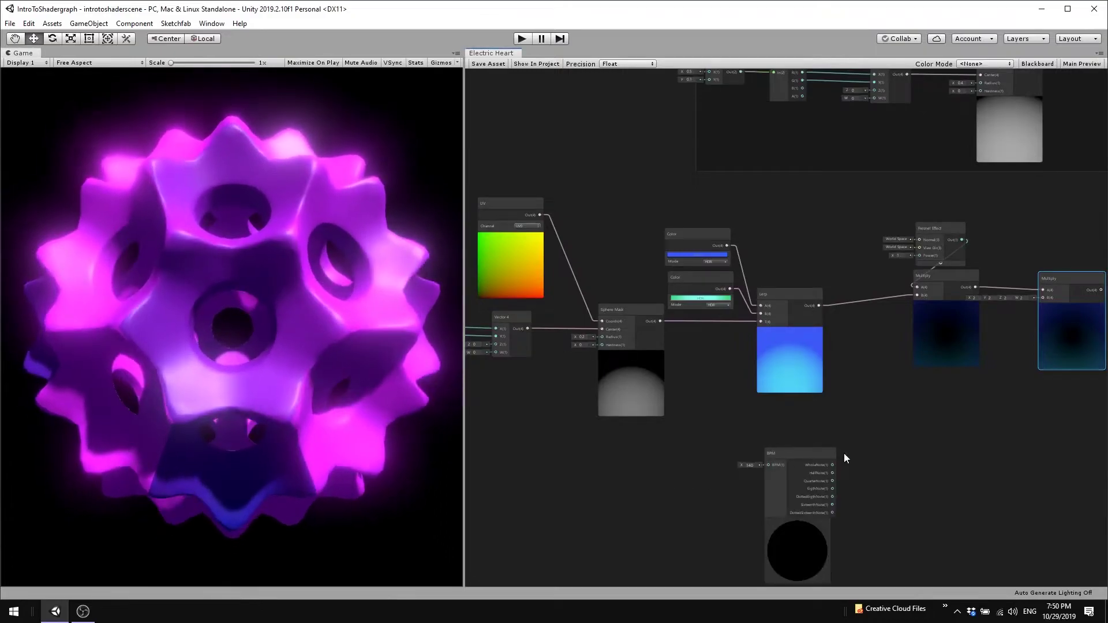
{"action": "left_click_drag", "start_coordinate": [788, 455], "coordinate": [768, 450]}
{"action": "scroll", "coordinate": [750, 458], "scroll_direction": "up", "scroll_amount": 3}
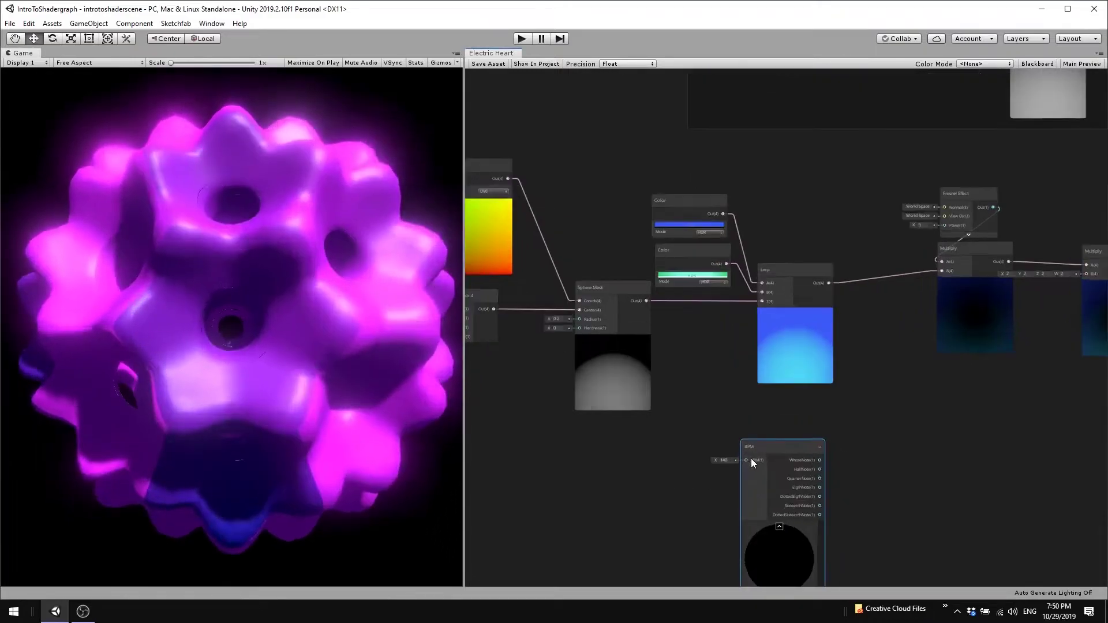
{"action": "left_click", "coordinate": [708, 461]}
{"action": "type", "text": "159.5"}
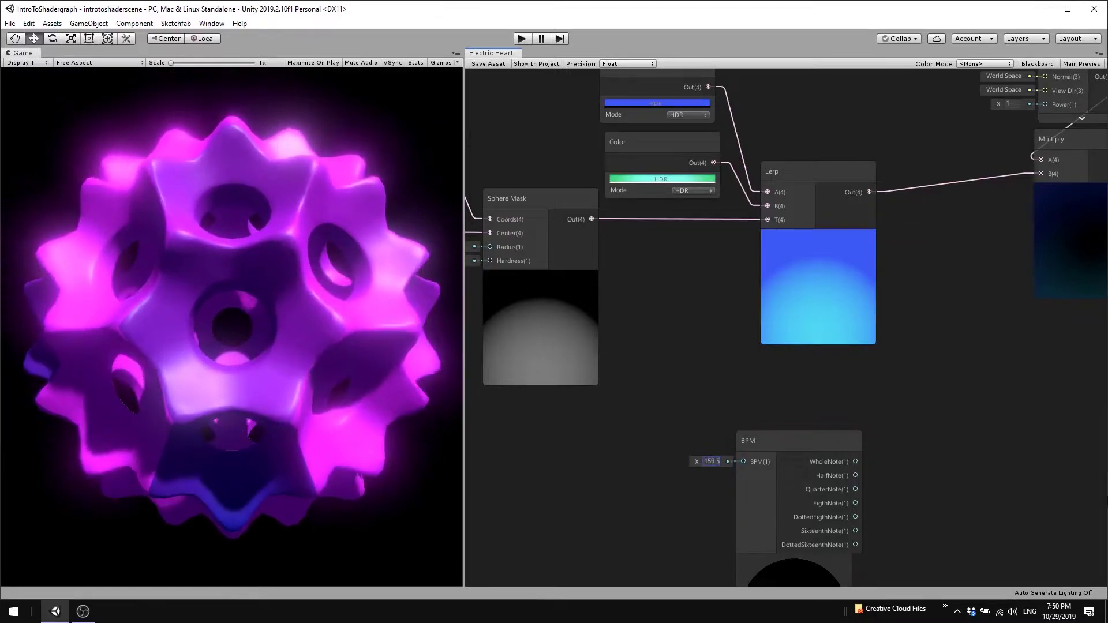
{"action": "middle_click_drag", "start_coordinate": [982, 525], "coordinate": [781, 403]}
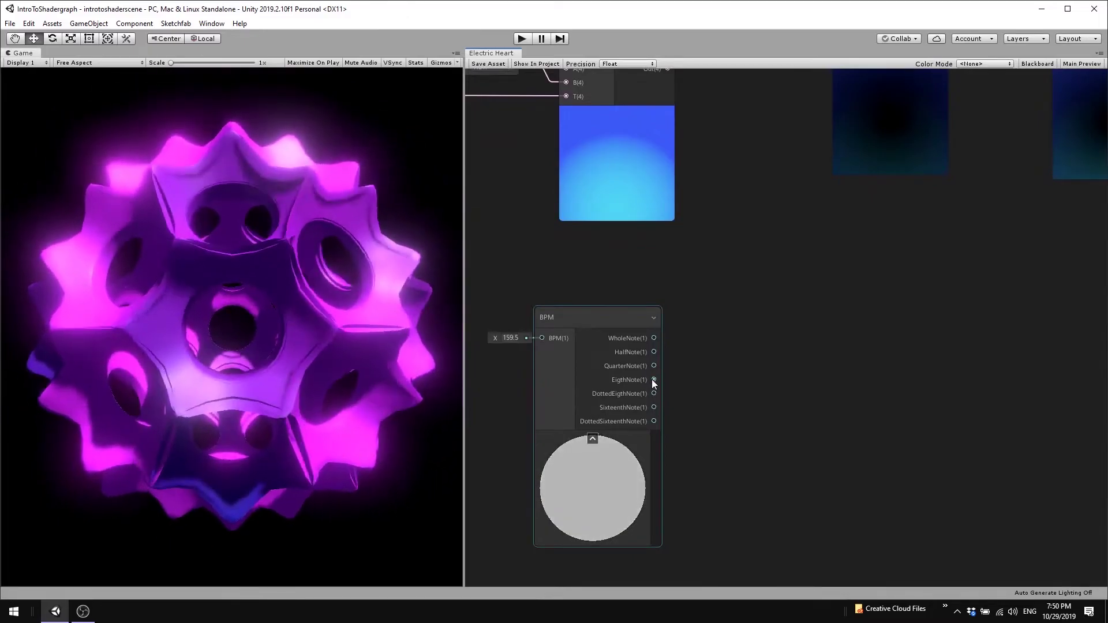
Multiply the BPM EighthNote (B) by Time's Sine Time (A) in a new Multiply node
{"action": "left_click_drag", "start_coordinate": [654, 379], "coordinate": [727, 378]}
{"action": "type", "text": "mul"}
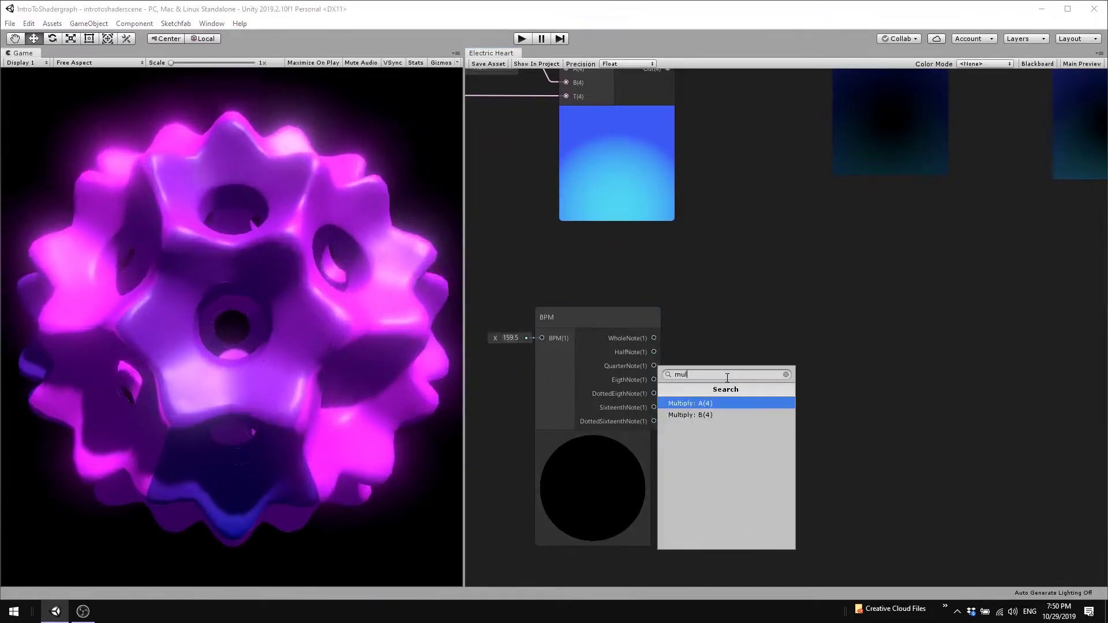
{"action": "key", "text": "Down"}
{"action": "key", "text": "Return"}
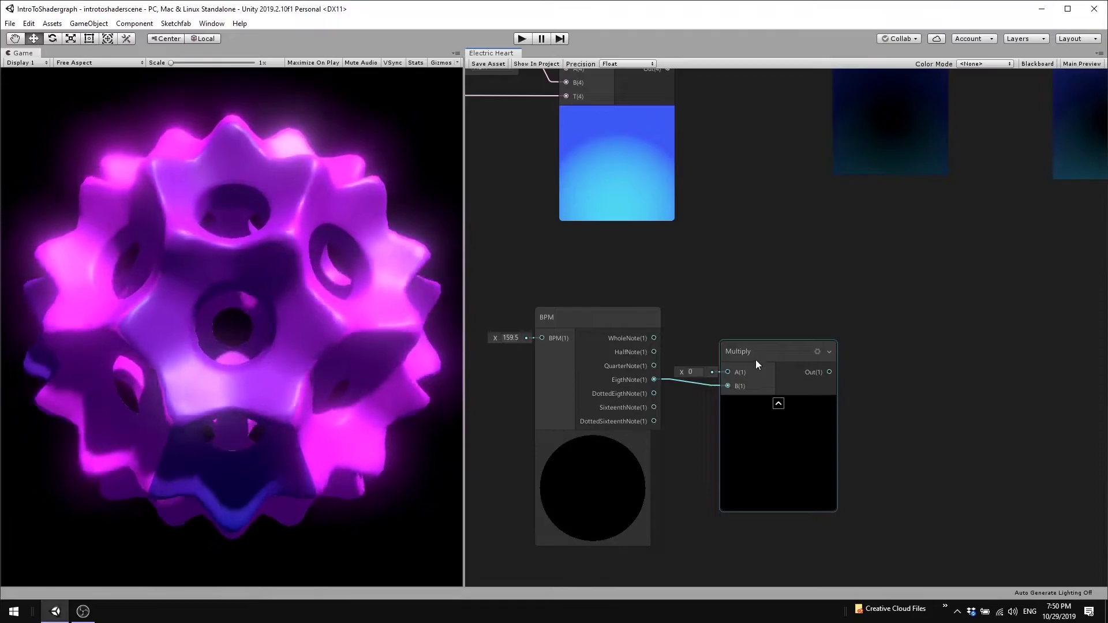
{"action": "mouse_move", "coordinate": [756, 359]}
{"action": "left_mouse_down"}
{"action": "mouse_move", "coordinate": [846, 325]}
{"action": "mouse_move", "coordinate": [870, 337]}
{"action": "mouse_move", "coordinate": [751, 310]}
{"action": "left_mouse_up"}
{"action": "type", "text": "tim"}
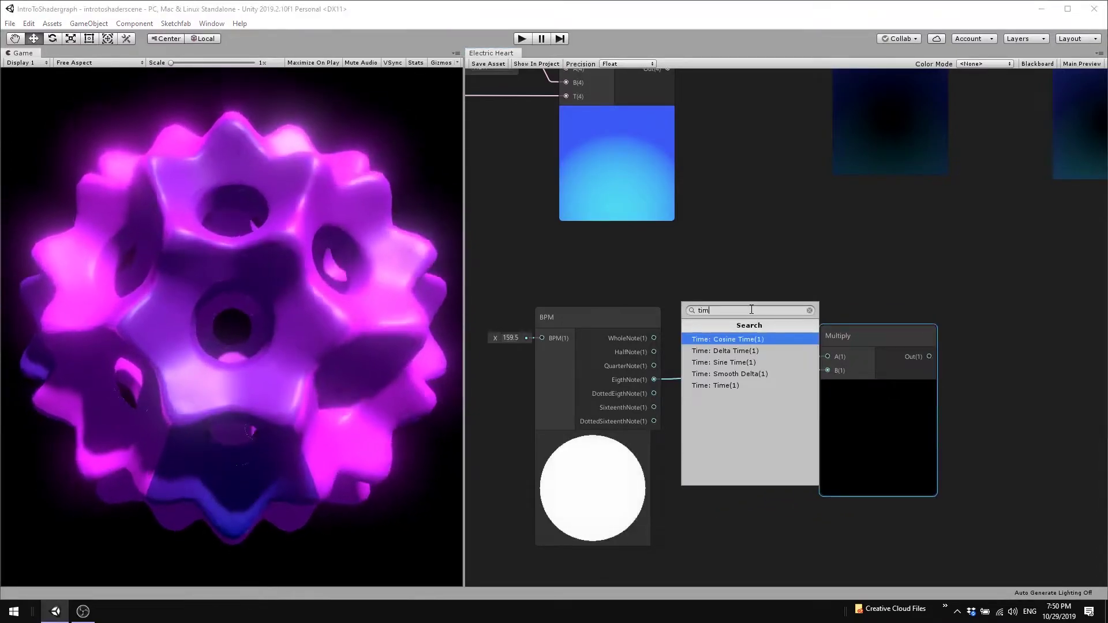
{"action": "key", "text": "Return"}
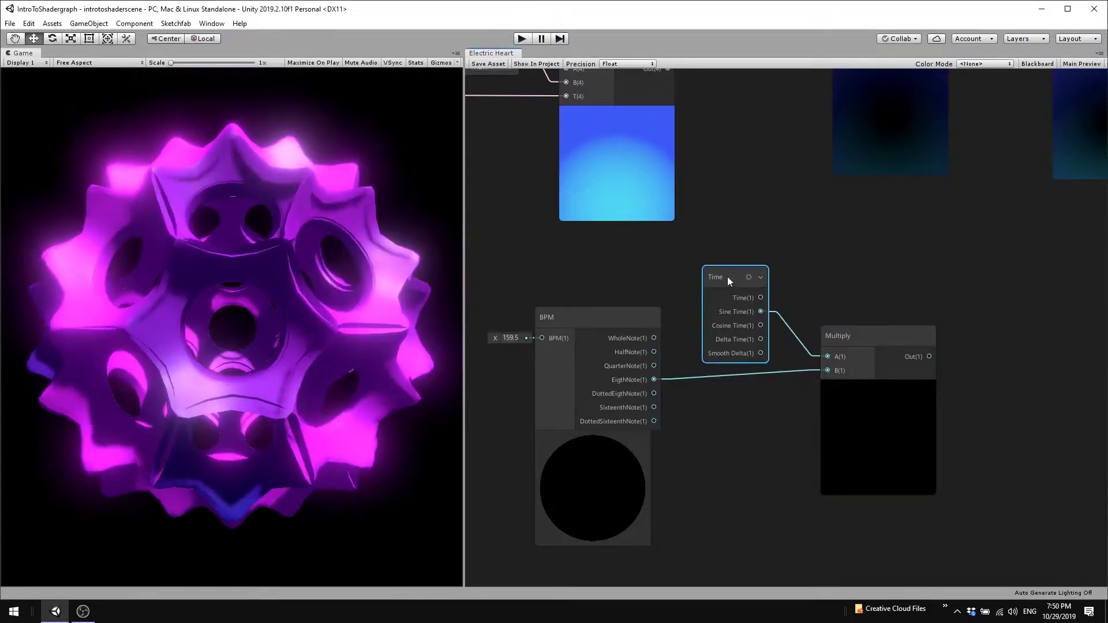
{"action": "left_click_drag", "start_coordinate": [721, 287], "coordinate": [731, 264]}
{"action": "left_click", "coordinate": [865, 333]}
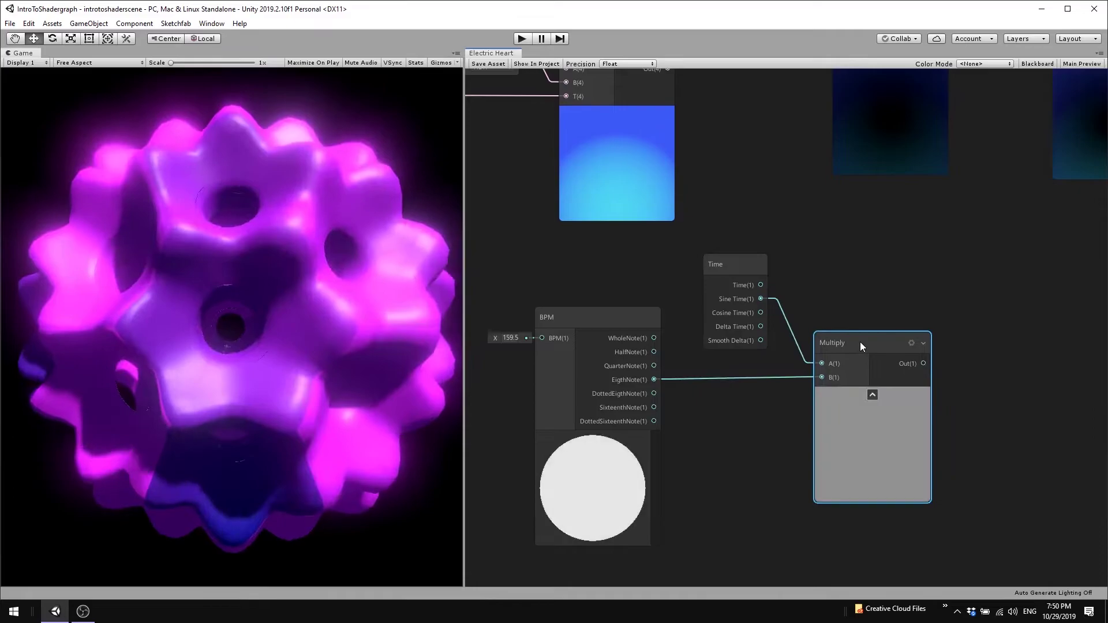
Remap that product and wire the Remap output into the second Multiply's B input
{"action": "scroll", "coordinate": [1003, 398], "scroll_direction": "down", "scroll_amount": 2}
{"action": "mouse_move", "coordinate": [1003, 398]}
{"action": "middle_mouse_down"}
{"action": "mouse_move", "coordinate": [673, 431]}
{"action": "mouse_move", "coordinate": [721, 425]}
{"action": "middle_mouse_up"}
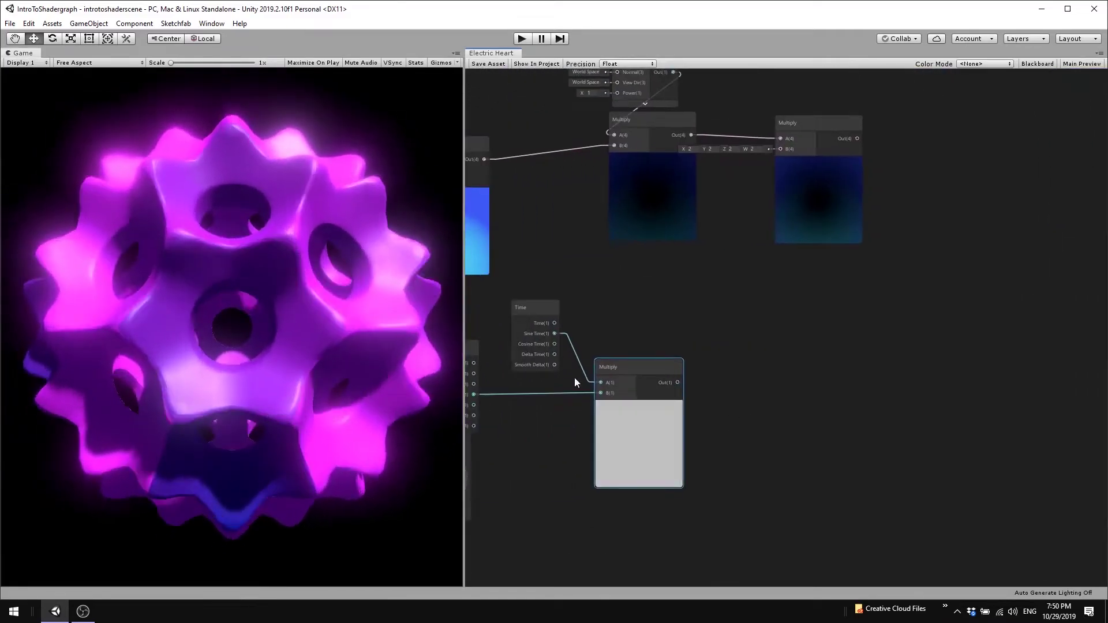
{"action": "left_click_drag", "start_coordinate": [677, 383], "coordinate": [742, 384]}
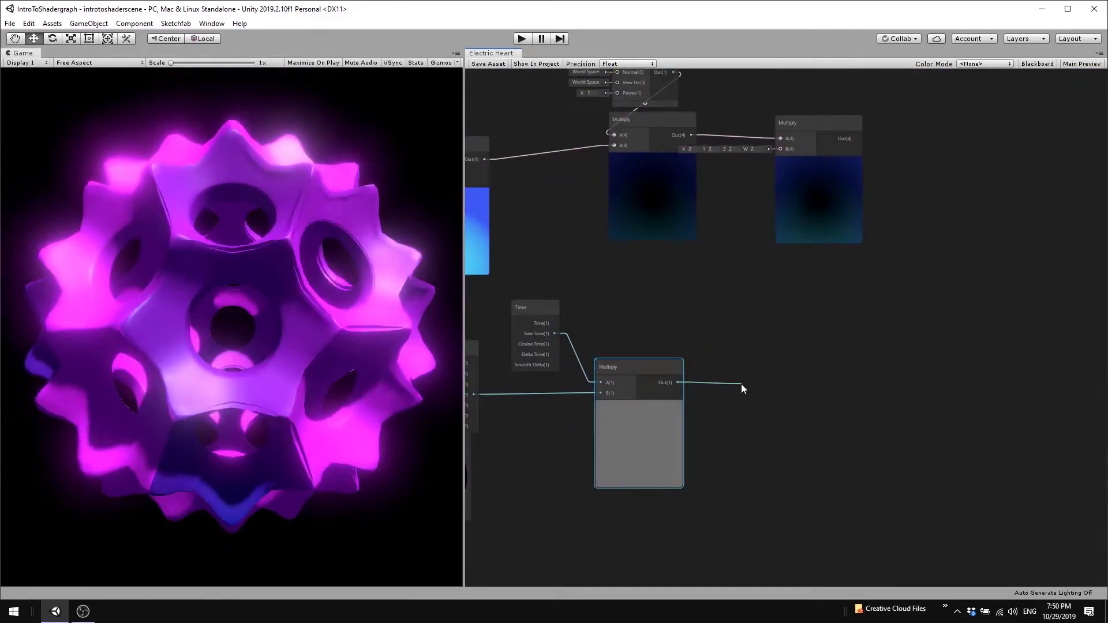
{"action": "type", "text": "remap"}
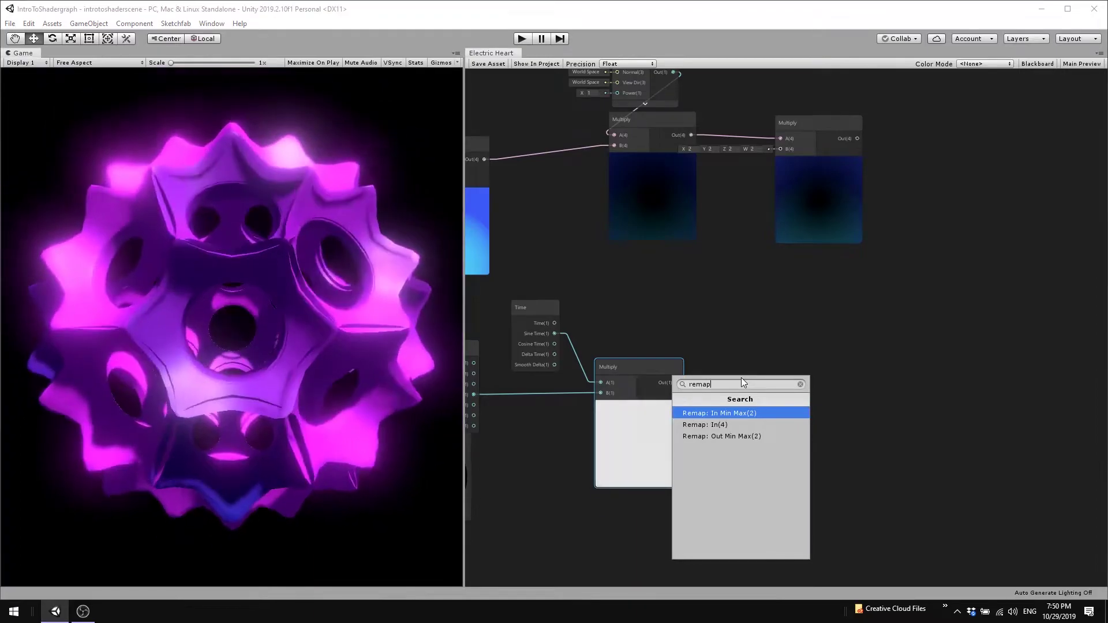
{"action": "key", "text": "Down"}
{"action": "key", "text": "Return"}
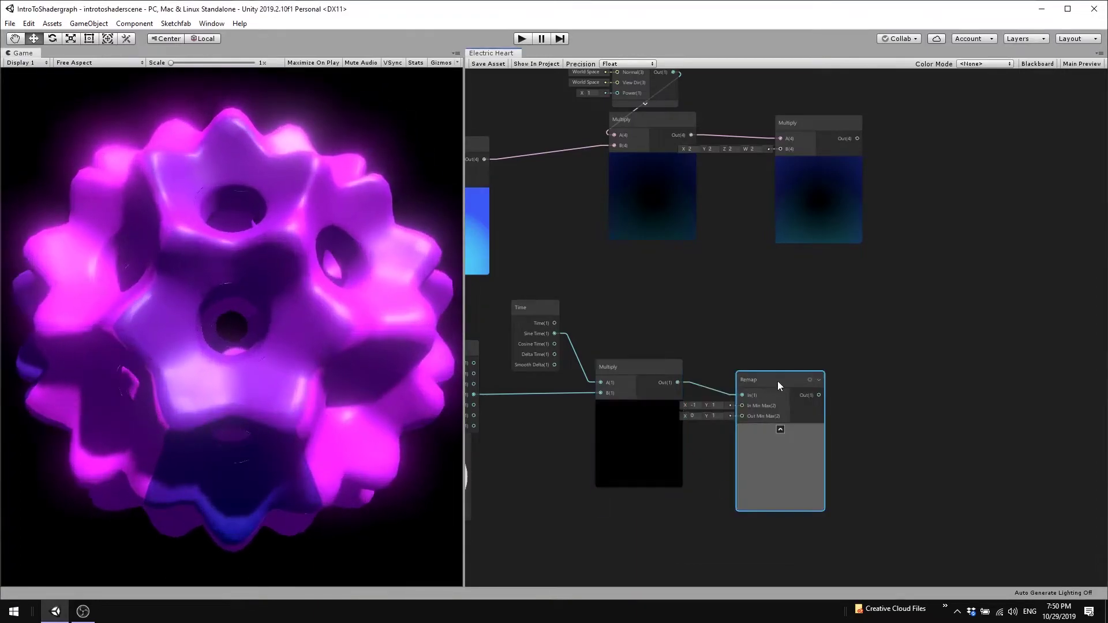
{"action": "left_click_drag", "start_coordinate": [798, 376], "coordinate": [789, 369]}
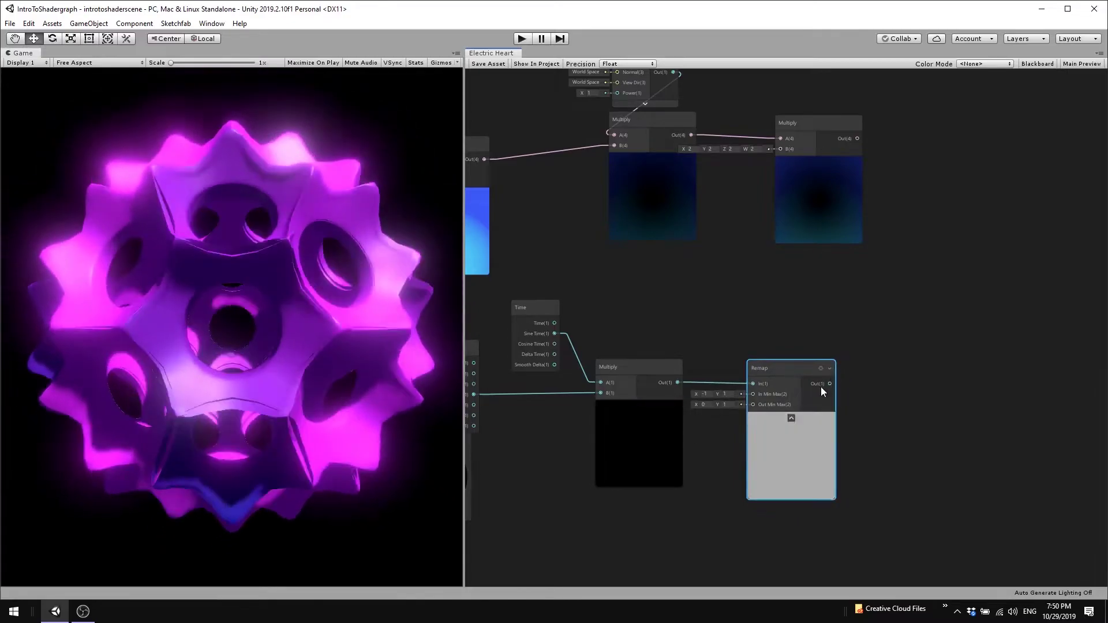
{"action": "left_click_drag", "start_coordinate": [830, 385], "coordinate": [779, 149]}
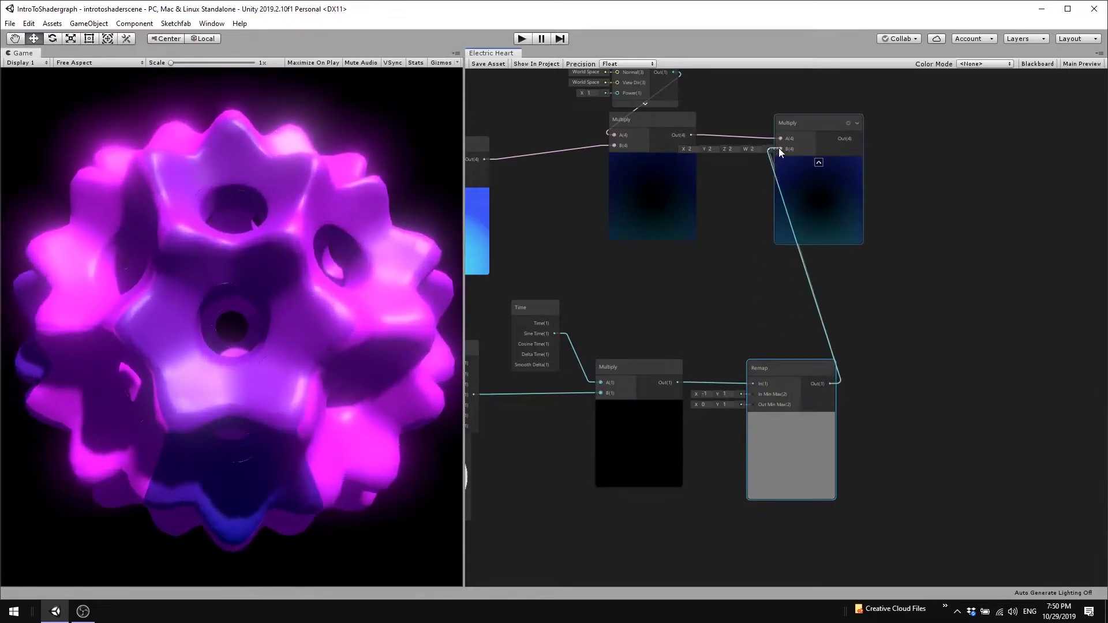
{"action": "scroll", "coordinate": [742, 234], "scroll_direction": "down", "scroll_amount": 5}
Select all the electricity chain nodes and group them into a Glow group
{"action": "scroll", "coordinate": [710, 248], "scroll_direction": "down", "scroll_amount": 3}
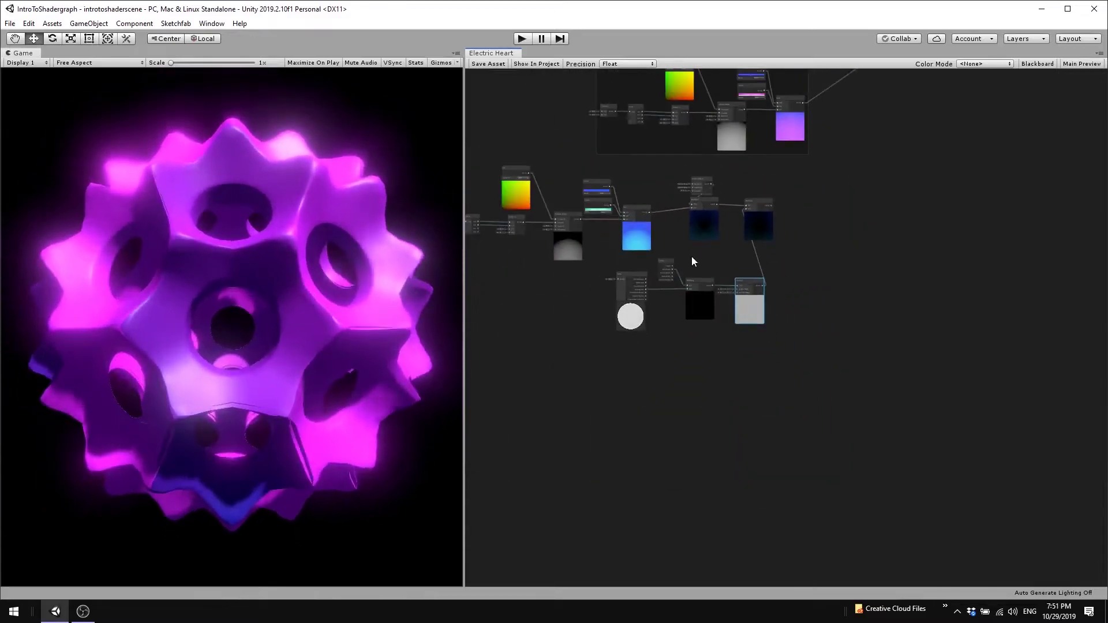
{"action": "middle_click_drag", "start_coordinate": [661, 360], "coordinate": [815, 421]}
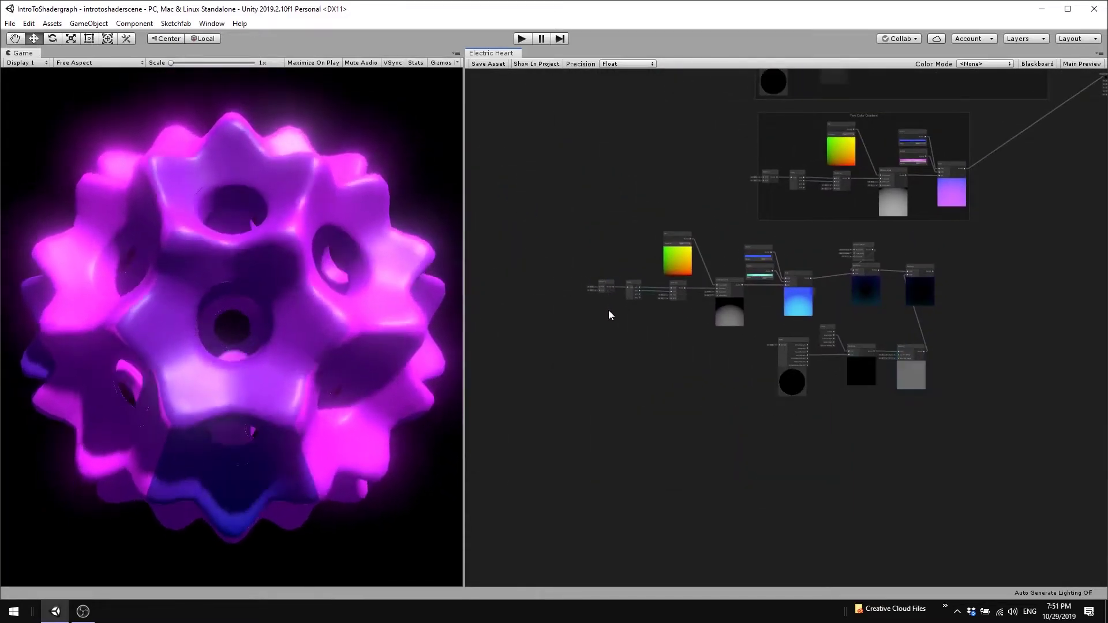
{"action": "left_click_drag", "start_coordinate": [608, 310], "coordinate": [794, 250]}
{"action": "left_click_drag", "start_coordinate": [800, 306], "coordinate": [792, 322]}
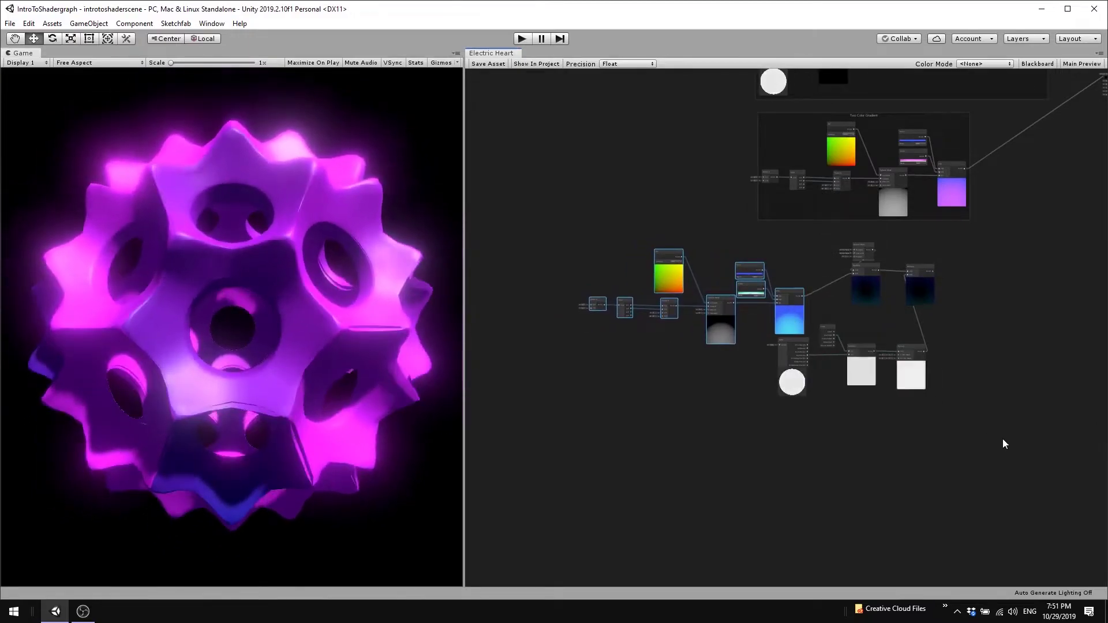
{"action": "mouse_move", "coordinate": [1003, 438]}
{"action": "left_mouse_down"}
{"action": "mouse_move", "coordinate": [608, 215]}
{"action": "mouse_move", "coordinate": [546, 227]}
{"action": "left_mouse_up"}
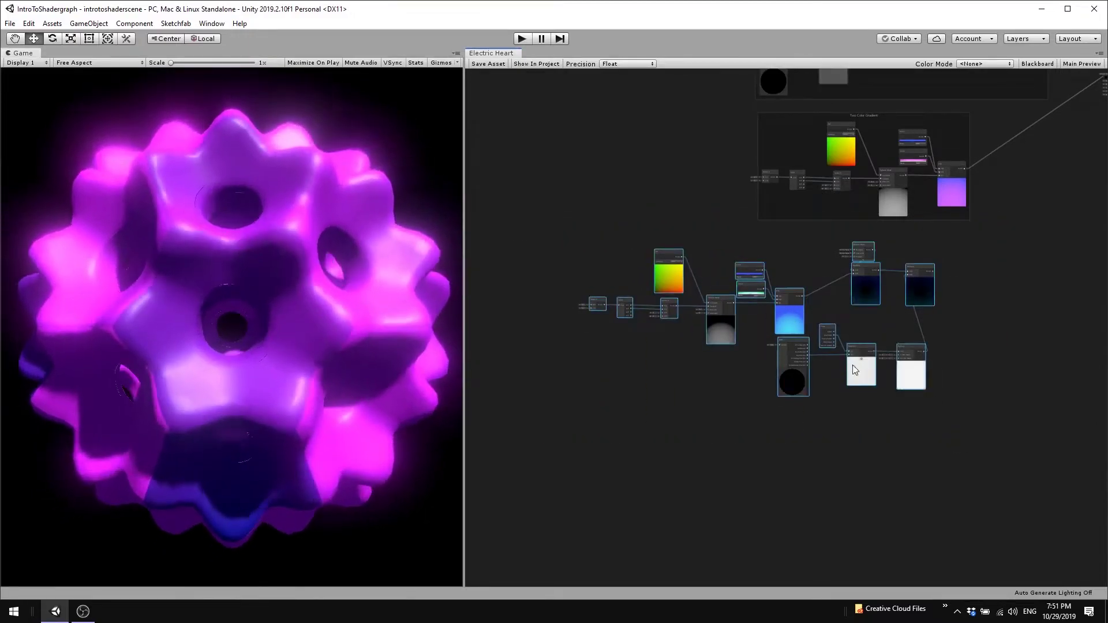
{"action": "right_click", "coordinate": [858, 370]}
{"action": "left_click", "coordinate": [920, 516]}
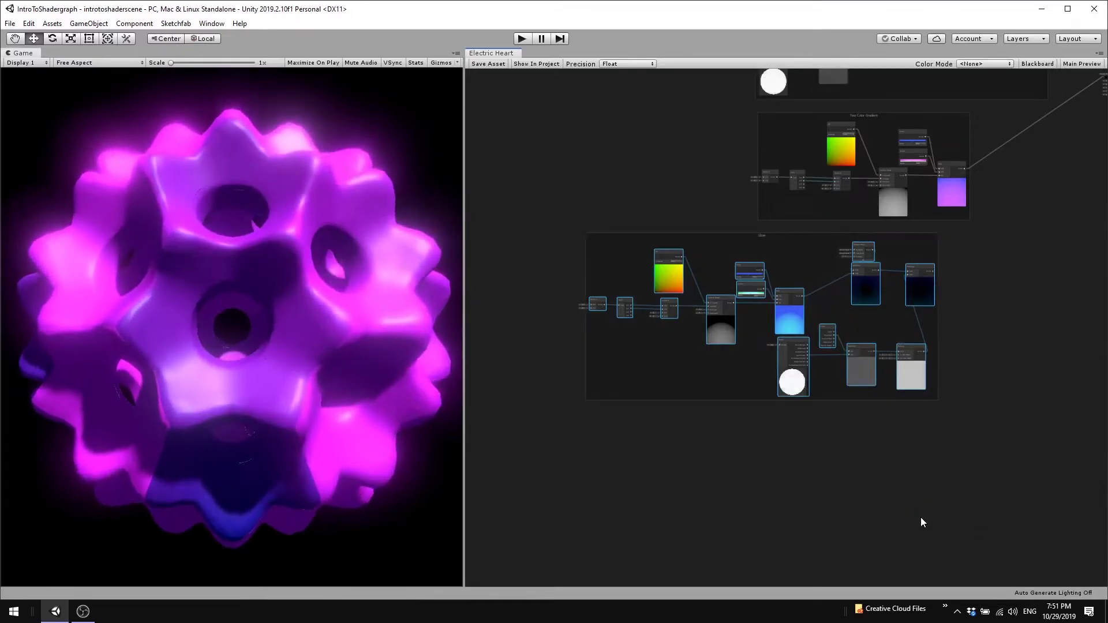
Connect the final Multiply output into the PBR Master node
{"action": "scroll", "coordinate": [819, 250], "scroll_direction": "up", "scroll_amount": 1}
{"action": "scroll", "coordinate": [731, 247], "scroll_direction": "up", "scroll_amount": 5}
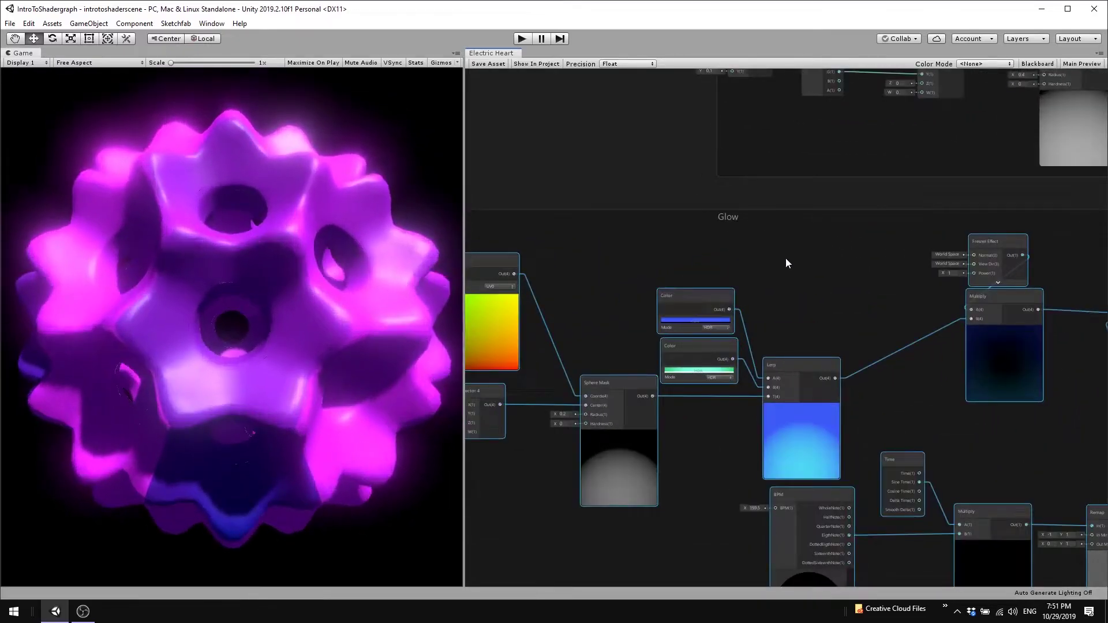
{"action": "middle_click_drag", "start_coordinate": [912, 329], "coordinate": [456, 255]}
{"action": "scroll", "coordinate": [1051, 203], "scroll_direction": "down", "scroll_amount": 3}
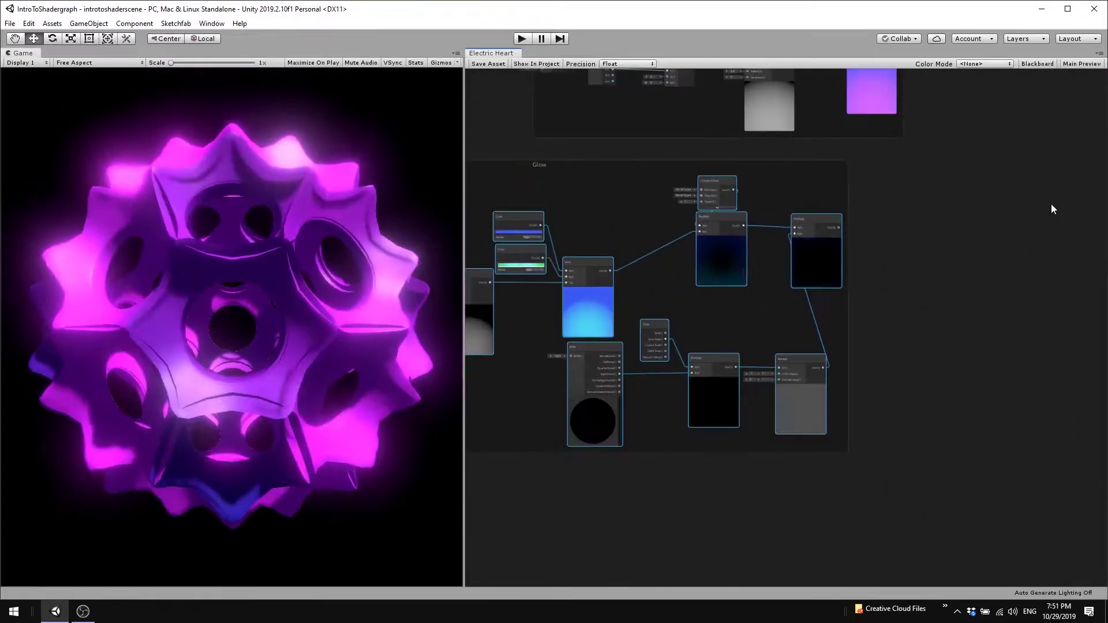
{"action": "middle_click_drag", "start_coordinate": [1051, 203], "coordinate": [851, 442]}
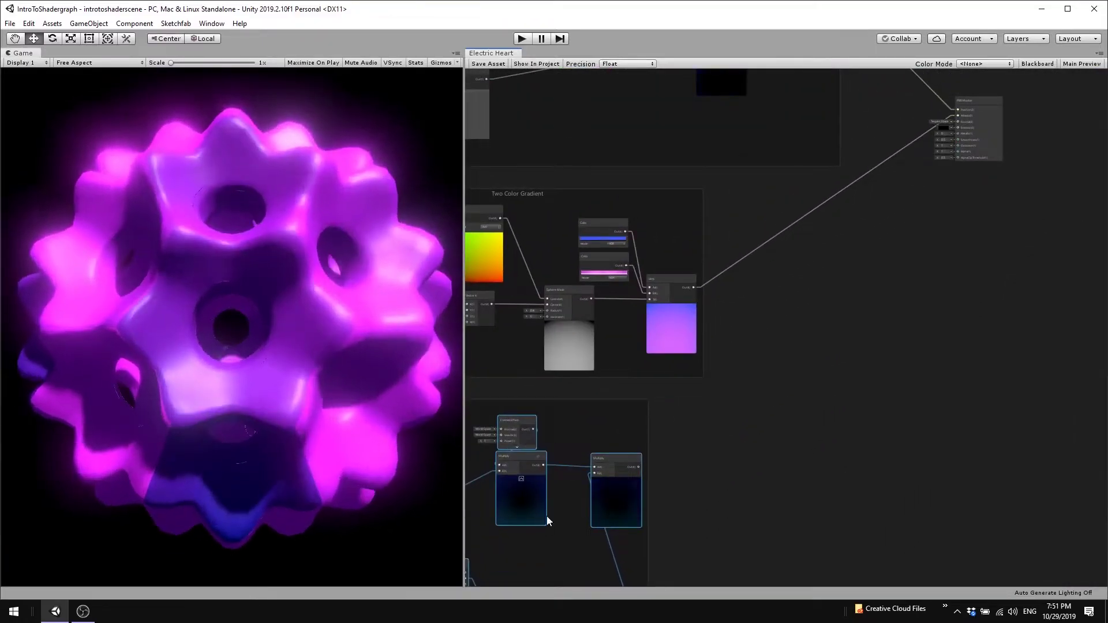
{"action": "left_click_drag", "start_coordinate": [638, 467], "coordinate": [936, 127]}
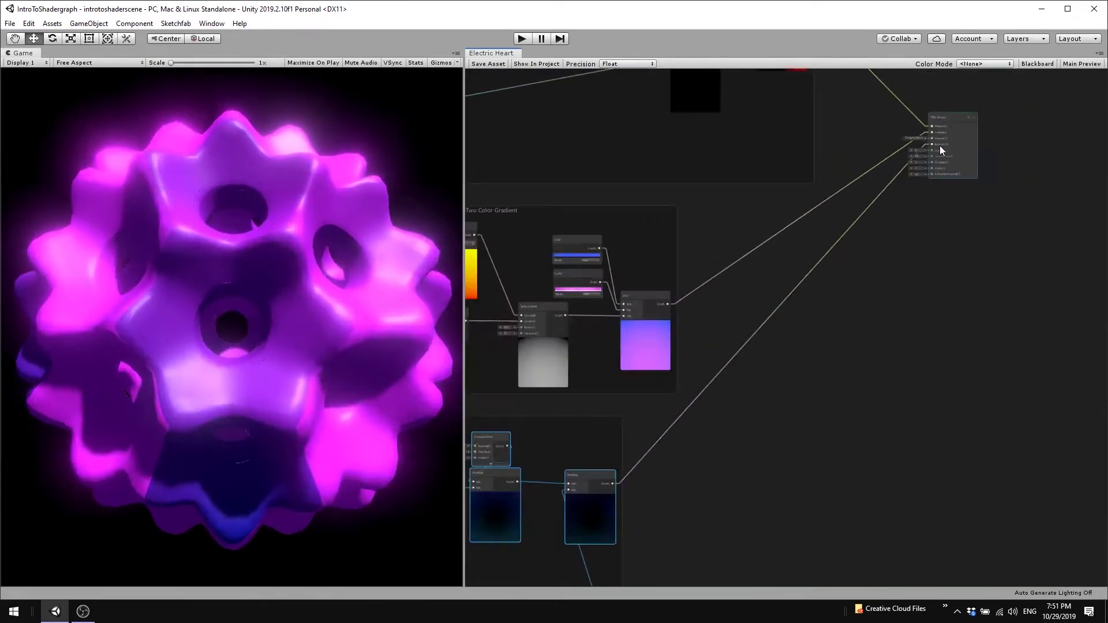
{"action": "scroll", "coordinate": [940, 145], "scroll_direction": "down", "scroll_amount": 3}
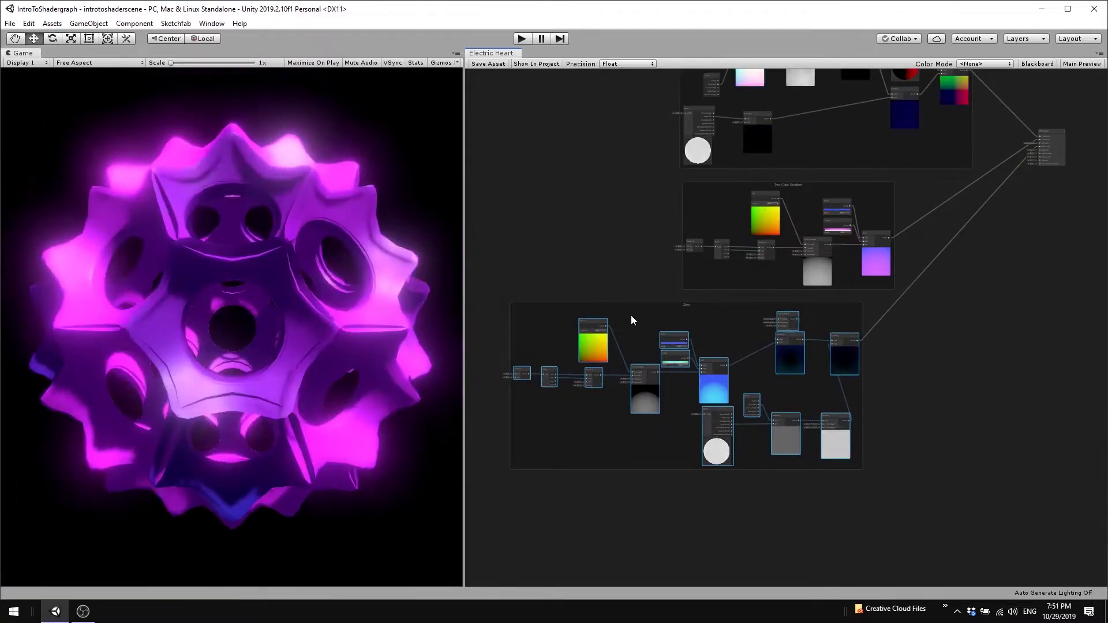
Shift the Glow group slightly right and save the shader graph
{"action": "left_click", "coordinate": [661, 309]}
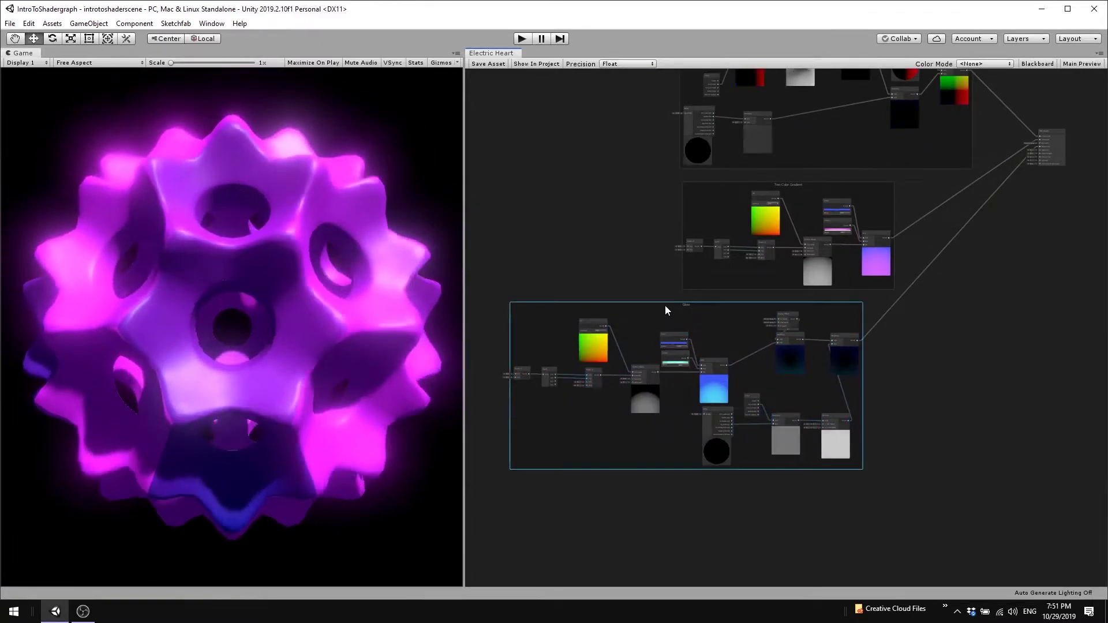
{"action": "left_click_drag", "start_coordinate": [665, 310], "coordinate": [697, 308]}
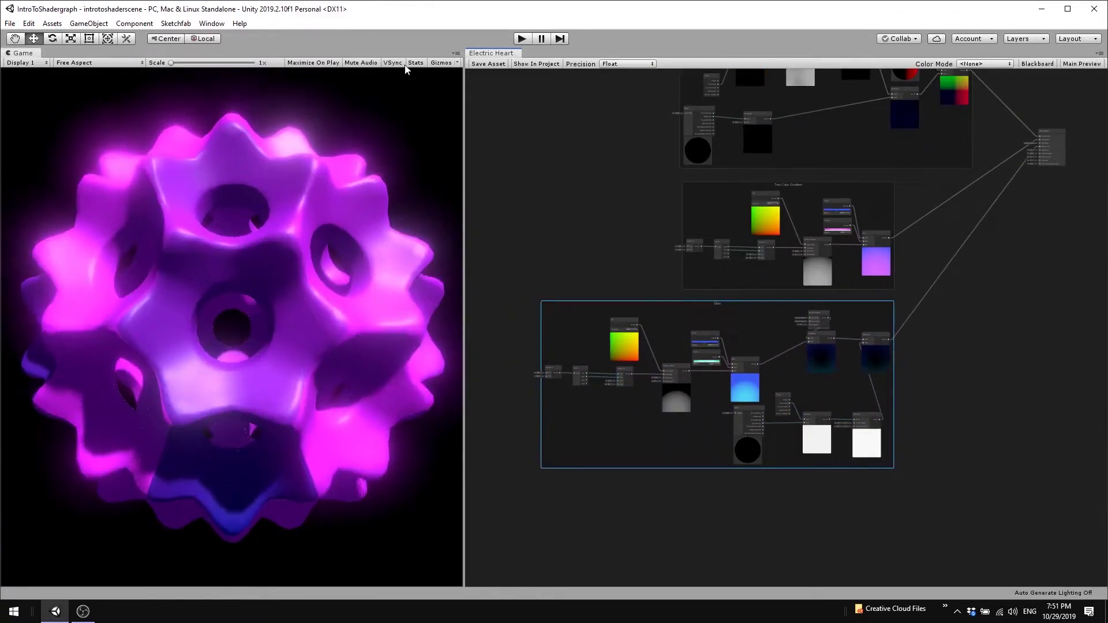
{"action": "left_click", "coordinate": [489, 63]}
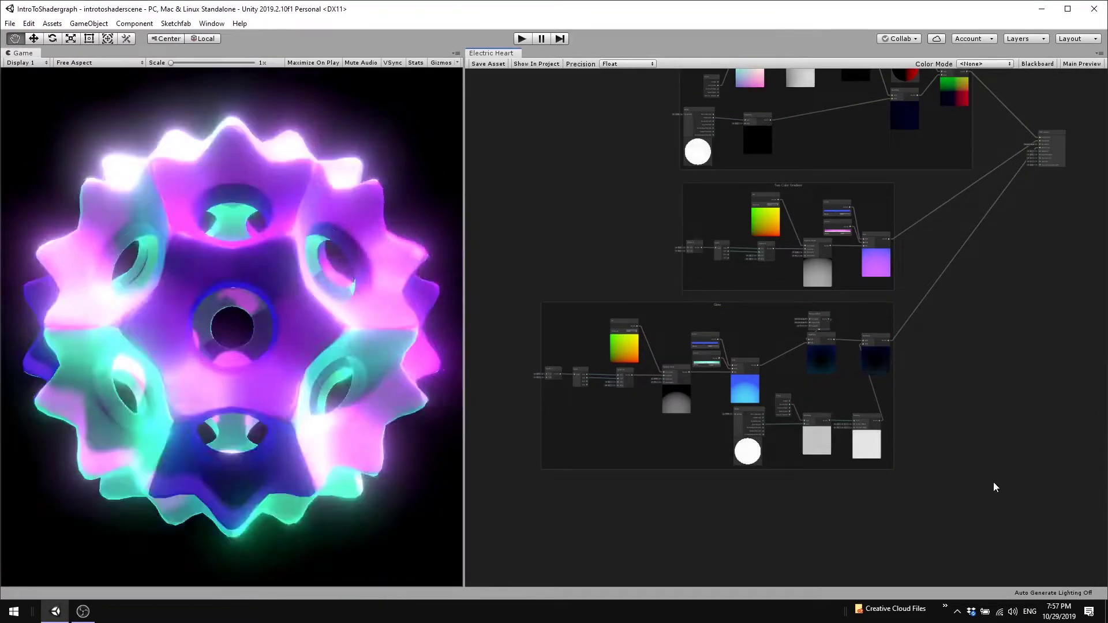
Create a BPM node in empty canvas space and set its BPM to 159.5
{"action": "middle_click_drag", "start_coordinate": [993, 483], "coordinate": [1023, 338]}
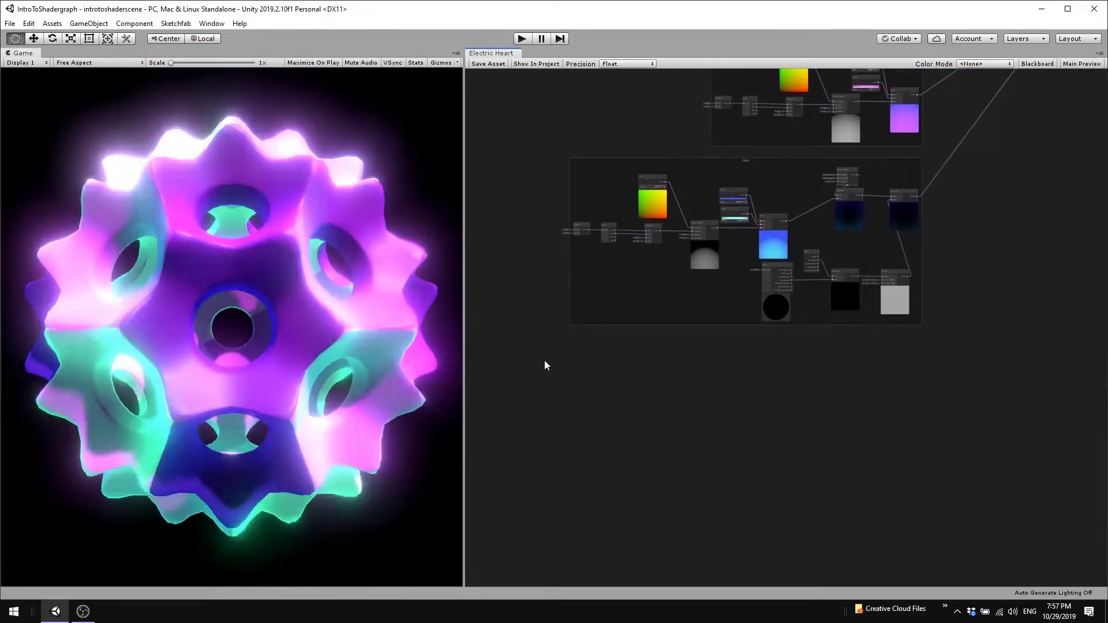
{"action": "scroll", "coordinate": [545, 357], "scroll_direction": "up", "scroll_amount": 3}
{"action": "scroll", "coordinate": [621, 418], "scroll_direction": "up", "scroll_amount": 3}
{"action": "right_click", "coordinate": [622, 418]}
{"action": "left_click", "coordinate": [635, 427]}
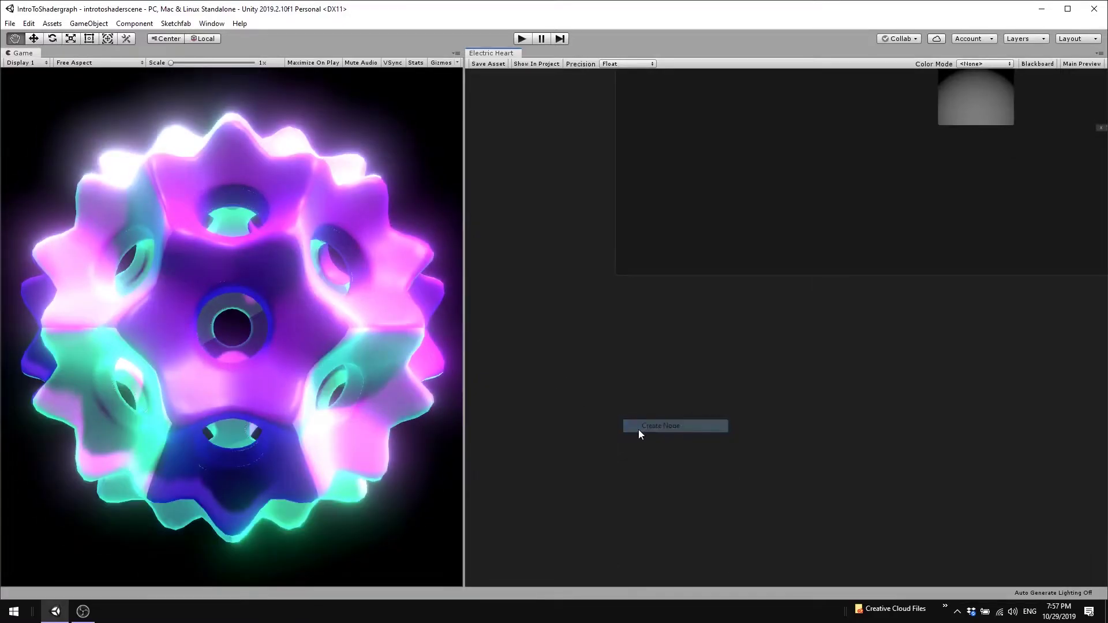
{"action": "type", "text": "bpm"}
{"action": "key", "text": "Return"}
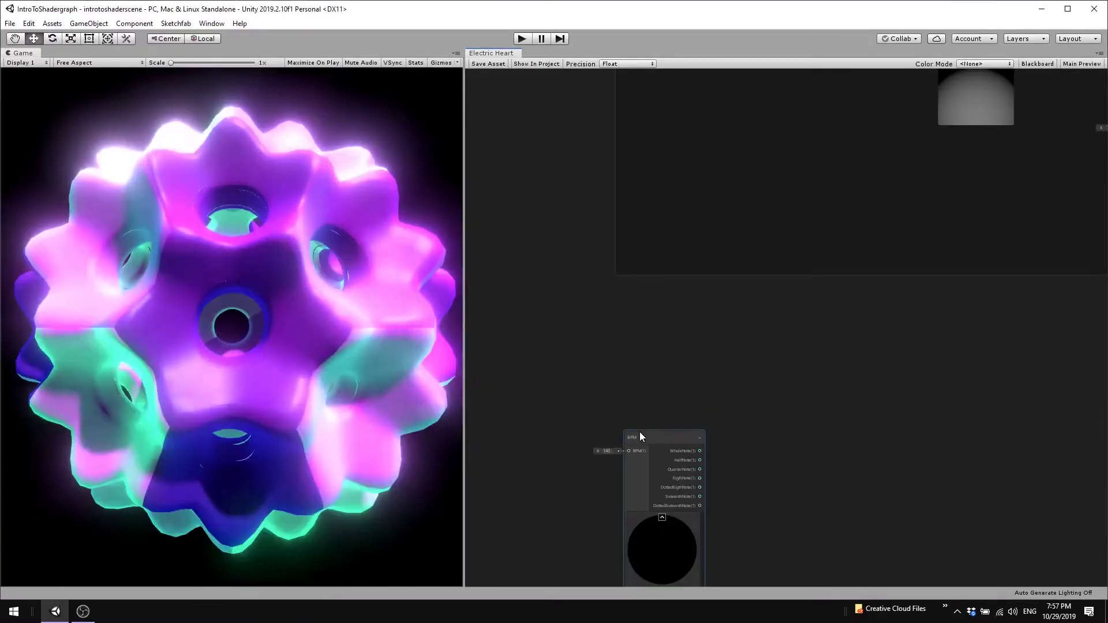
{"action": "left_click_drag", "start_coordinate": [643, 433], "coordinate": [606, 367]}
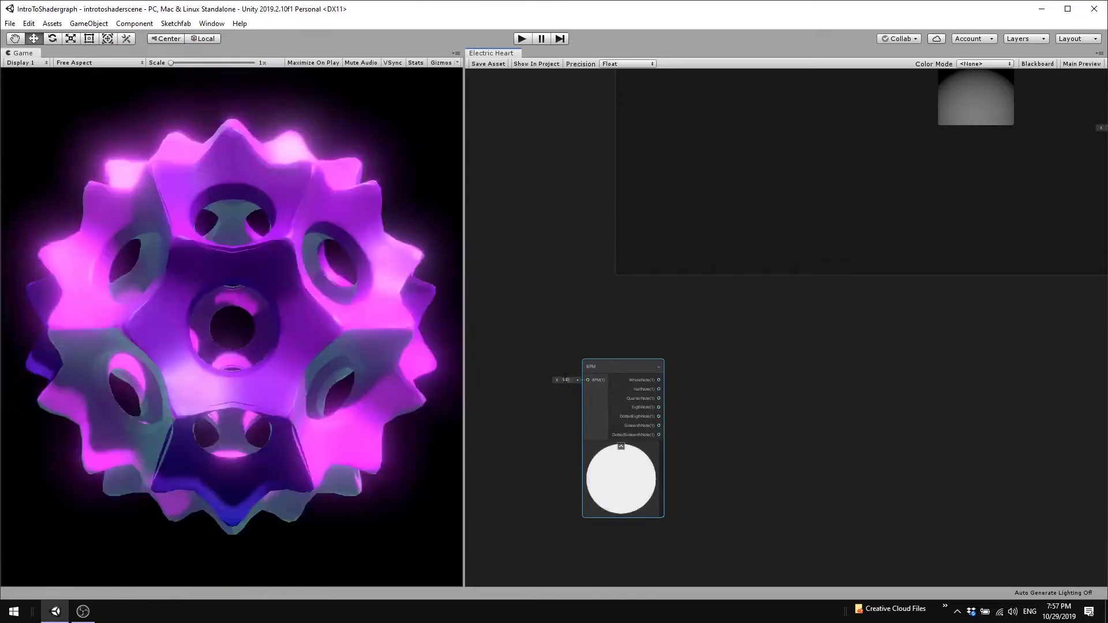
{"action": "type", "text": "59.5"}
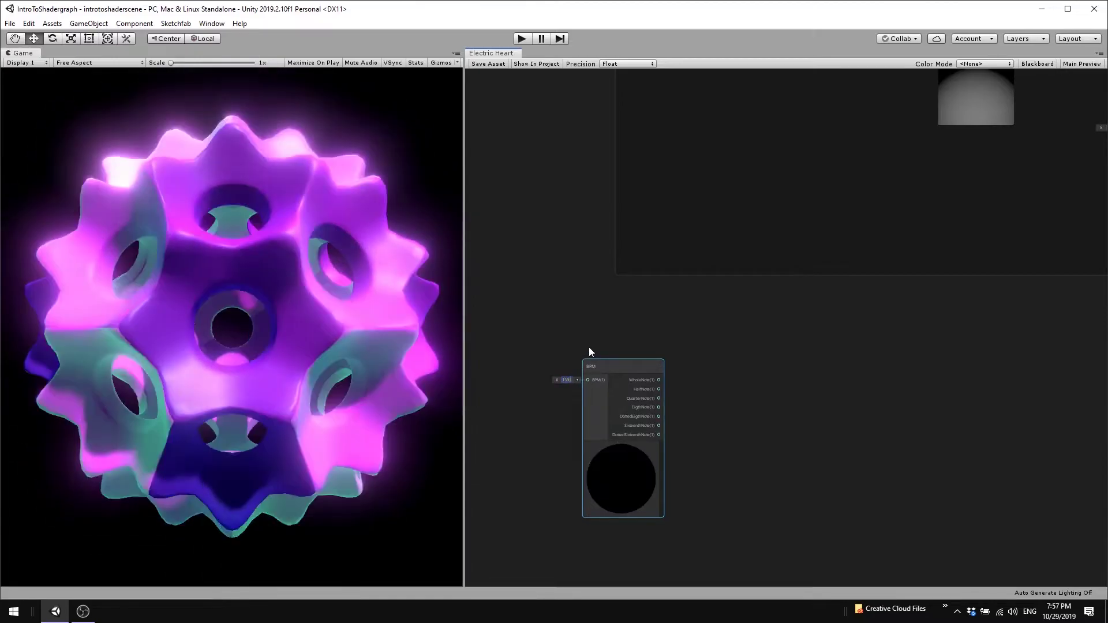
{"action": "key", "text": "Return"}
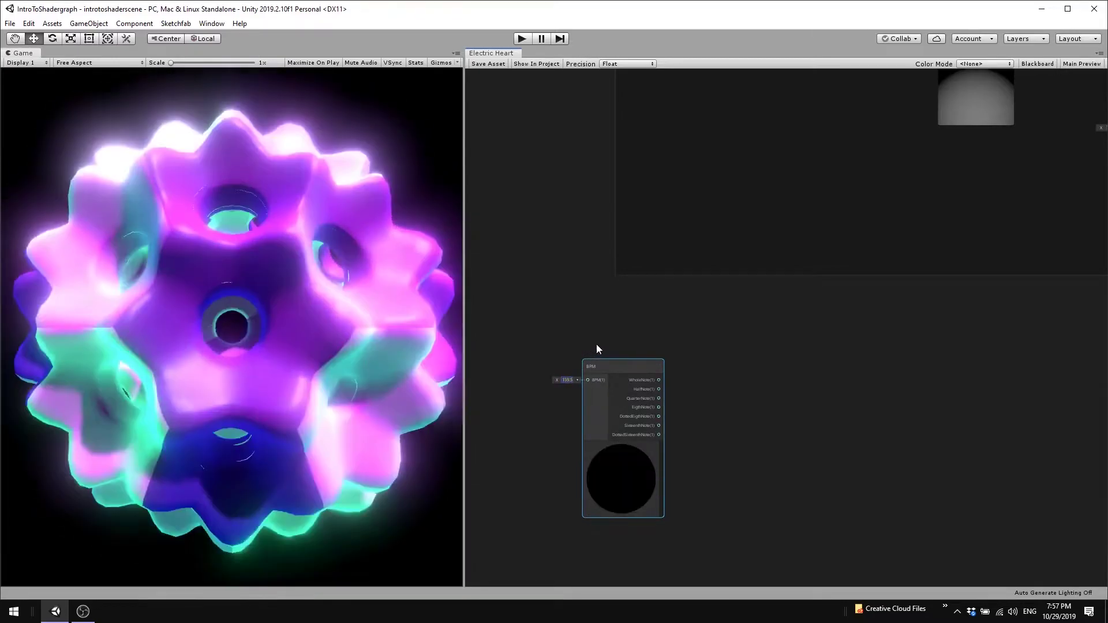
Feed the BPM EighthNote output into a new Tiling And Offset node
{"action": "scroll", "coordinate": [768, 378], "scroll_direction": "up", "scroll_amount": 1}
{"action": "scroll", "coordinate": [768, 378], "scroll_direction": "up", "scroll_amount": 1}
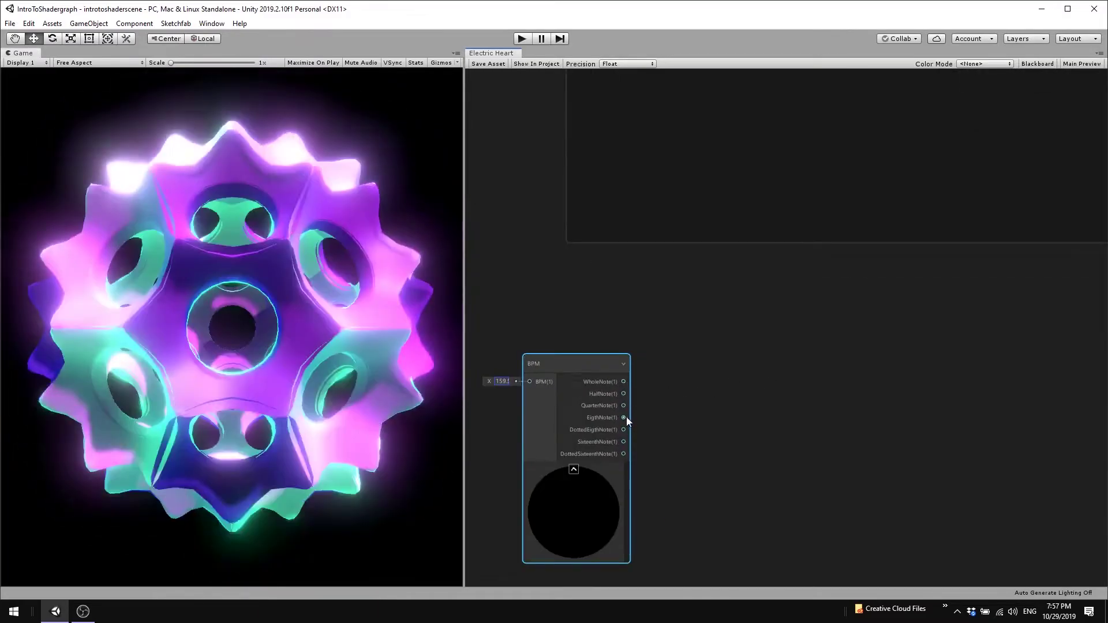
{"action": "left_click_drag", "start_coordinate": [624, 417], "coordinate": [697, 418]}
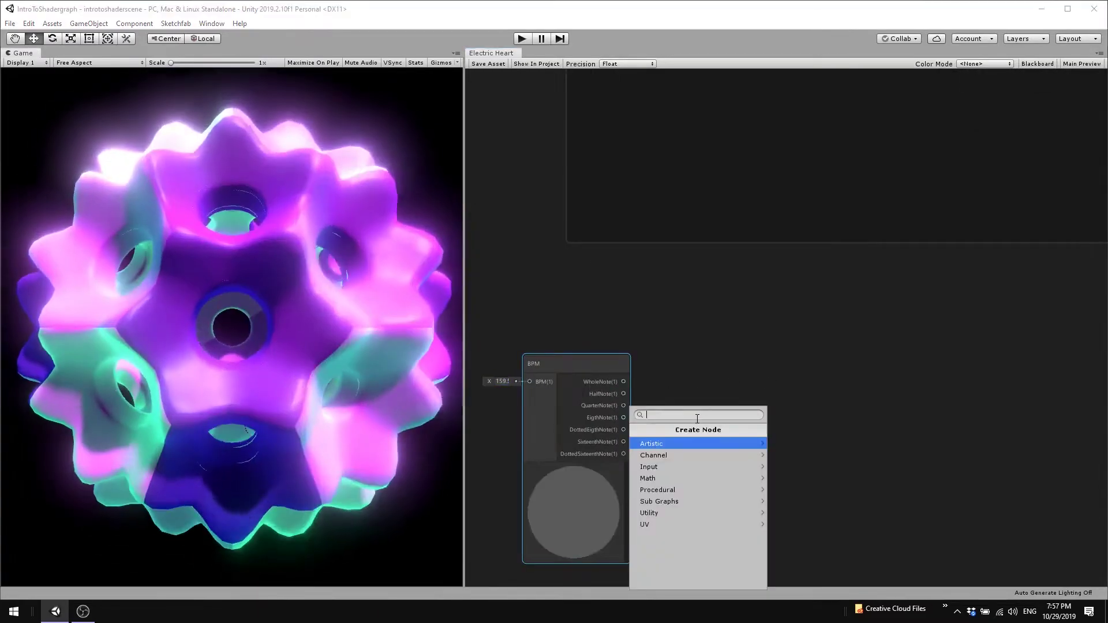
{"action": "type", "text": "tilin"}
{"action": "key", "text": "Return"}
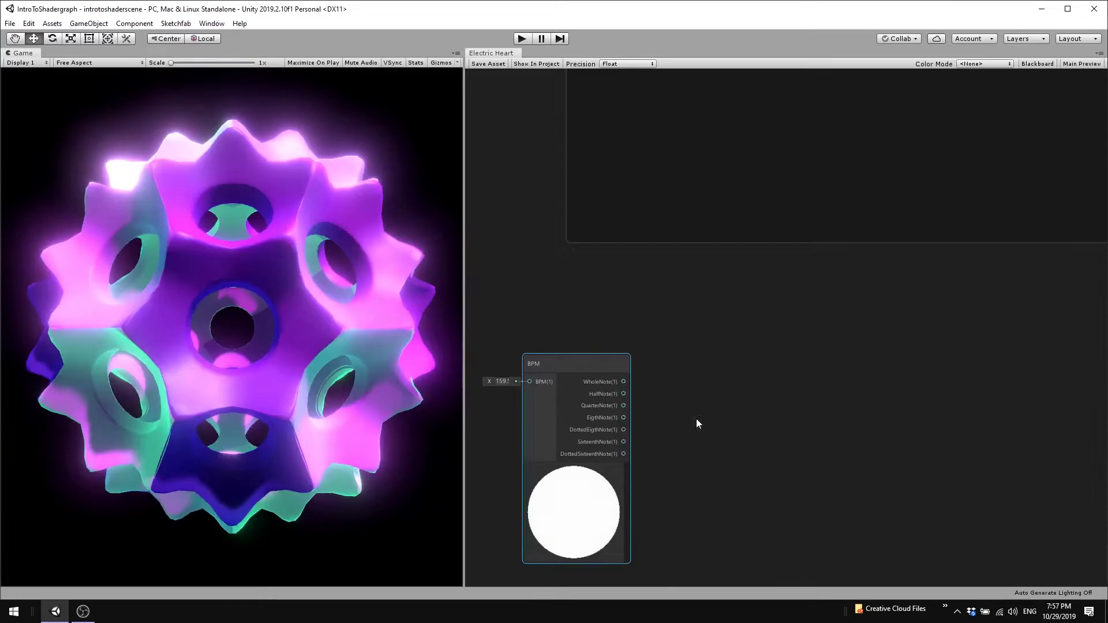
Drive a new Simple Noise node from Tiling And Offset's output and set its Scale to 20
{"action": "left_click_drag", "start_coordinate": [726, 380], "coordinate": [752, 372]}
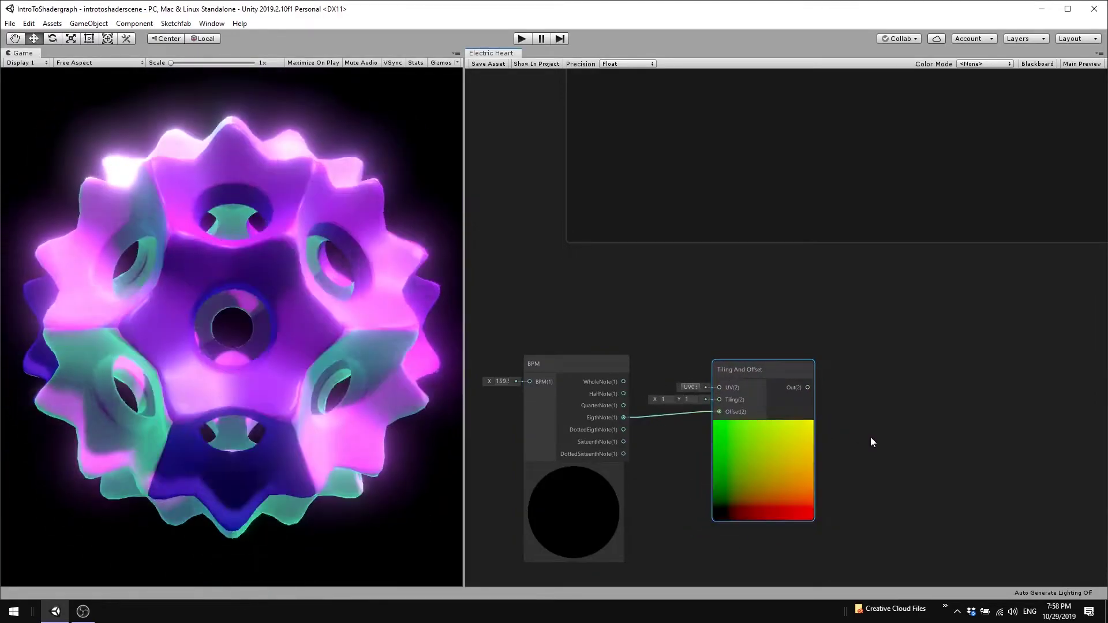
{"action": "middle_click_drag", "start_coordinate": [870, 442], "coordinate": [722, 418]}
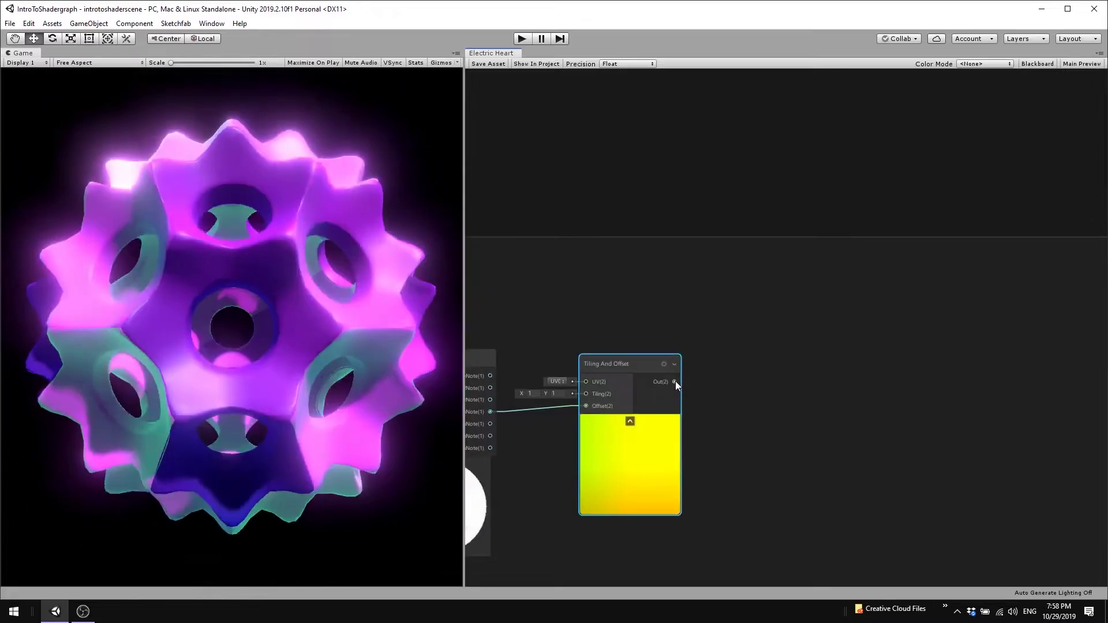
{"action": "left_click_drag", "start_coordinate": [676, 381], "coordinate": [772, 381]}
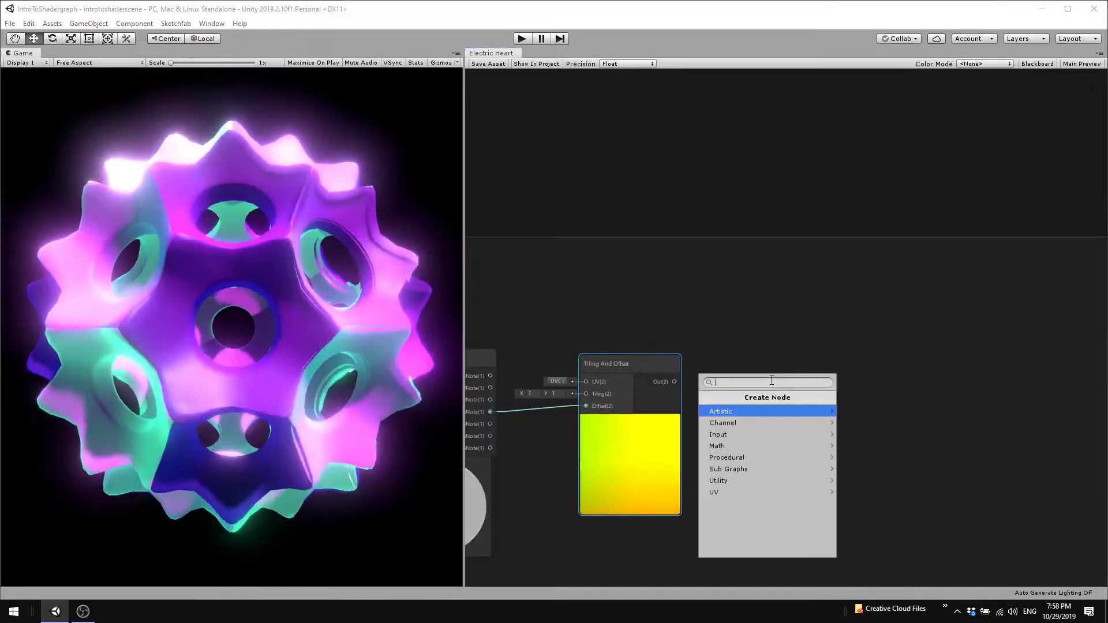
{"action": "type", "text": "simpl"}
{"action": "key", "text": "Down"}
{"action": "key", "text": "Return"}
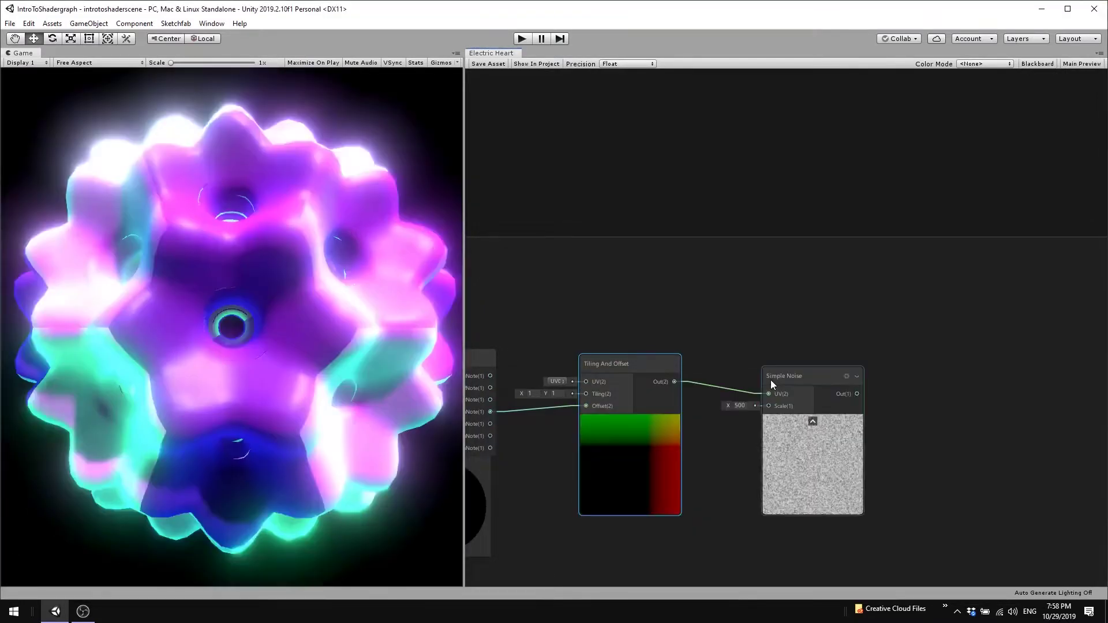
{"action": "left_click_drag", "start_coordinate": [808, 371], "coordinate": [810, 371]}
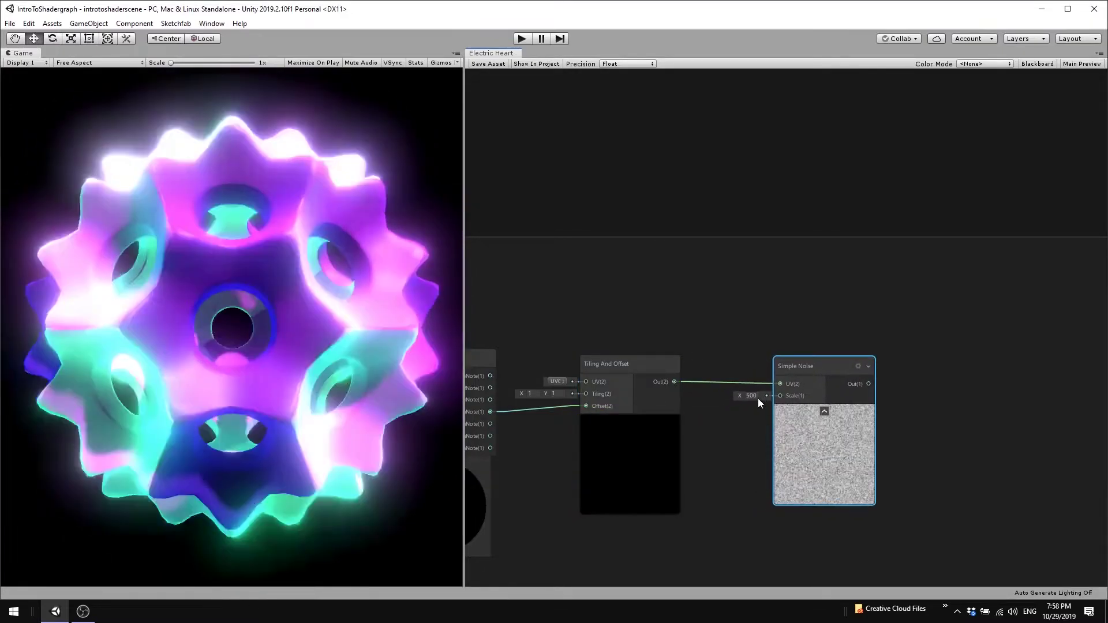
{"action": "left_click", "coordinate": [752, 397]}
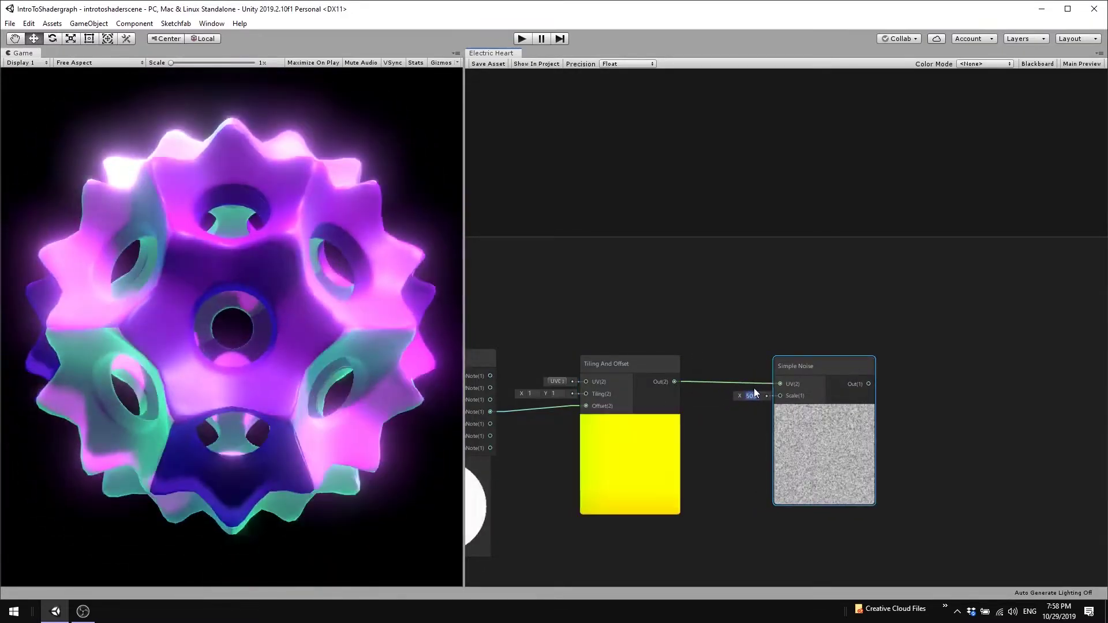
{"action": "type", "text": "20"}
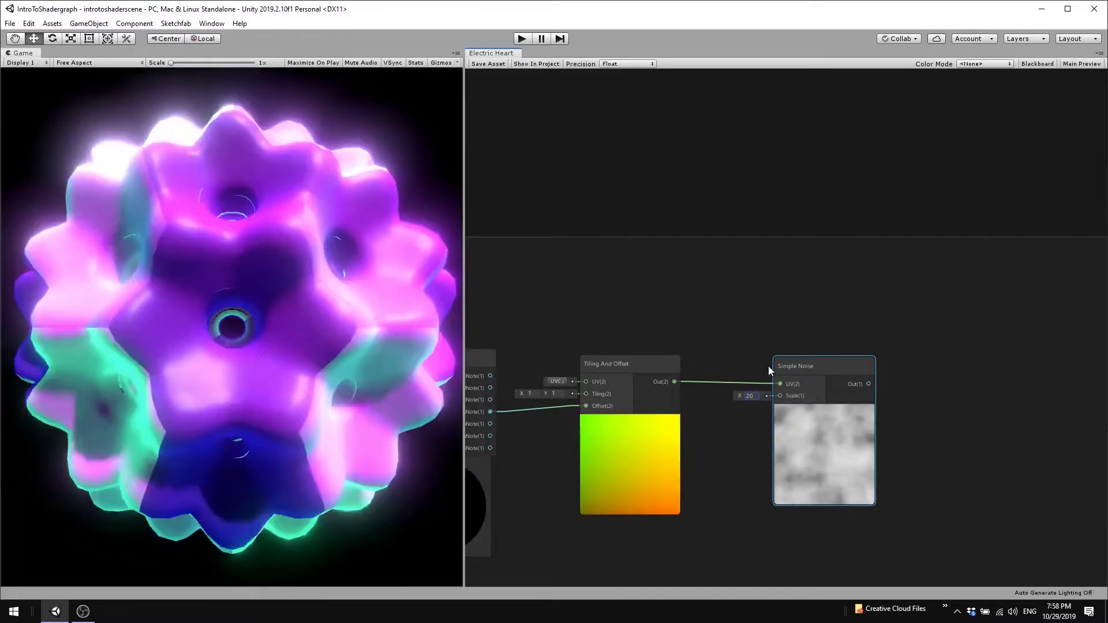
{"action": "middle_click_drag", "start_coordinate": [989, 415], "coordinate": [718, 355]}
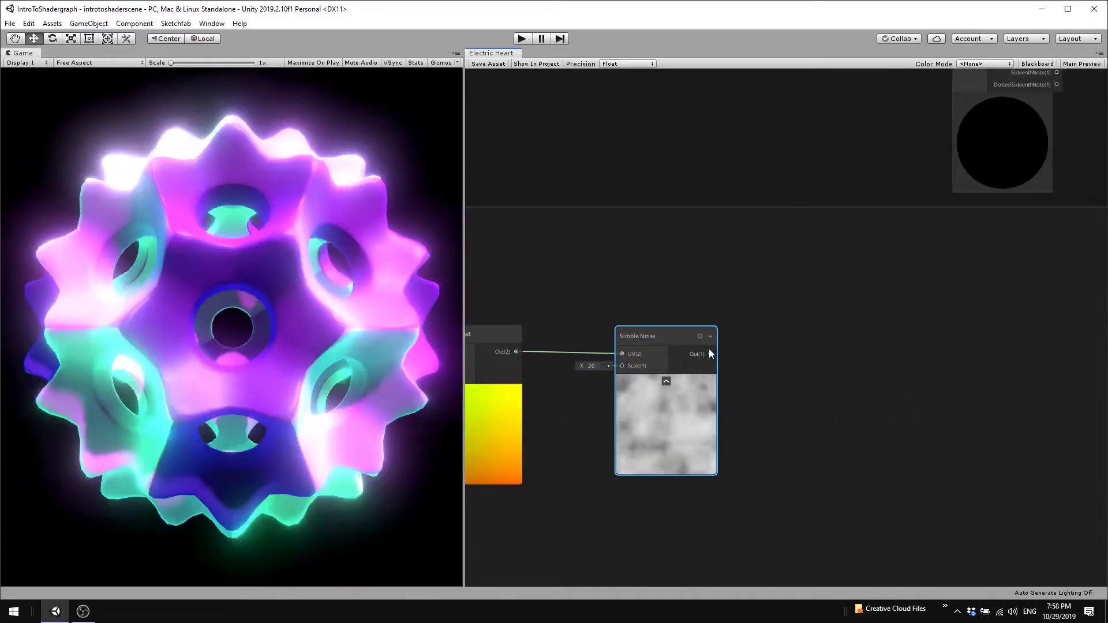
{"action": "left_click_drag", "start_coordinate": [711, 354], "coordinate": [794, 359]}
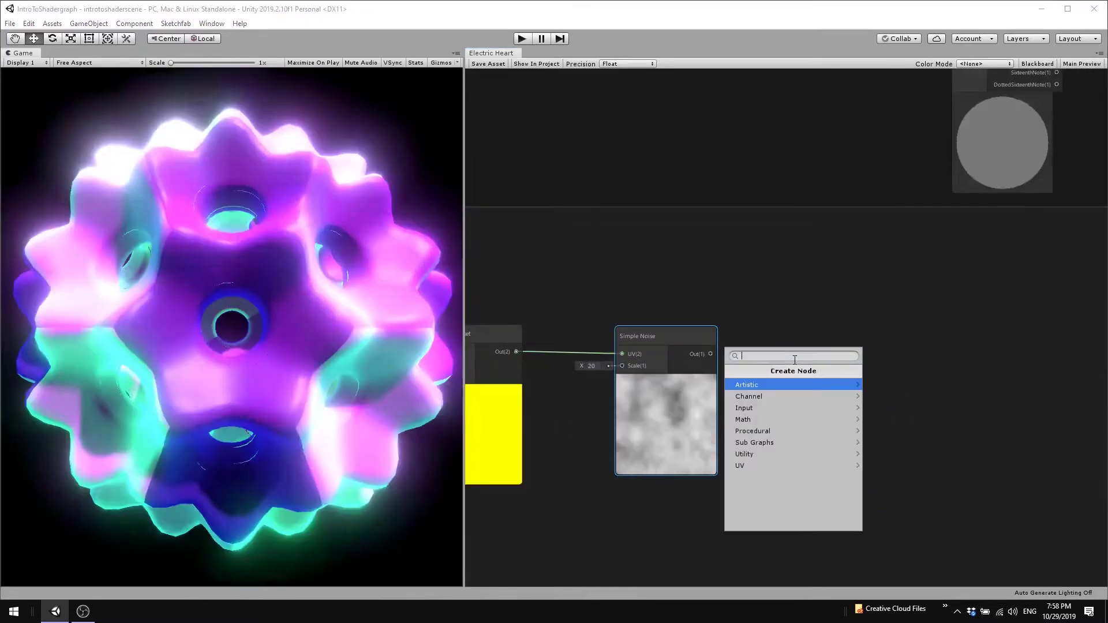
Add a Multiply node fed by the Simple Noise output
{"action": "type", "text": "mul"}
{"action": "key", "text": "Return"}
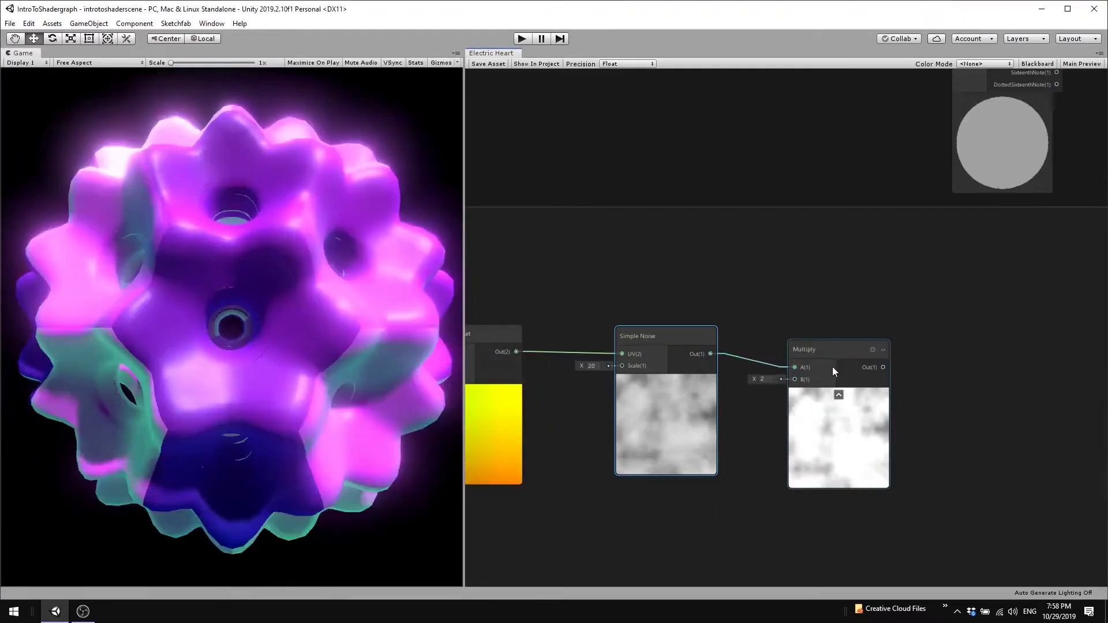
{"action": "left_click_drag", "start_coordinate": [832, 349], "coordinate": [832, 339]}
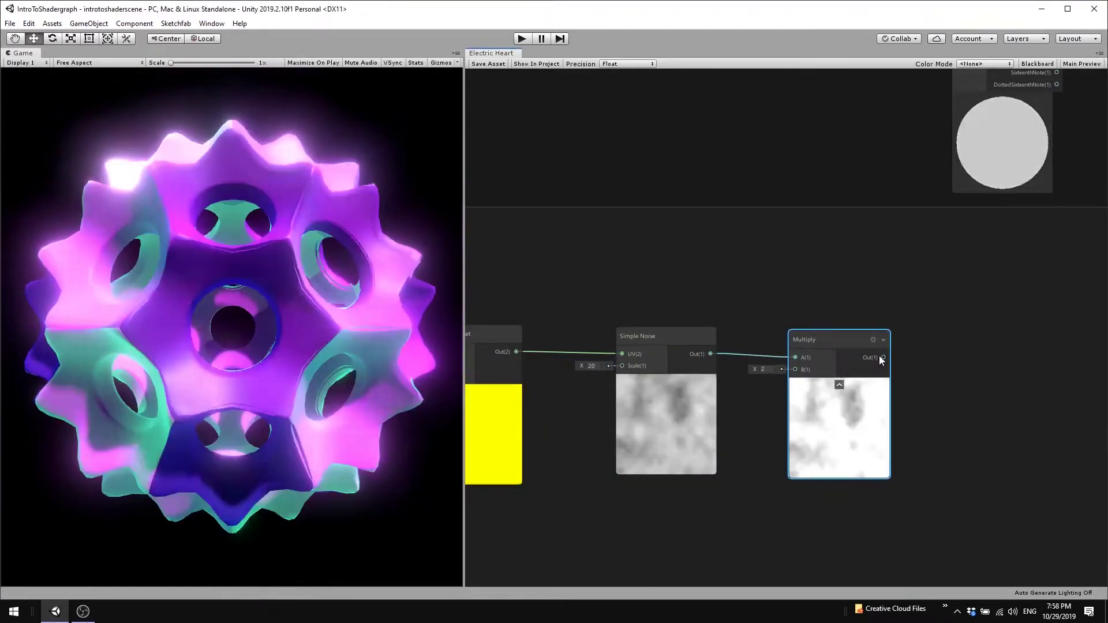
{"action": "middle_click_drag", "start_coordinate": [1027, 414], "coordinate": [881, 401]}
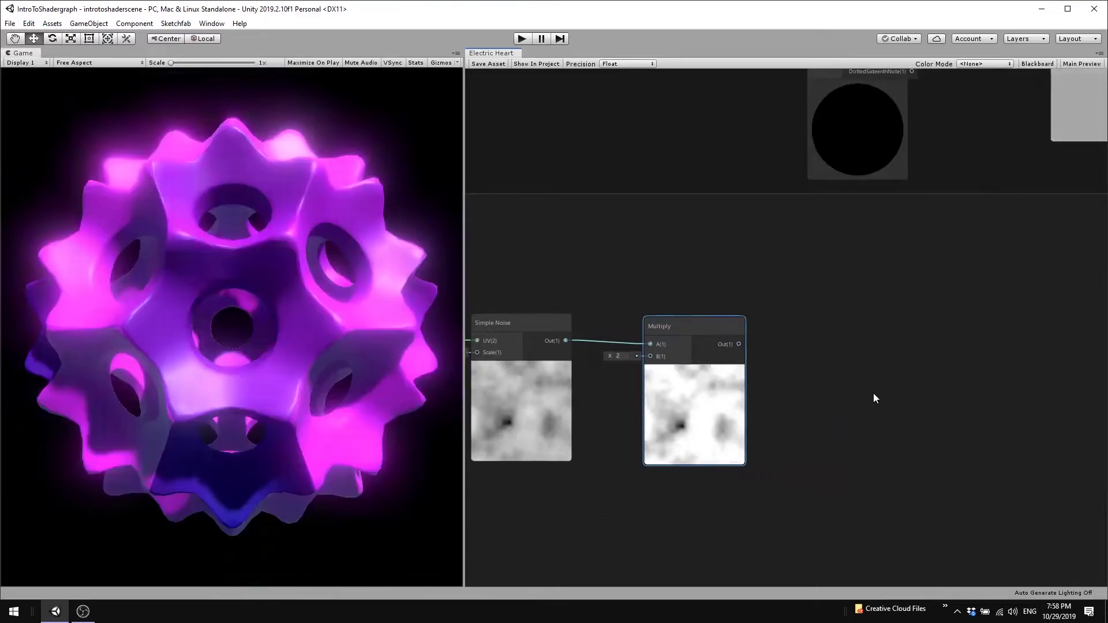
Chain a Power node with exponent 2 after the Multiply
{"action": "left_click_drag", "start_coordinate": [741, 344], "coordinate": [894, 328]}
{"action": "type", "text": "pow"}
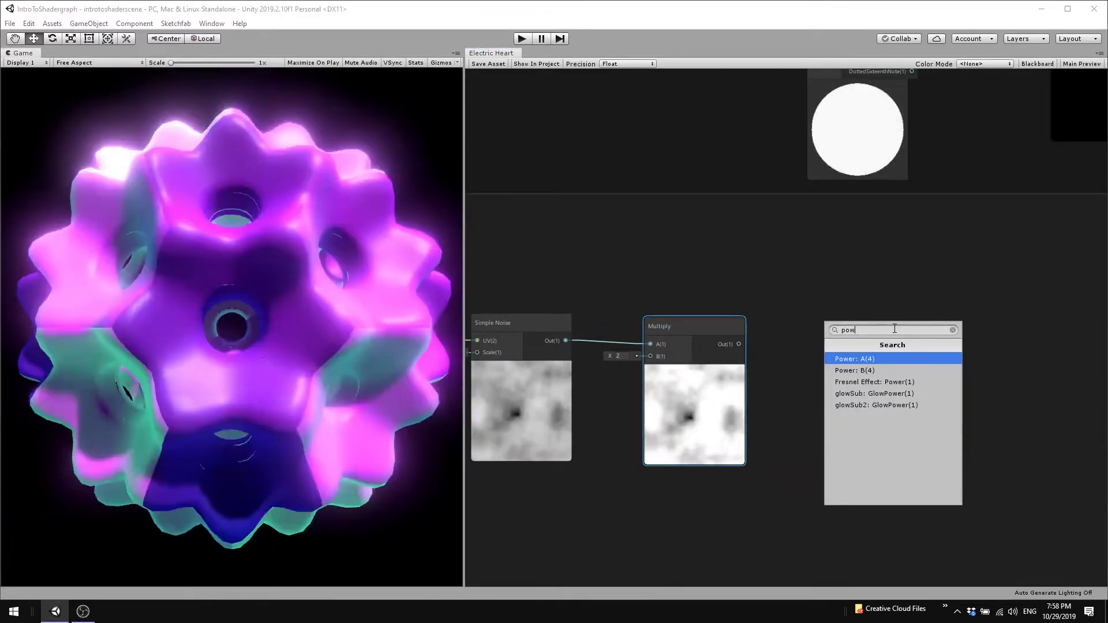
{"action": "key", "text": "Return"}
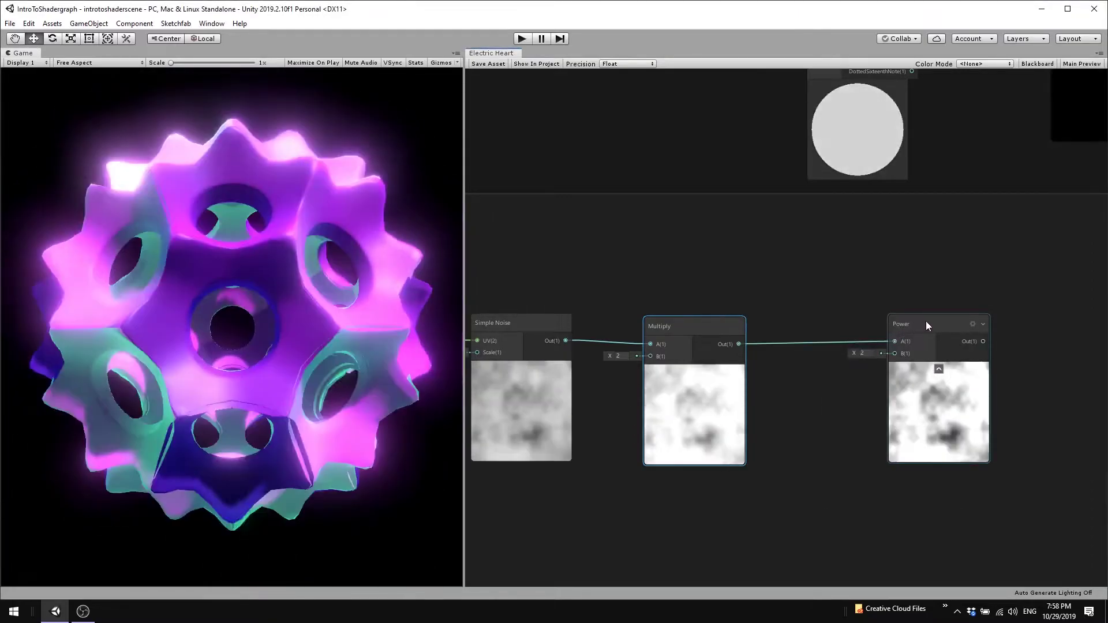
{"action": "left_click_drag", "start_coordinate": [926, 322], "coordinate": [870, 322]}
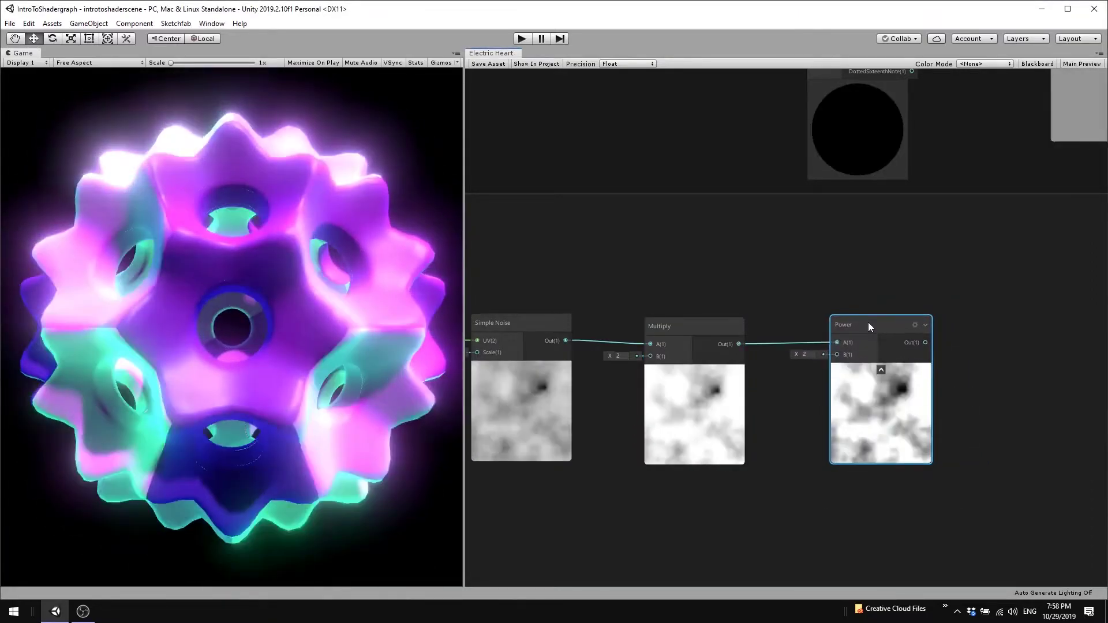
{"action": "middle_click_drag", "start_coordinate": [930, 317], "coordinate": [736, 349]}
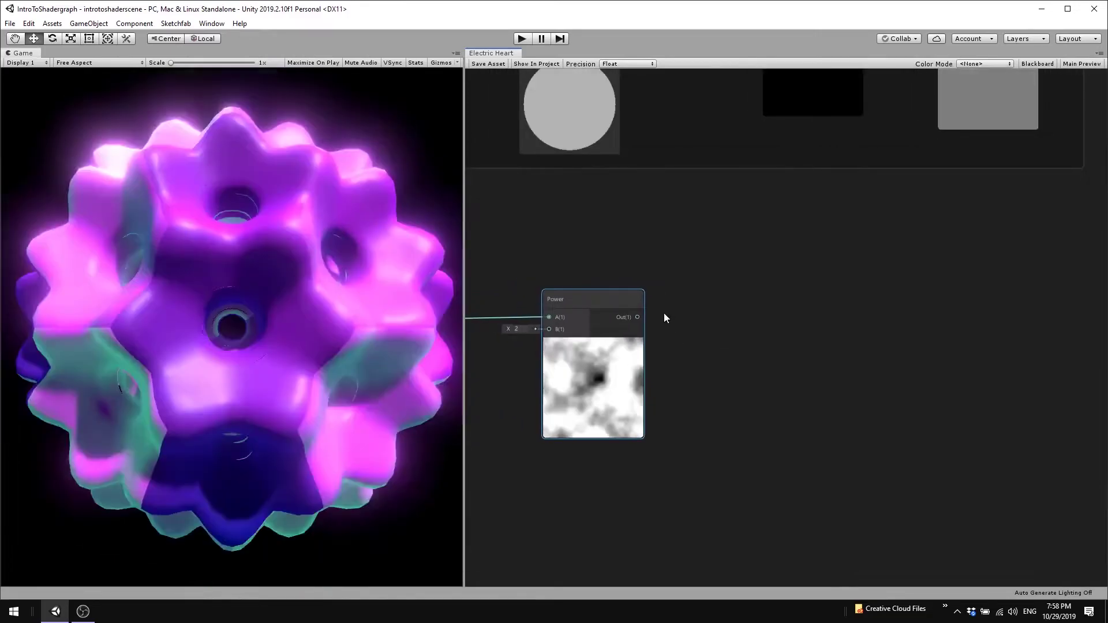
{"action": "left_click_drag", "start_coordinate": [637, 317], "coordinate": [709, 326]}
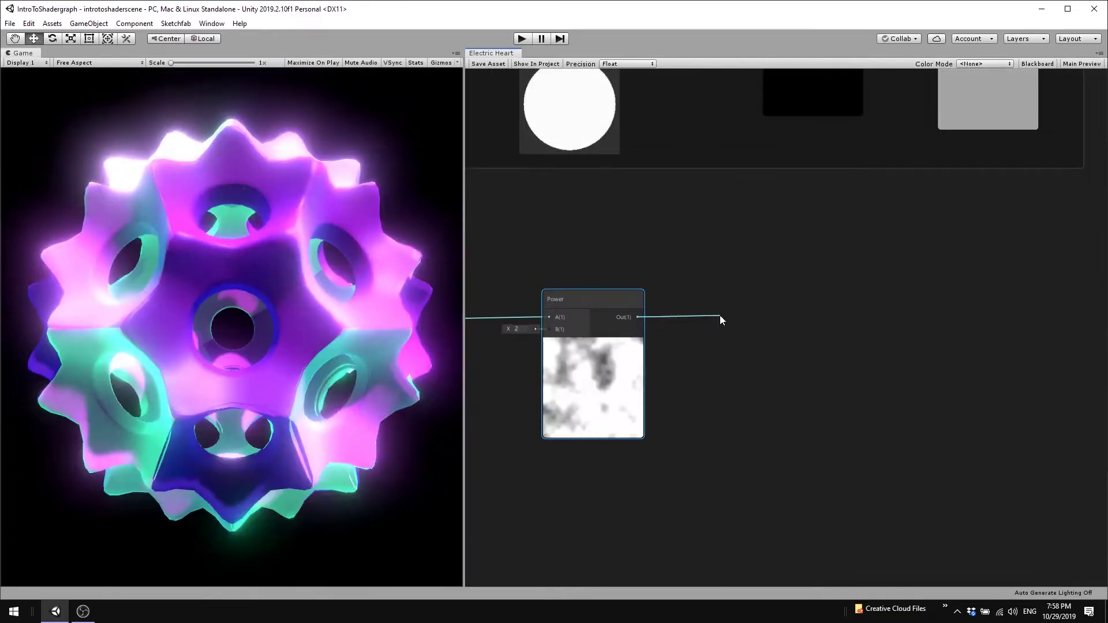
Add a Remap after Power with In Min 0 and Out Min/Max -10 and 10
{"action": "left_click_drag", "start_coordinate": [720, 317], "coordinate": [720, 316]}
{"action": "type", "text": "rema"}
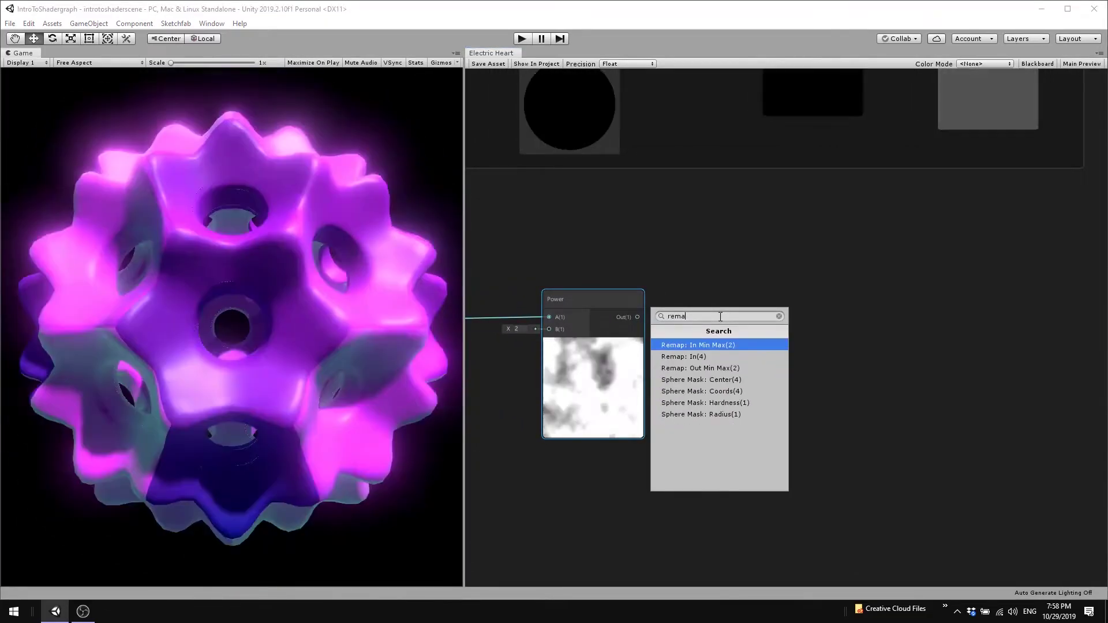
{"action": "key", "text": "Return"}
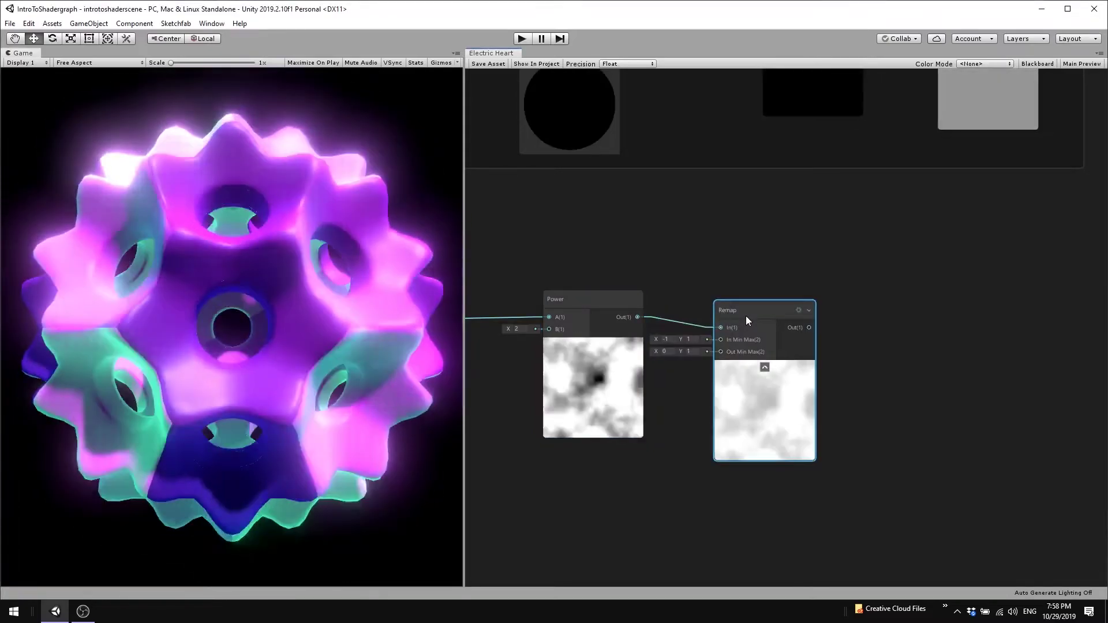
{"action": "left_click_drag", "start_coordinate": [759, 303], "coordinate": [762, 306]}
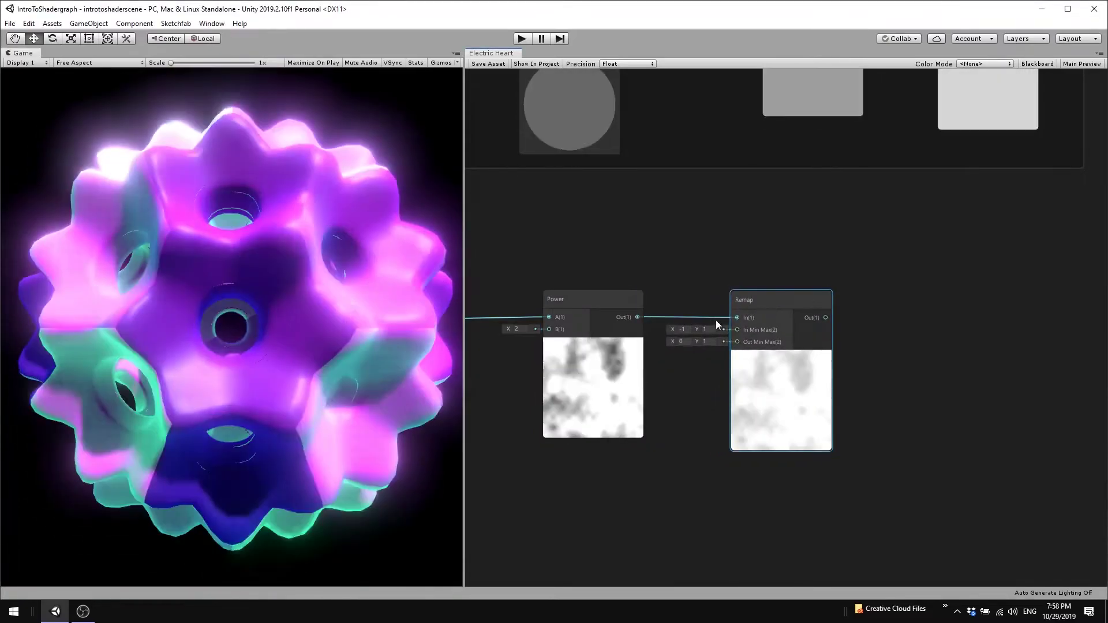
{"action": "left_click", "coordinate": [682, 330]}
{"action": "type", "text": "0"}
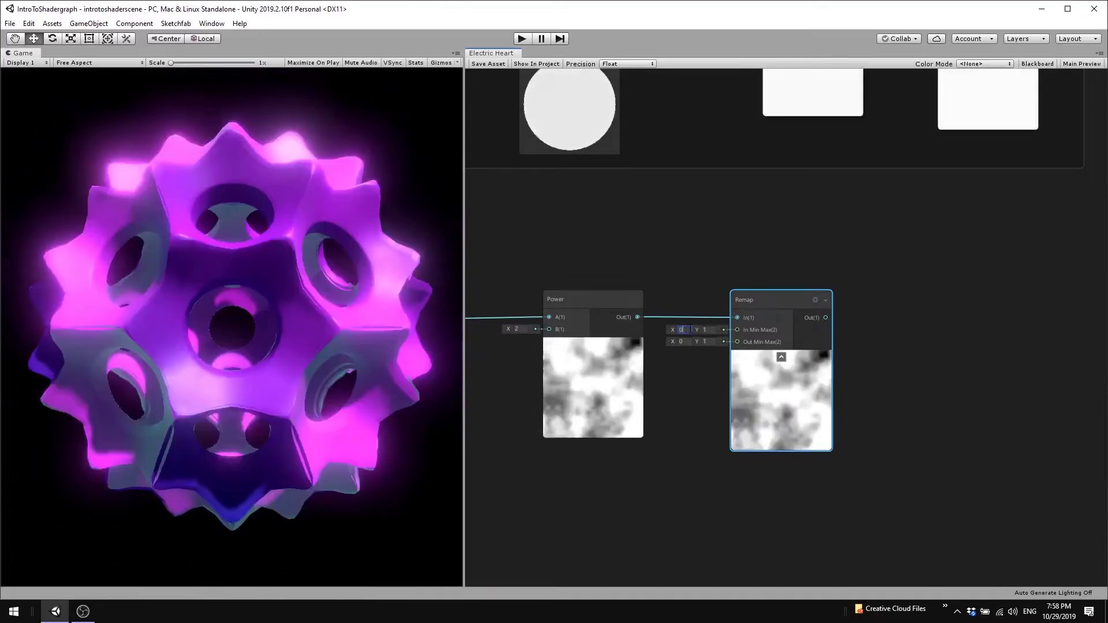
{"action": "key", "text": "Tab"}
{"action": "key", "text": "Tab"}
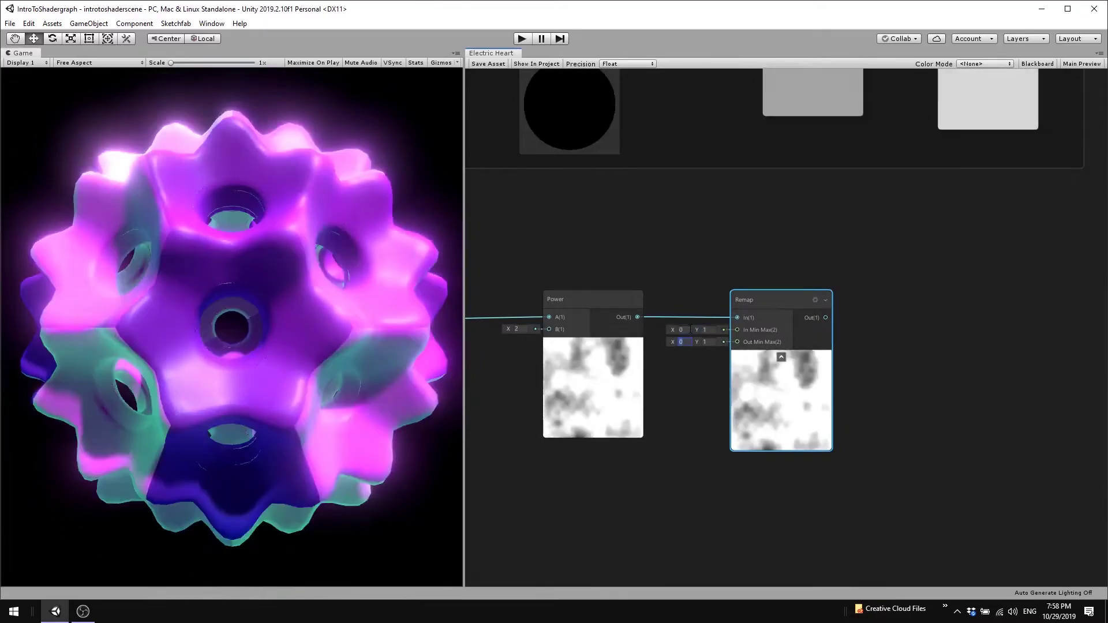
{"action": "type", "text": "-10"}
{"action": "key", "text": "Tab"}
{"action": "type", "text": "10"}
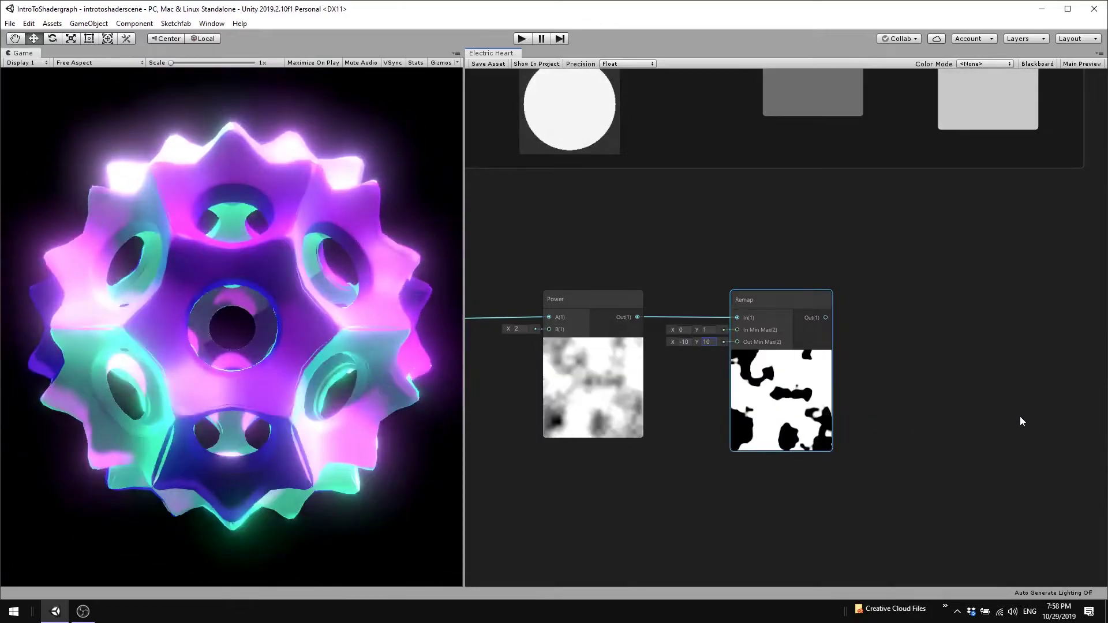
{"action": "middle_click_drag", "start_coordinate": [1020, 417], "coordinate": [919, 448]}
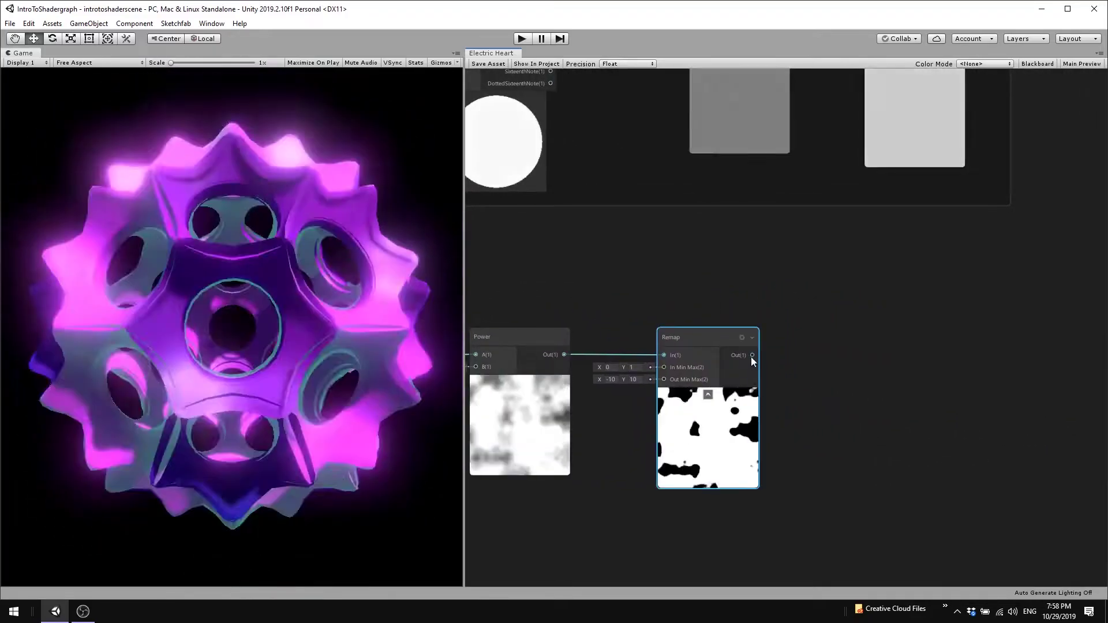
{"action": "left_click_drag", "start_coordinate": [753, 355], "coordinate": [831, 327]}
{"action": "type", "text": "rec"}
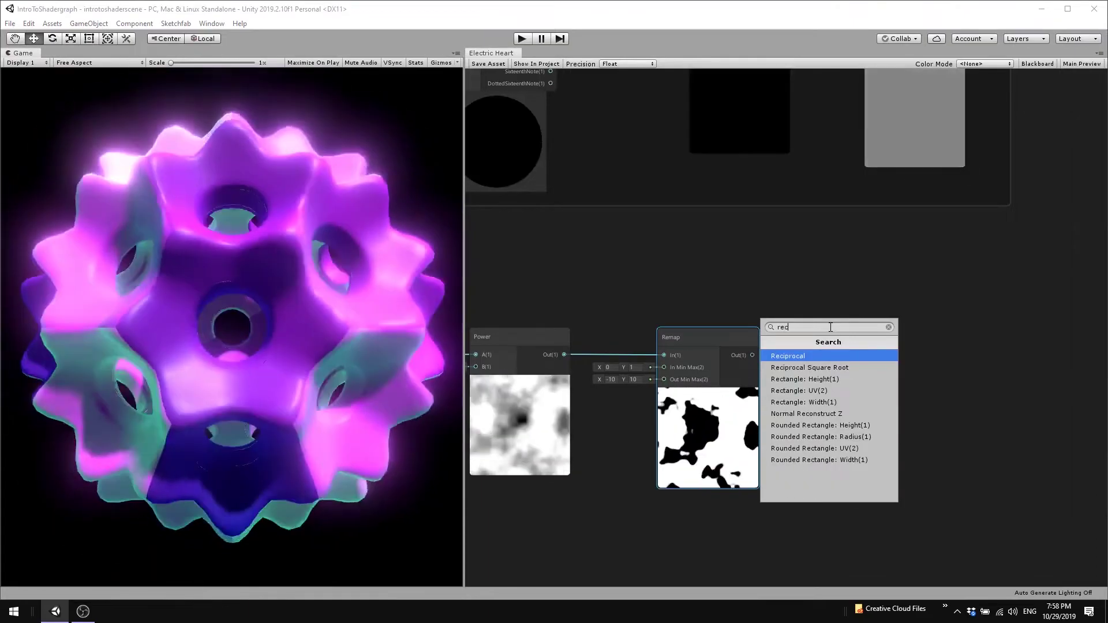
Add a Rectangle node taking Remap's output as UV, with Width 1
{"action": "key", "text": "Return"}
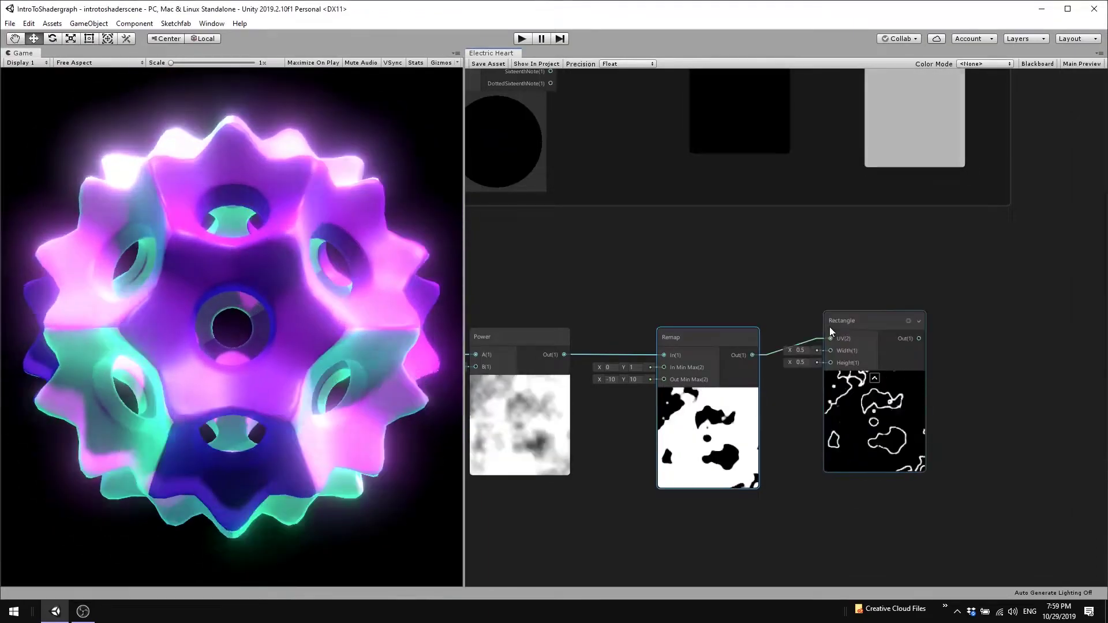
{"action": "left_click_drag", "start_coordinate": [873, 315], "coordinate": [864, 332]}
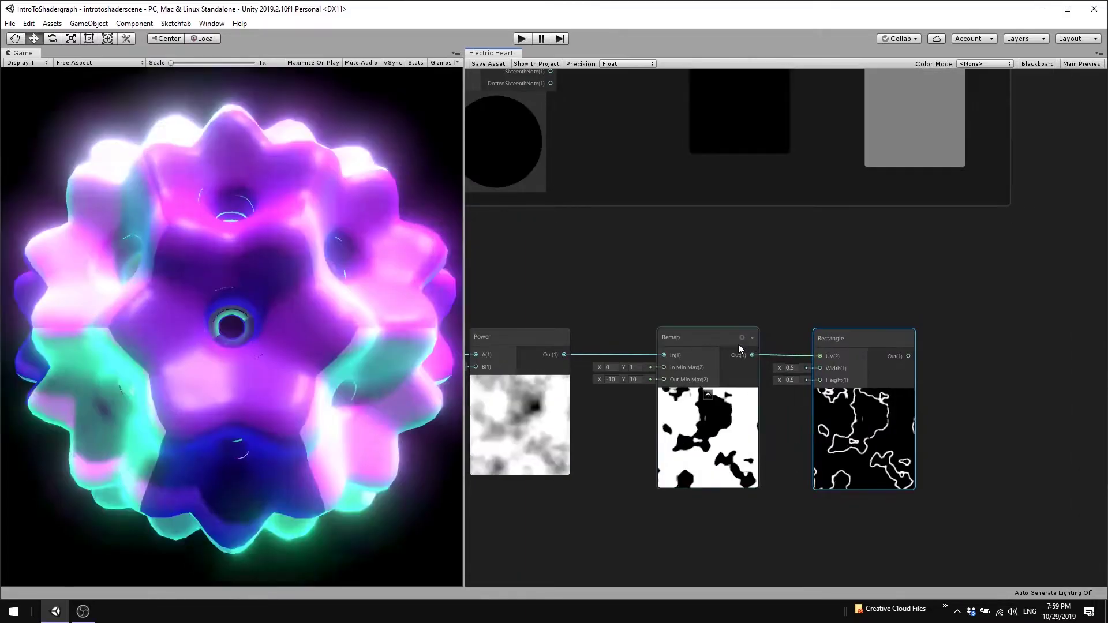
{"action": "left_click", "coordinate": [789, 367]}
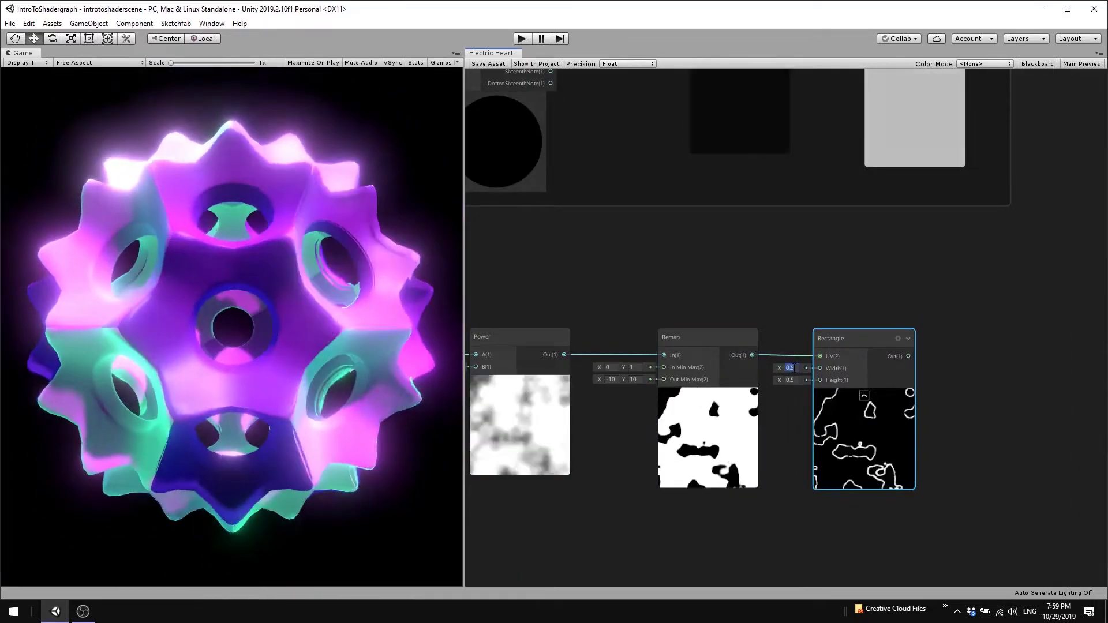
{"action": "type", "text": "1"}
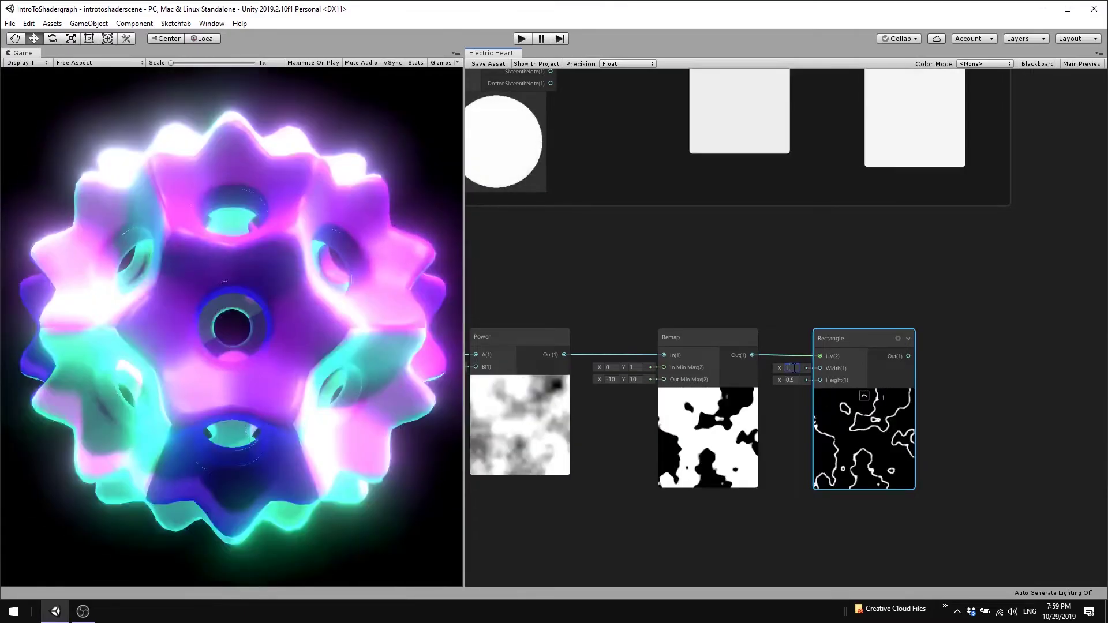
{"action": "middle_click_drag", "start_coordinate": [988, 389], "coordinate": [753, 375]}
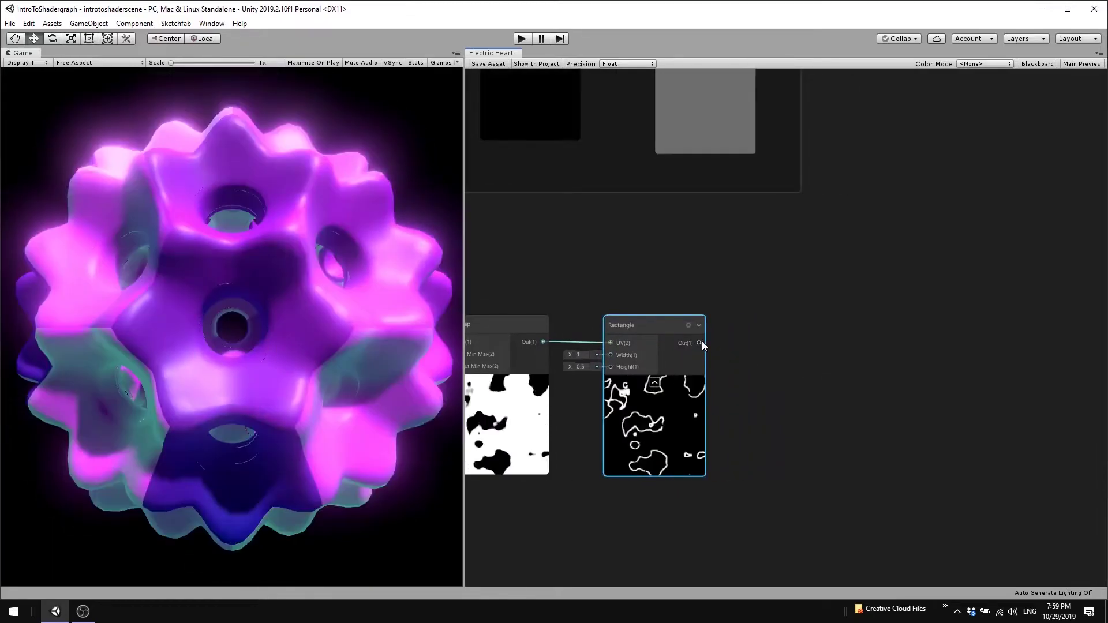
Add a Multiply node fed by the Rectangle output
{"action": "left_click_drag", "start_coordinate": [703, 342], "coordinate": [771, 355]}
{"action": "type", "text": "mul"}
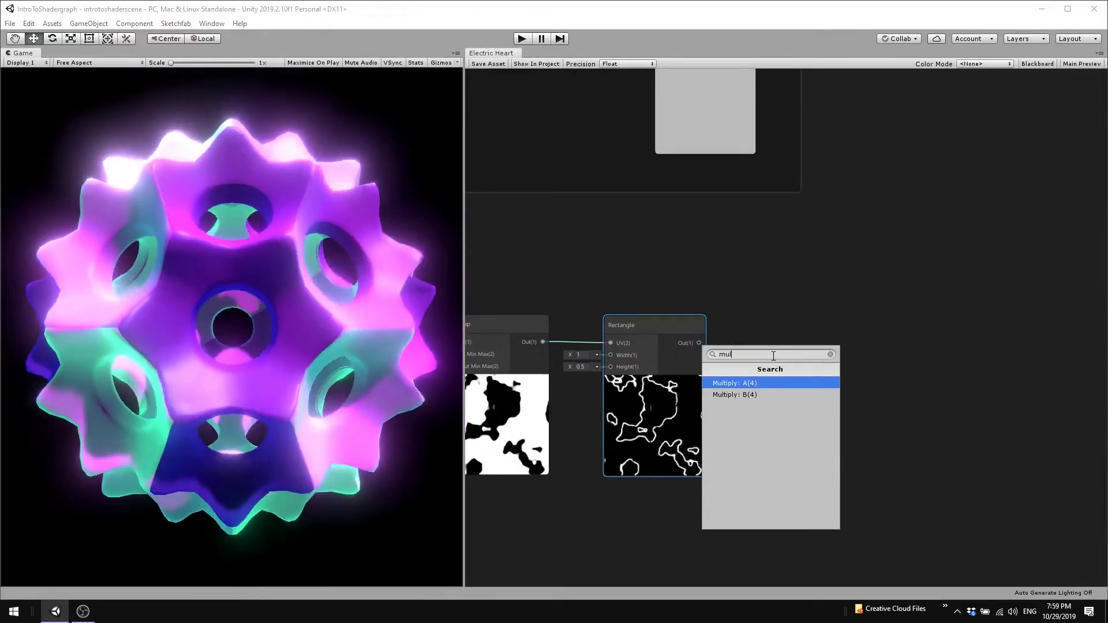
{"action": "key", "text": "Return"}
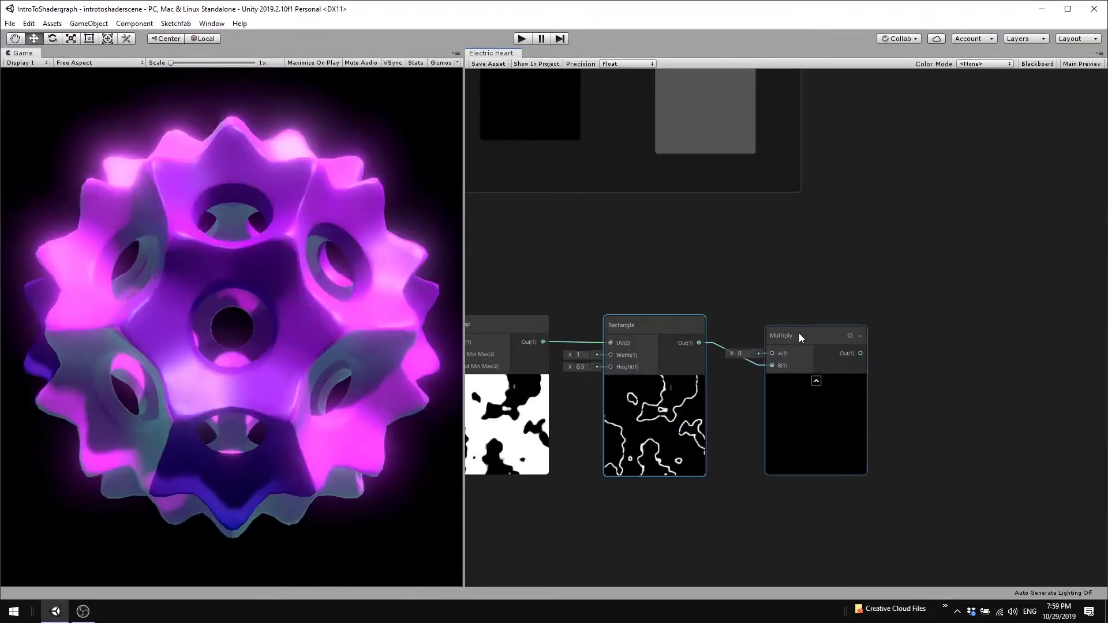
{"action": "mouse_move", "coordinate": [799, 334]}
{"action": "left_mouse_down"}
{"action": "mouse_move", "coordinate": [817, 312]}
{"action": "mouse_move", "coordinate": [724, 270]}
{"action": "left_mouse_up"}
Plug a new Color node into Multiply's A input and switch it to HDR mode
{"action": "type", "text": "colo"}
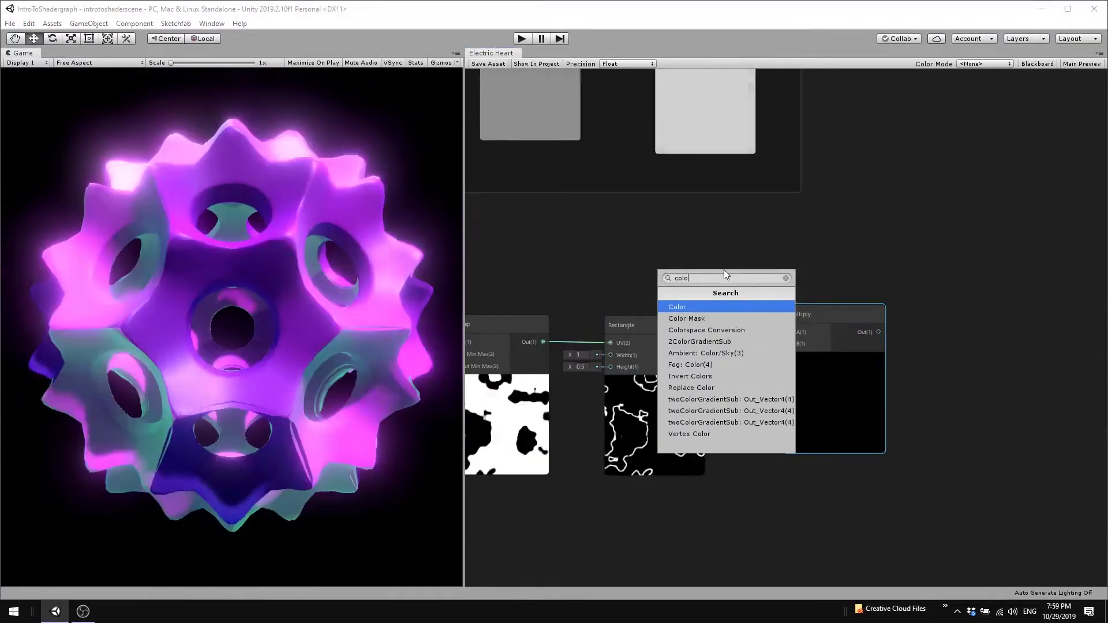
{"action": "key", "text": "Return"}
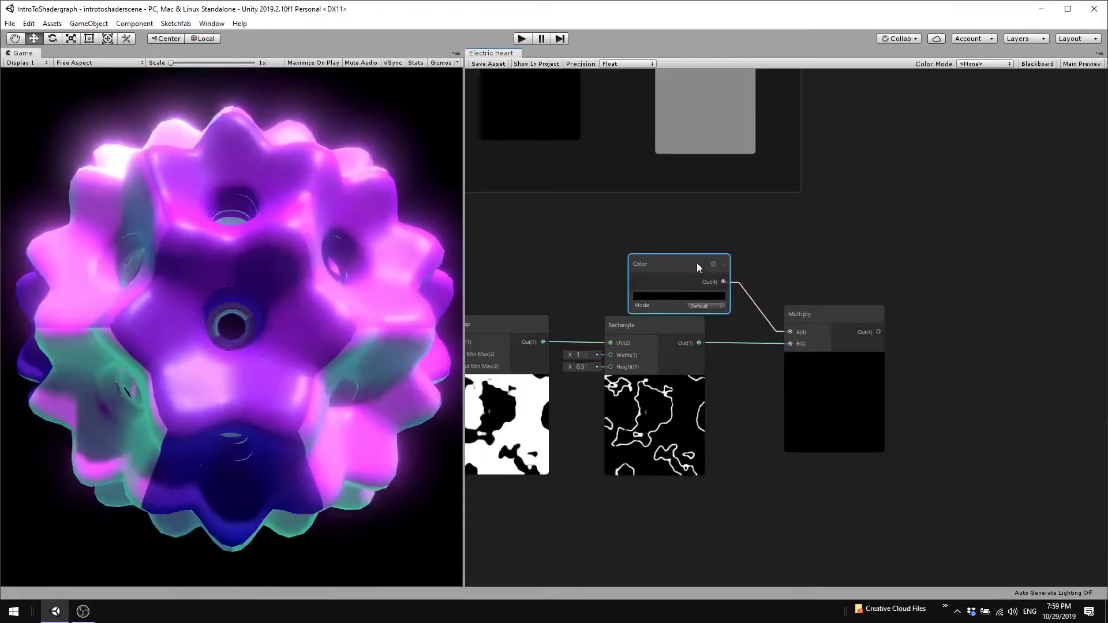
{"action": "left_click_drag", "start_coordinate": [698, 266], "coordinate": [682, 254]}
{"action": "left_click", "coordinate": [676, 293]}
{"action": "left_click", "coordinate": [680, 314]}
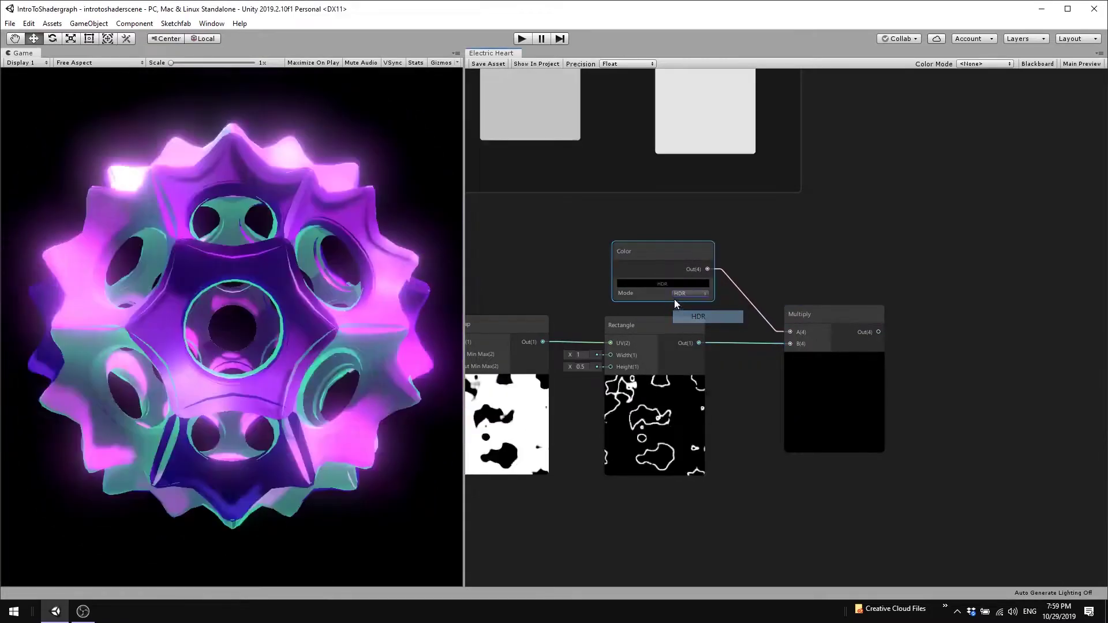
Set the HDR colour to H 39, S 92, V 75 with intensity 1.9189
{"action": "left_click", "coordinate": [669, 281]}
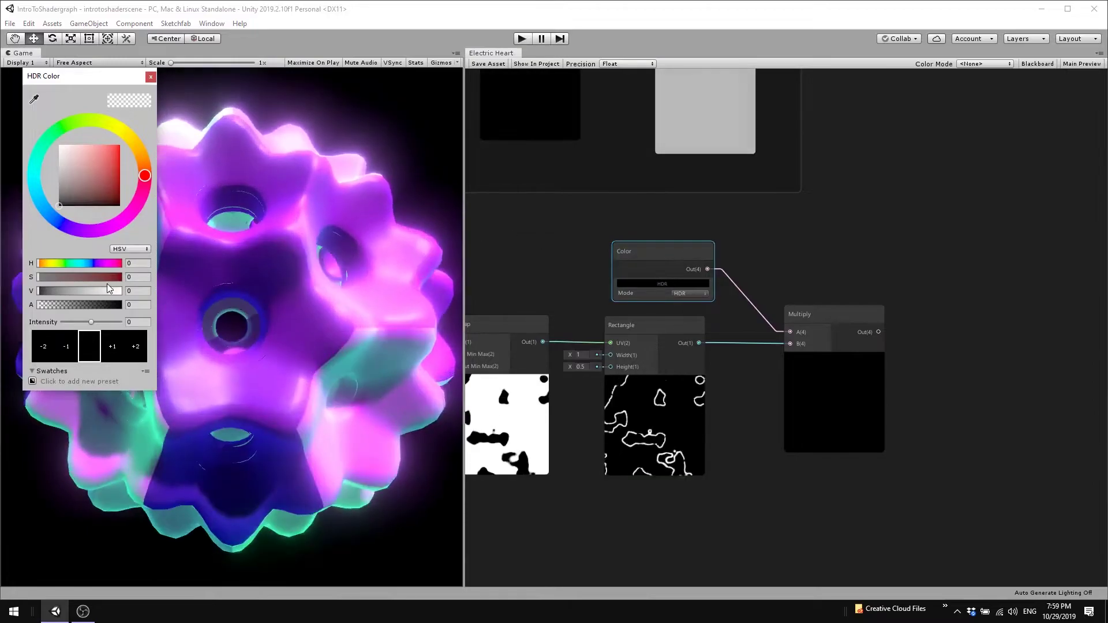
{"action": "left_click", "coordinate": [146, 264]}
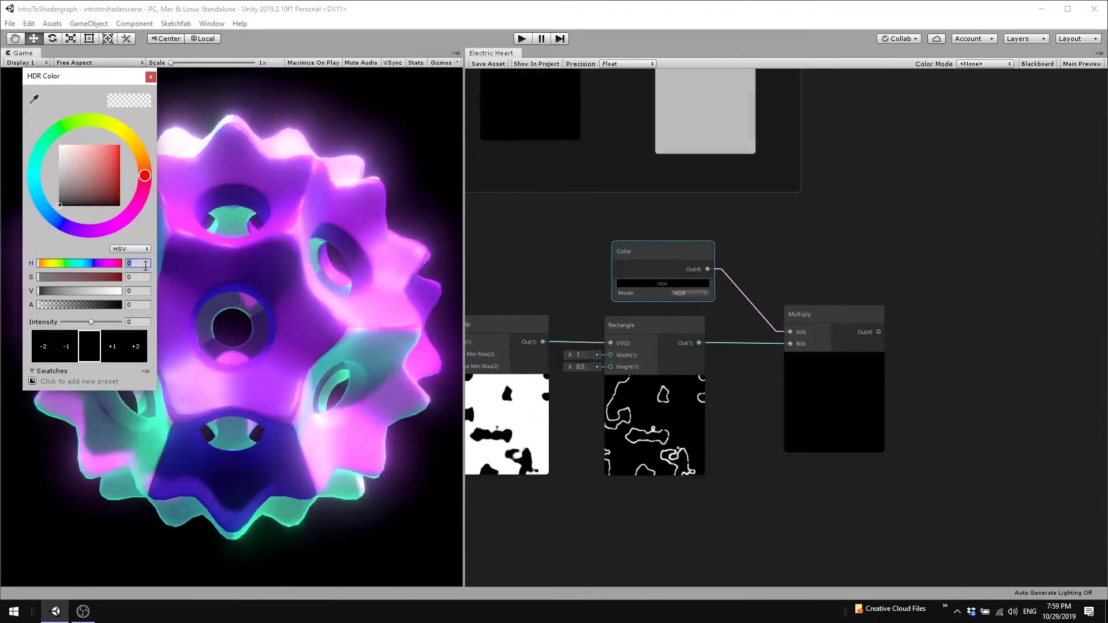
{"action": "type", "text": "39"}
{"action": "key", "text": "Tab"}
{"action": "type", "text": "92"}
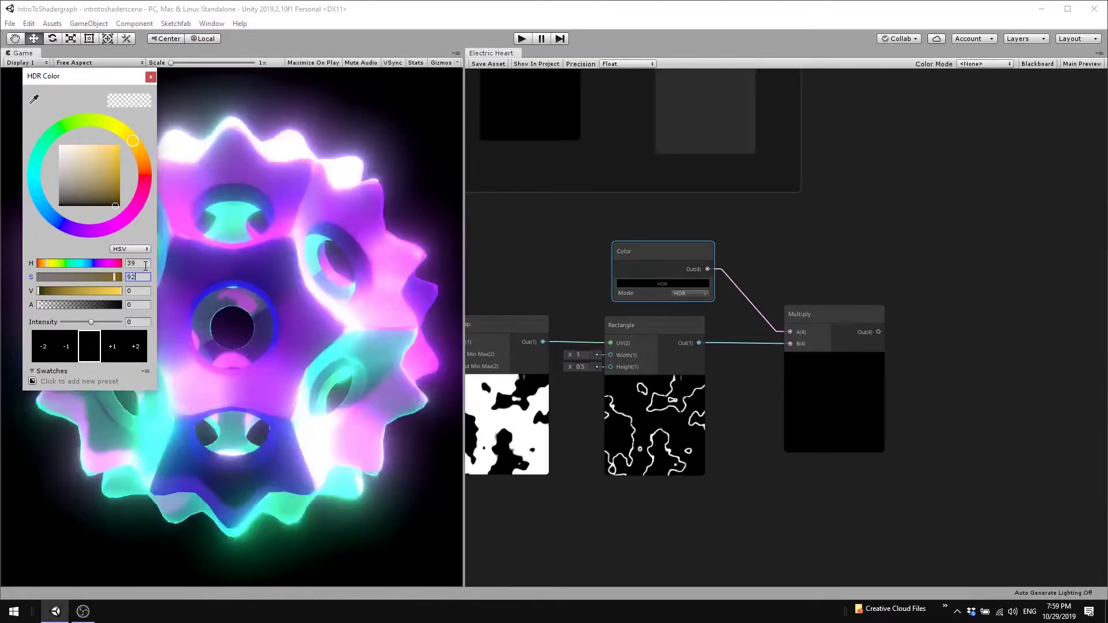
{"action": "key", "text": "Tab"}
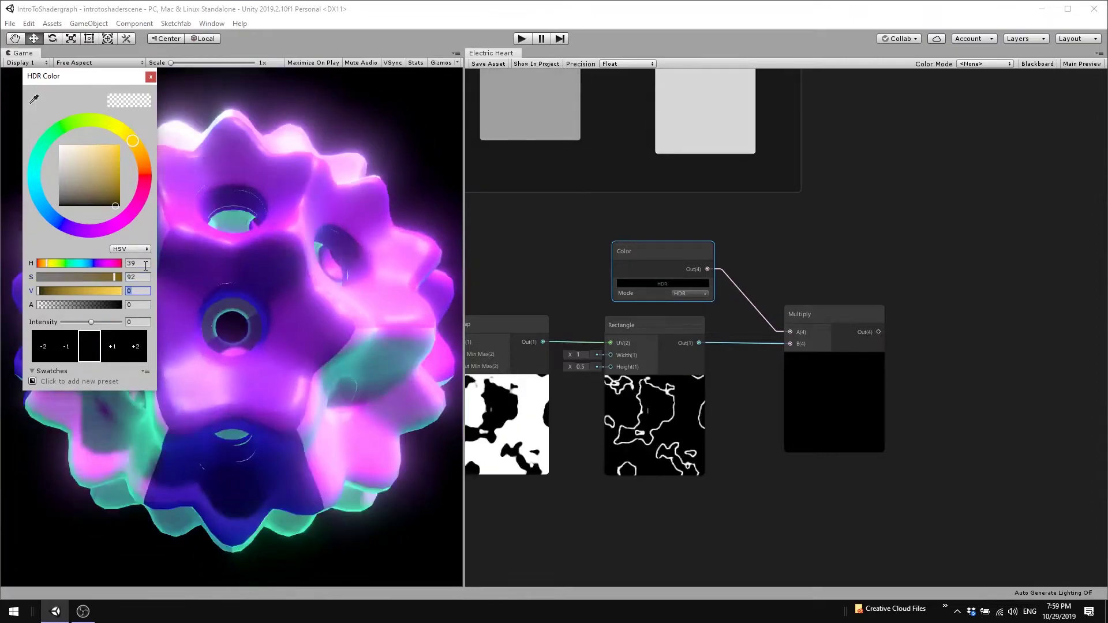
{"action": "type", "text": "75"}
{"action": "key", "text": "Tab"}
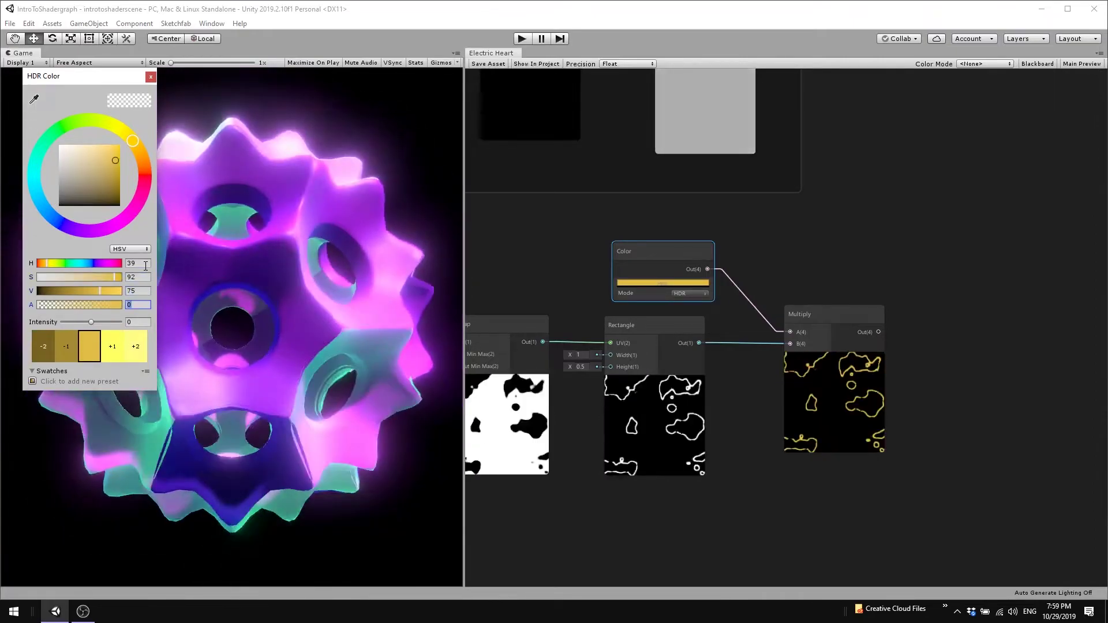
{"action": "key", "text": "Tab"}
{"action": "type", "text": "1"}
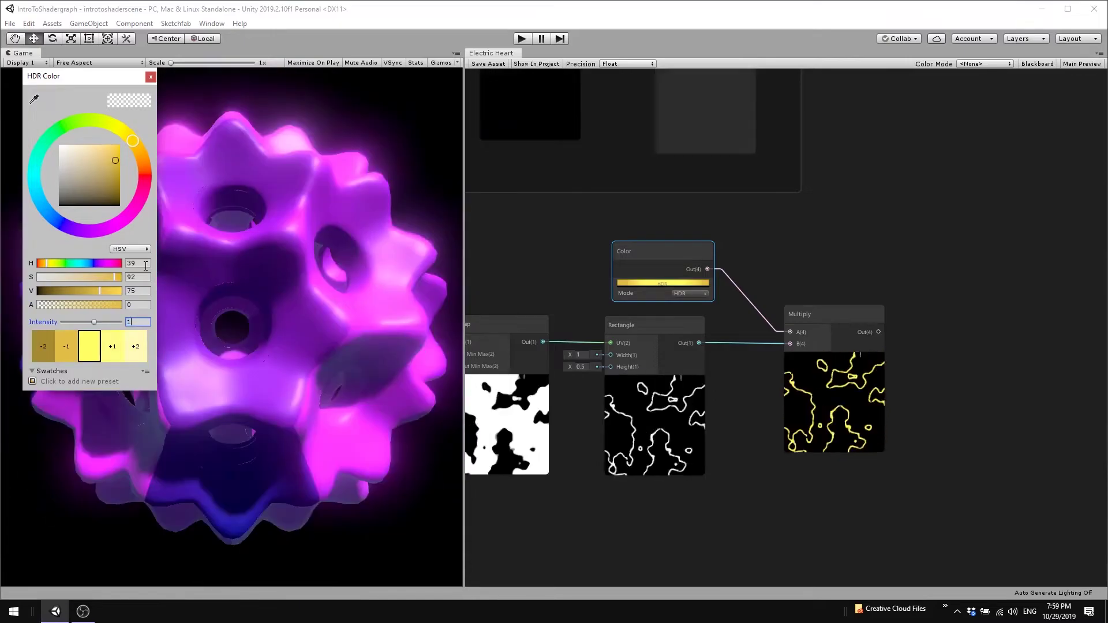
{"action": "type", "text": ".91"}
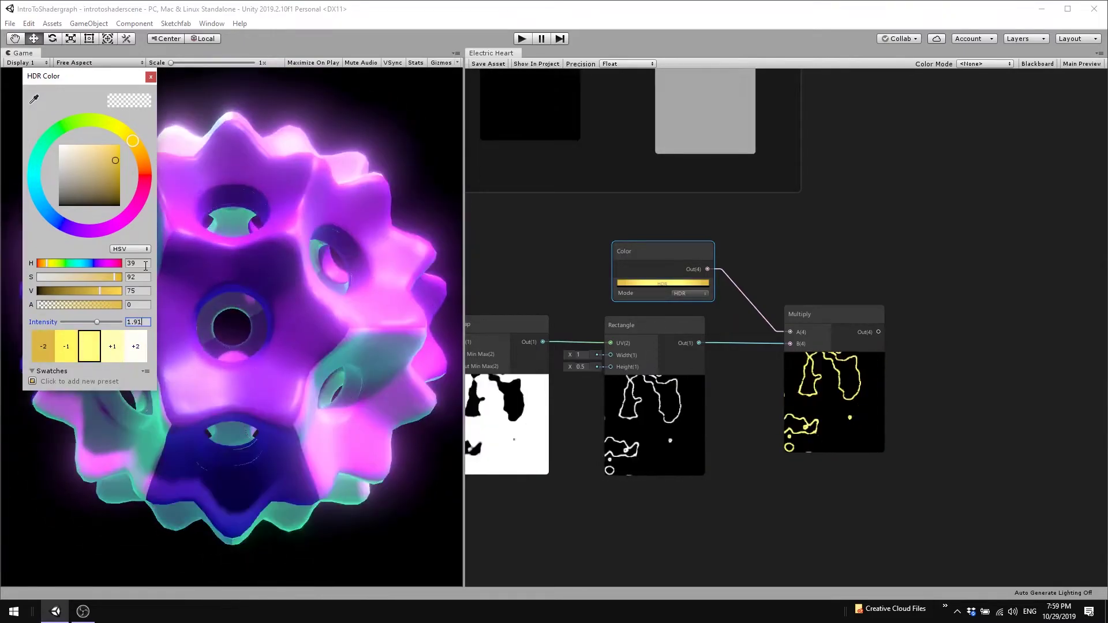
{"action": "type", "text": "89"}
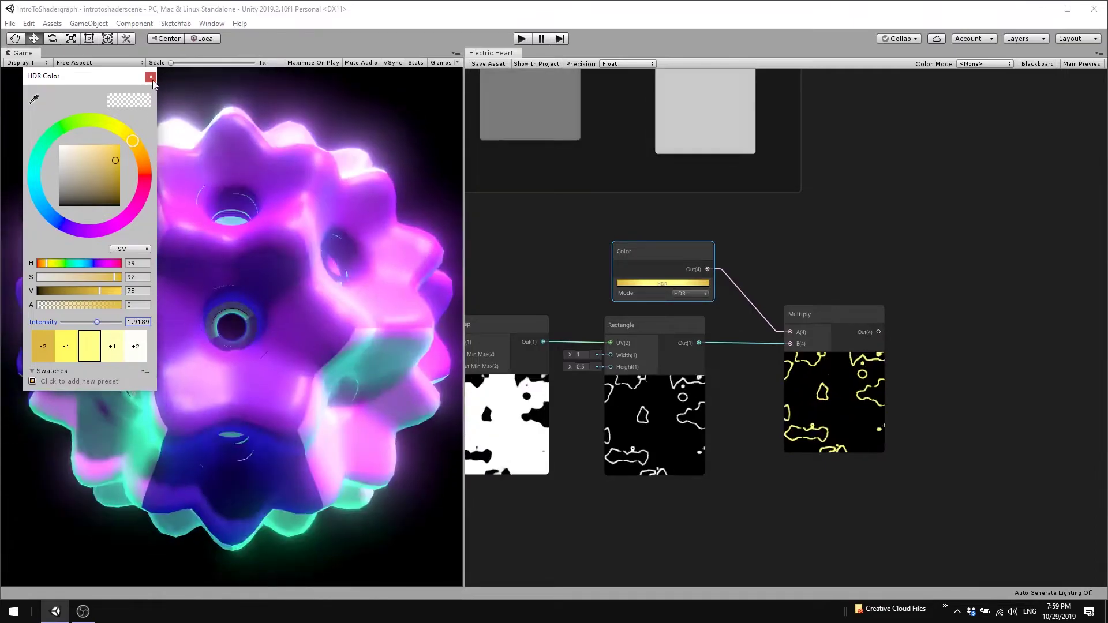
{"action": "left_click", "coordinate": [151, 79]}
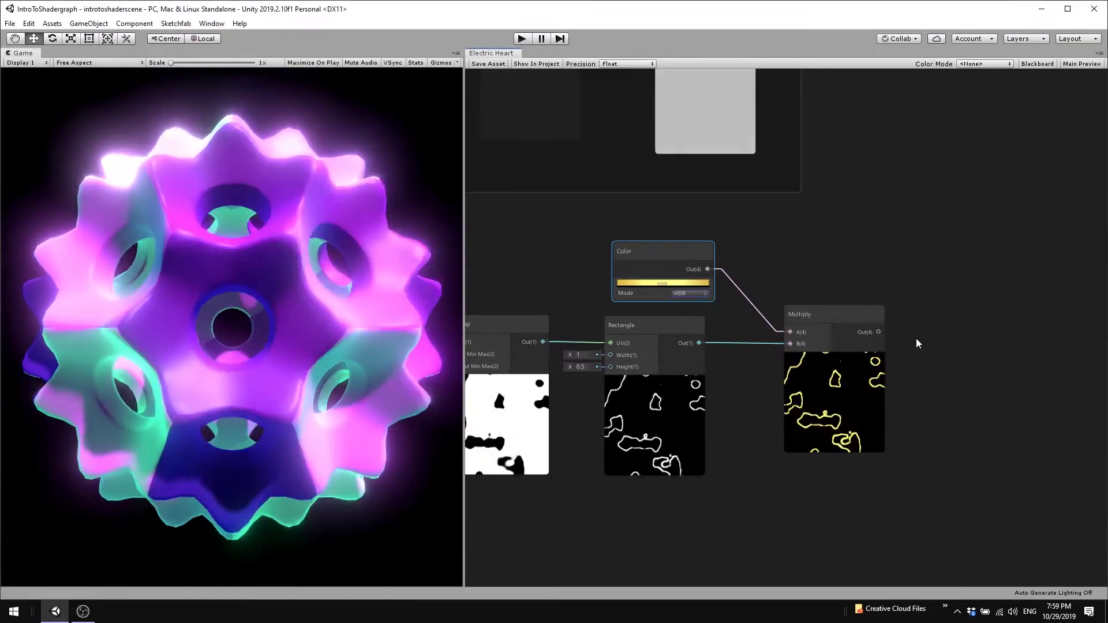
Nudge the Multiply node left and zoom out to show all the groups
{"action": "middle_click_drag", "start_coordinate": [972, 341], "coordinate": [889, 345]}
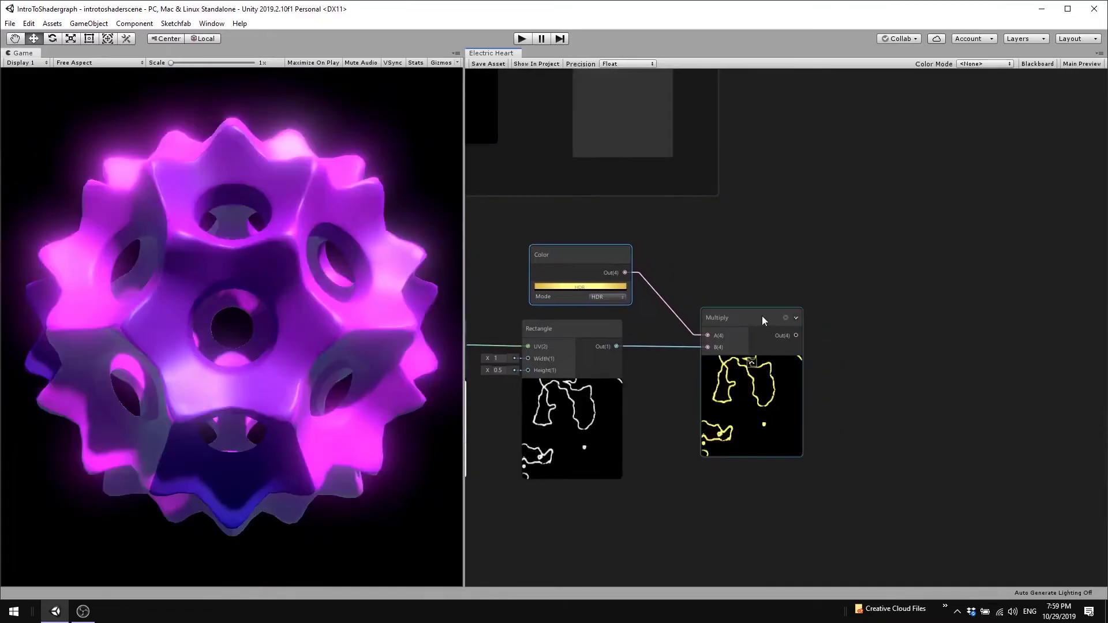
{"action": "left_click_drag", "start_coordinate": [742, 312], "coordinate": [709, 311]}
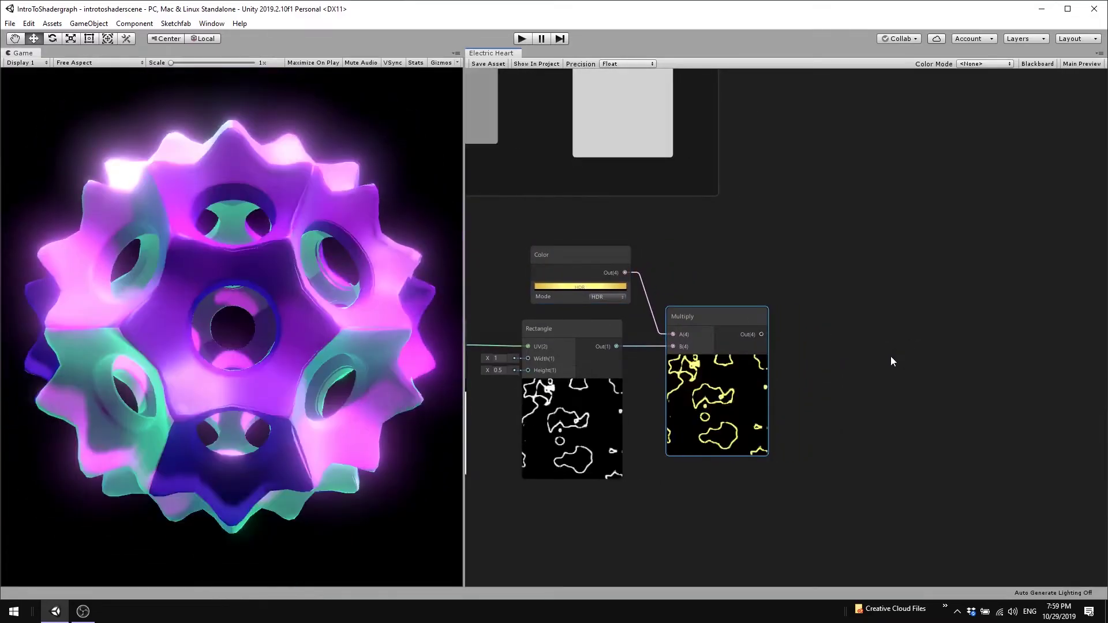
{"action": "scroll", "coordinate": [876, 354], "scroll_direction": "down", "scroll_amount": 1}
{"action": "scroll", "coordinate": [876, 352], "scroll_direction": "down", "scroll_amount": 3}
{"action": "scroll", "coordinate": [875, 354], "scroll_direction": "down", "scroll_amount": 3}
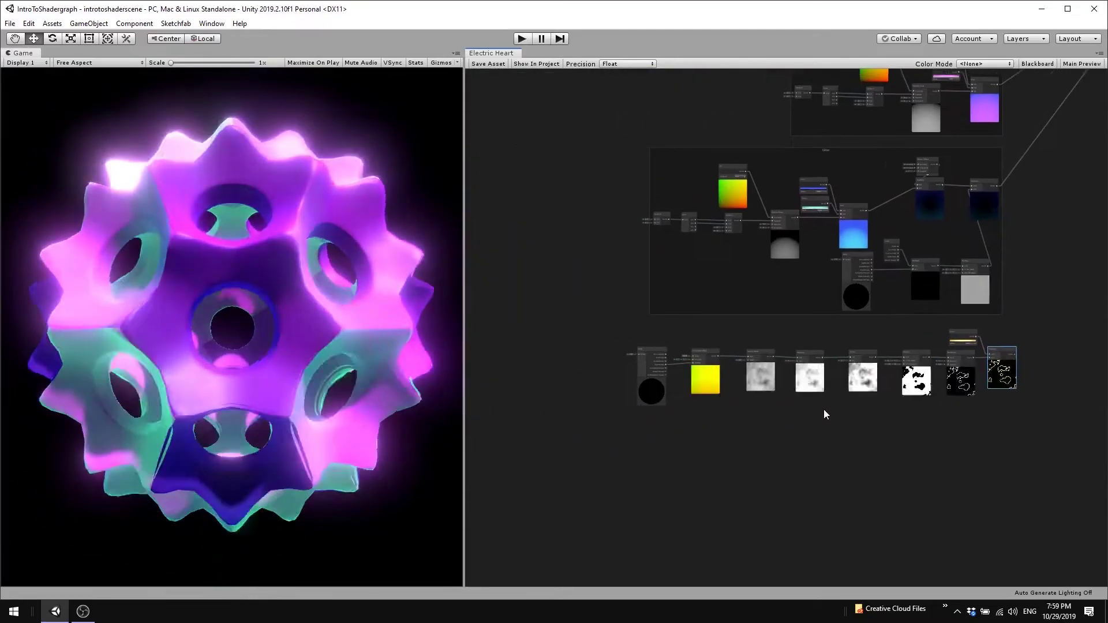
{"action": "middle_click_drag", "start_coordinate": [640, 404], "coordinate": [697, 441]}
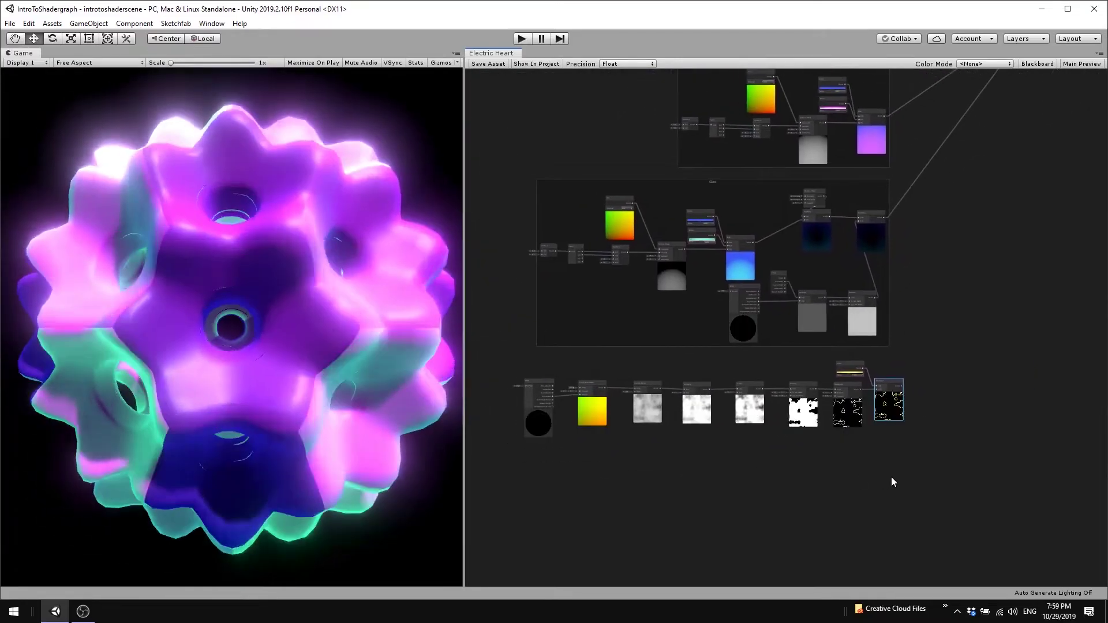
Box-select the bottom row of electricity nodes and group them as 'Electricity'
{"action": "left_click_drag", "start_coordinate": [940, 496], "coordinate": [495, 356]}
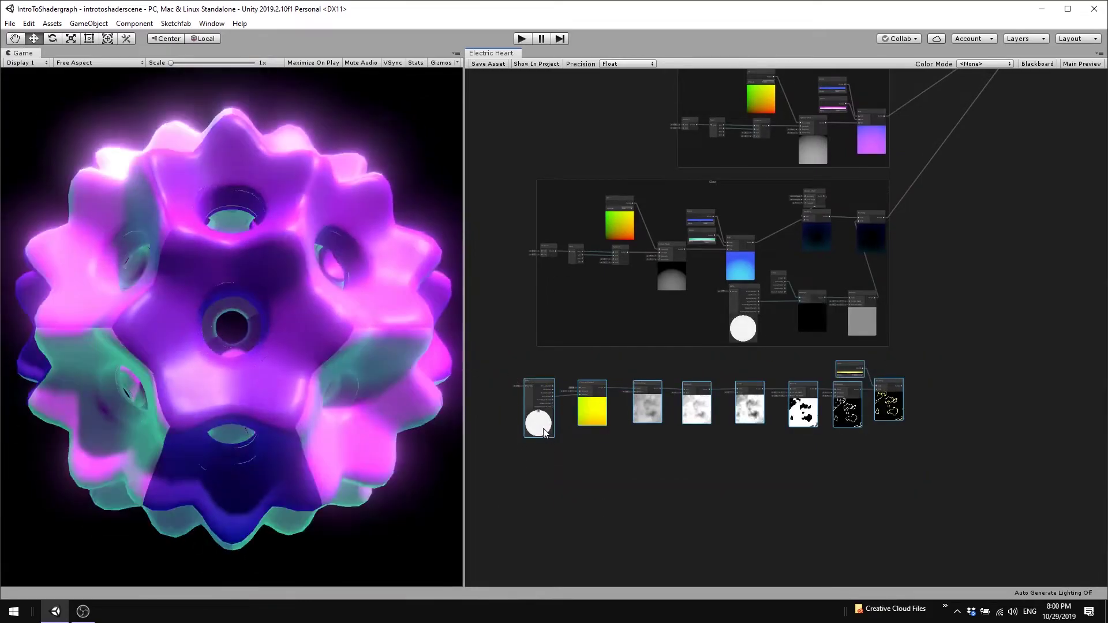
{"action": "right_click", "coordinate": [552, 432]}
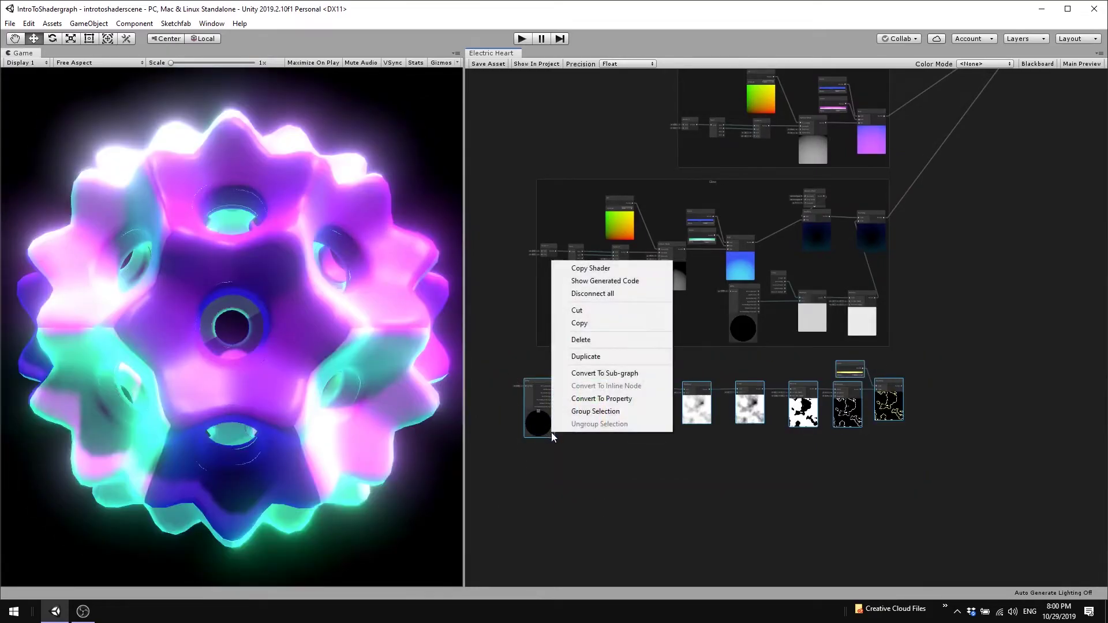
{"action": "left_click", "coordinate": [580, 414]}
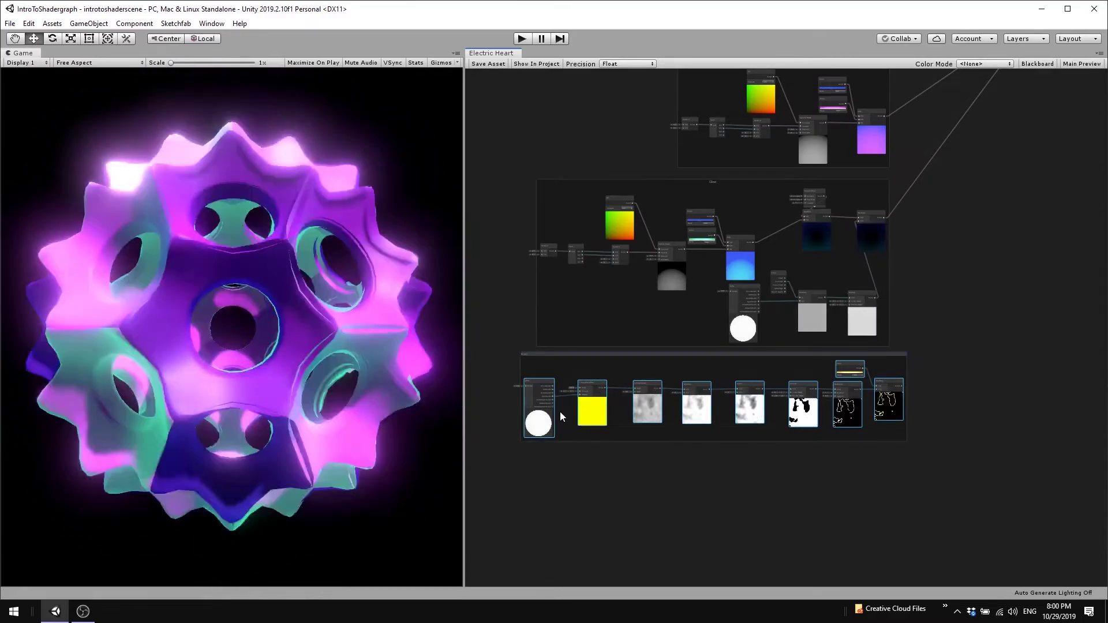
{"action": "key", "text": "Return"}
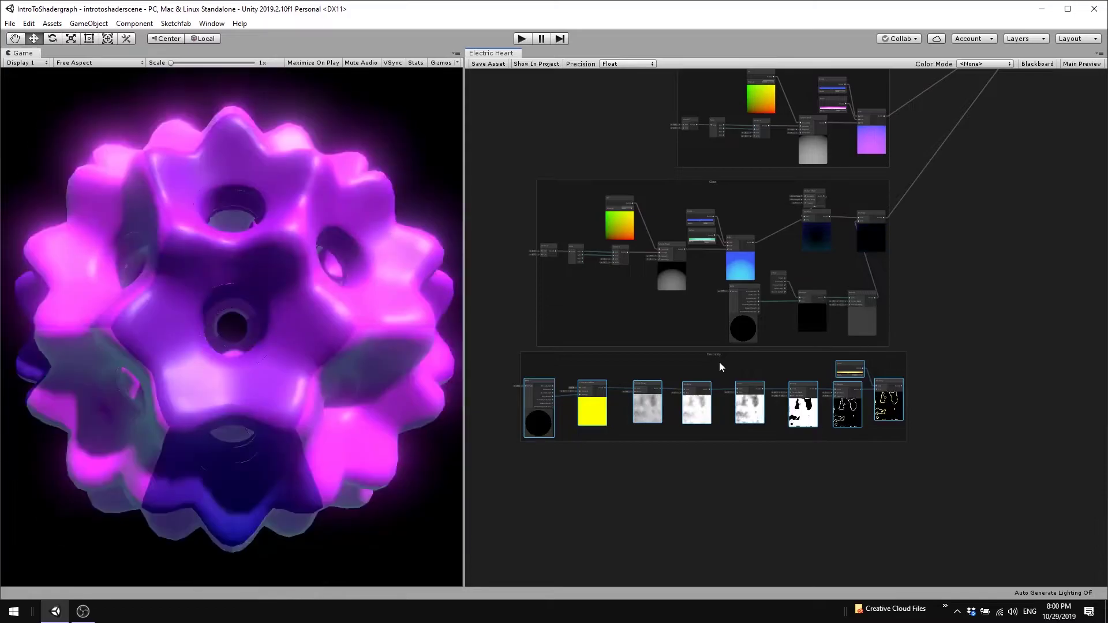
{"action": "scroll", "coordinate": [719, 363], "scroll_direction": "up", "scroll_amount": 5}
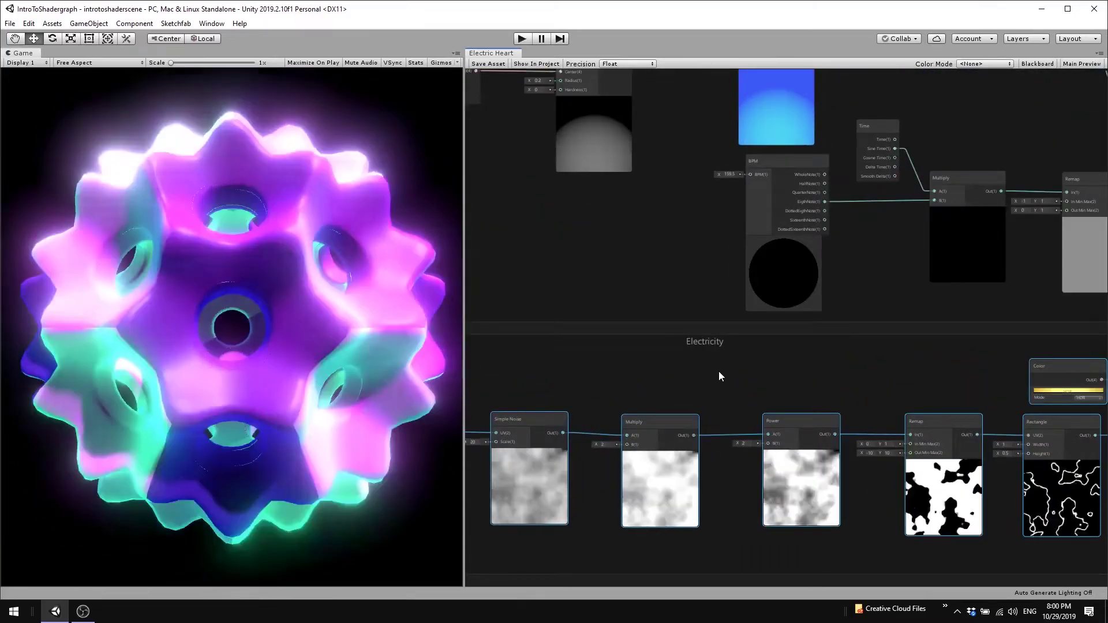
{"action": "scroll", "coordinate": [719, 370], "scroll_direction": "down", "scroll_amount": 5}
{"action": "scroll", "coordinate": [732, 358], "scroll_direction": "down", "scroll_amount": 3}
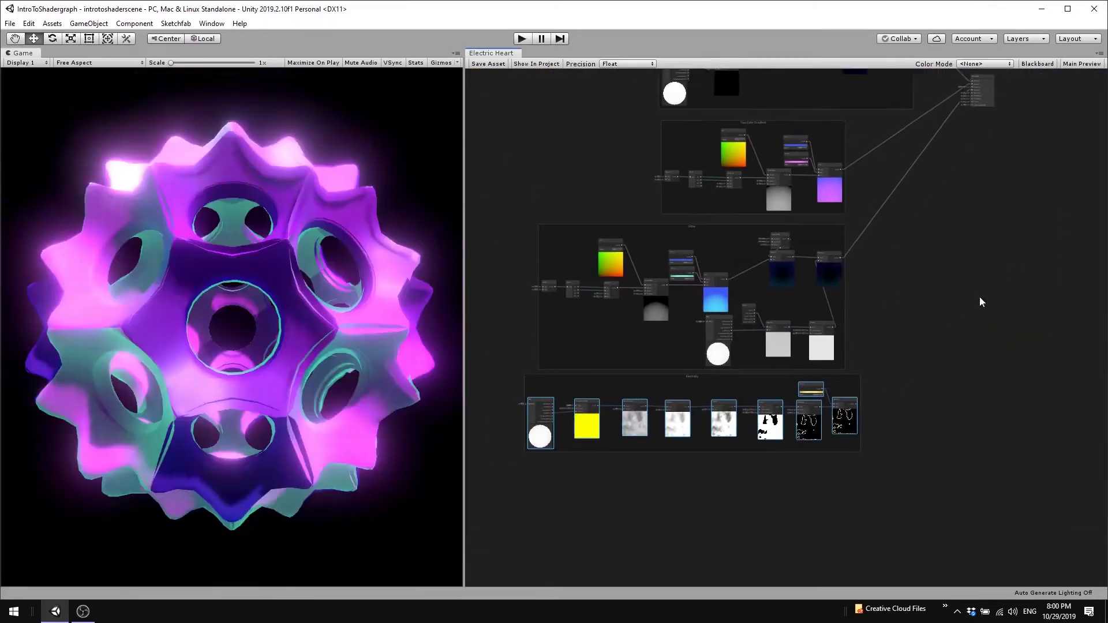
{"action": "middle_click_drag", "start_coordinate": [979, 296], "coordinate": [881, 383]}
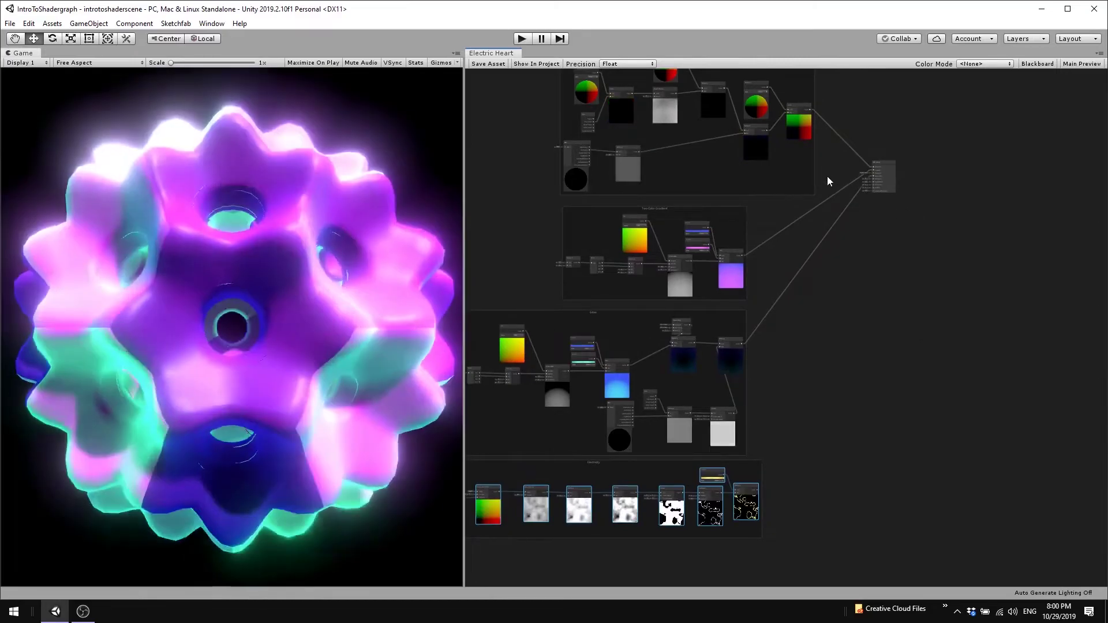
{"action": "scroll", "coordinate": [866, 246], "scroll_direction": "up", "scroll_amount": 3}
Create a new Add node on the graph canvas
{"action": "scroll", "coordinate": [829, 270], "scroll_direction": "up", "scroll_amount": 2}
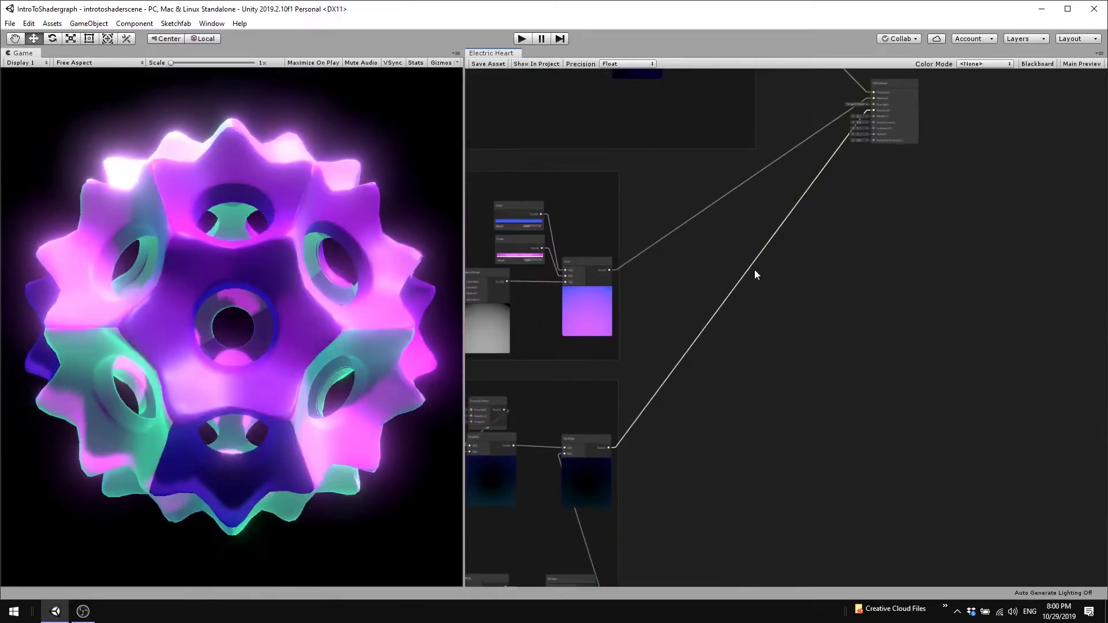
{"action": "right_click", "coordinate": [757, 293]}
{"action": "left_click", "coordinate": [777, 299]}
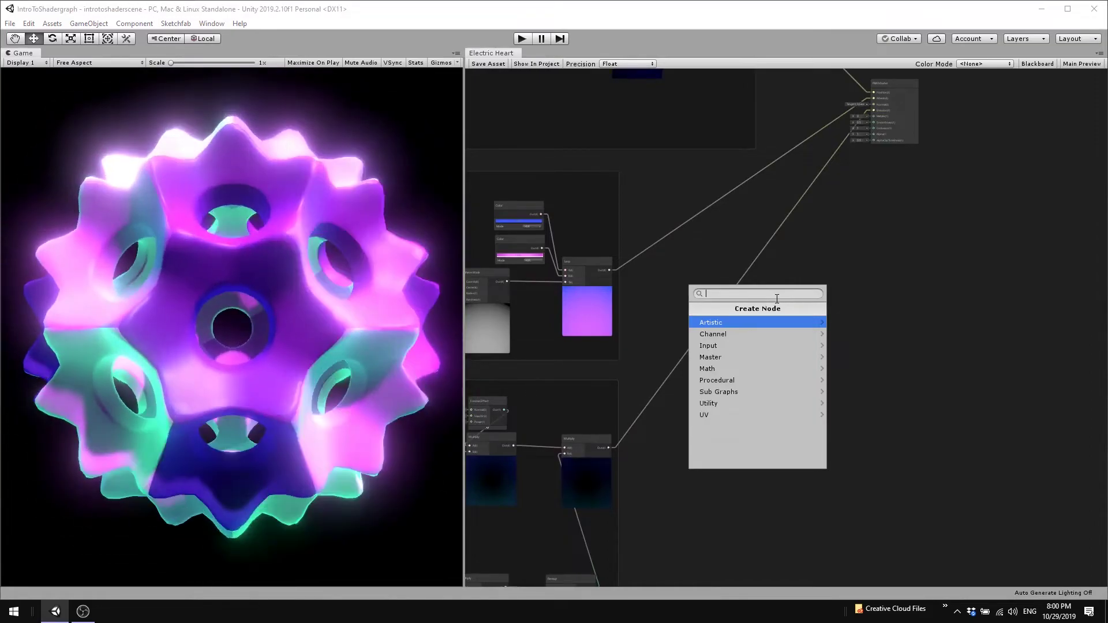
{"action": "type", "text": "Add"}
{"action": "key", "text": "Return"}
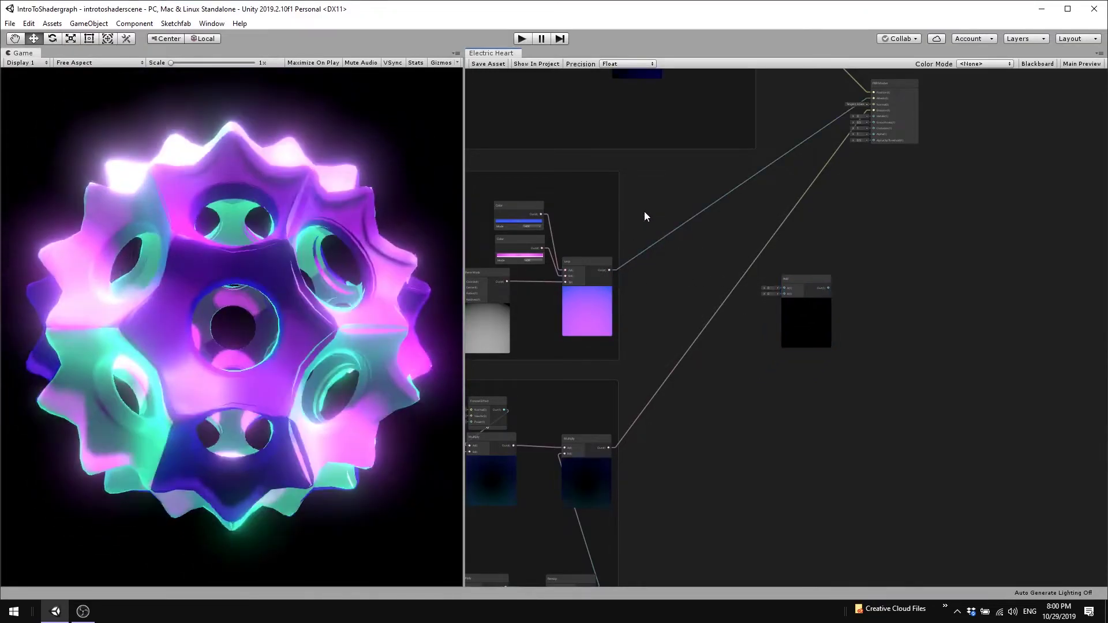
Detach Lerp from Albedo and wire Lerp into Add A and the gold electricity Multiply into Add B
{"action": "left_click", "coordinate": [653, 239]}
{"action": "key", "text": "Delete"}
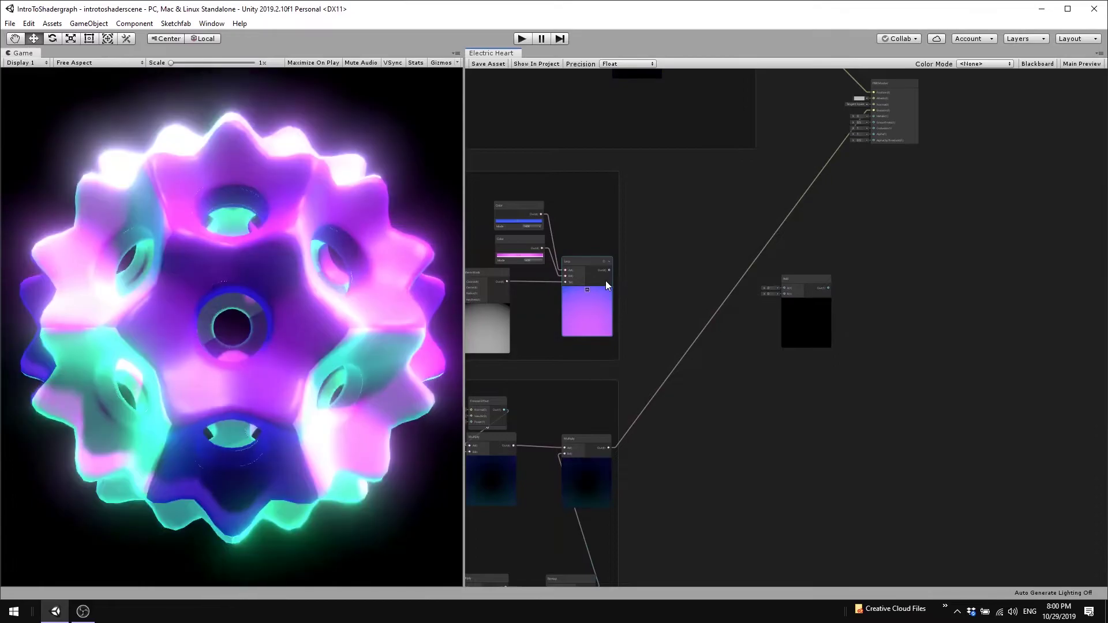
{"action": "left_click_drag", "start_coordinate": [609, 270], "coordinate": [785, 288]}
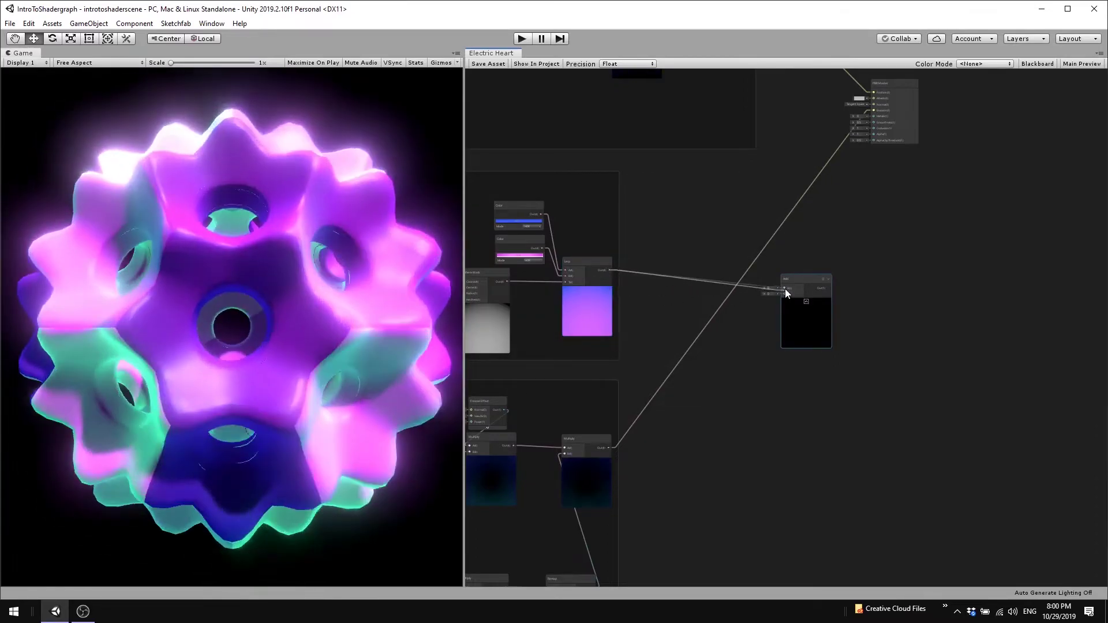
{"action": "middle_click_drag", "start_coordinate": [757, 446], "coordinate": [803, 280]}
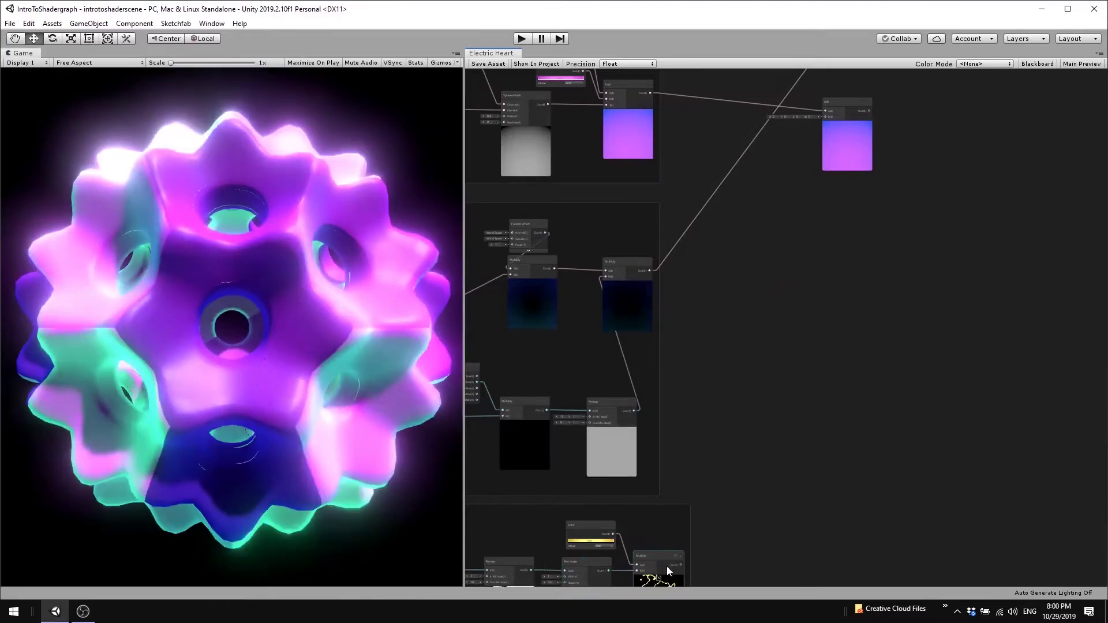
{"action": "left_click_drag", "start_coordinate": [667, 566], "coordinate": [664, 517]}
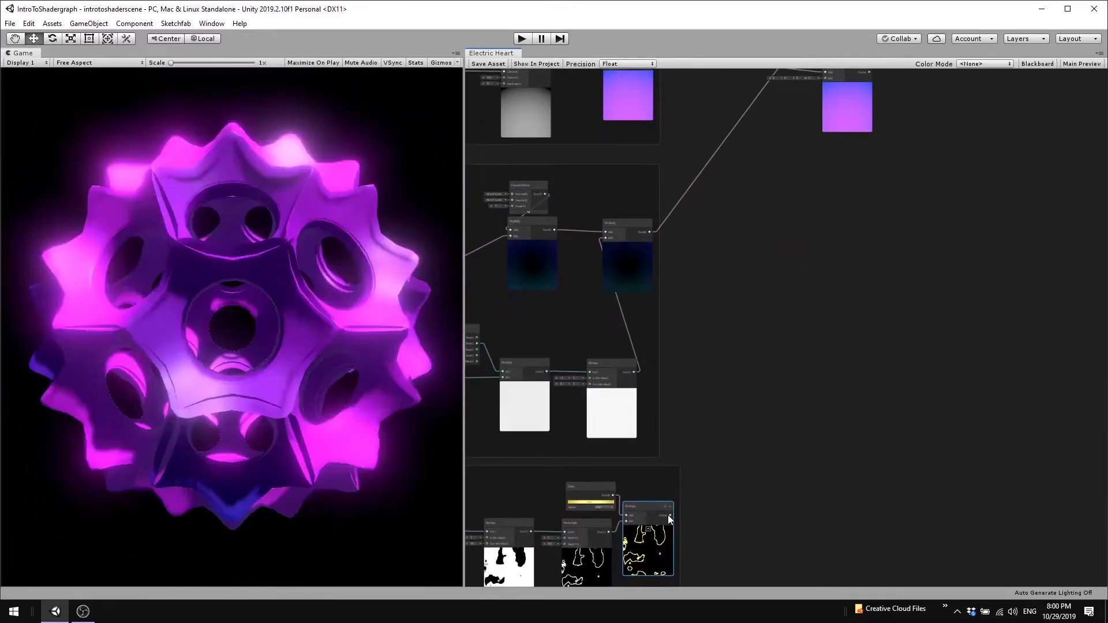
{"action": "mouse_move", "coordinate": [670, 516]}
{"action": "left_mouse_down"}
{"action": "mouse_move", "coordinate": [828, 95]}
{"action": "mouse_move", "coordinate": [827, 129]}
{"action": "left_mouse_up"}
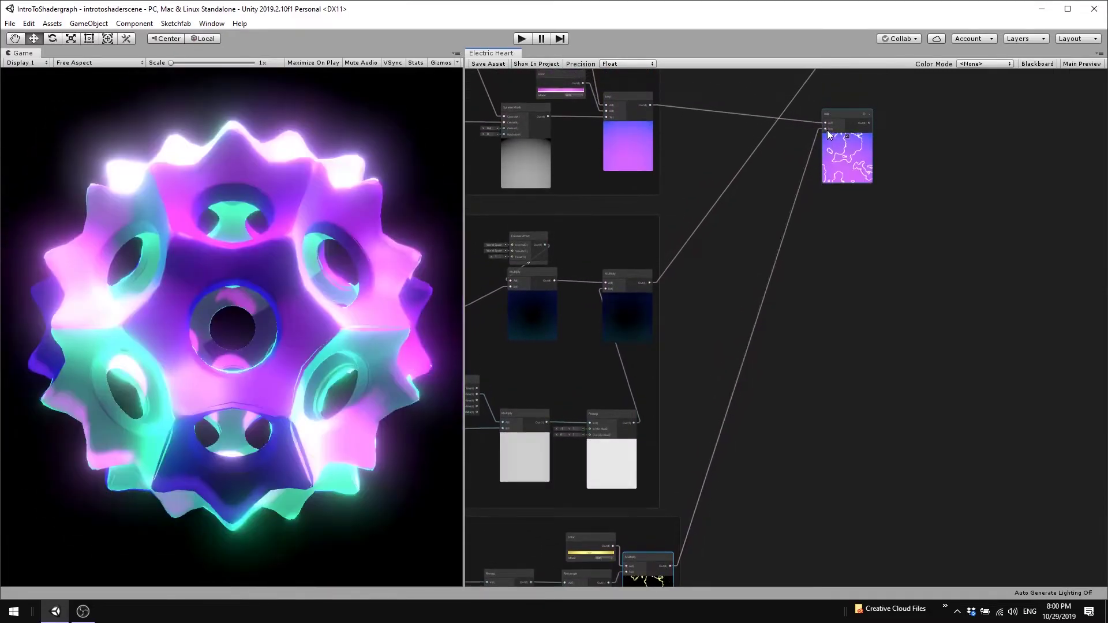
{"action": "middle_click_drag", "start_coordinate": [962, 164], "coordinate": [874, 330]}
Put the Add node into its own group titled 'Gradient + Electricity'
{"action": "scroll", "coordinate": [757, 314], "scroll_direction": "up", "scroll_amount": 3}
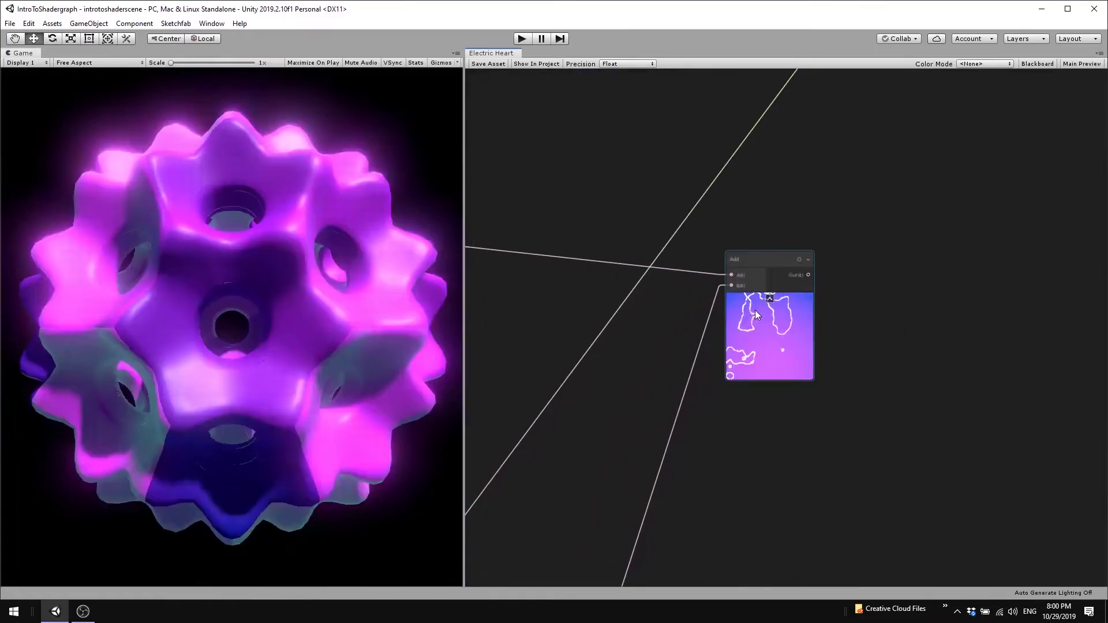
{"action": "right_click", "coordinate": [764, 318]}
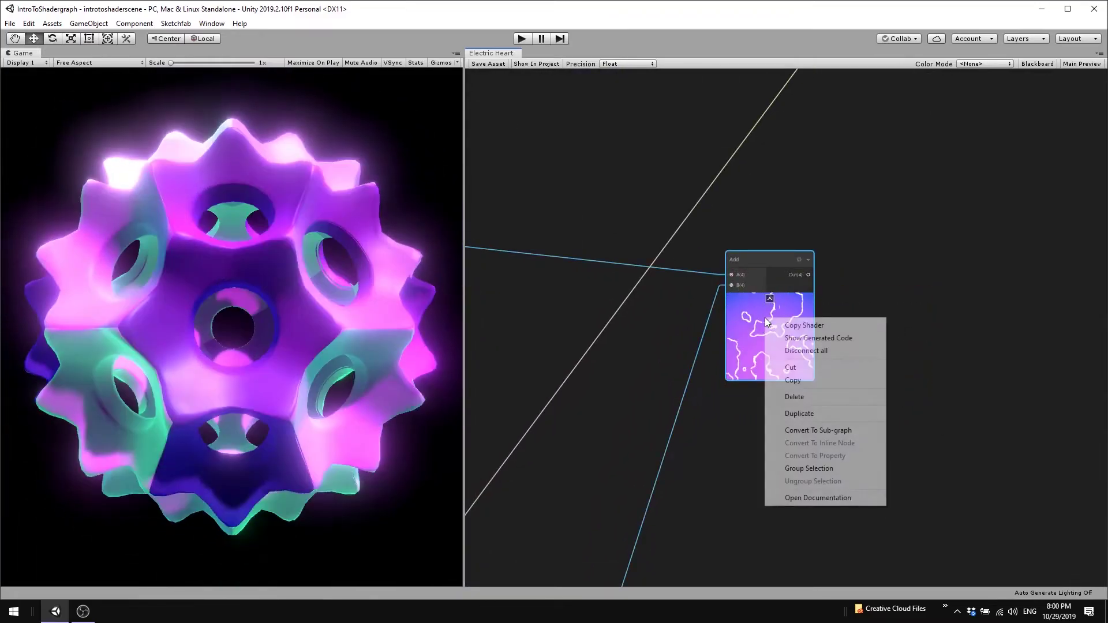
{"action": "left_click", "coordinate": [803, 466]}
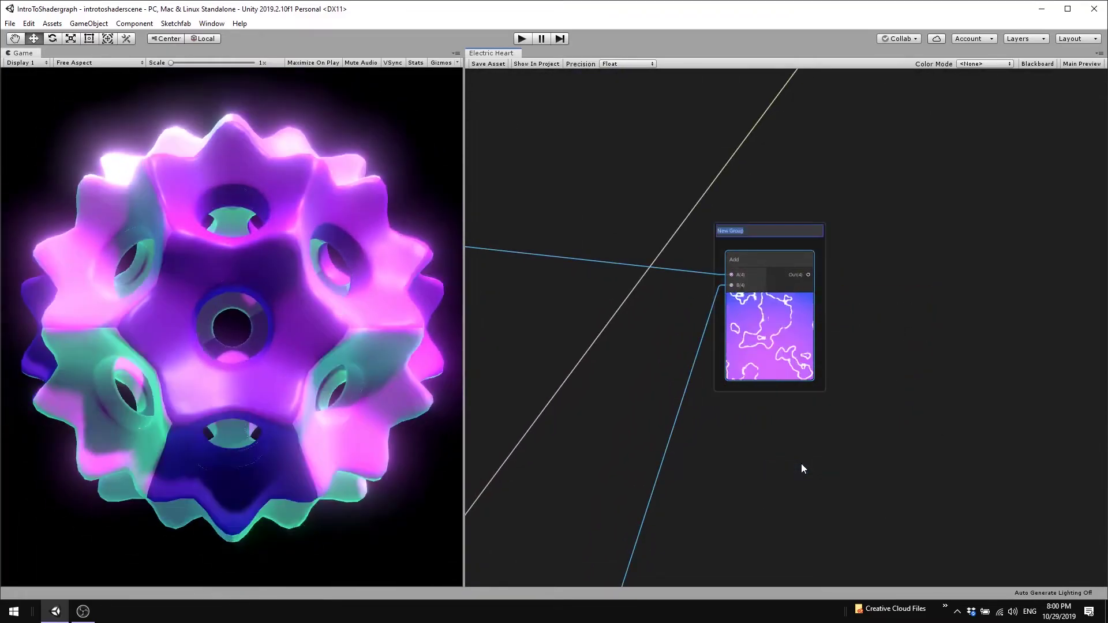
{"action": "type", "text": "Gradient"}
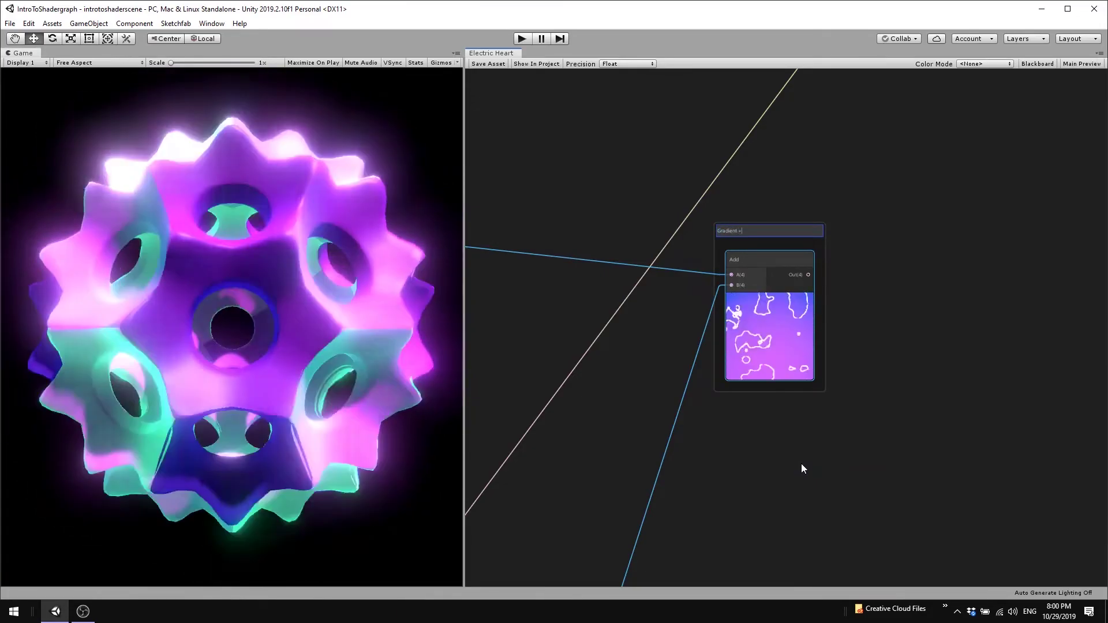
{"action": "type", "text": " + Electricity"}
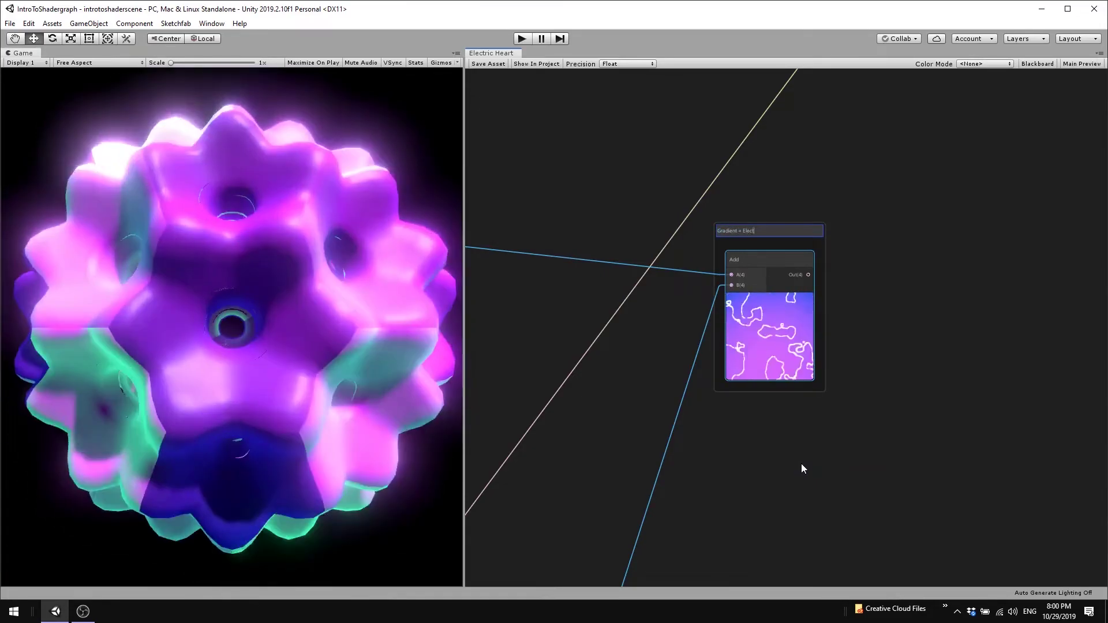
{"action": "key", "text": "Return"}
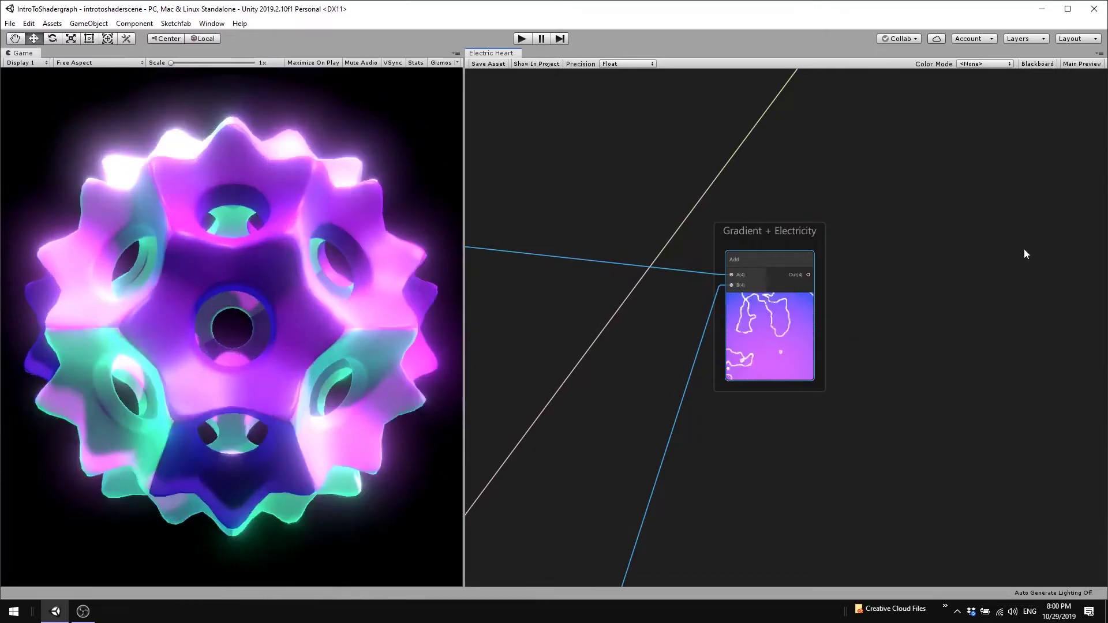
{"action": "scroll", "coordinate": [1024, 249], "scroll_direction": "down", "scroll_amount": 5}
Reposition the Gradient + Electricity group and wire its Add output to PBR Master Albedo and Alpha
{"action": "middle_click_drag", "start_coordinate": [1044, 273], "coordinate": [985, 368]}
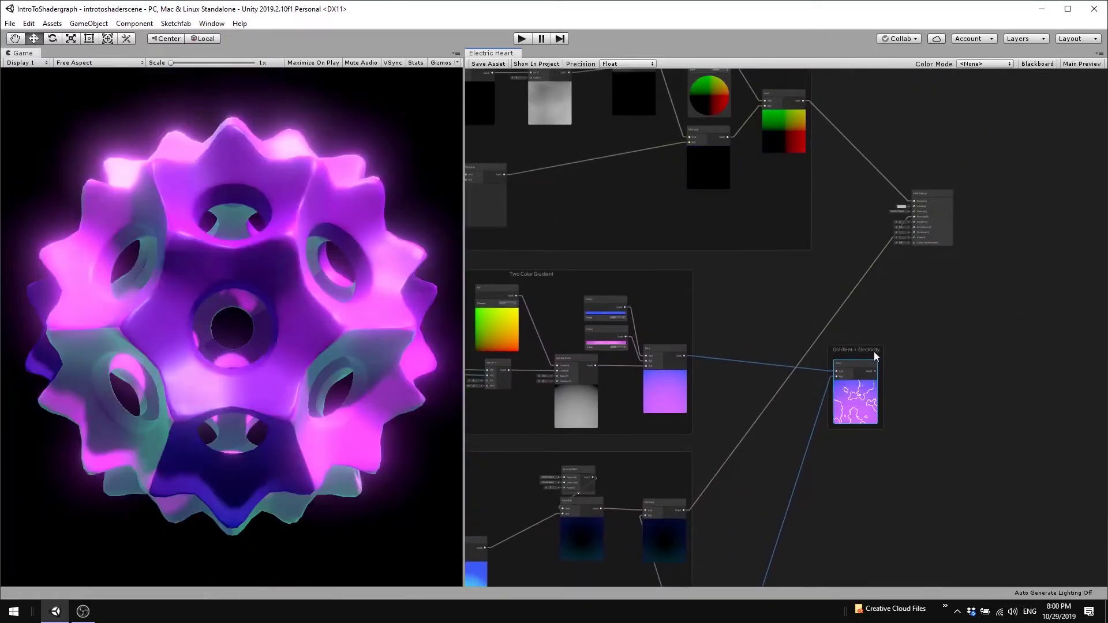
{"action": "left_click_drag", "start_coordinate": [874, 351], "coordinate": [839, 340]}
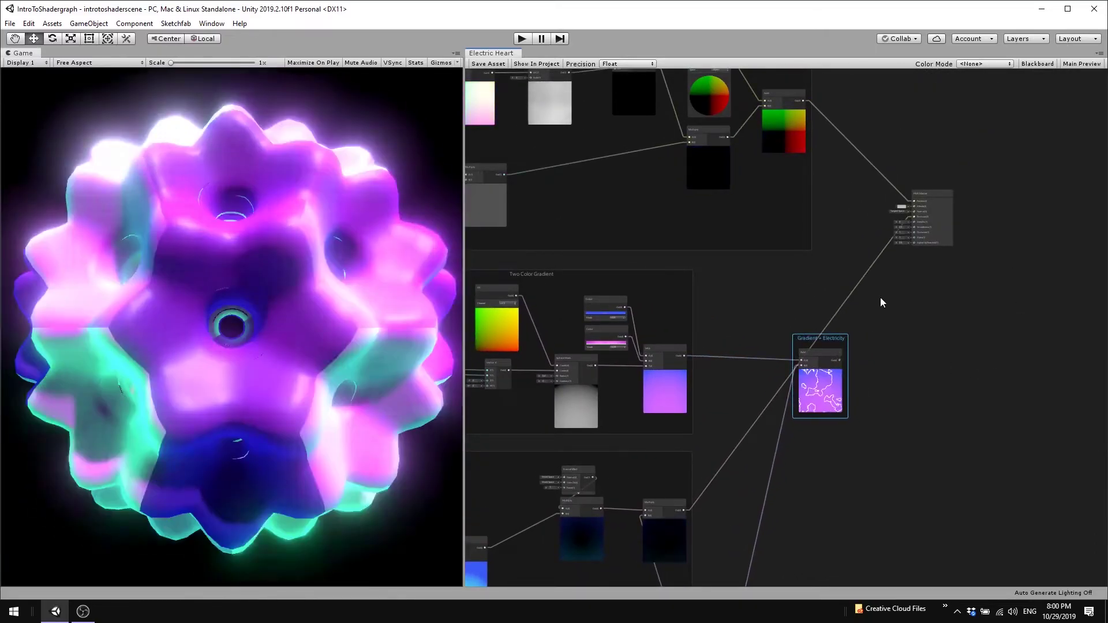
{"action": "scroll", "coordinate": [884, 294], "scroll_direction": "up", "scroll_amount": 2}
{"action": "scroll", "coordinate": [932, 269], "scroll_direction": "up", "scroll_amount": 2}
{"action": "scroll", "coordinate": [931, 268], "scroll_direction": "up", "scroll_amount": 1}
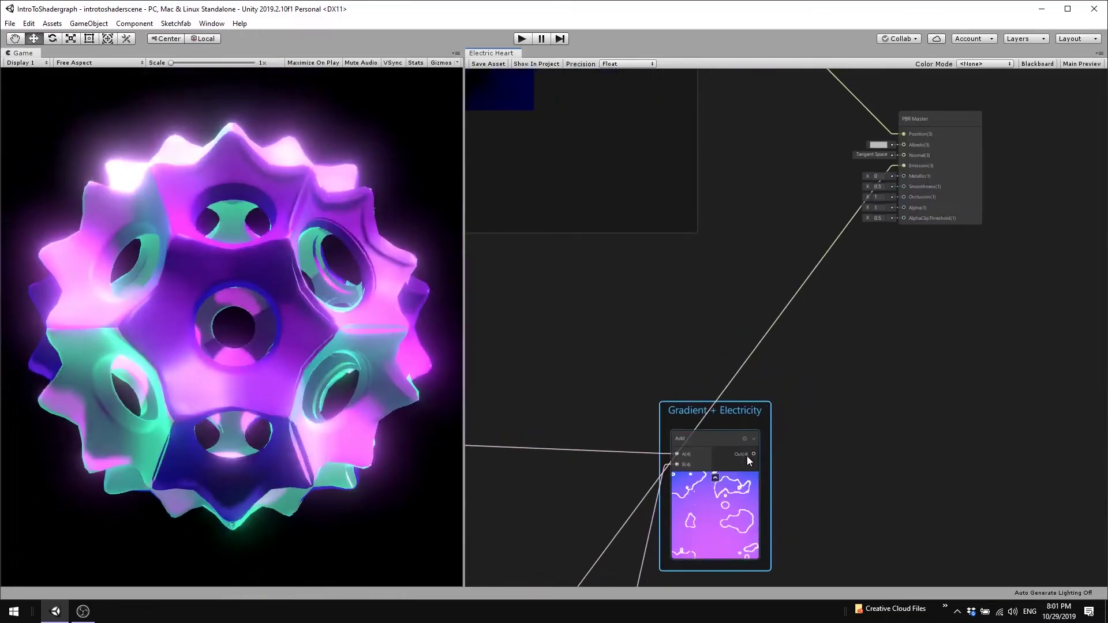
{"action": "left_click_drag", "start_coordinate": [754, 453], "coordinate": [905, 146]}
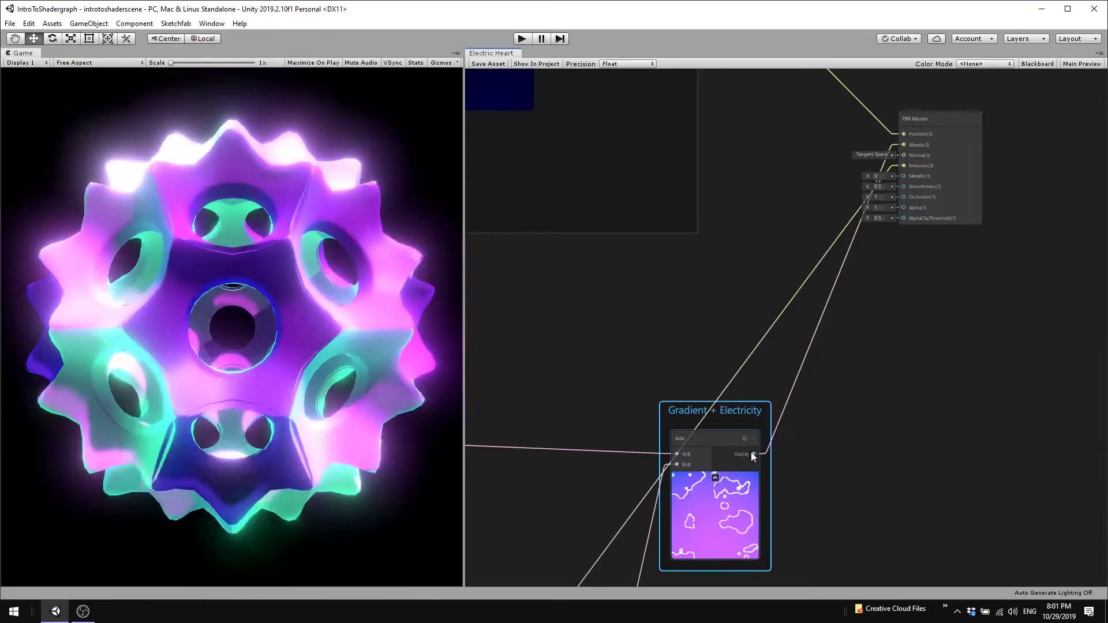
{"action": "left_click_drag", "start_coordinate": [753, 453], "coordinate": [836, 265]}
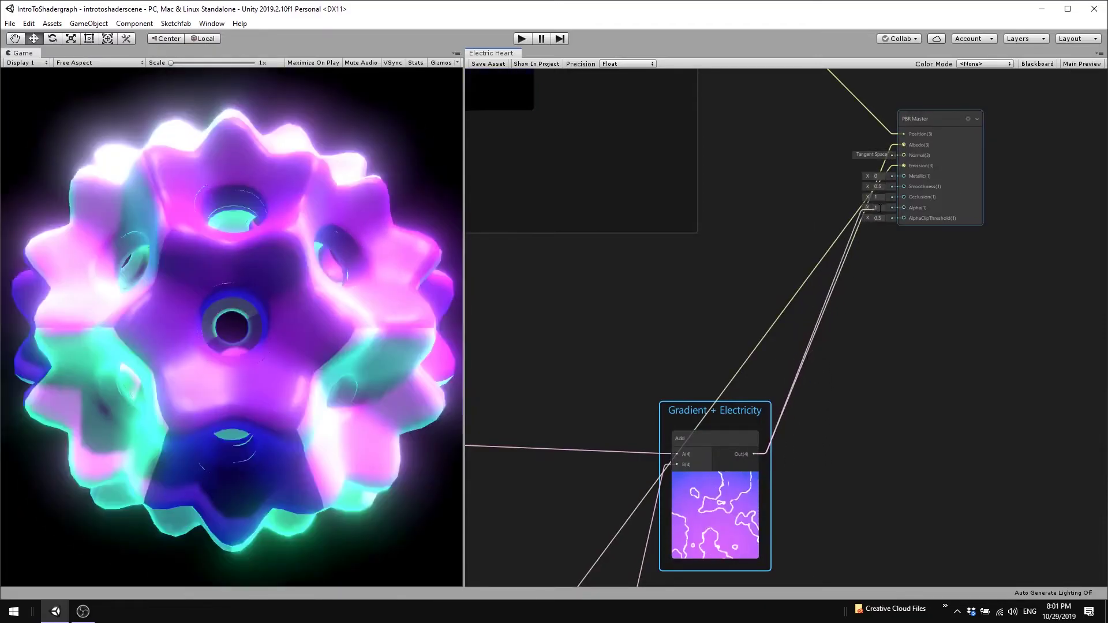
{"action": "left_click_drag", "start_coordinate": [867, 208], "coordinate": [905, 208]}
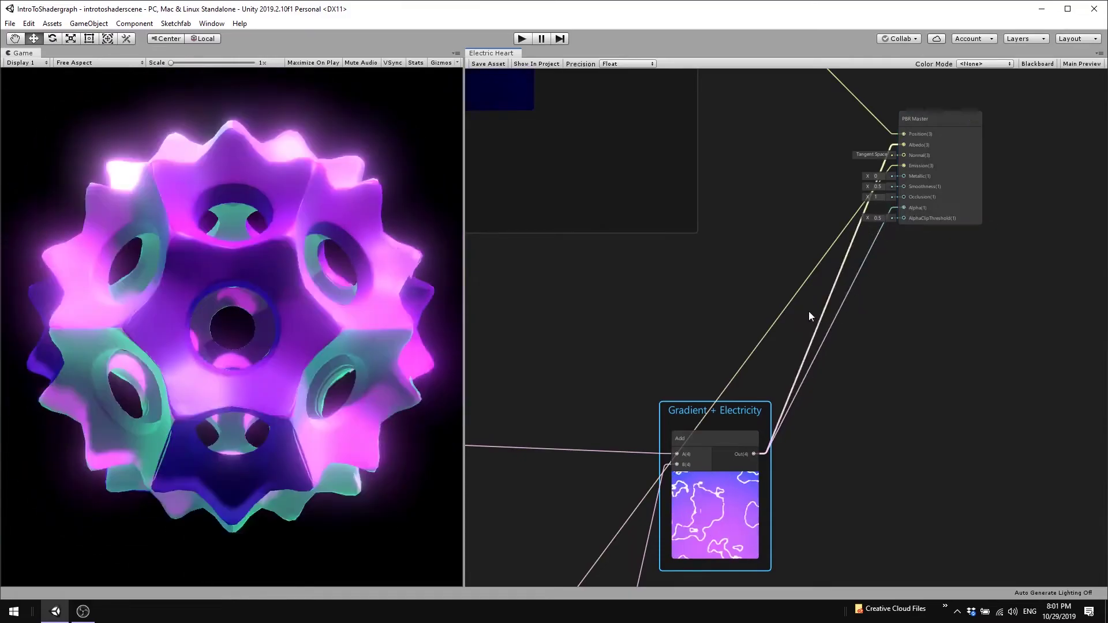
{"action": "scroll", "coordinate": [547, 332], "scroll_direction": "down", "scroll_amount": 3}
Correct the misspelled title of the Vertex Displacement group
{"action": "scroll", "coordinate": [546, 332], "scroll_direction": "down", "scroll_amount": 2}
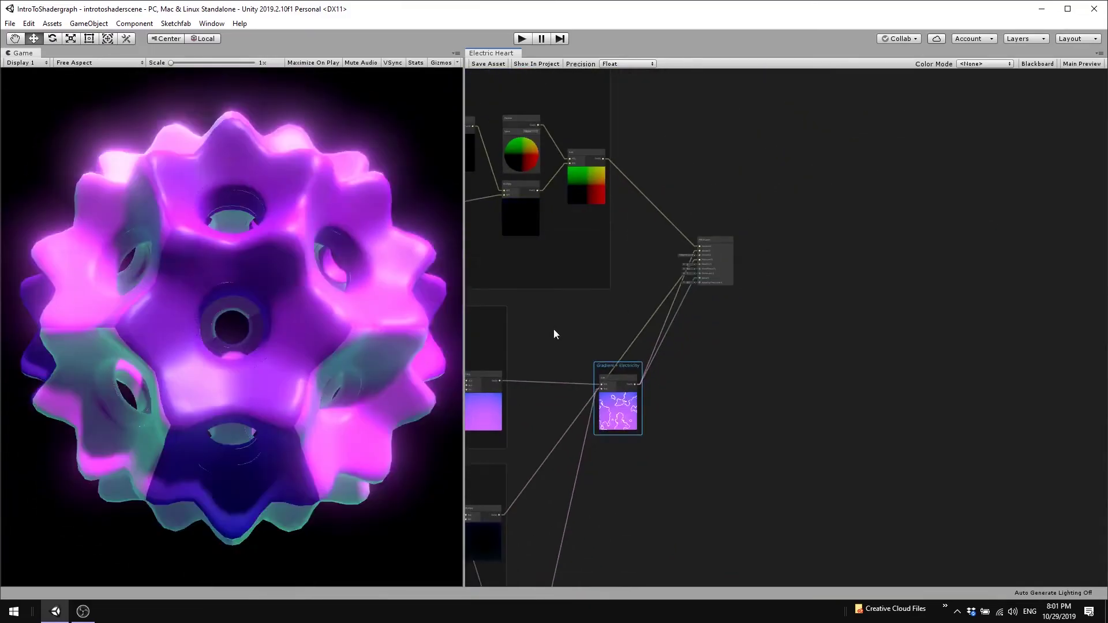
{"action": "scroll", "coordinate": [554, 329], "scroll_direction": "down", "scroll_amount": 3}
{"action": "scroll", "coordinate": [849, 326], "scroll_direction": "down", "scroll_amount": 2}
{"action": "scroll", "coordinate": [849, 326], "scroll_direction": "down", "scroll_amount": 1}
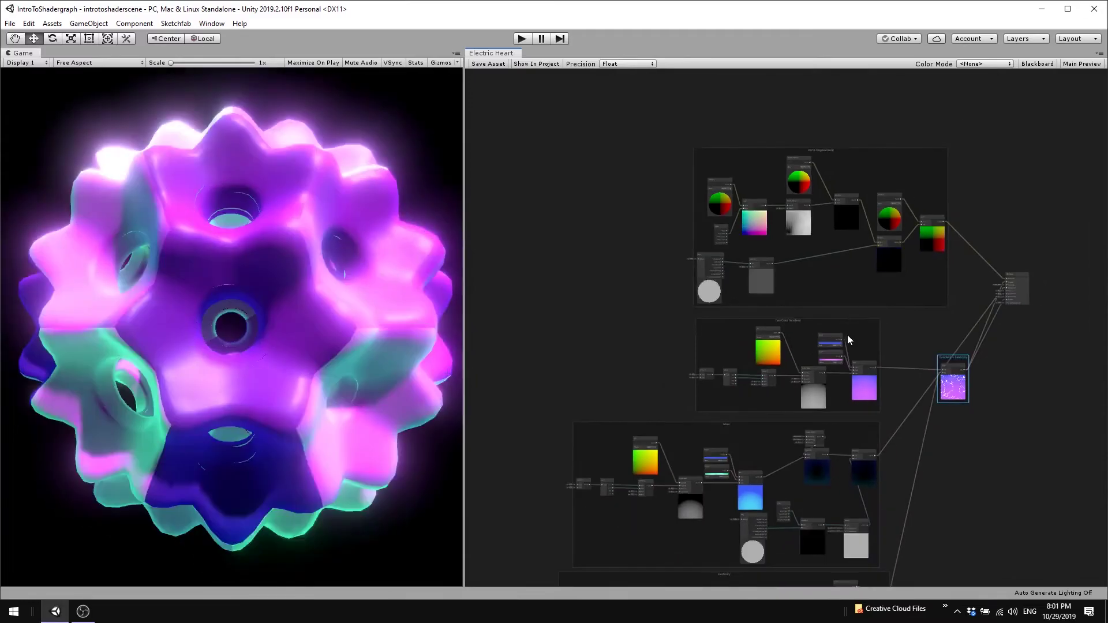
{"action": "scroll", "coordinate": [848, 335], "scroll_direction": "down", "scroll_amount": 2}
{"action": "scroll", "coordinate": [939, 411], "scroll_direction": "up", "scroll_amount": 1}
{"action": "scroll", "coordinate": [939, 413], "scroll_direction": "up", "scroll_amount": 1}
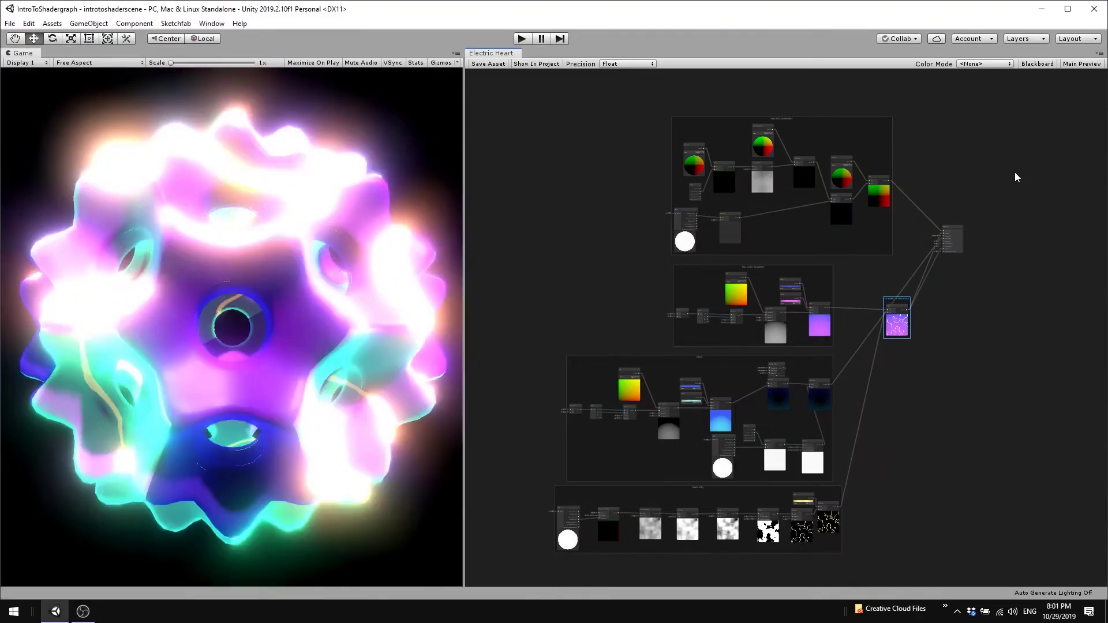
{"action": "middle_click_drag", "start_coordinate": [1018, 152], "coordinate": [917, 298]}
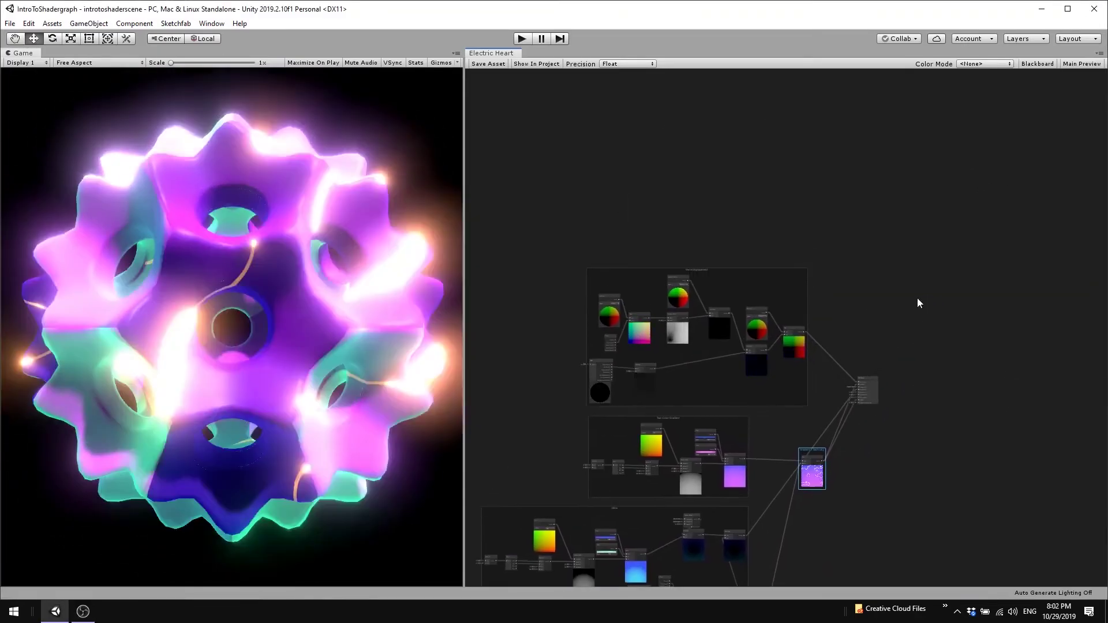
{"action": "scroll", "coordinate": [683, 272], "scroll_direction": "up", "scroll_amount": 3}
{"action": "scroll", "coordinate": [686, 279], "scroll_direction": "up", "scroll_amount": 2}
{"action": "scroll", "coordinate": [716, 433], "scroll_direction": "up", "scroll_amount": 1}
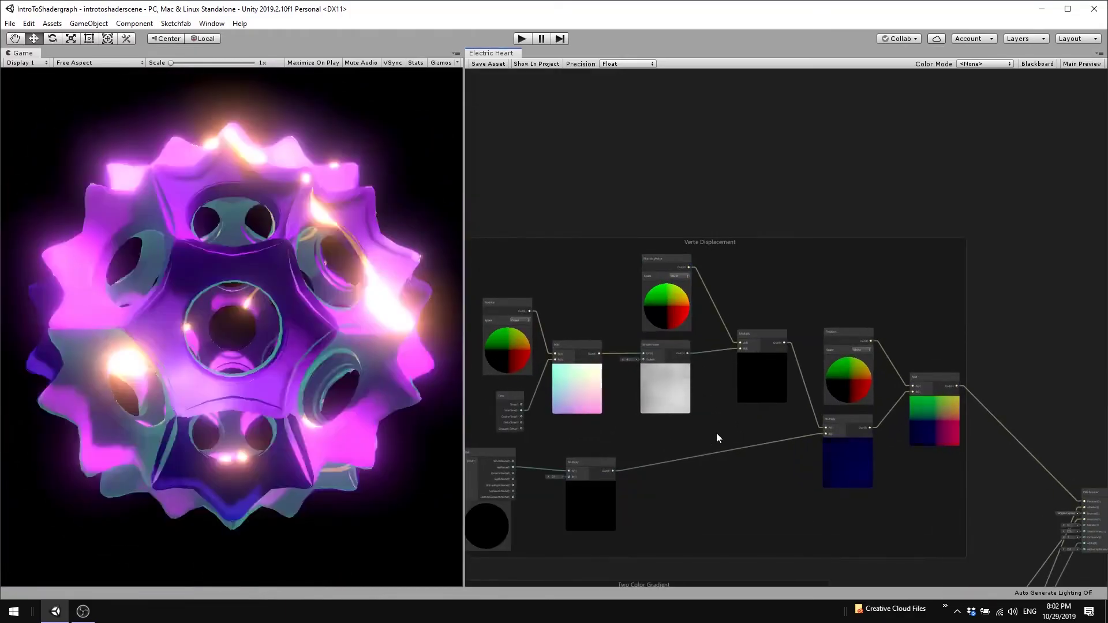
{"action": "scroll", "coordinate": [716, 435], "scroll_direction": "up", "scroll_amount": 1}
{"action": "double_click", "coordinate": [726, 207]}
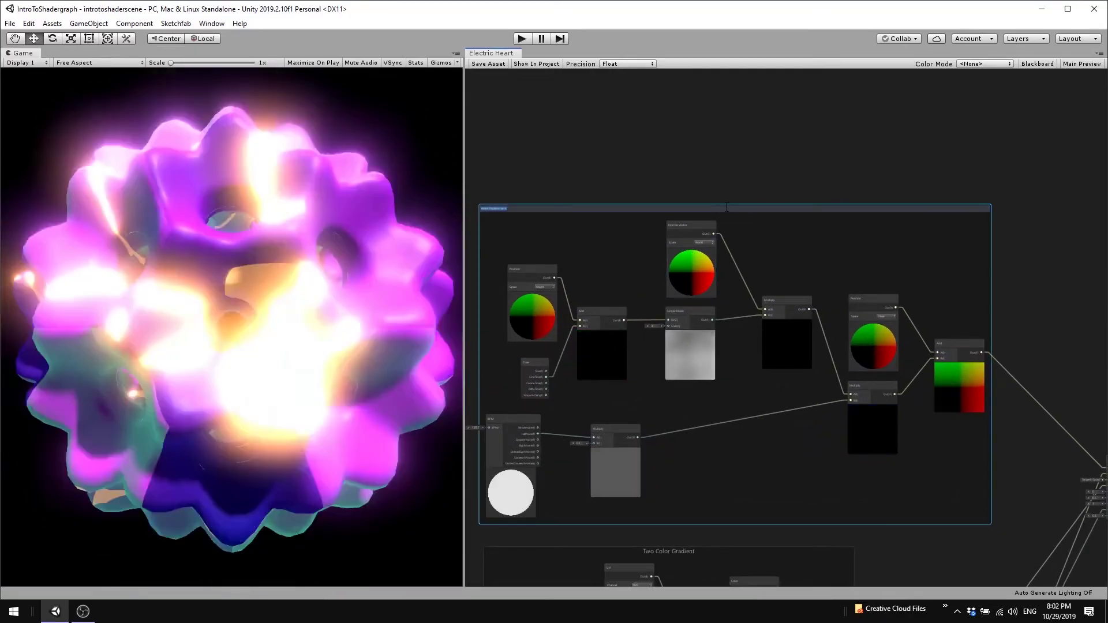
{"action": "key", "text": "Return"}
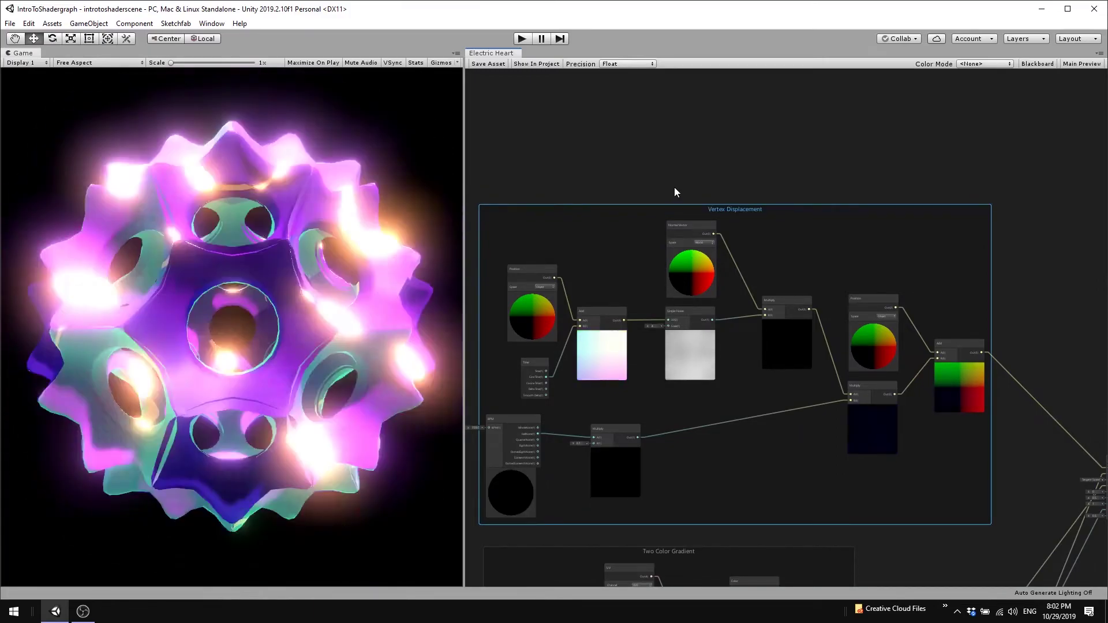
{"action": "middle_click_drag", "start_coordinate": [807, 510], "coordinate": [912, 224]}
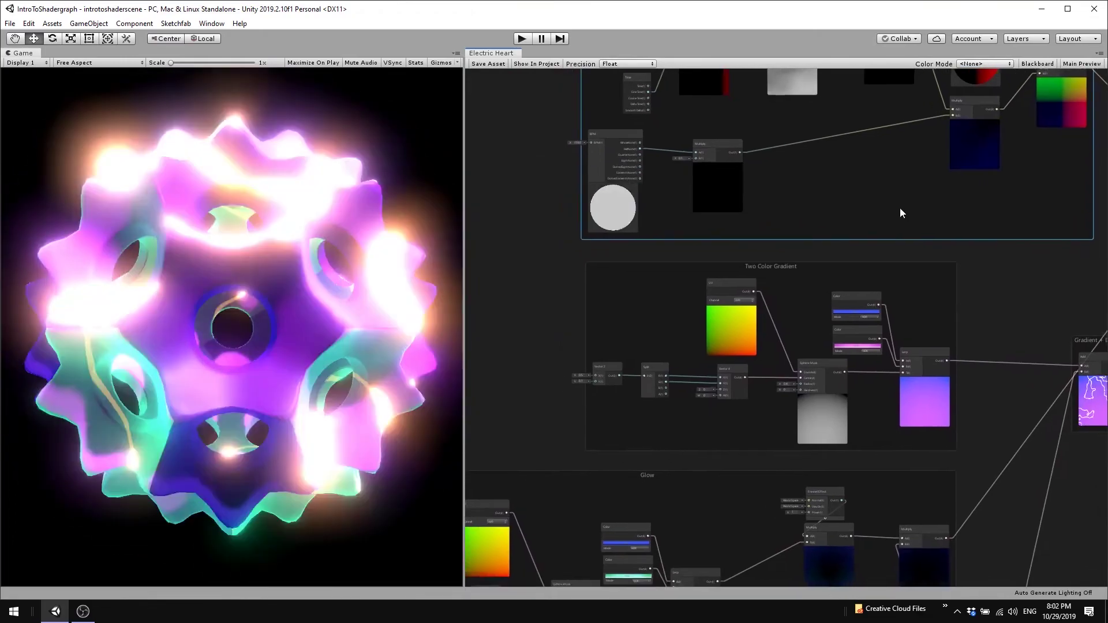
Nudge the PBR Master node slightly left and move the Gradient + Electricity group further left
{"action": "middle_click_drag", "start_coordinate": [911, 224], "coordinate": [836, 131]}
{"action": "middle_click_drag", "start_coordinate": [792, 384], "coordinate": [985, 223]}
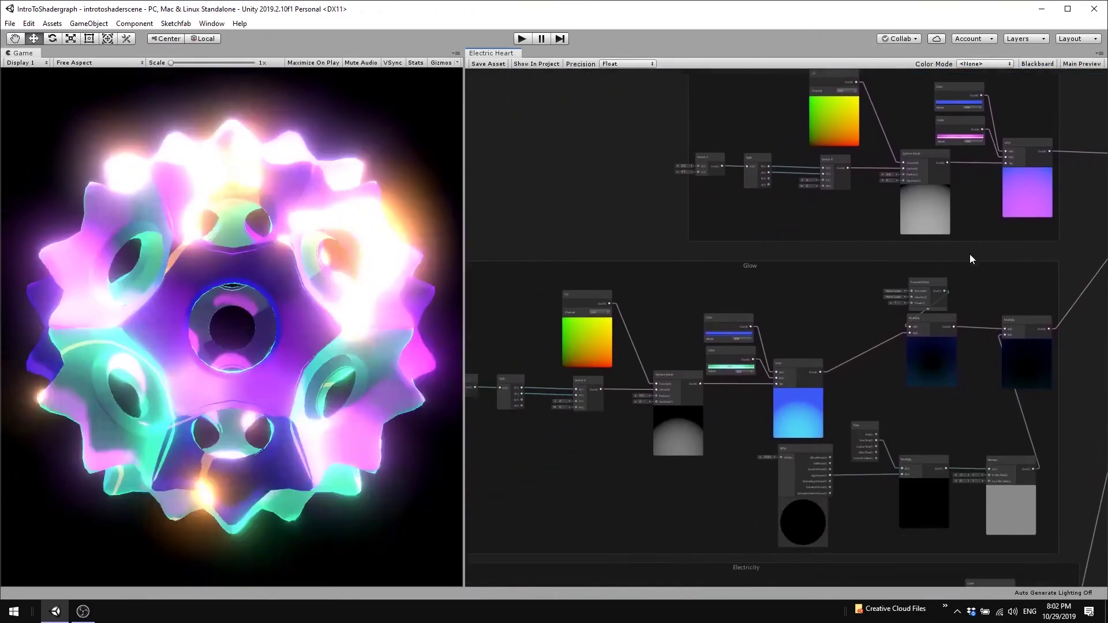
{"action": "scroll", "coordinate": [886, 402], "scroll_direction": "down", "scroll_amount": 1}
{"action": "middle_click_drag", "start_coordinate": [872, 396], "coordinate": [858, 213]}
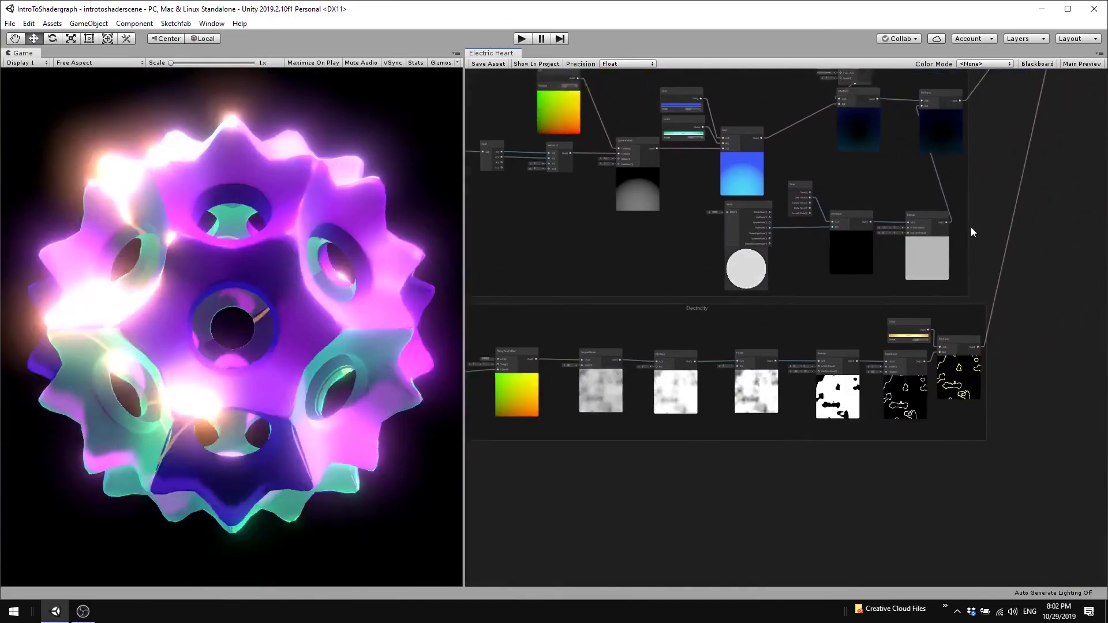
{"action": "middle_click_drag", "start_coordinate": [858, 262], "coordinate": [742, 601]}
{"action": "scroll", "coordinate": [950, 236], "scroll_direction": "up", "scroll_amount": 1}
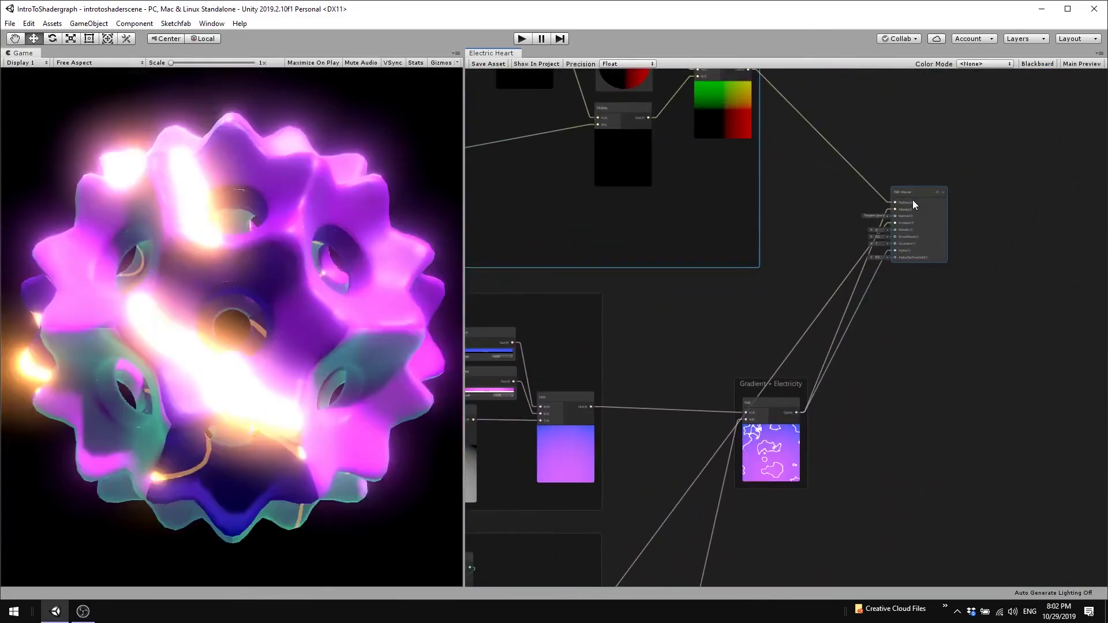
{"action": "left_click_drag", "start_coordinate": [952, 281], "coordinate": [924, 279]}
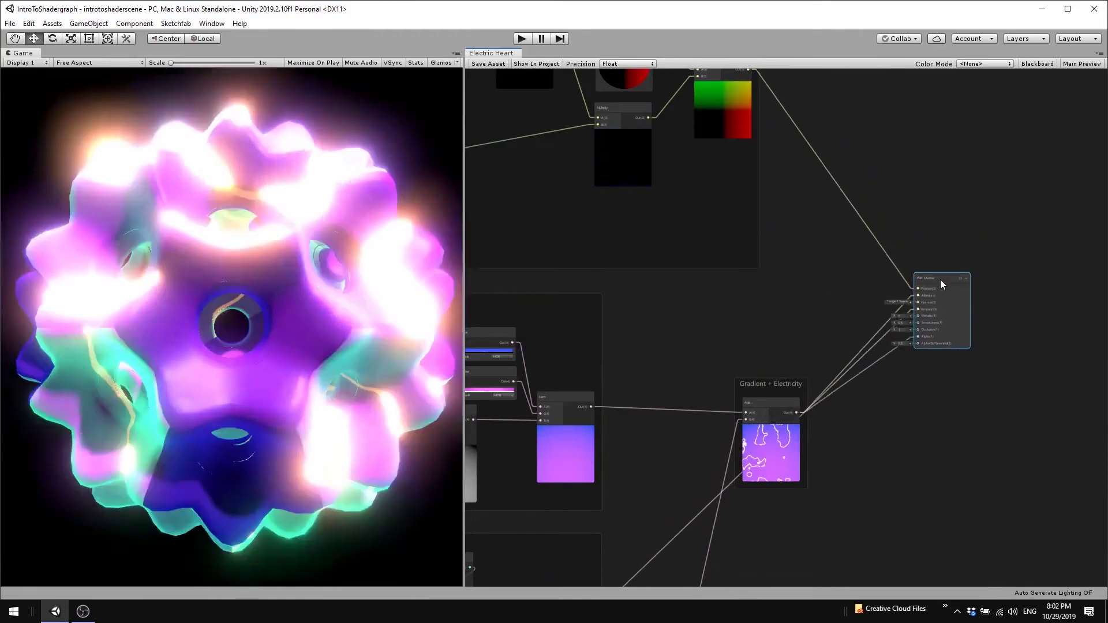
{"action": "left_click_drag", "start_coordinate": [738, 383], "coordinate": [683, 383]}
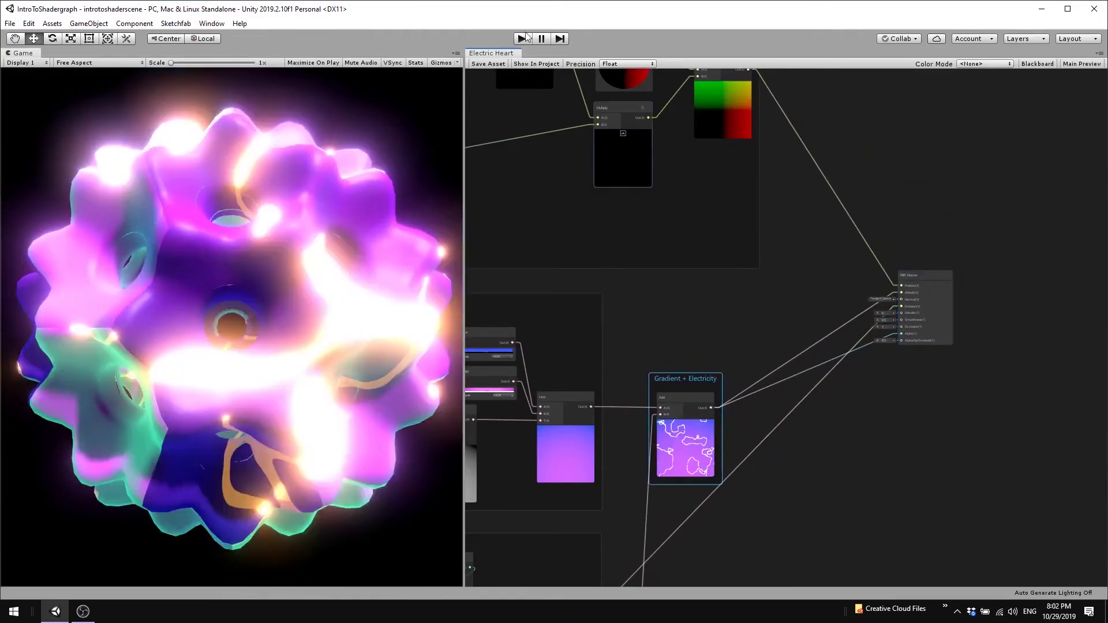
Close the Electric Heart graph tab, saving its changes at the prompt
{"action": "right_click", "coordinate": [495, 57]}
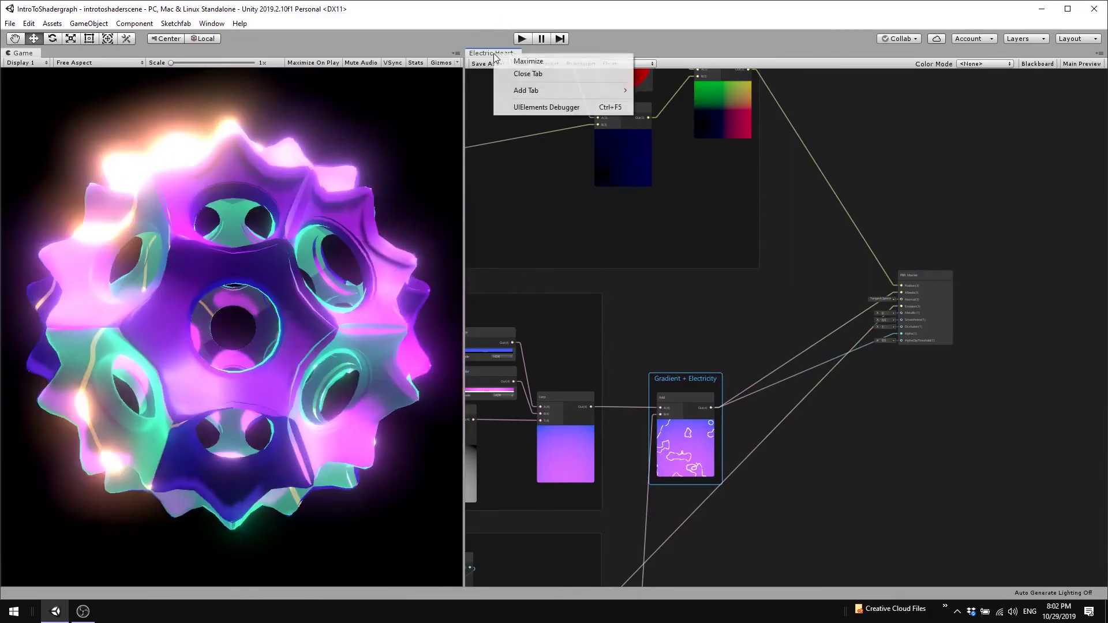
{"action": "left_click", "coordinate": [512, 74]}
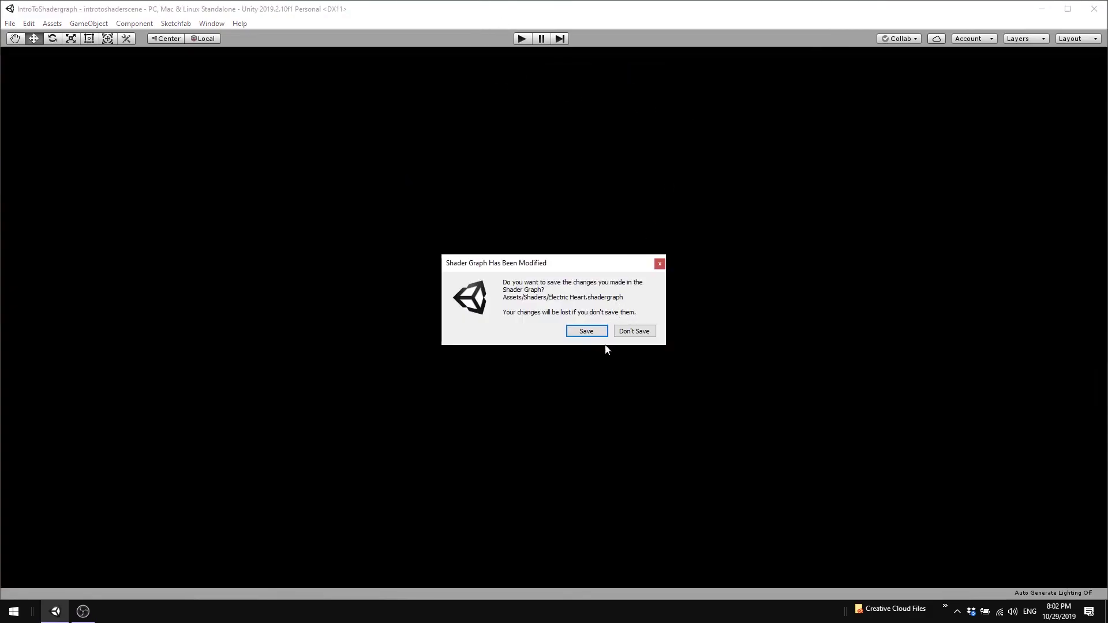
{"action": "left_click", "coordinate": [595, 334]}
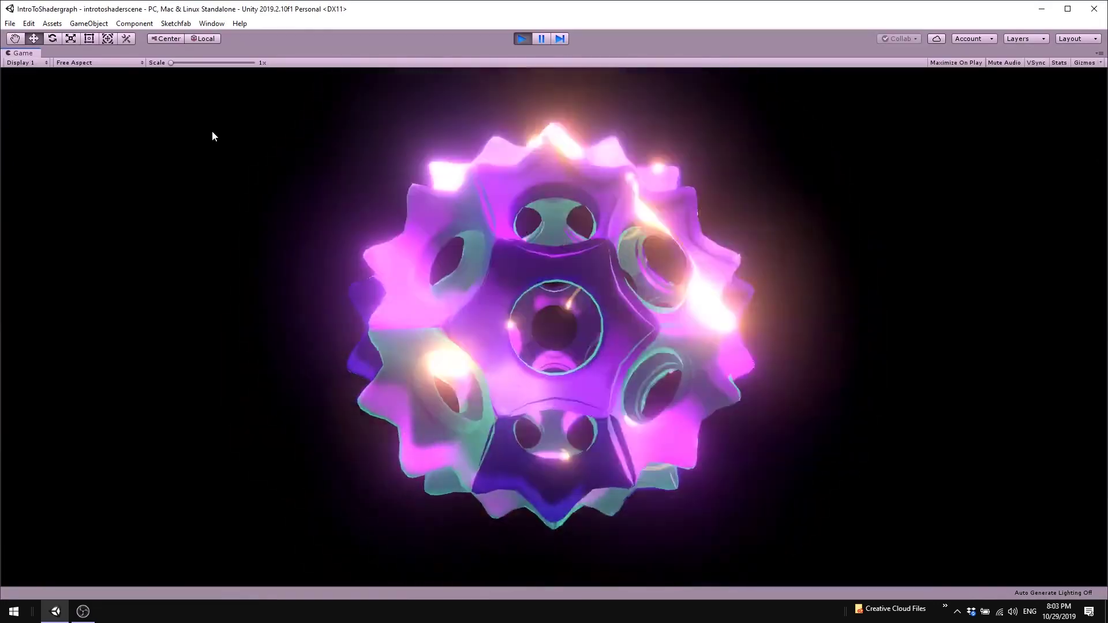